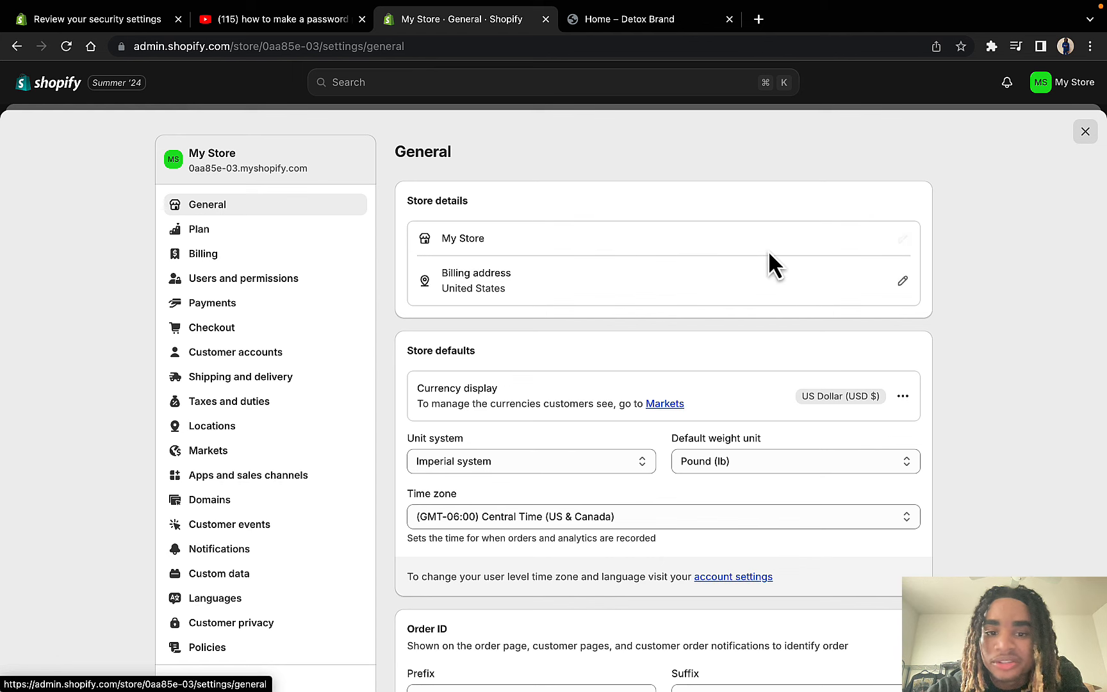
Step: Rename the store to Detox in its profile details and save the change
triple_click(464, 240)
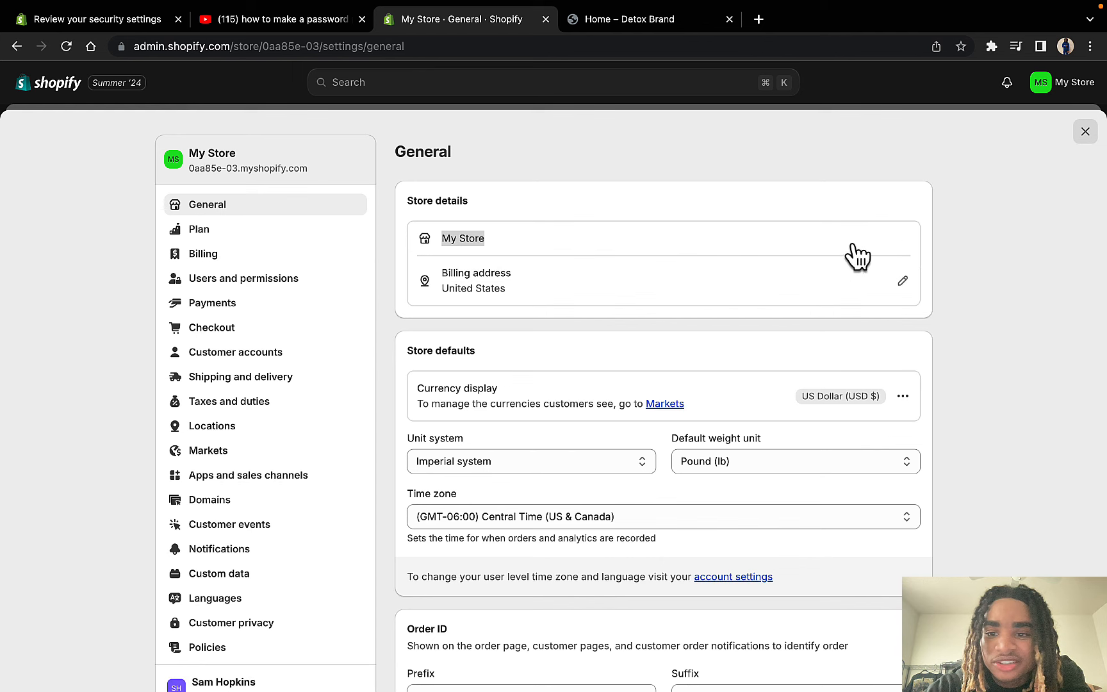
click(903, 240)
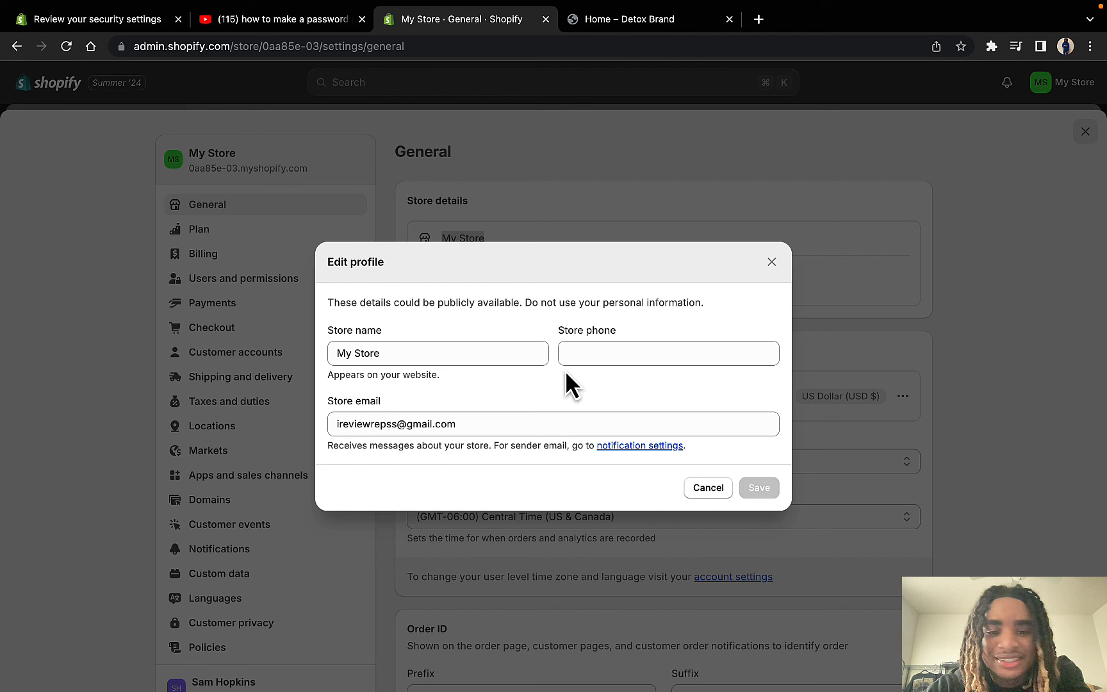
triple_click(503, 365)
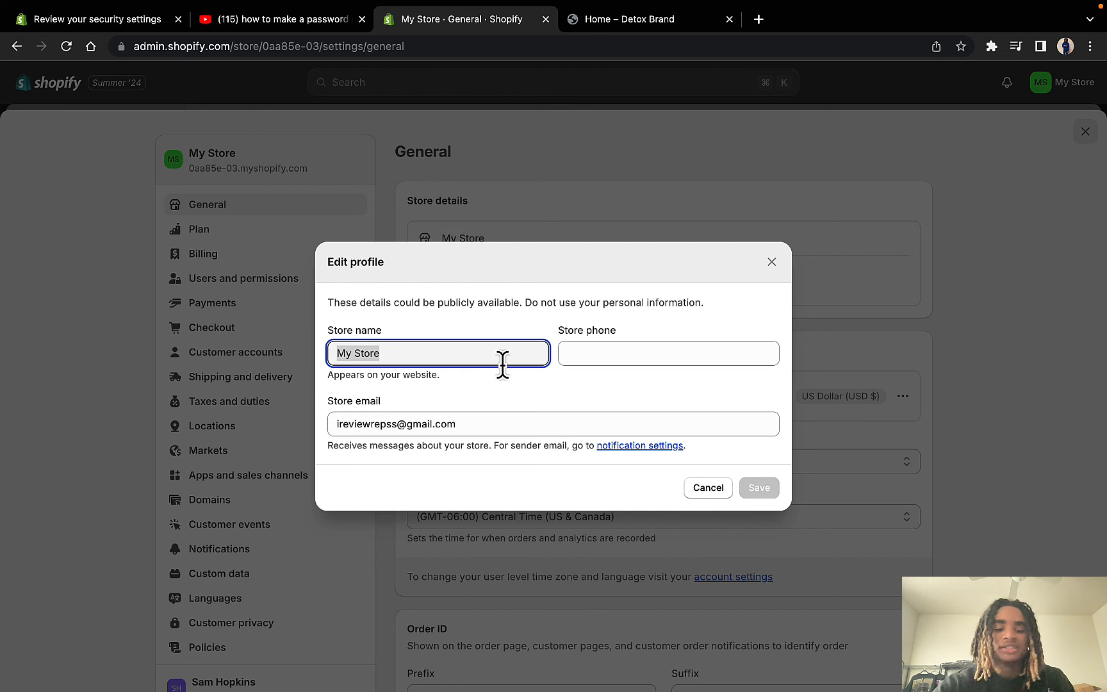
text(Detox)
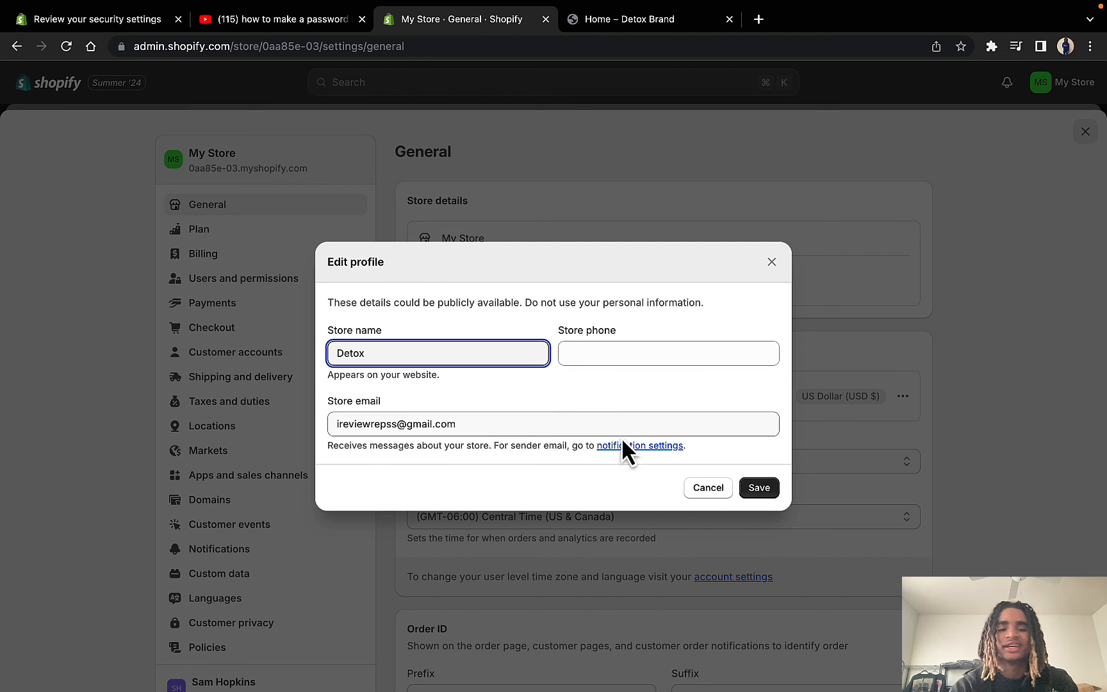
click(757, 487)
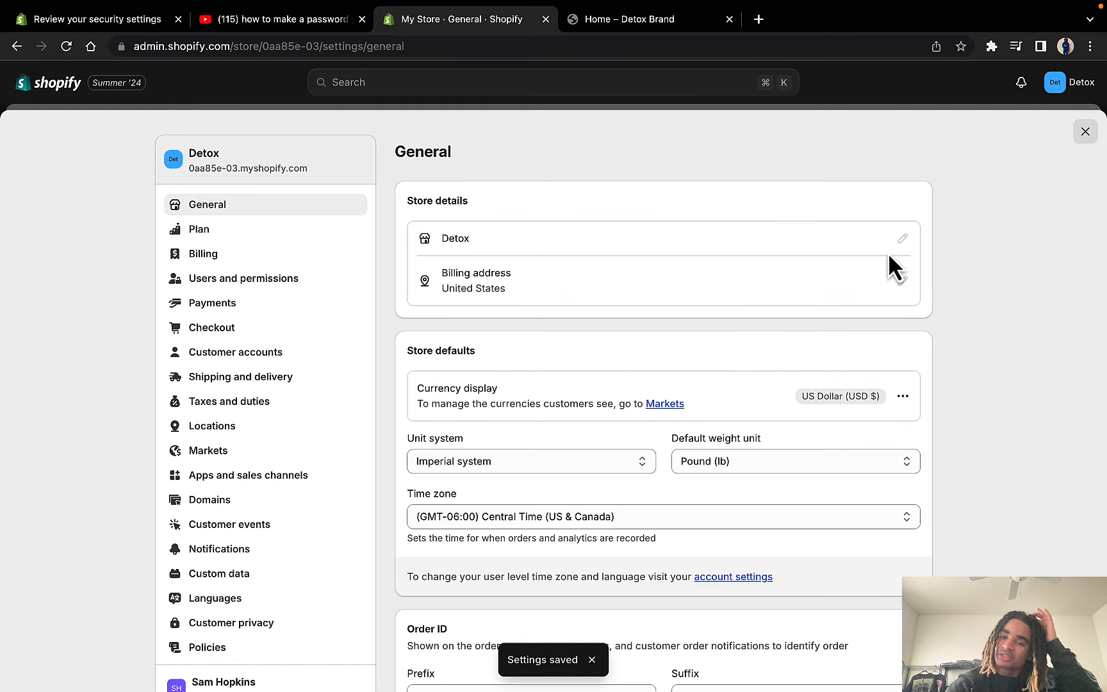
Step: Look at the store's billing information form and close it without entering anything
click(899, 280)
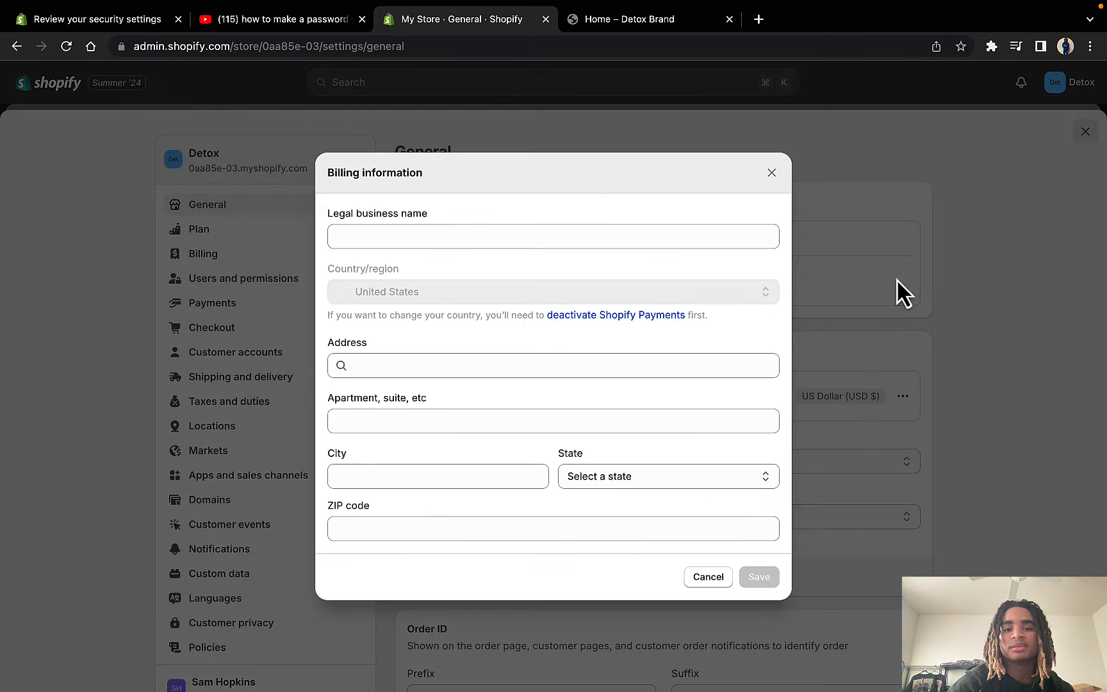
click(491, 237)
click(771, 178)
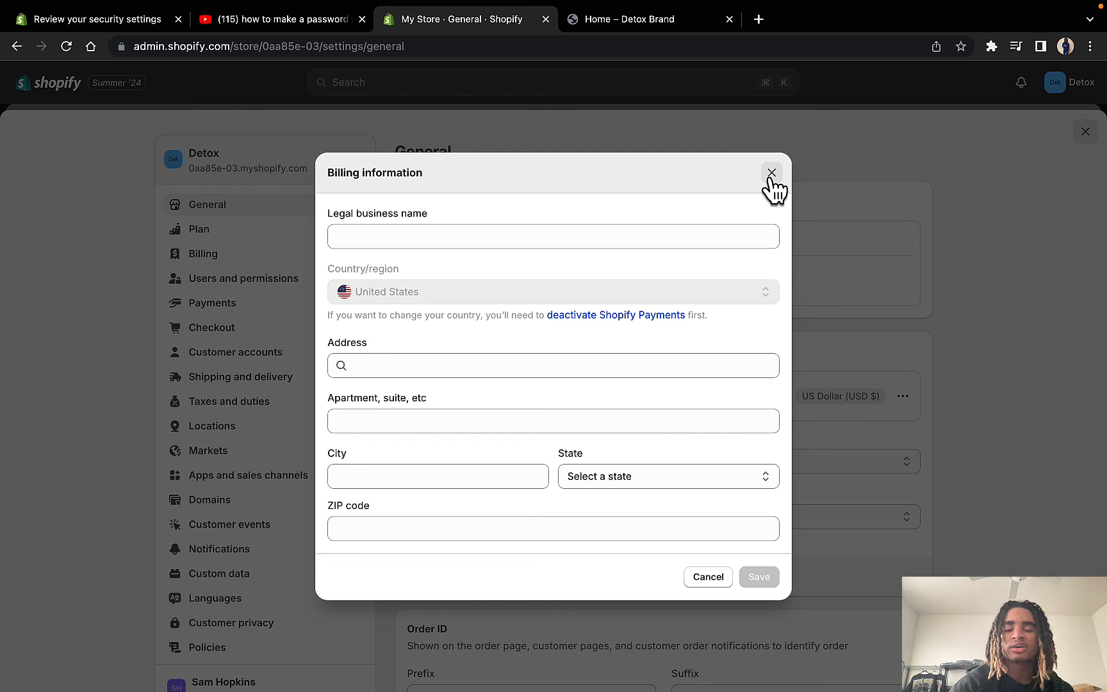
click(559, 236)
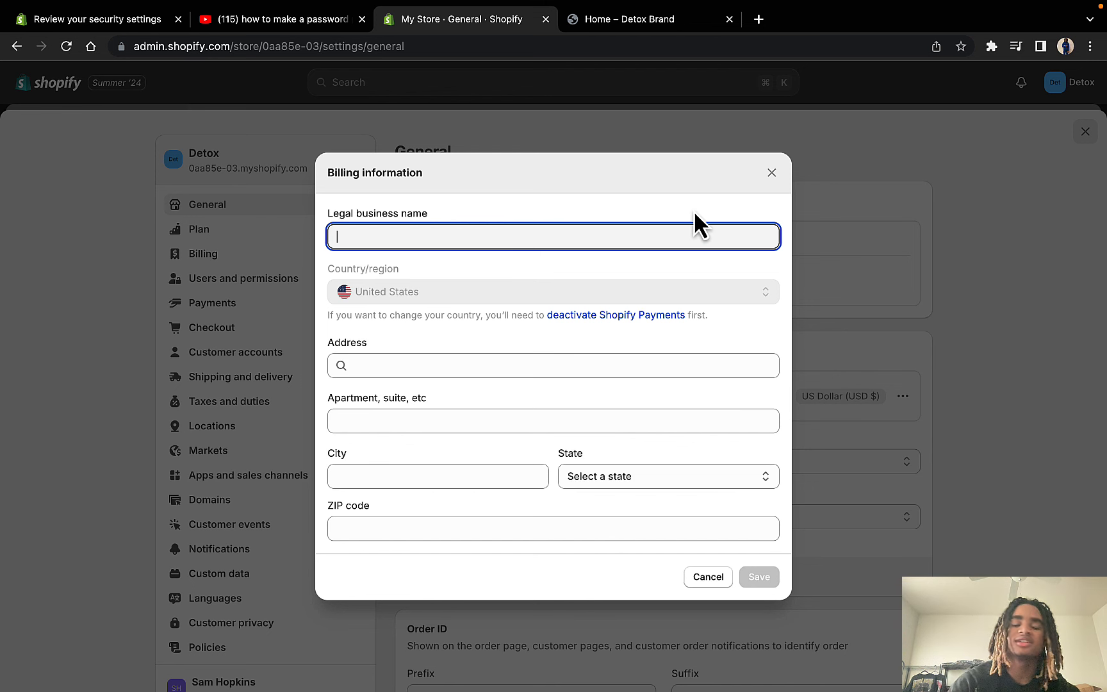
click(771, 172)
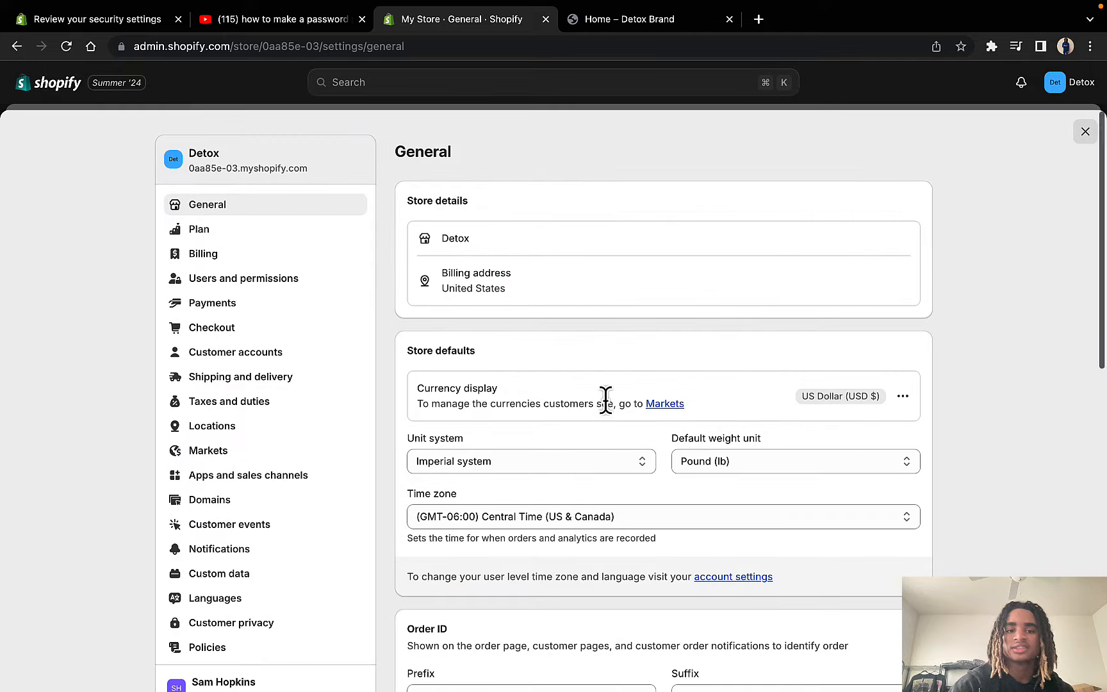
Step: Compare the prices and features of the available subscription plans, focusing on the Shopify plan for small teams
click(295, 232)
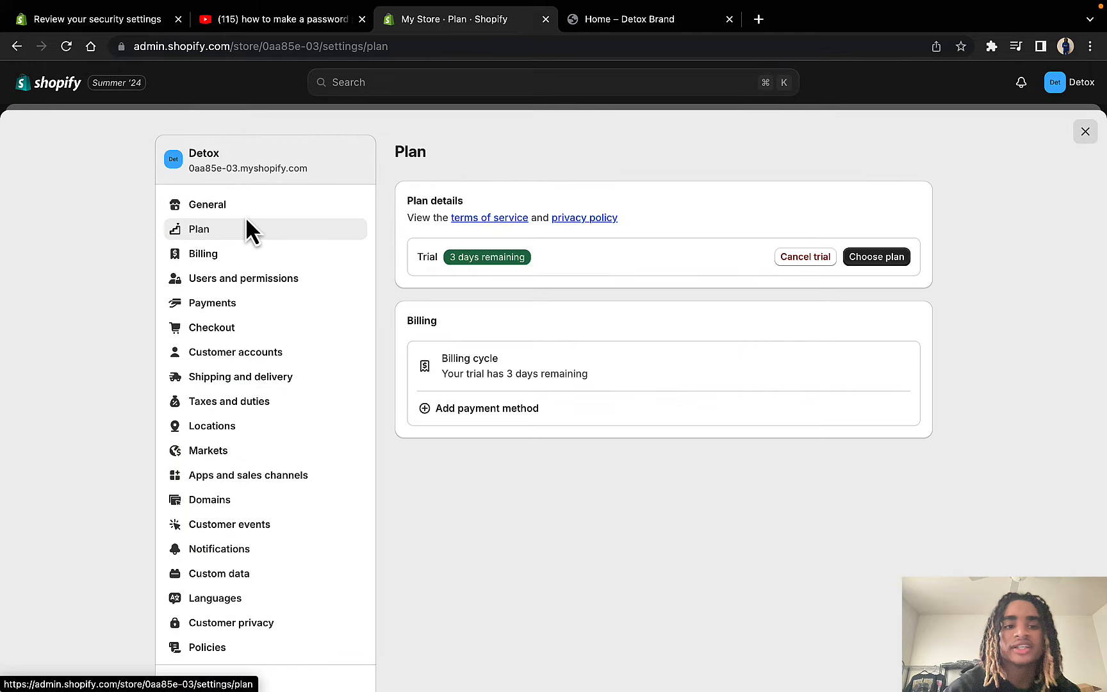
click(877, 256)
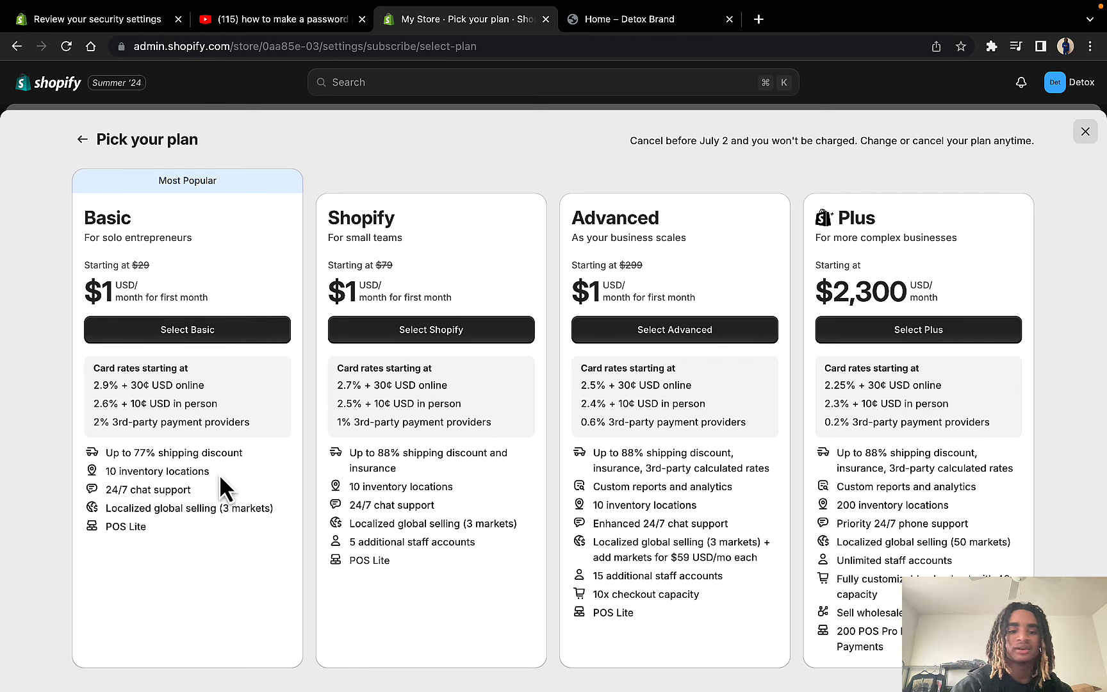
drag(378, 458, 638, 475)
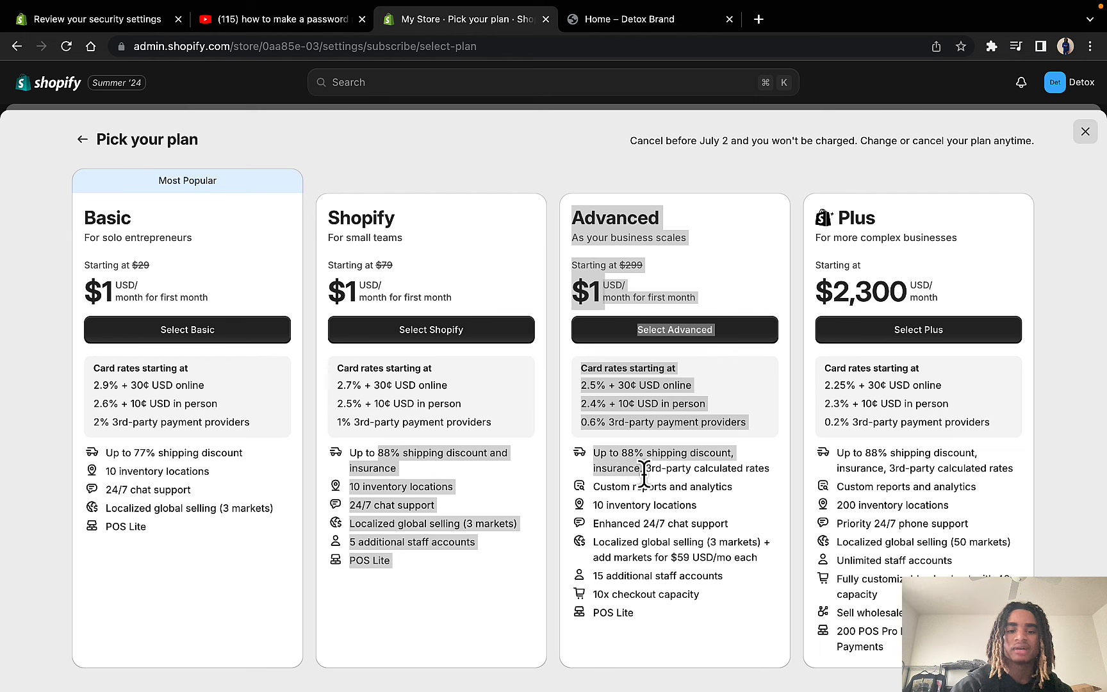
click(445, 462)
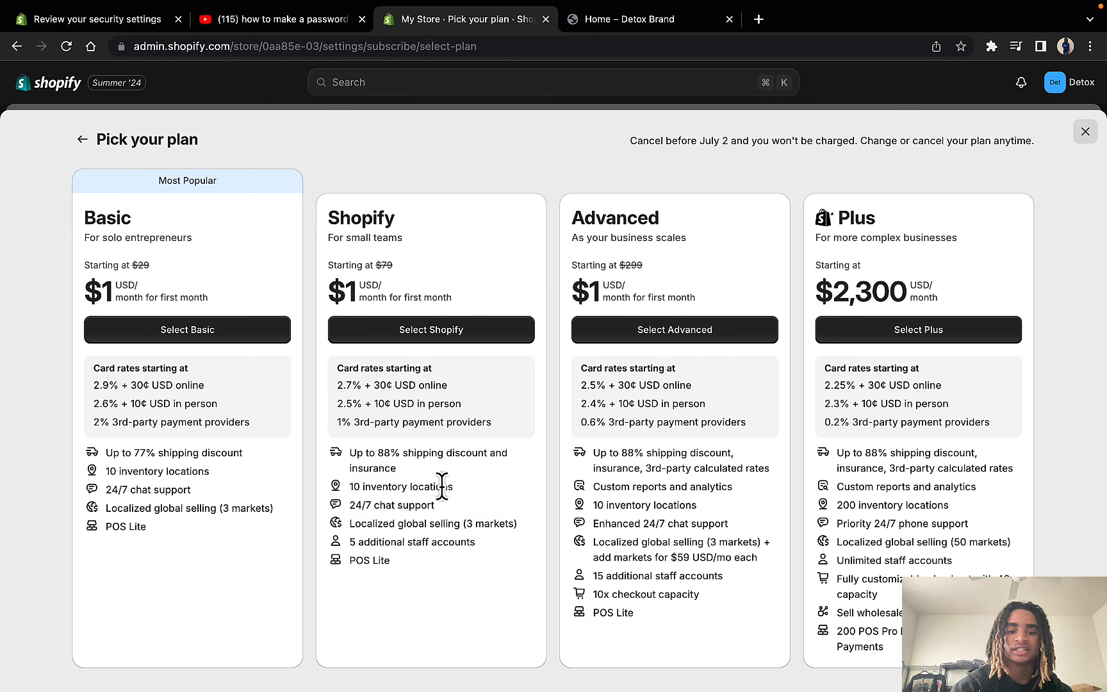
triple_click(423, 541)
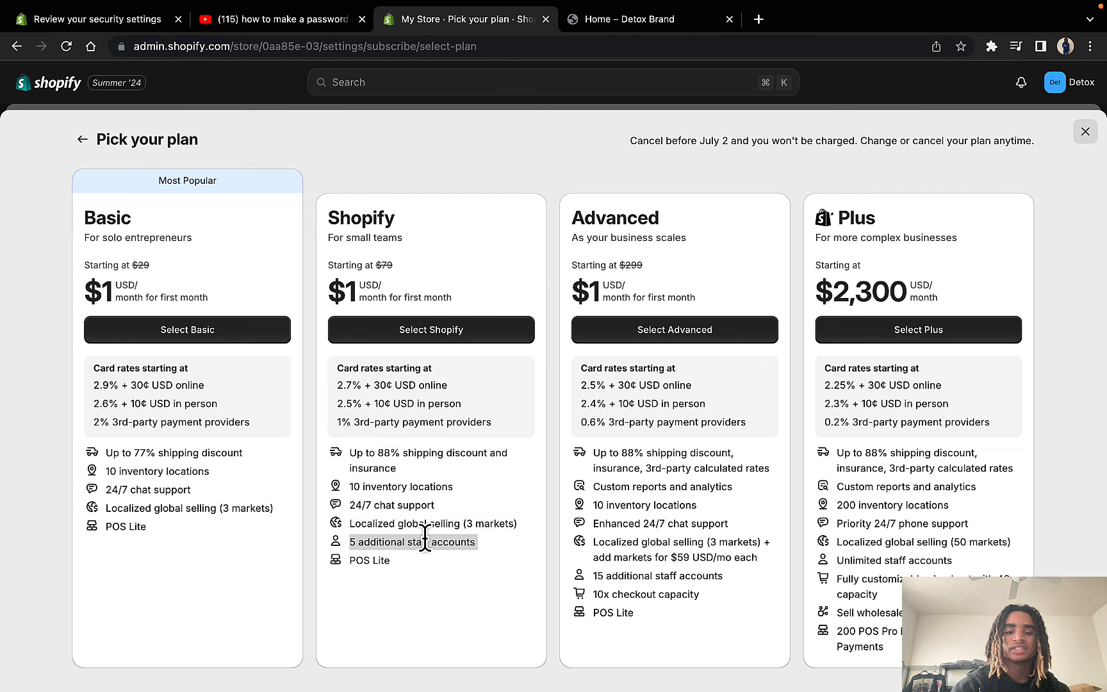
triple_click(405, 261)
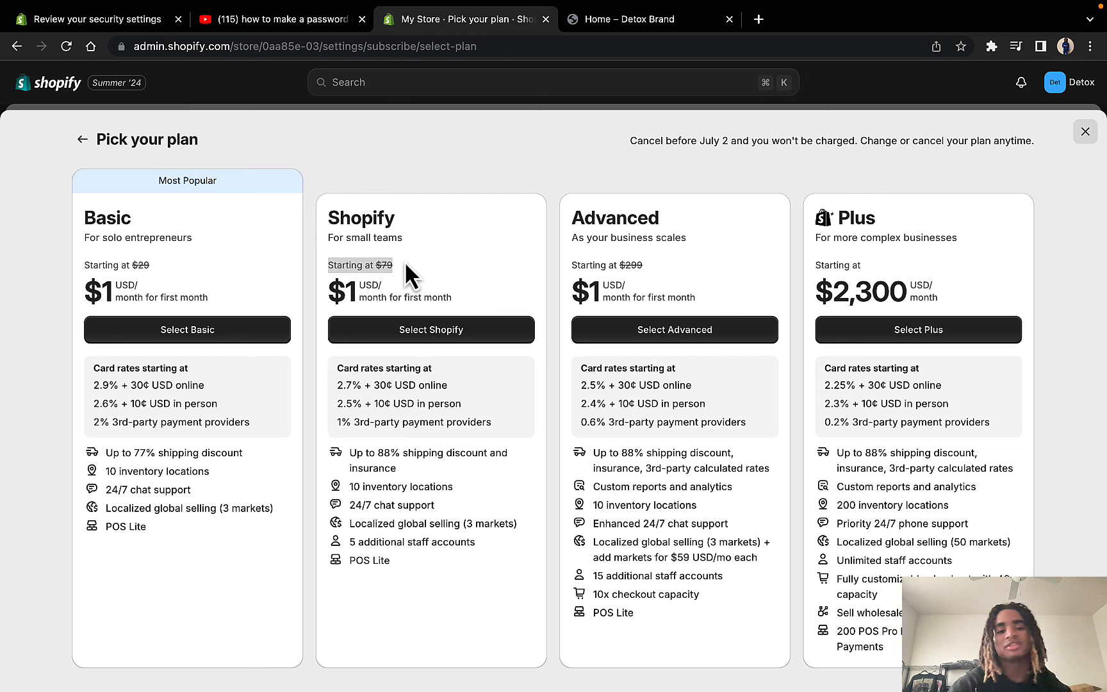
double_click(369, 227)
click(369, 238)
triple_click(368, 238)
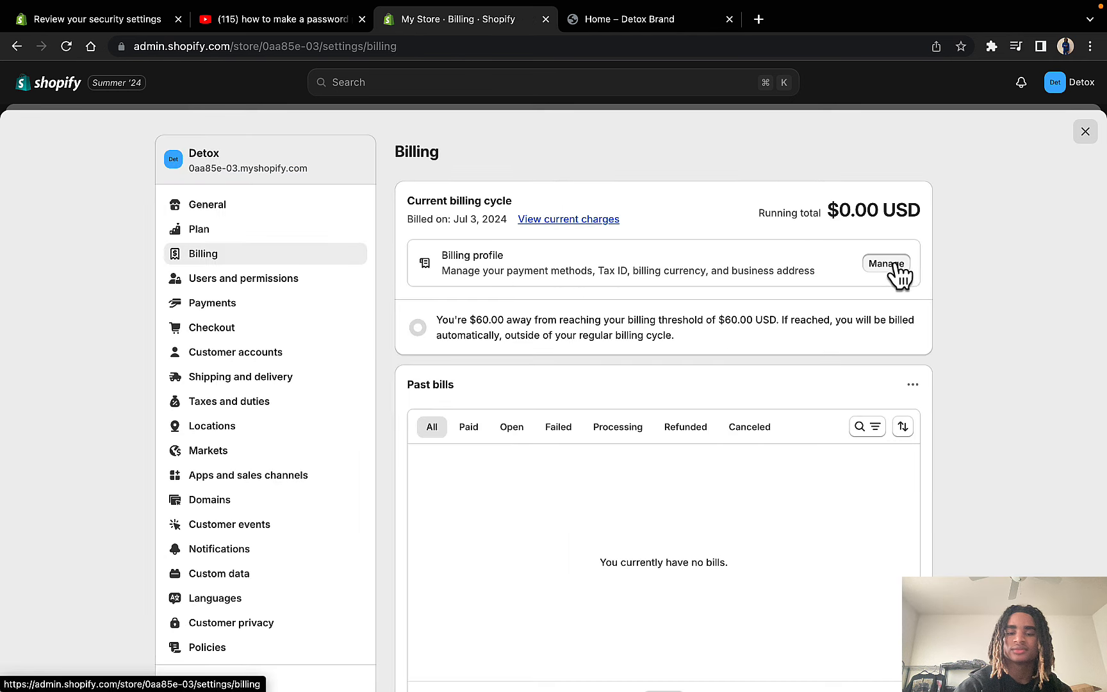
Step: Review the billing profile and the store address it links to in the general settings
click(894, 264)
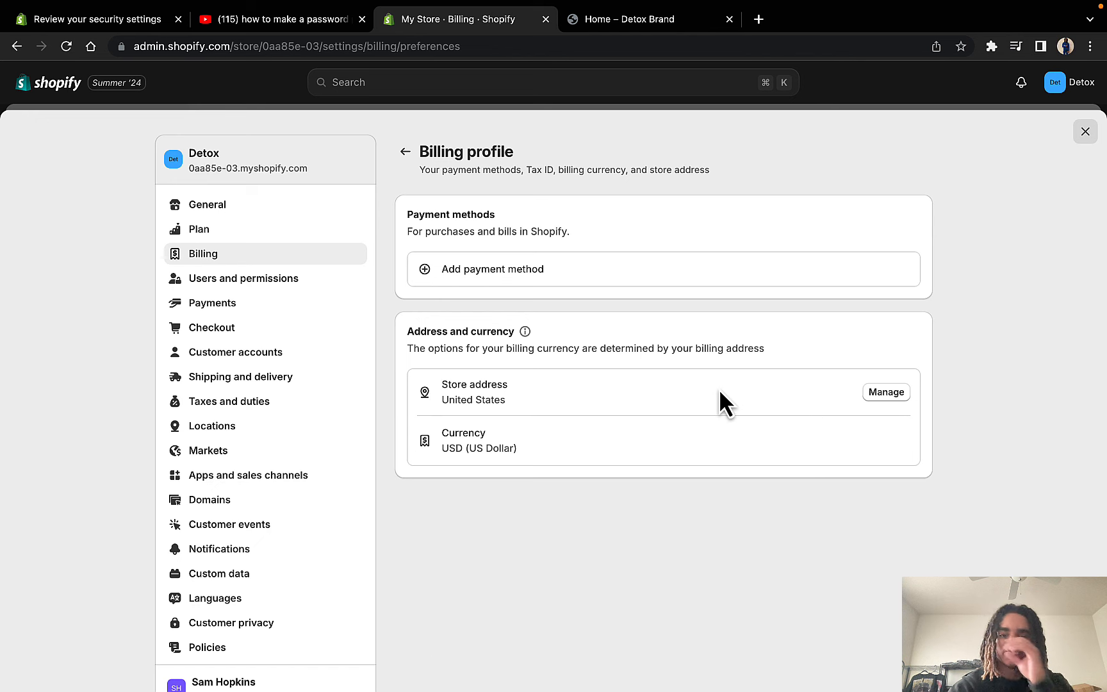
click(882, 394)
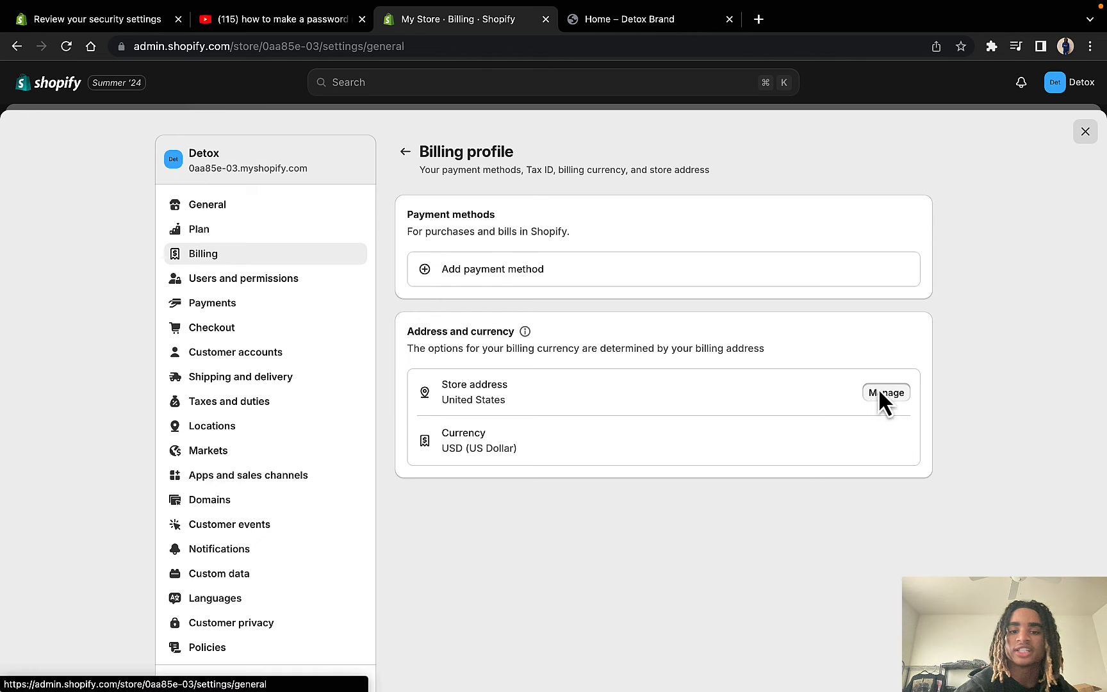
scroll(581, 309, down, 5)
scroll(582, 309, up, 5)
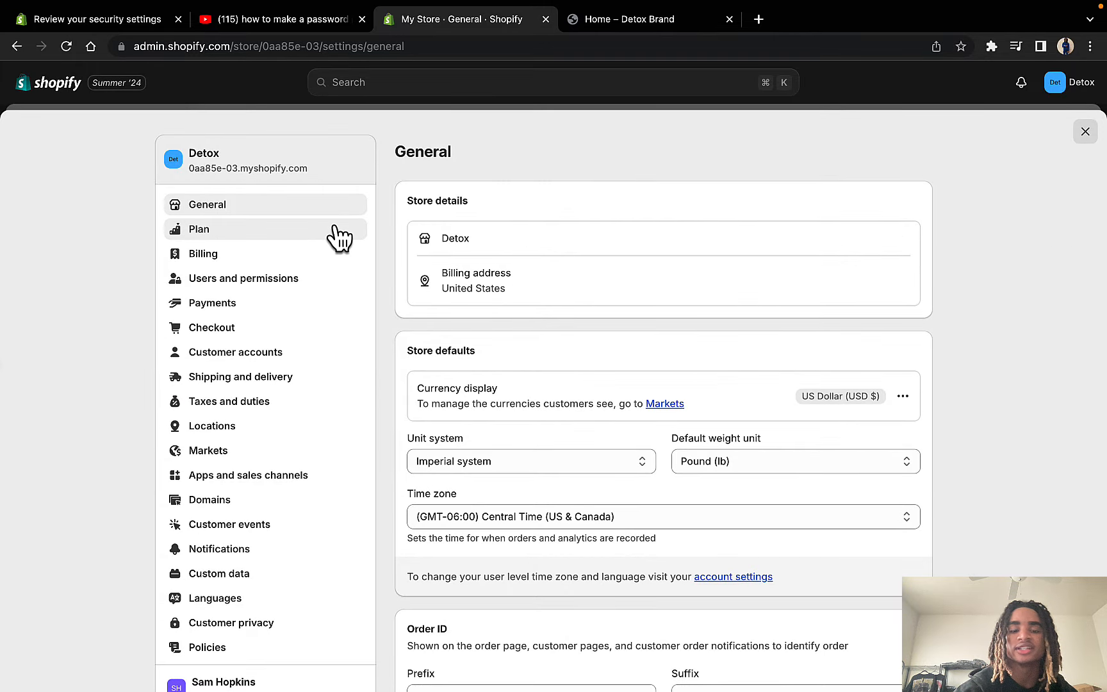
click(314, 255)
Step: Start the Shopify Payments account setup and continue with the store run as an individual
click(279, 316)
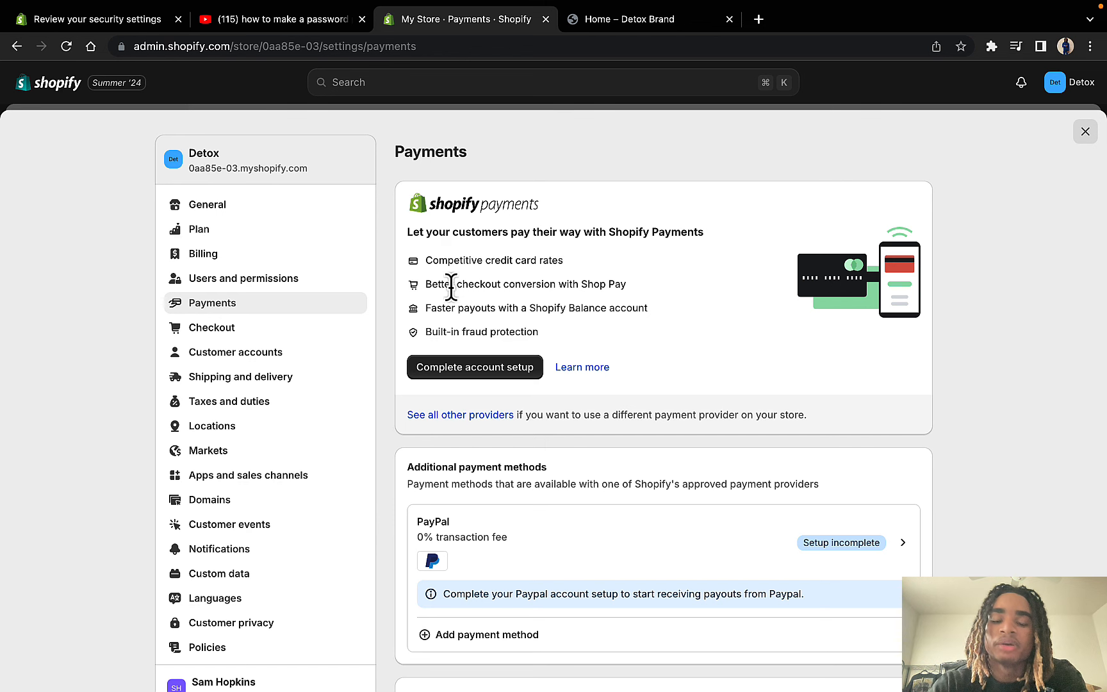
click(518, 367)
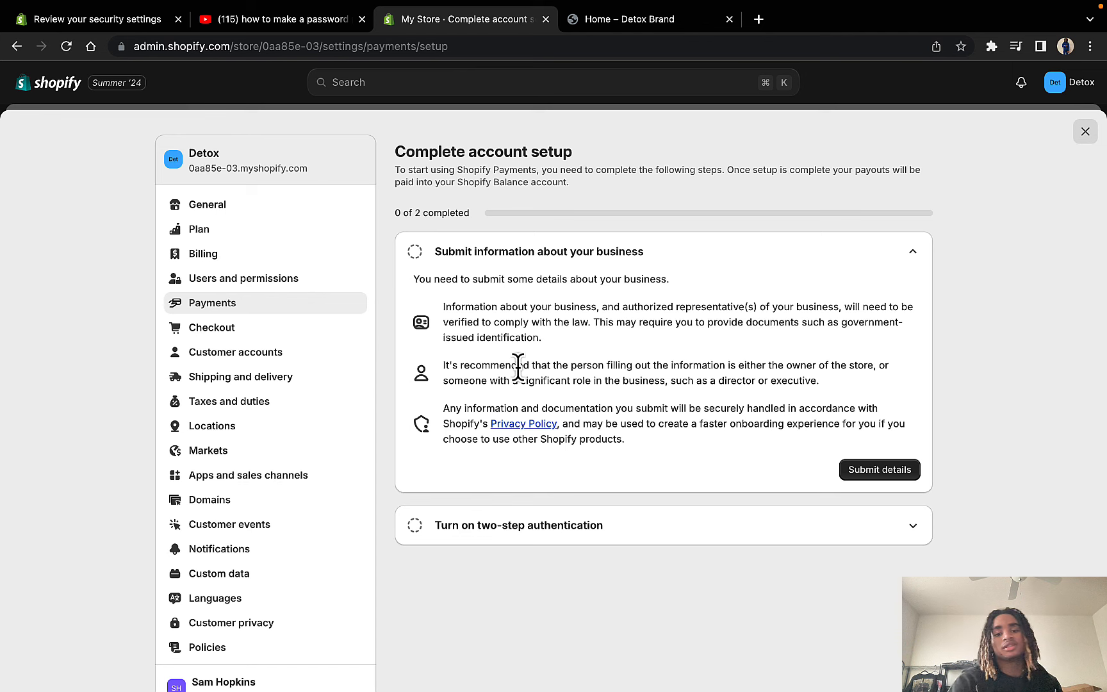
click(864, 474)
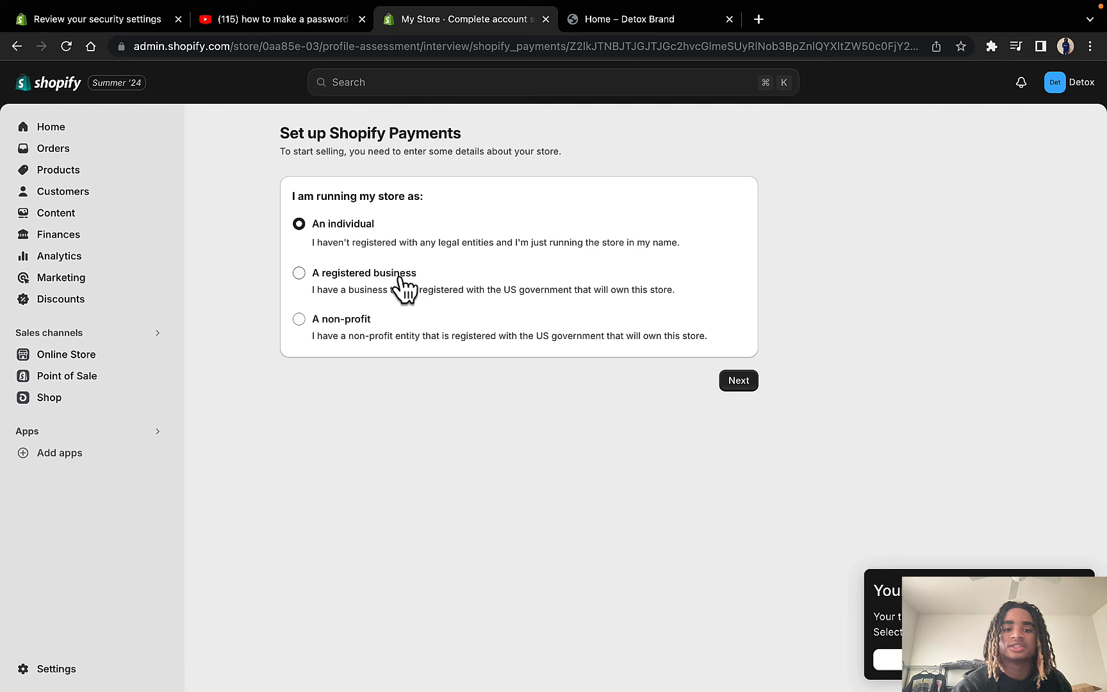
click(731, 383)
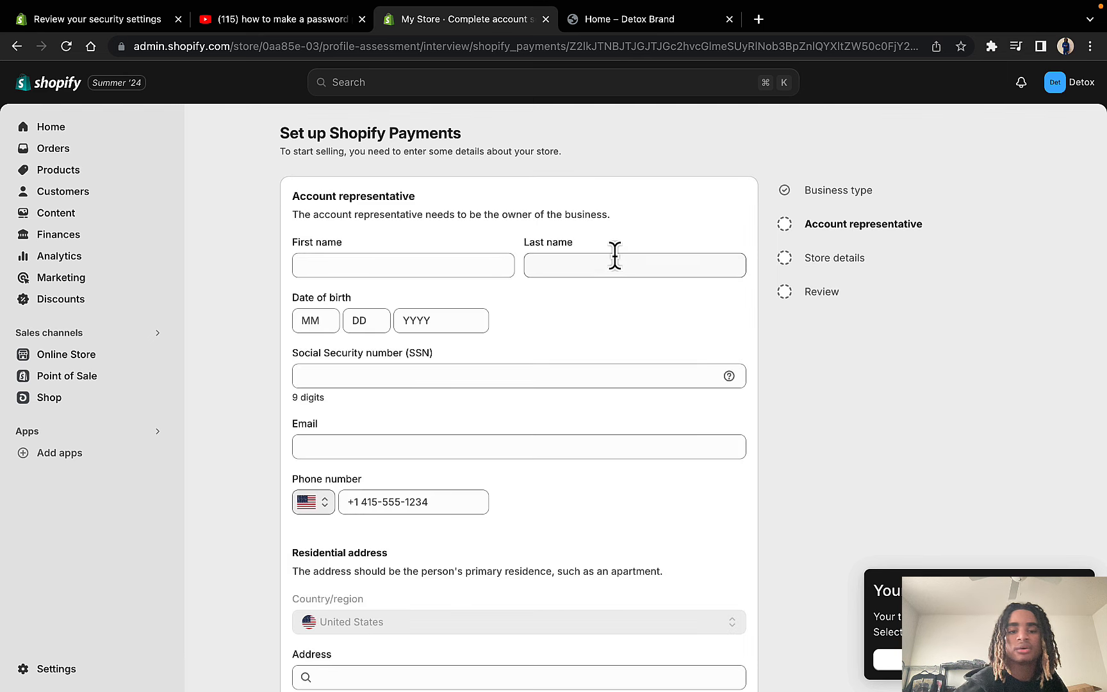
Step: Examine the name, Social Security number, contact and residential address fields of the account representative form
click(482, 266)
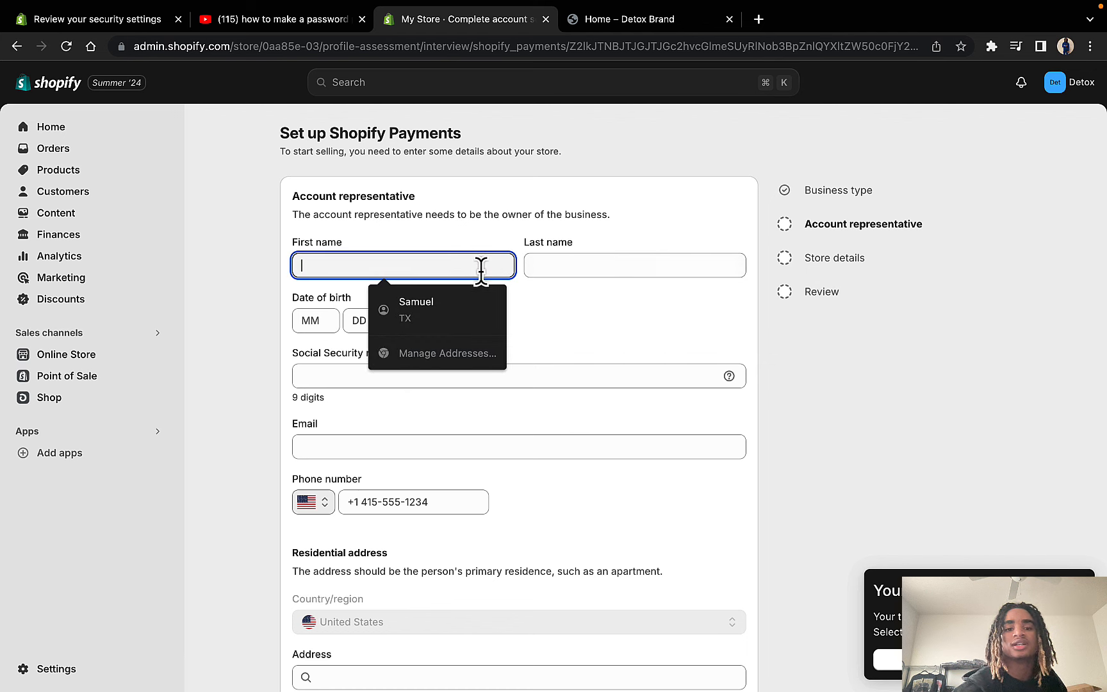
scroll(498, 378, down, 2)
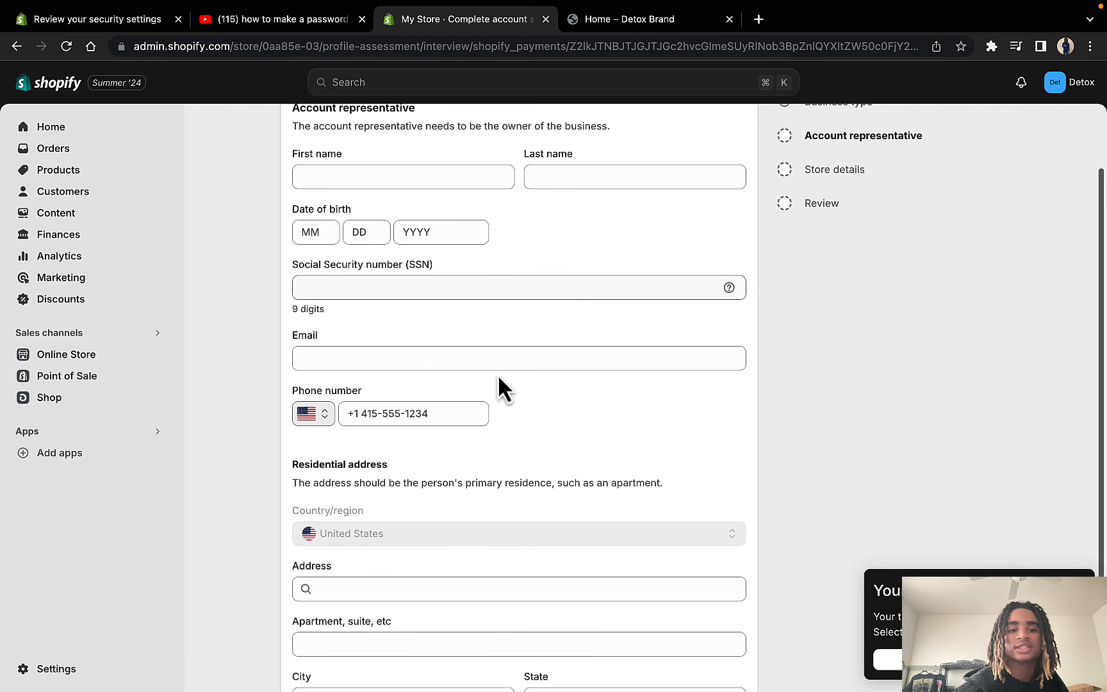
scroll(473, 303, down, 2)
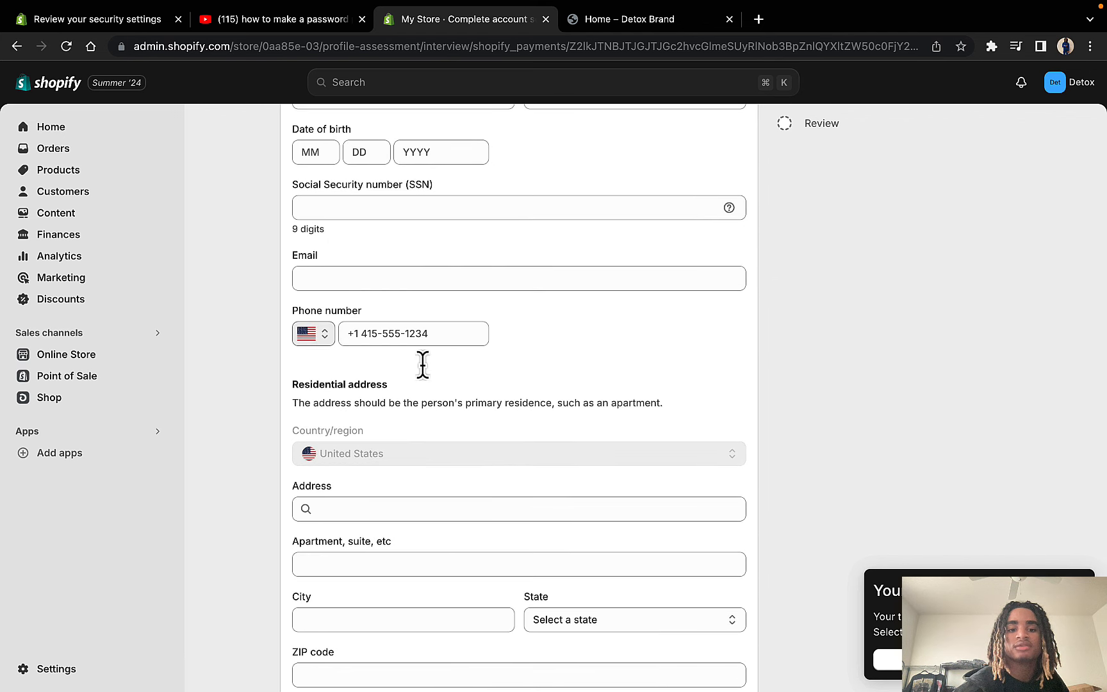
scroll(489, 505, down, 2)
scroll(484, 423, up, 5)
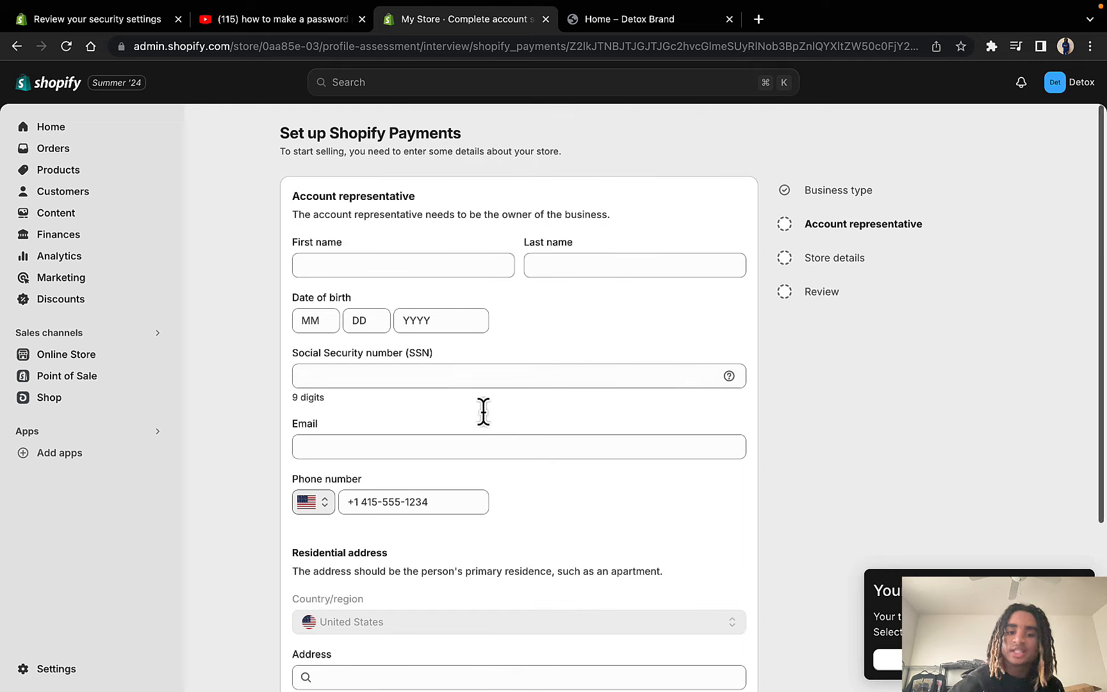
click(480, 382)
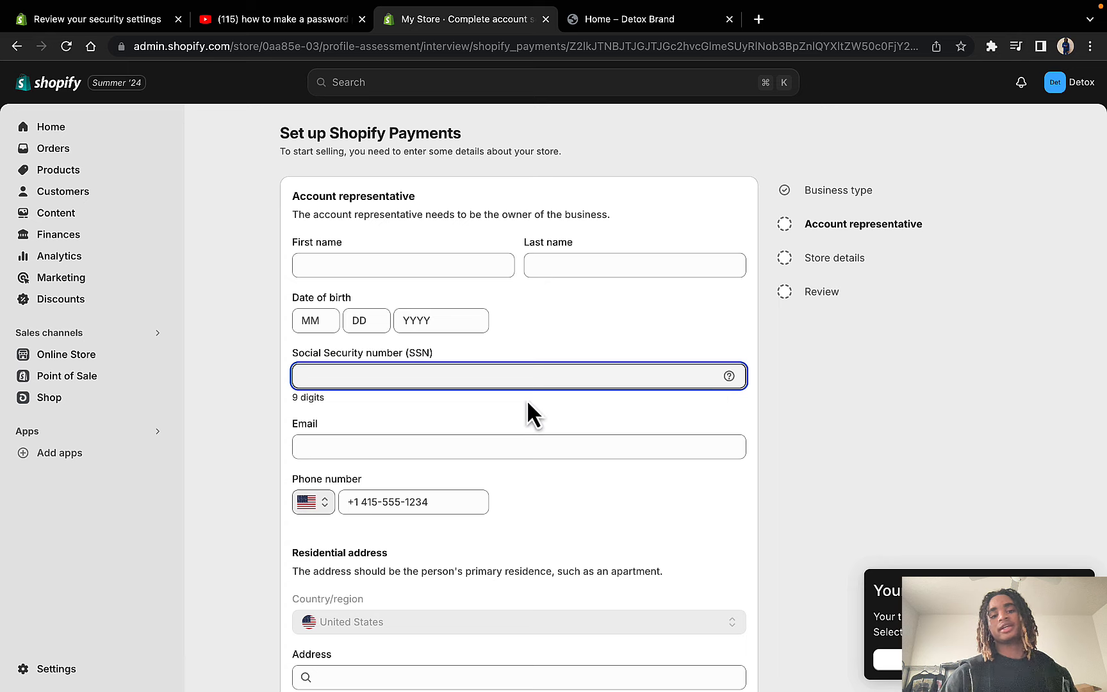
scroll(569, 430, down, 5)
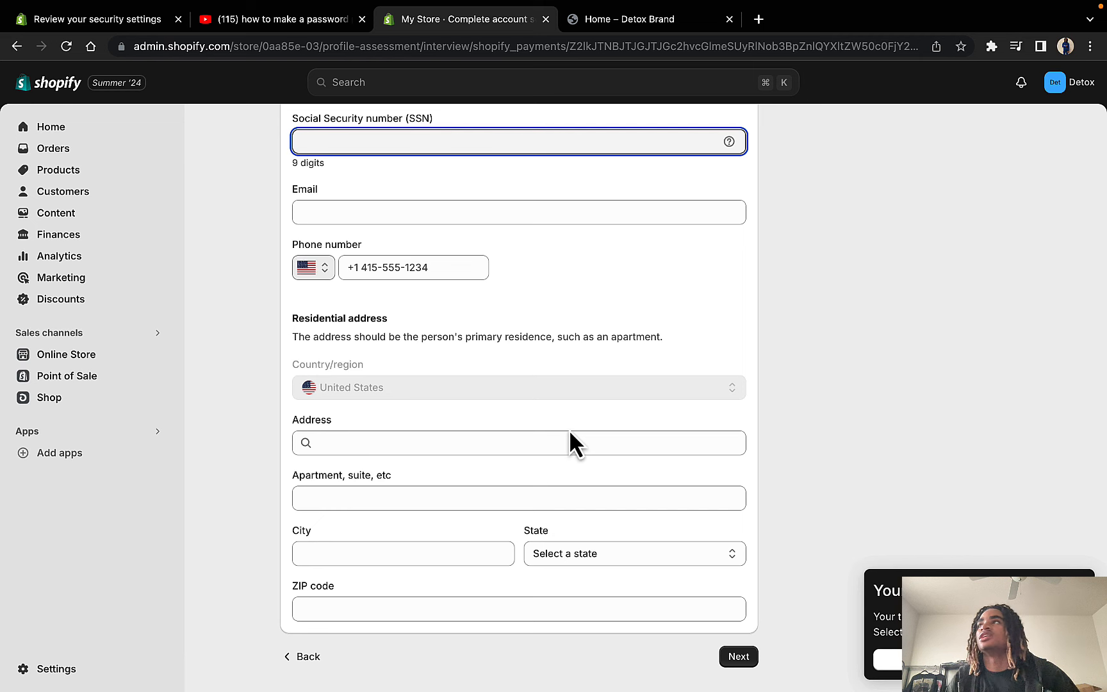
scroll(559, 388, up, 5)
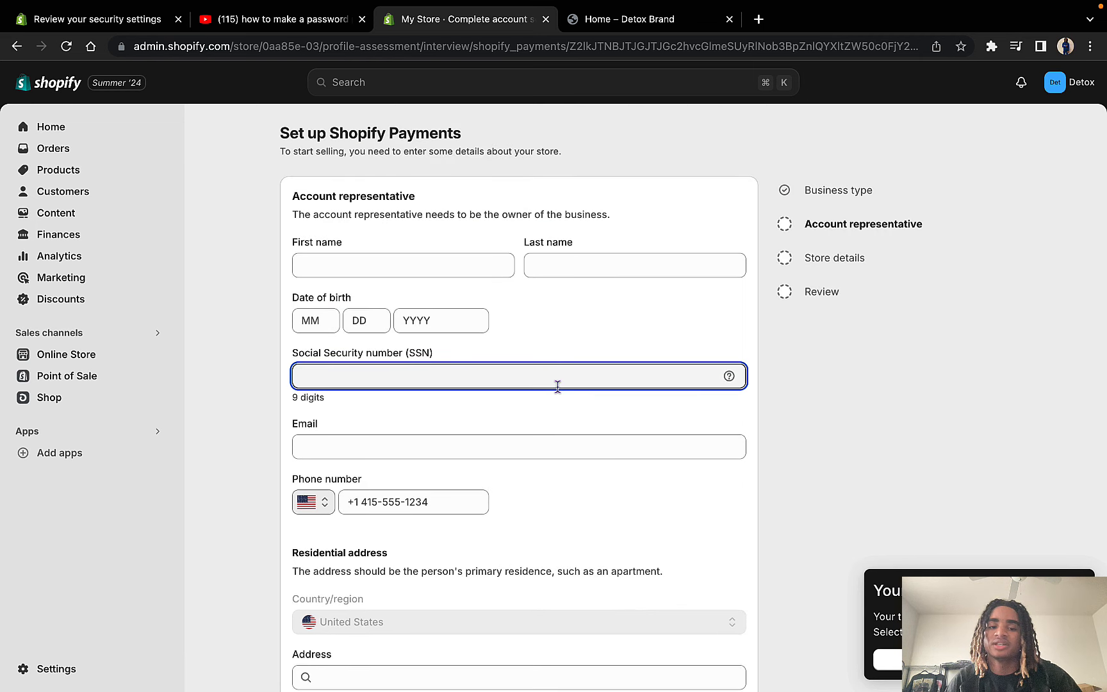
scroll(557, 386, down, 5)
scroll(557, 386, up, 5)
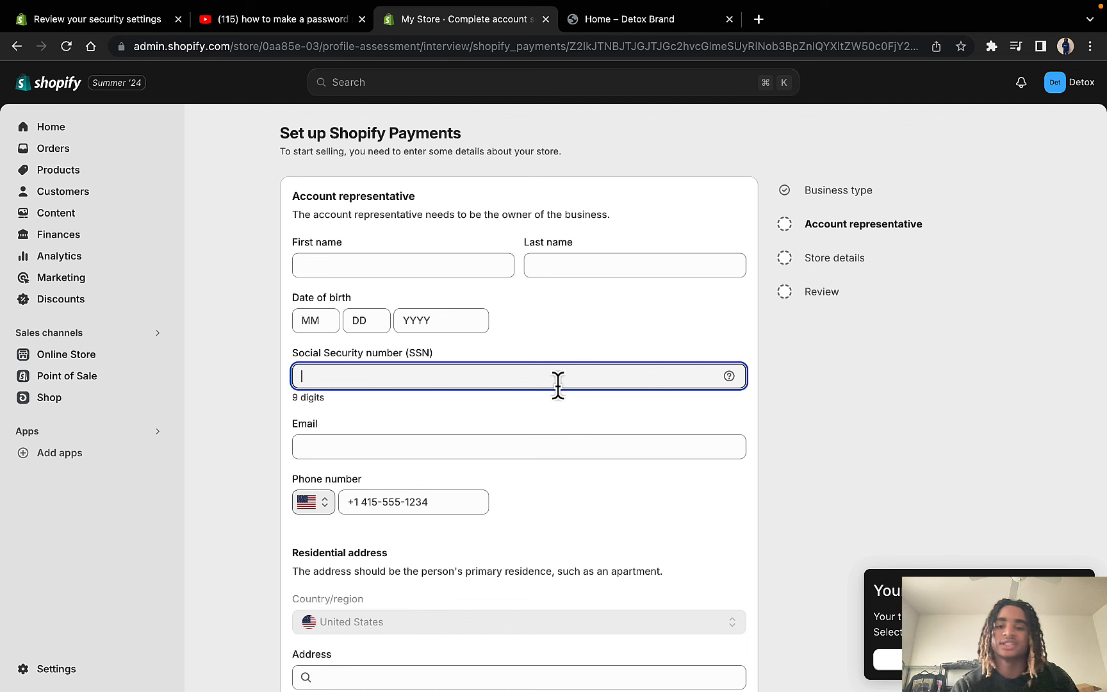
click(502, 263)
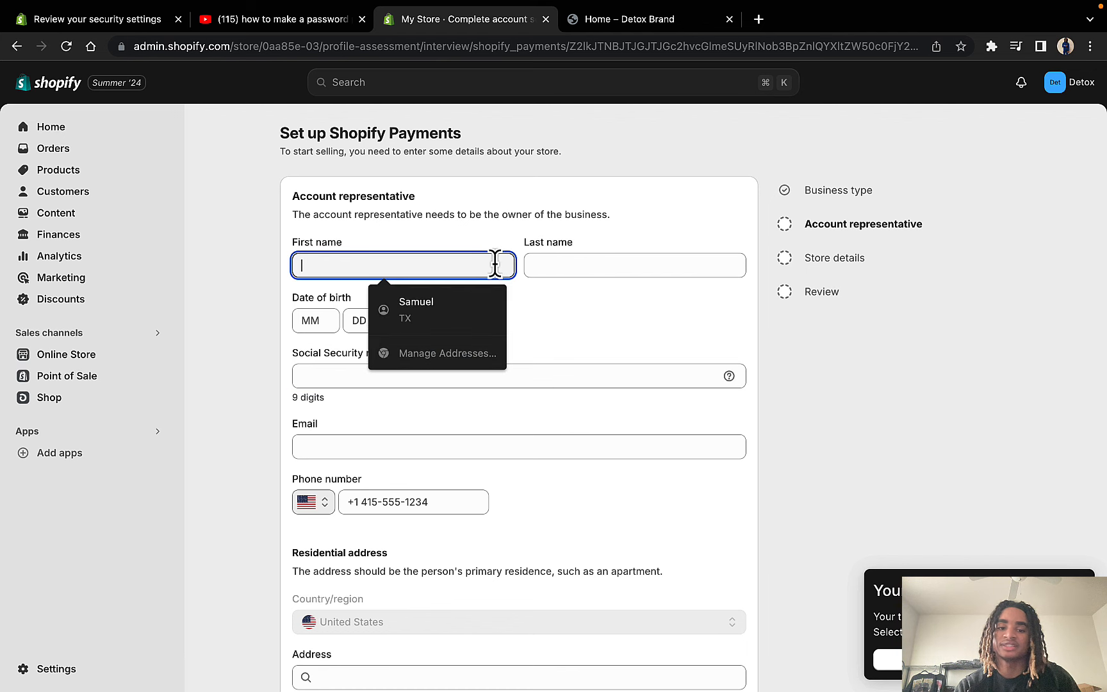
click(564, 263)
scroll(635, 351, down, 3)
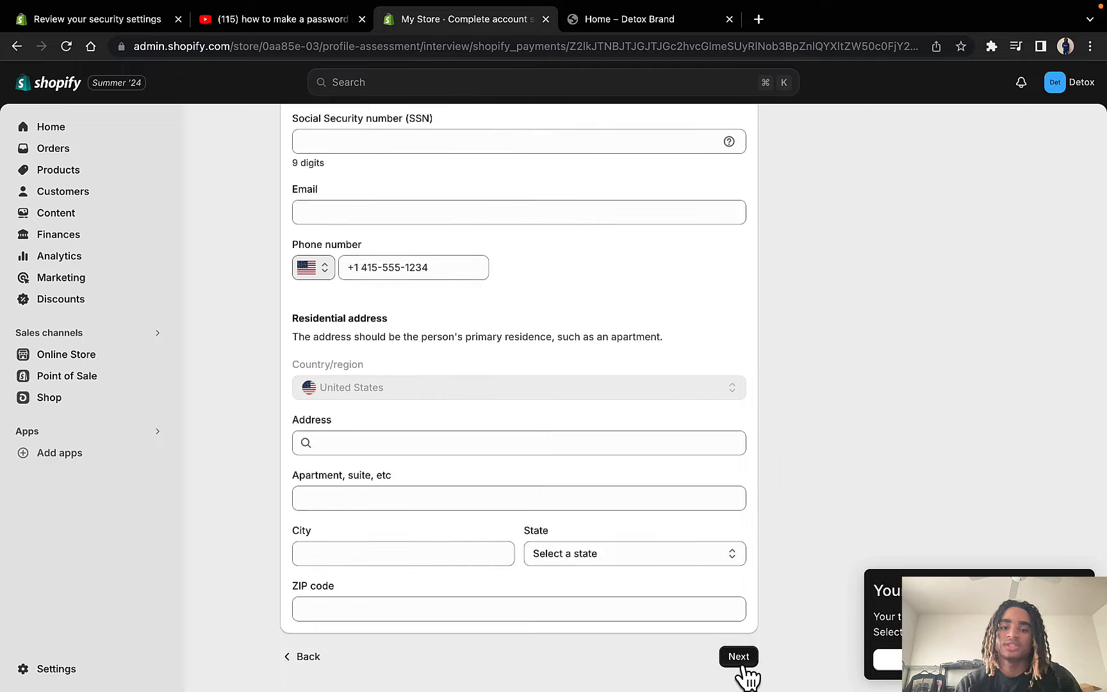
Step: Return to the Shopify Payments account setup overview and check the two-step authentication section
click(737, 655)
scroll(701, 614, up, 4)
scroll(317, 159, left, 5)
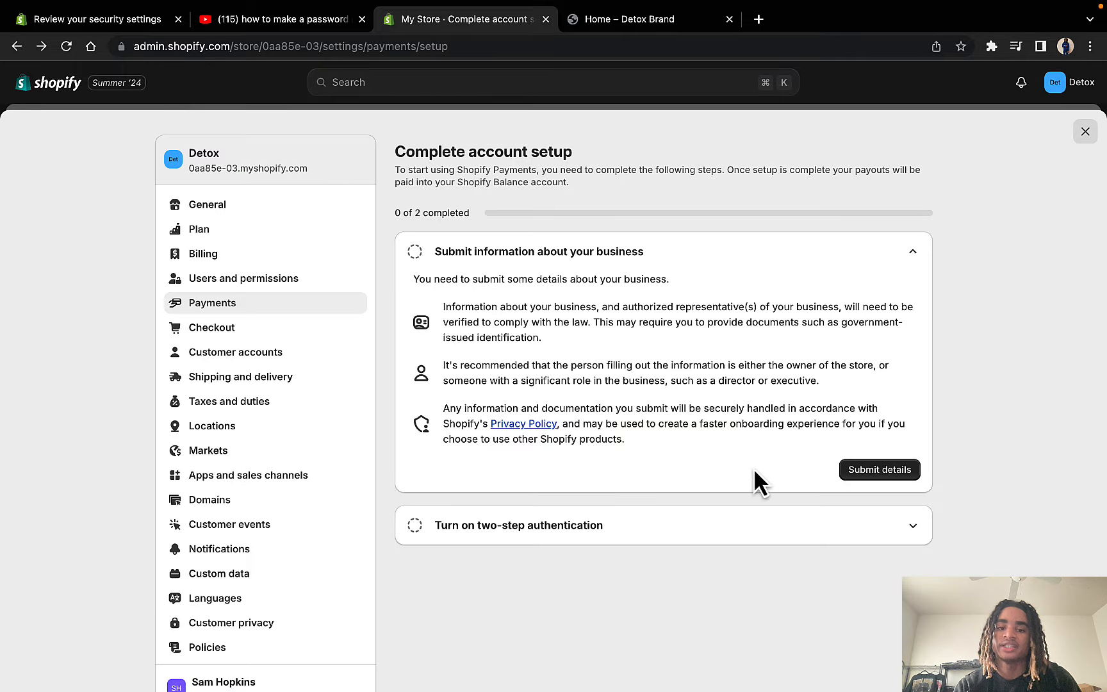
click(752, 524)
click(751, 516)
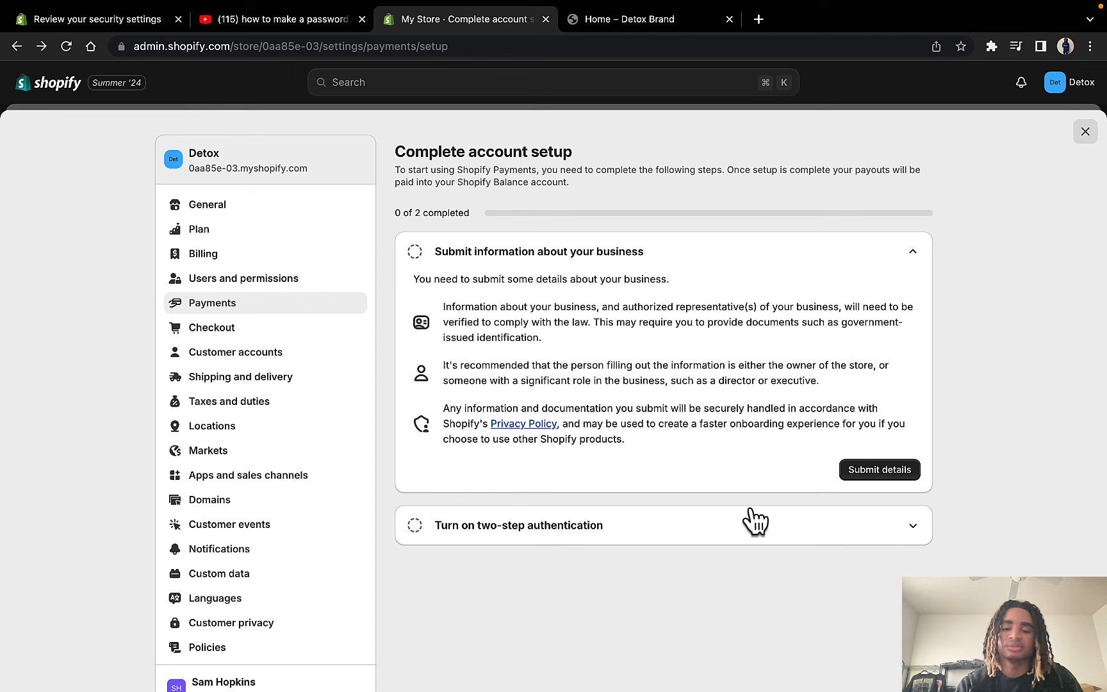
Step: Look over the checkout settings, and open the general shipping rates profile in the shipping and delivery settings
click(282, 327)
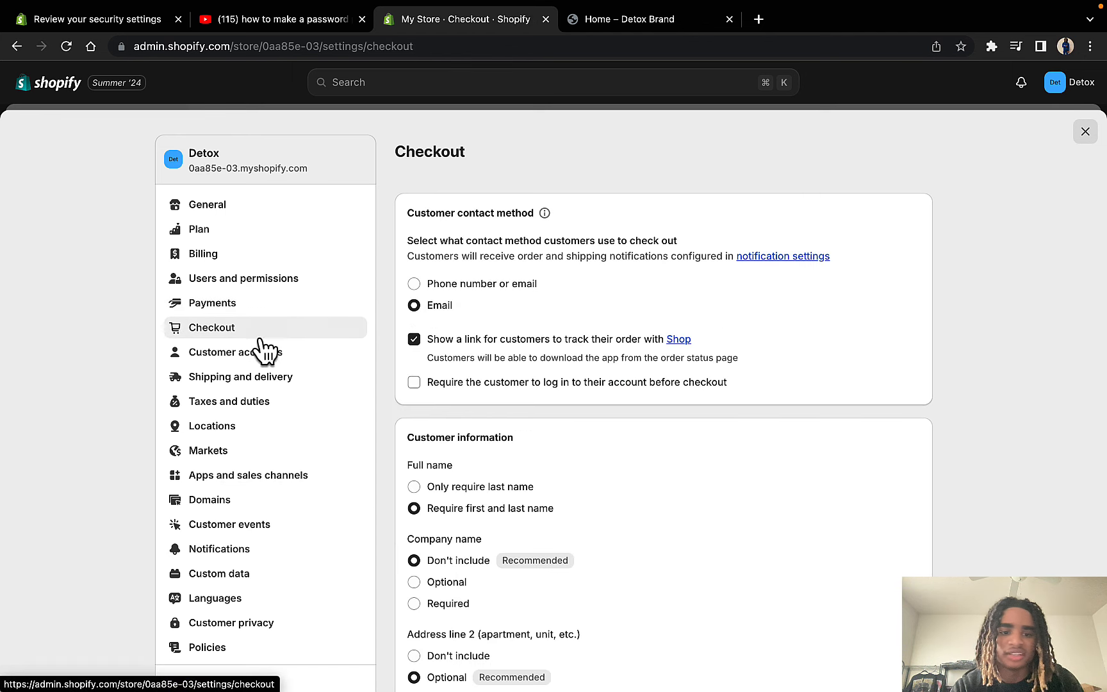
click(249, 393)
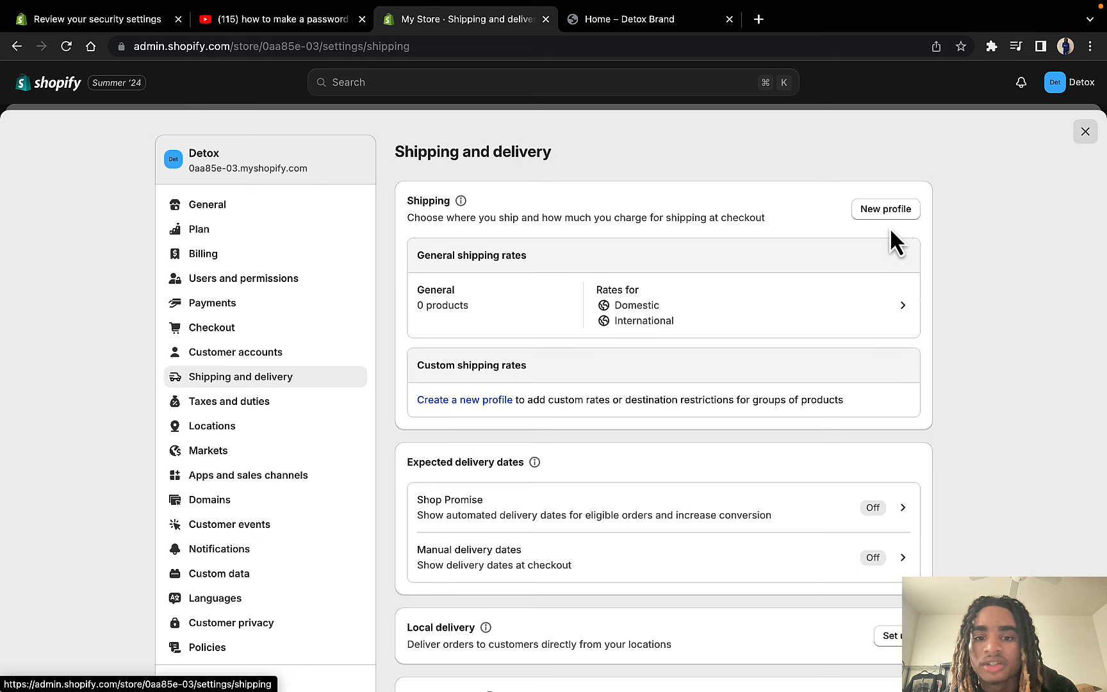
click(853, 283)
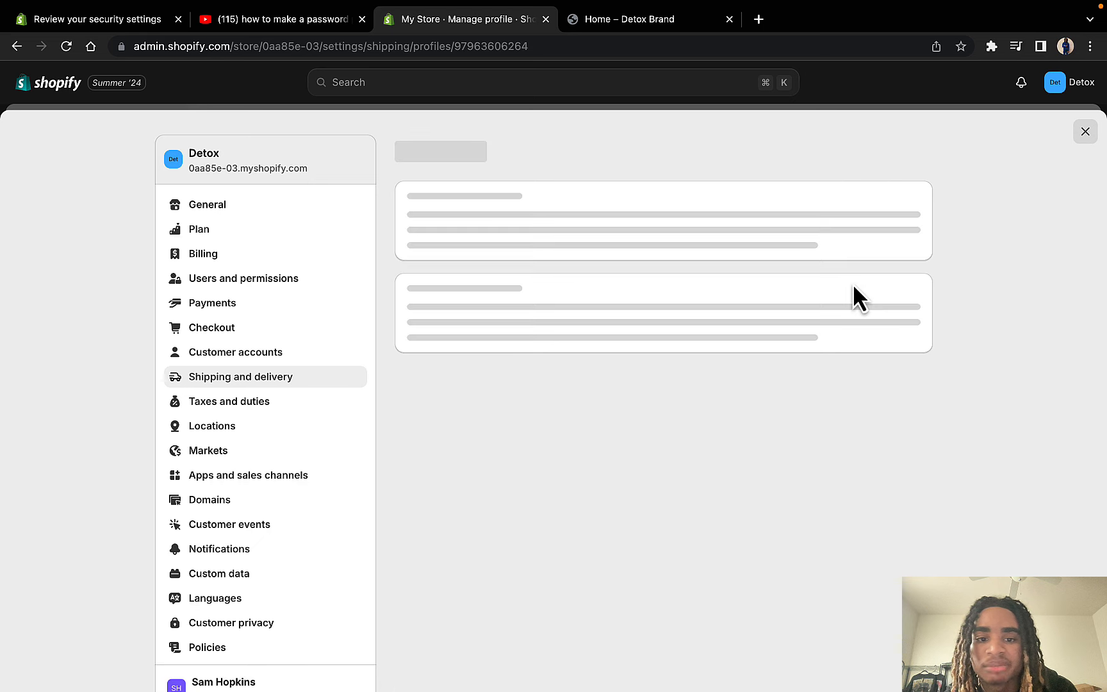
scroll(627, 377, down, 2)
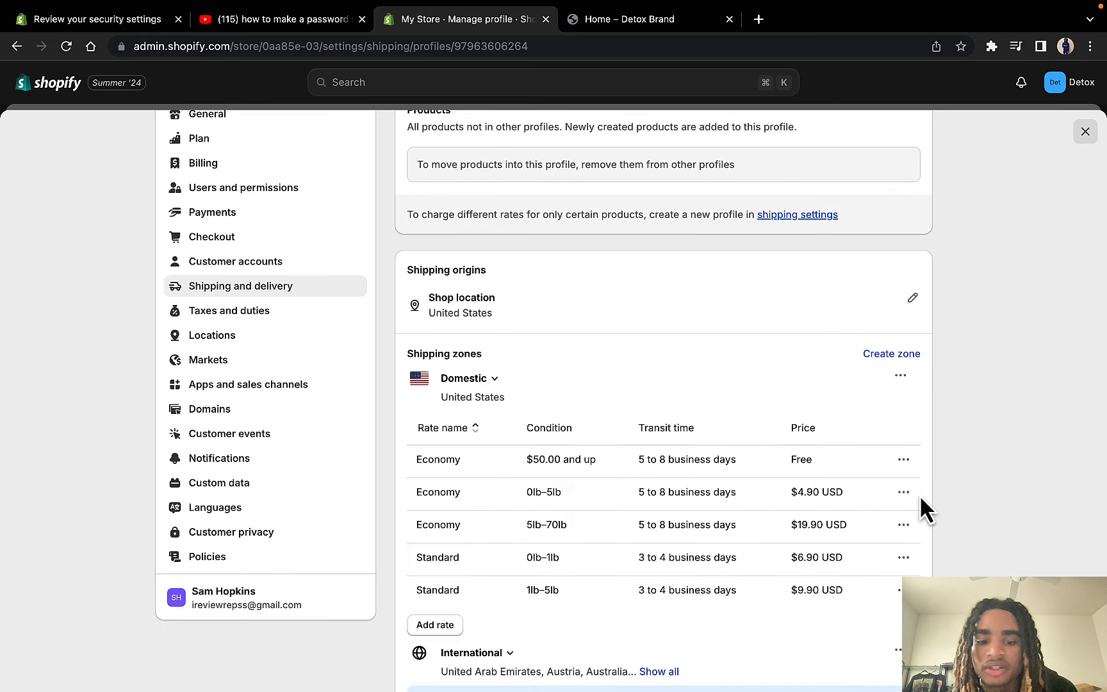
Step: Delete all the existing Economy and Standard rates from the Domestic shipping zone
click(904, 492)
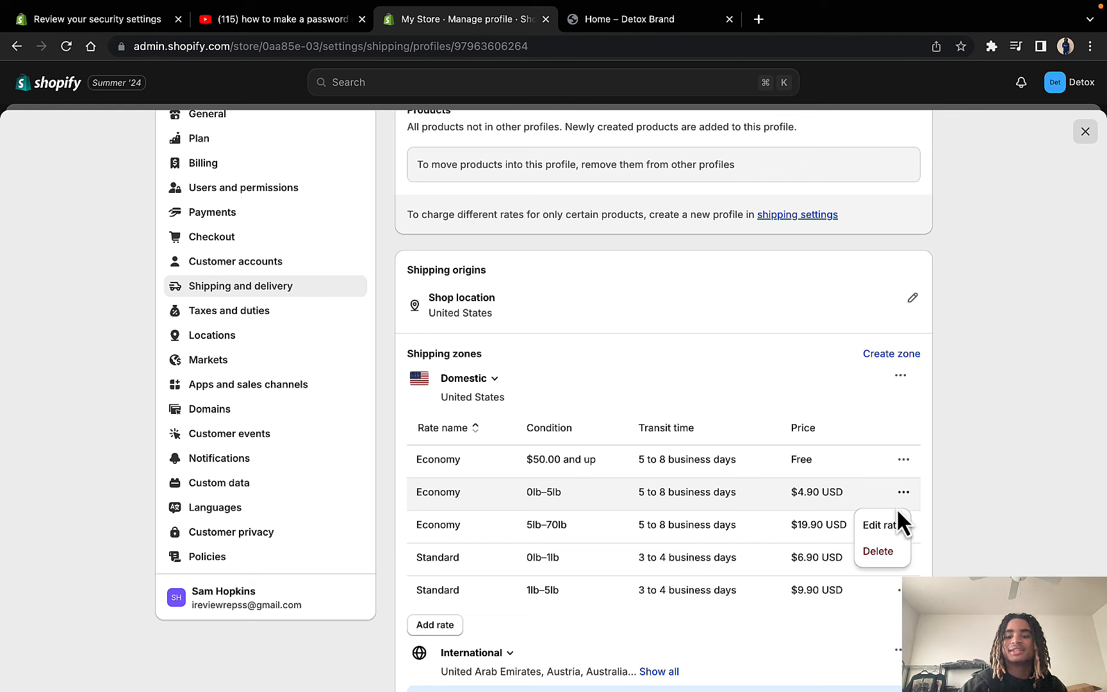
click(878, 552)
click(904, 492)
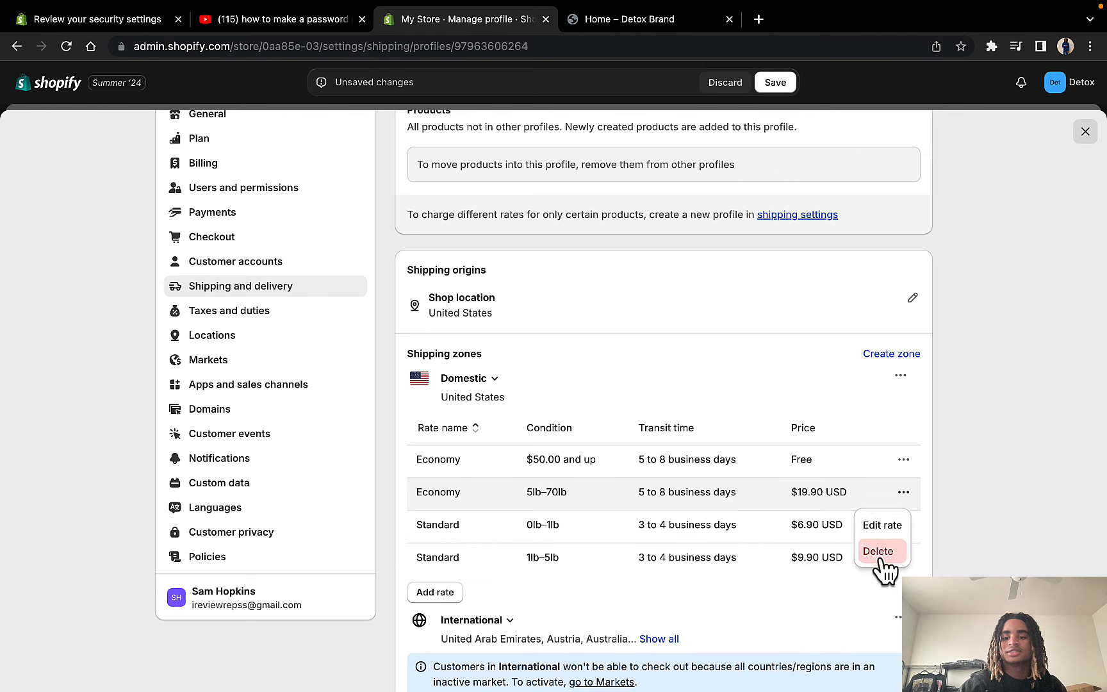
click(878, 552)
click(904, 492)
click(878, 551)
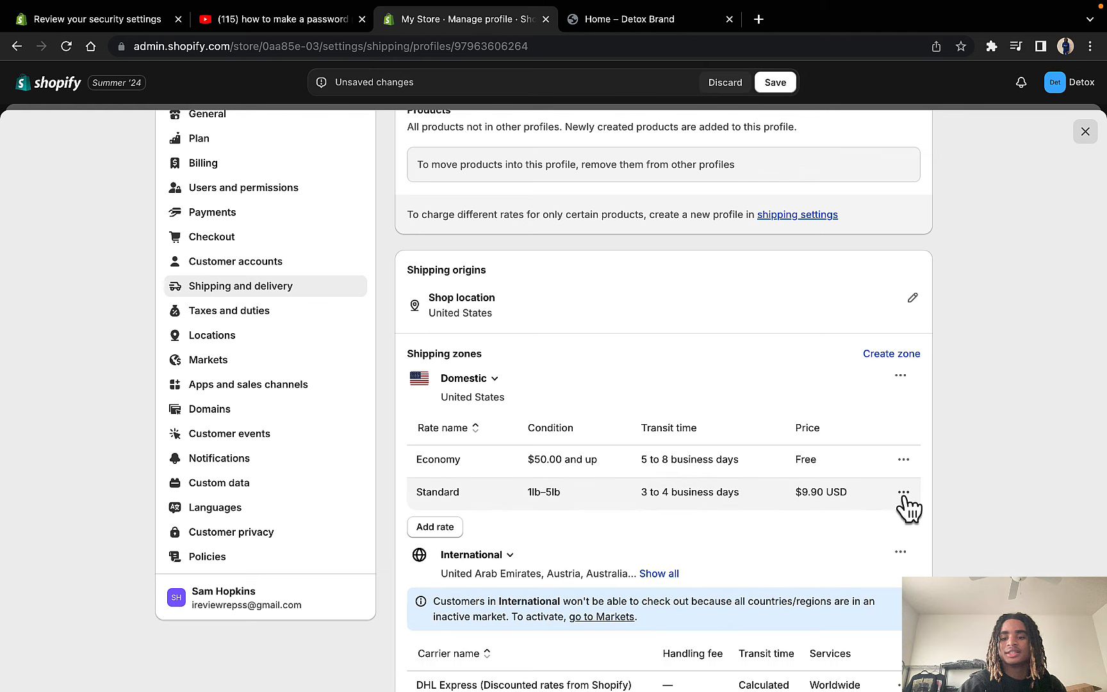
click(904, 492)
click(881, 551)
click(904, 461)
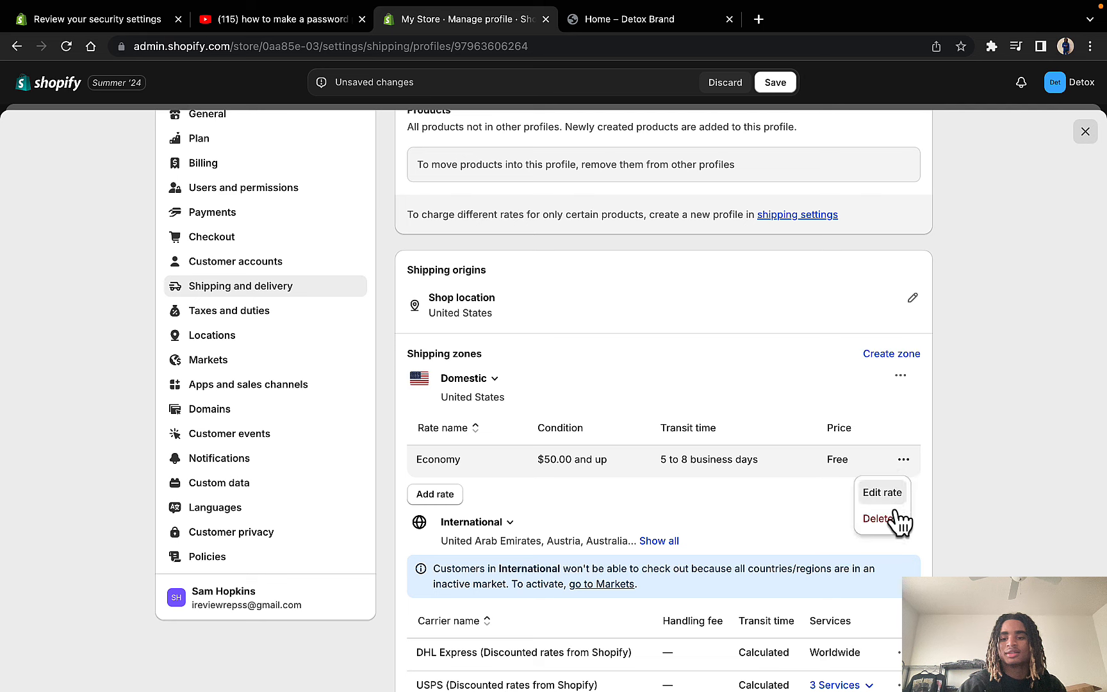
click(888, 521)
Step: Add a carrier-calculated rate to the Domestic zone using USPS (Discounted rates from Shopify) with the Ground Advantage service
click(446, 457)
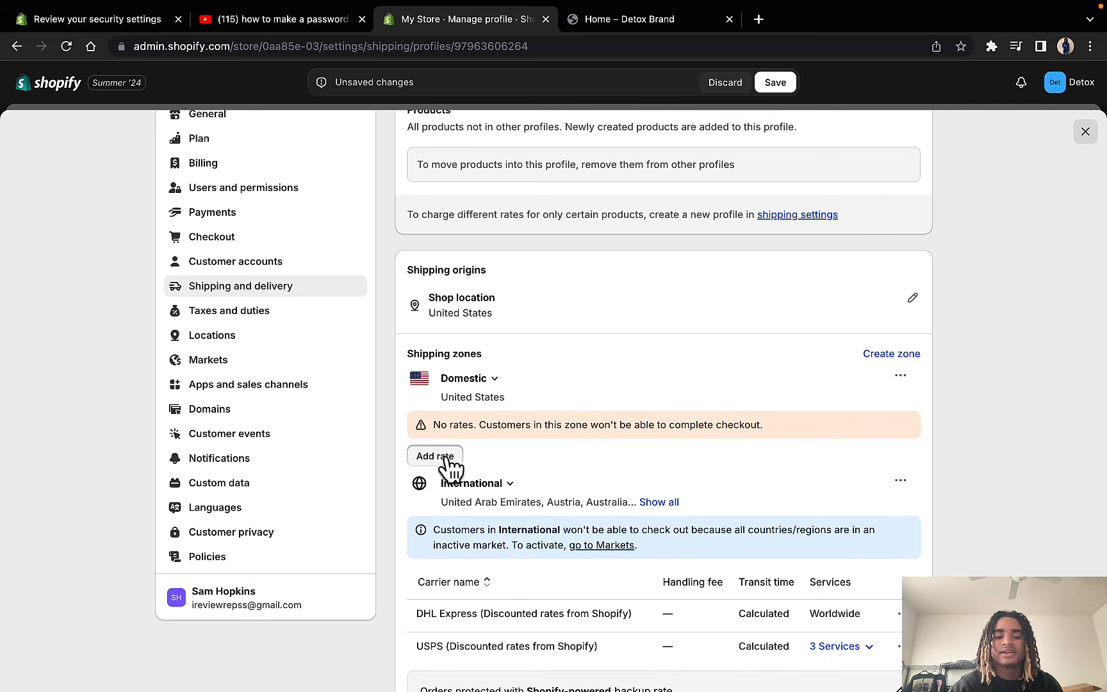
click(465, 255)
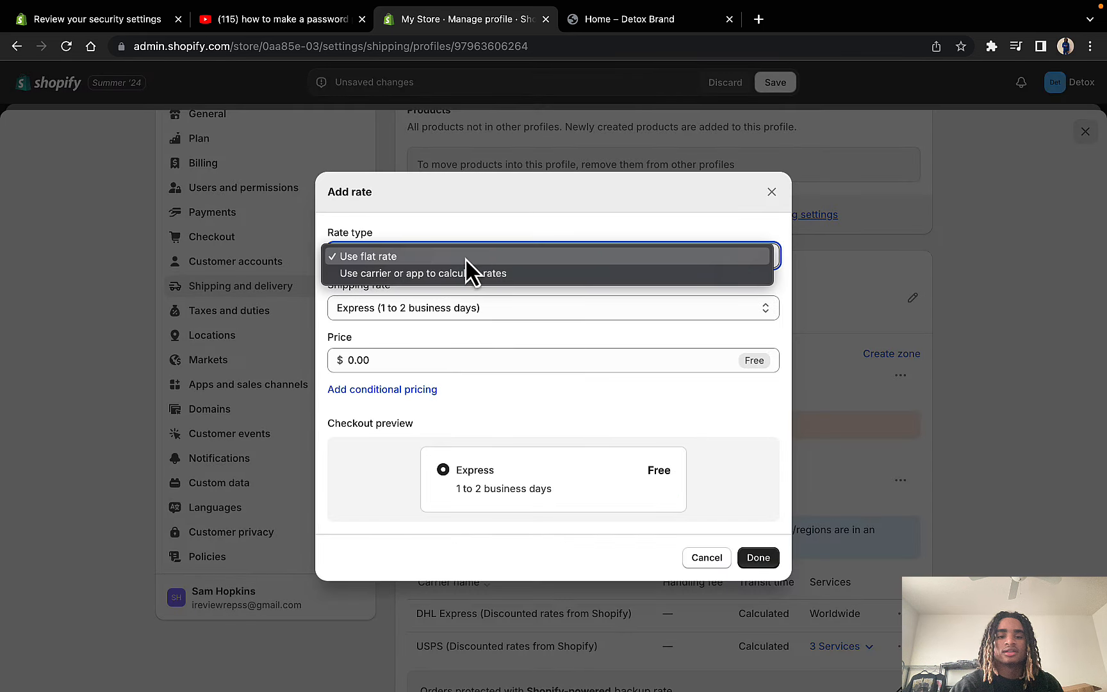
click(465, 271)
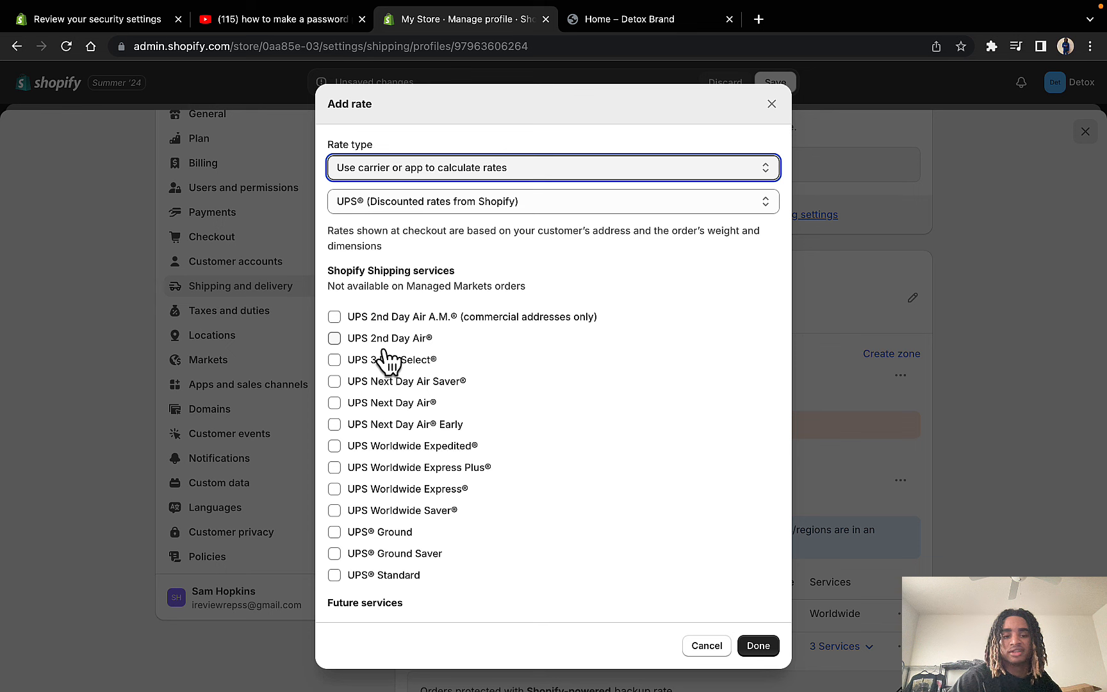
click(447, 211)
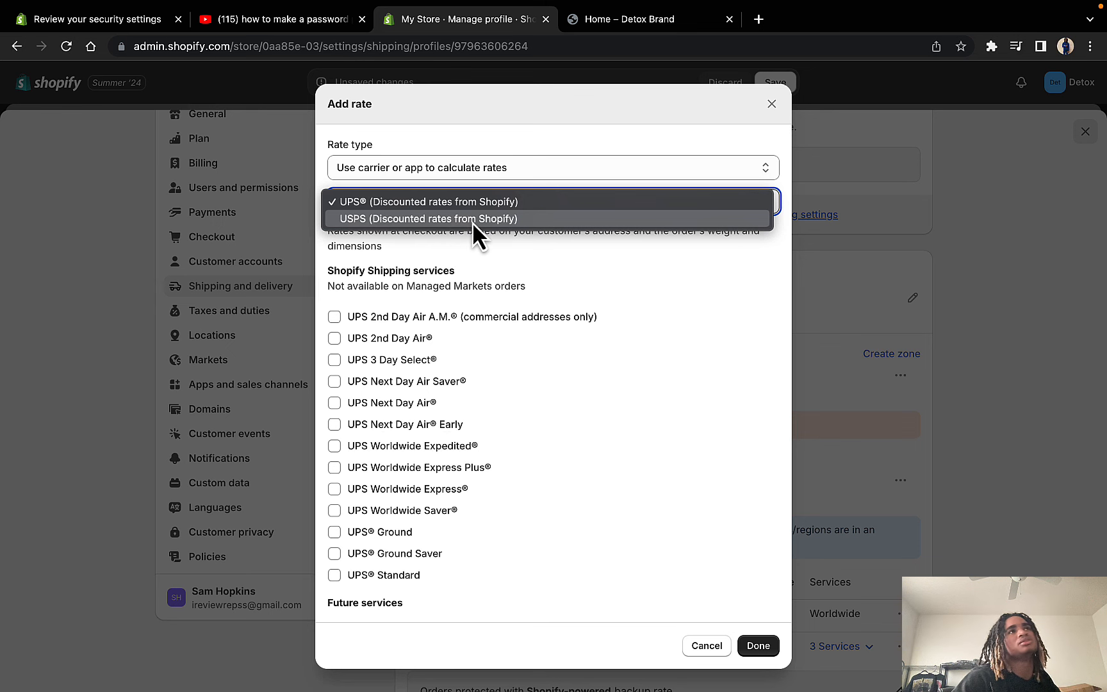
click(473, 220)
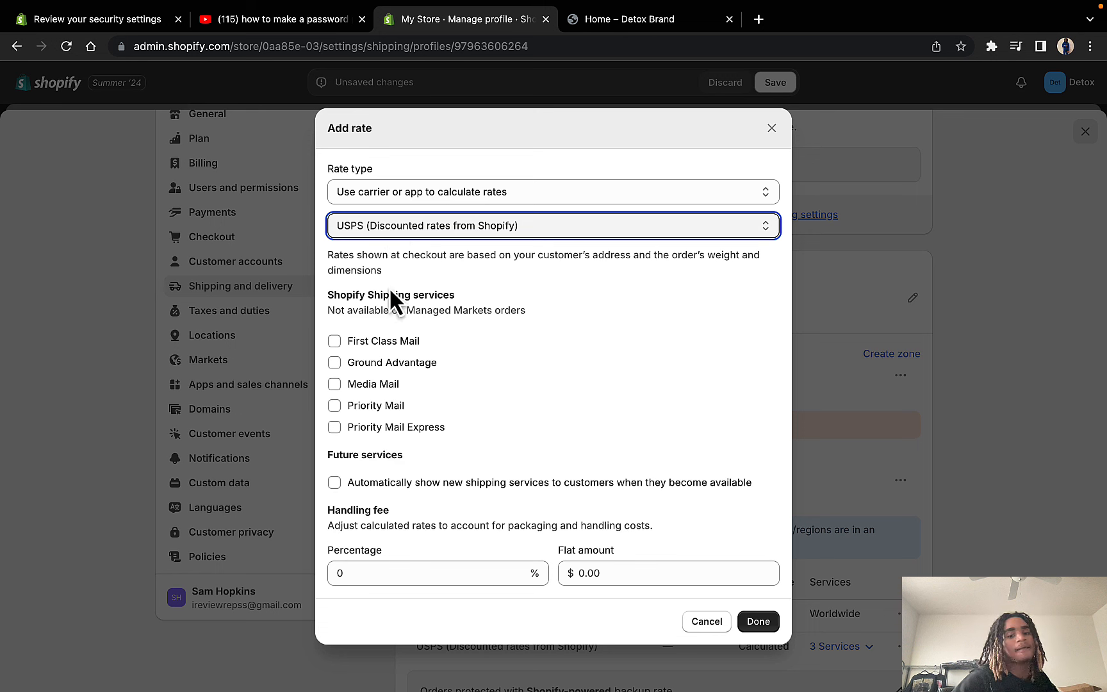
click(383, 364)
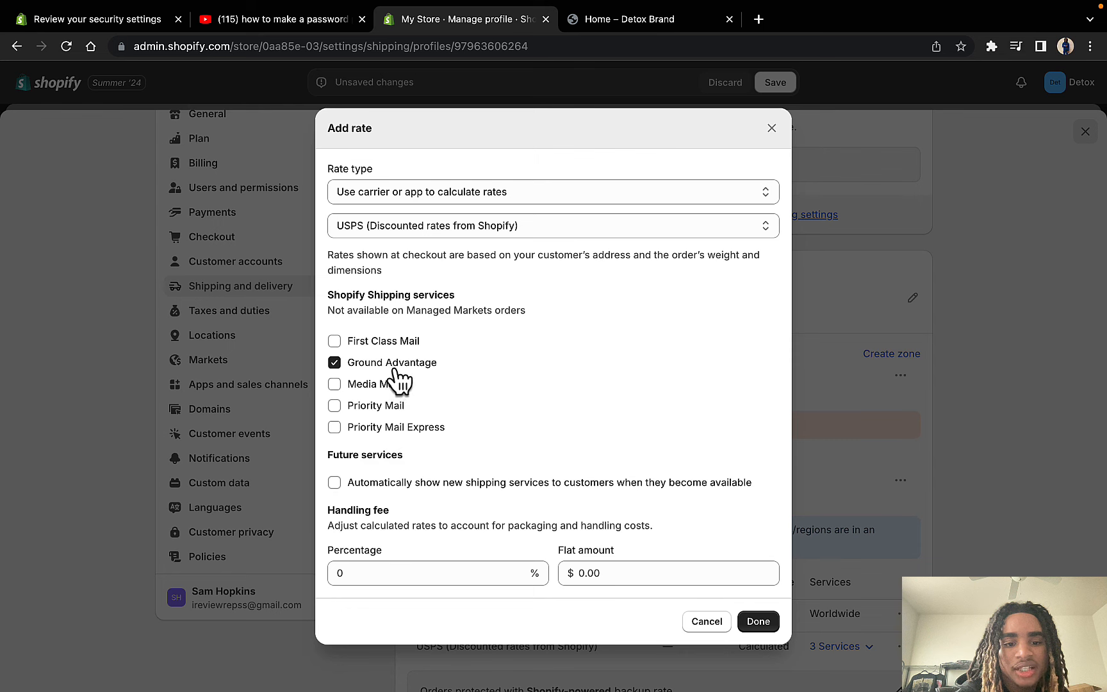
click(759, 621)
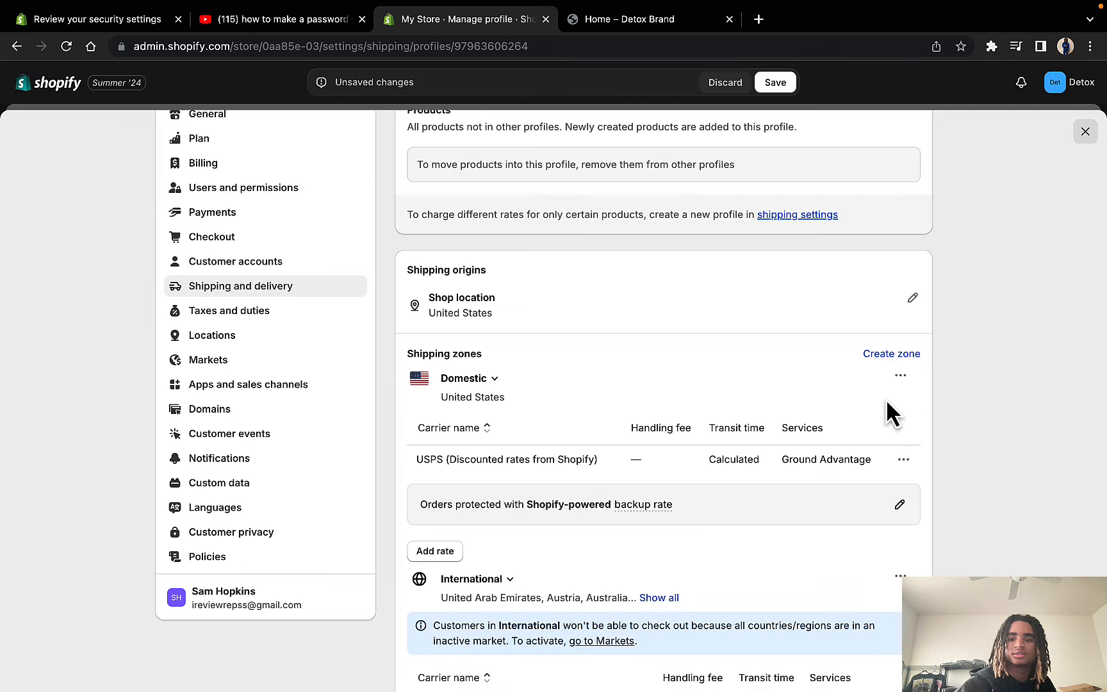
drag(446, 461, 730, 464)
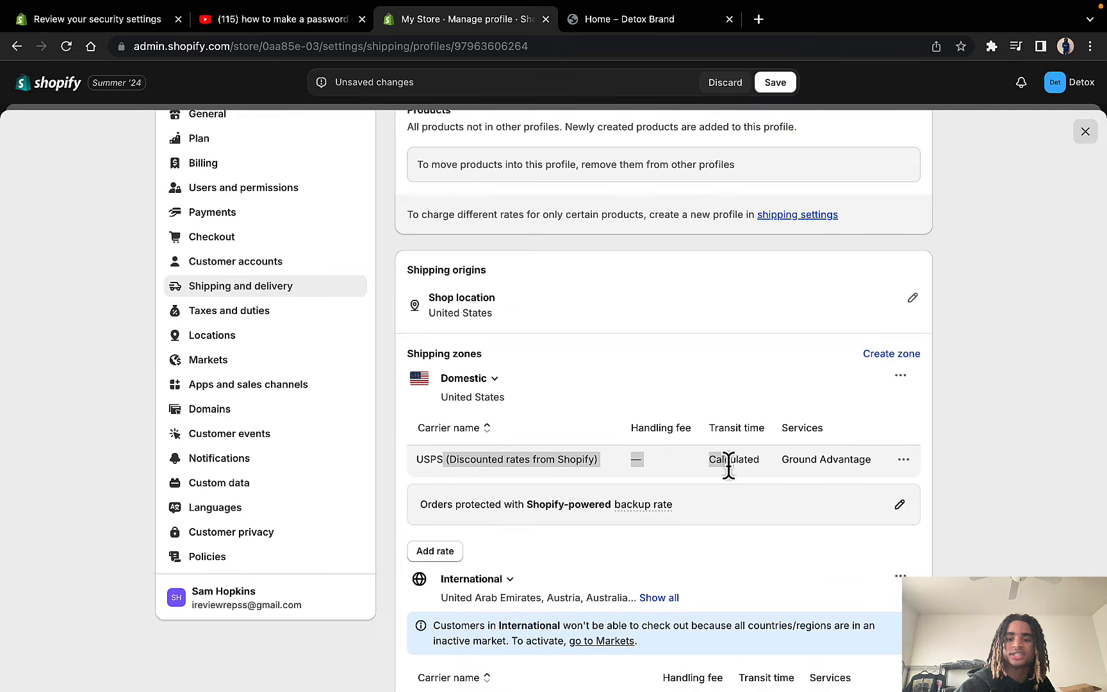
click(706, 459)
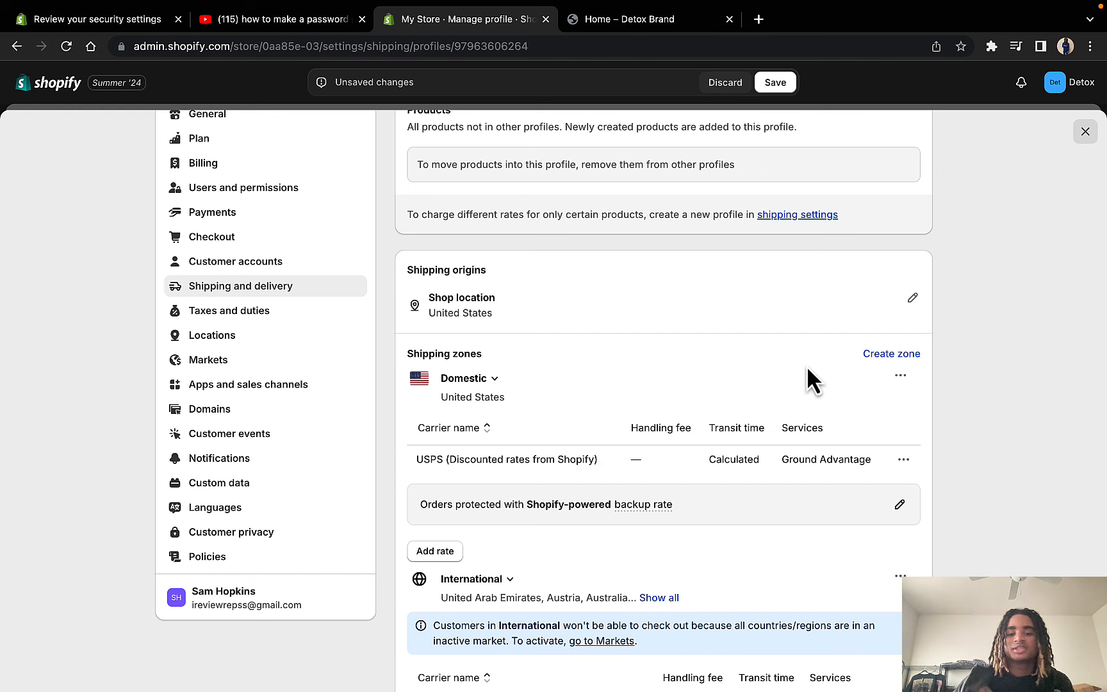
Step: Start another Domestic rate as a flat rate and set its shipping rate to Custom
click(450, 553)
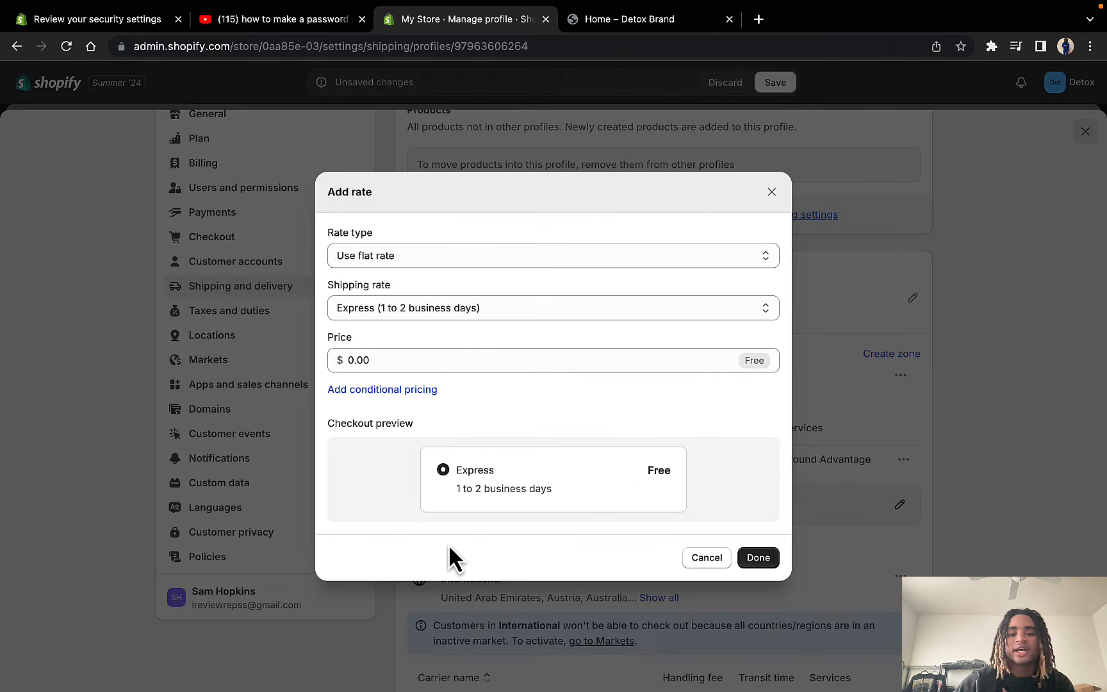
click(532, 262)
click(526, 261)
click(492, 314)
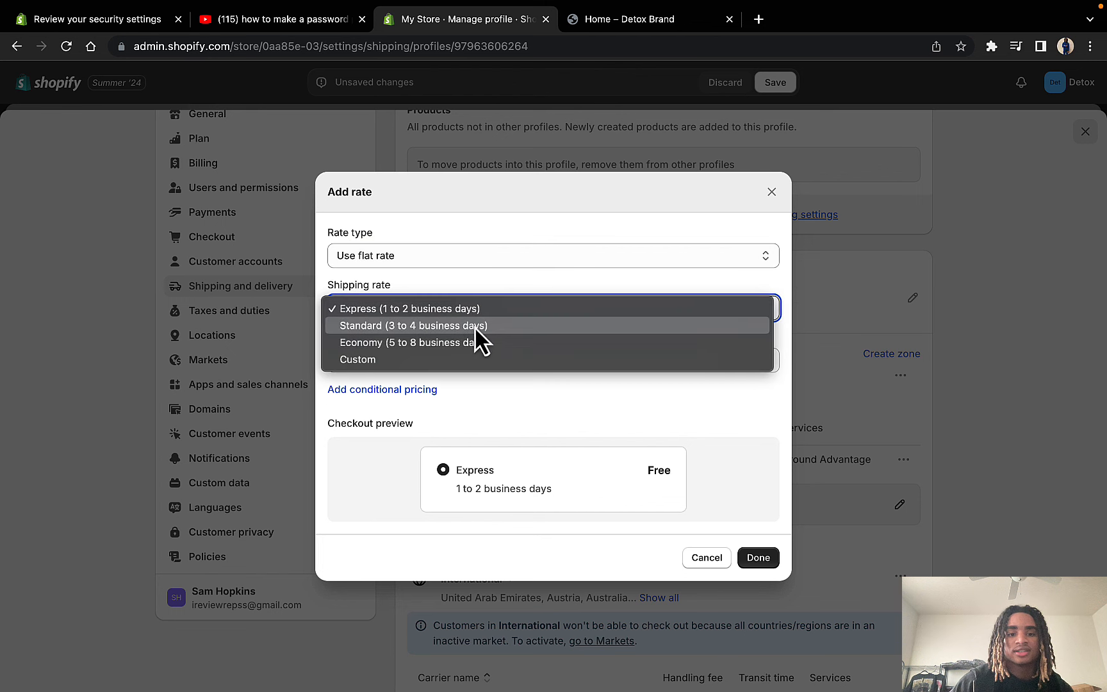
click(477, 325)
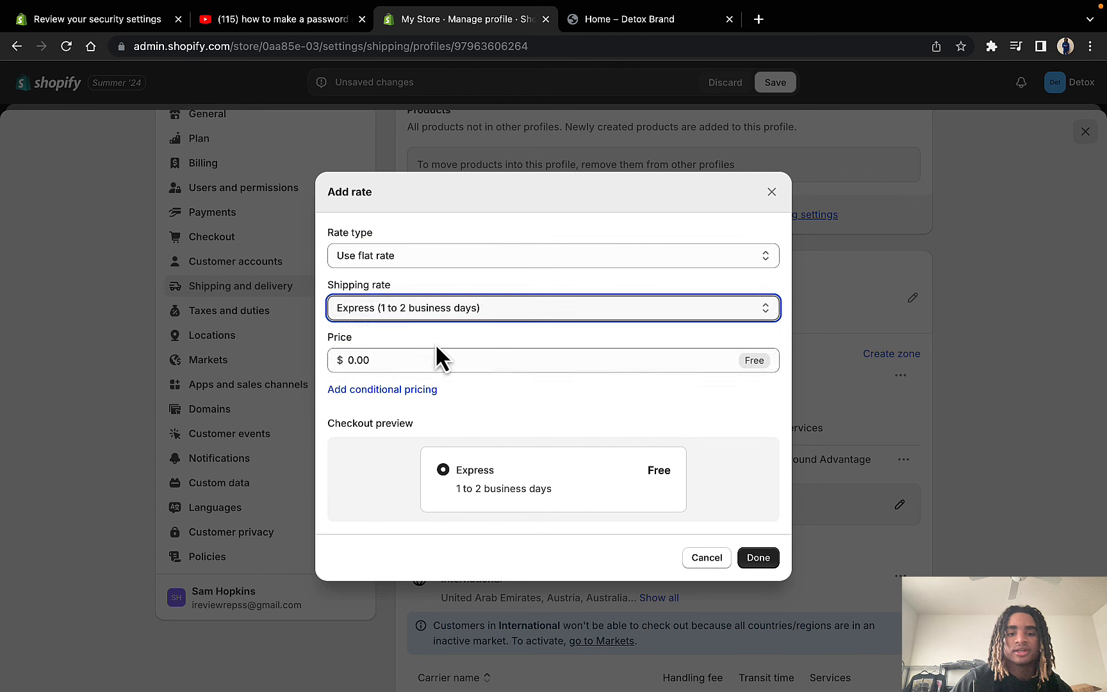
click(442, 360)
click(482, 317)
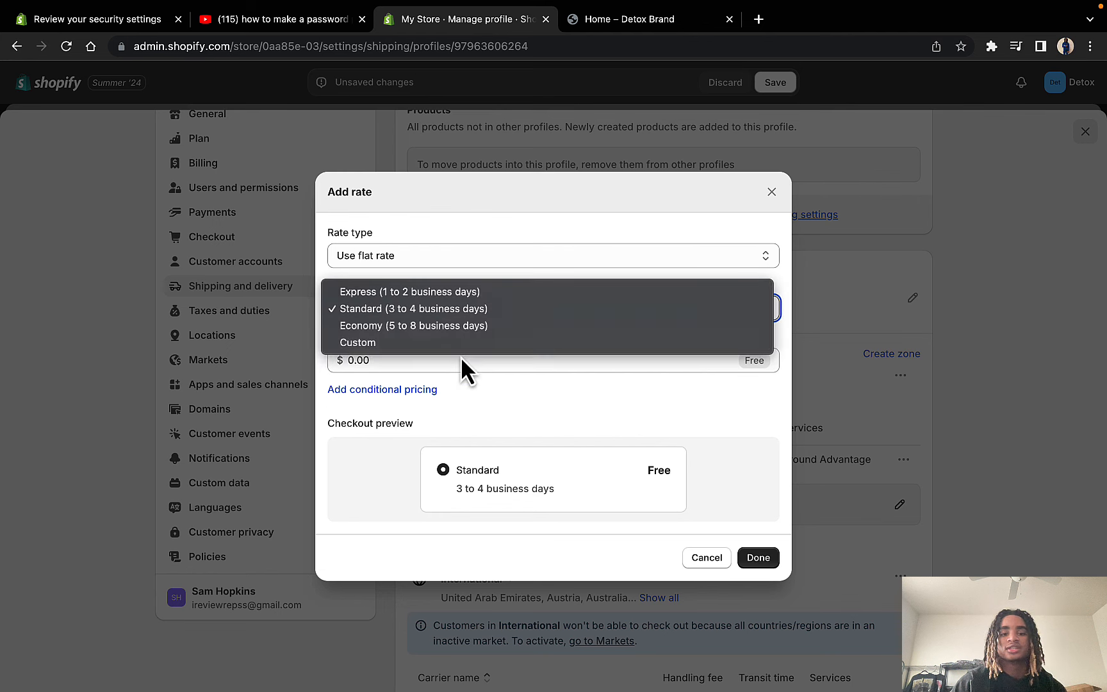
click(467, 343)
Step: Name the custom rate "Free shipping" with the delivery description "Ships next day", keep its price at $0.00 and add it
click(470, 314)
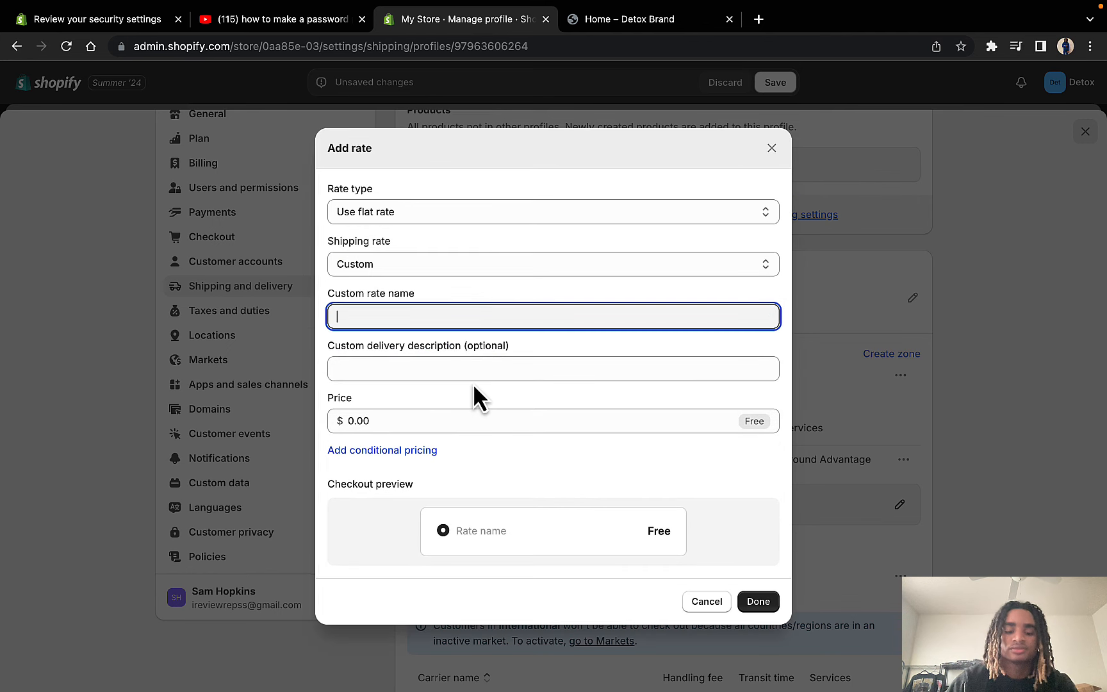
text(Fr)
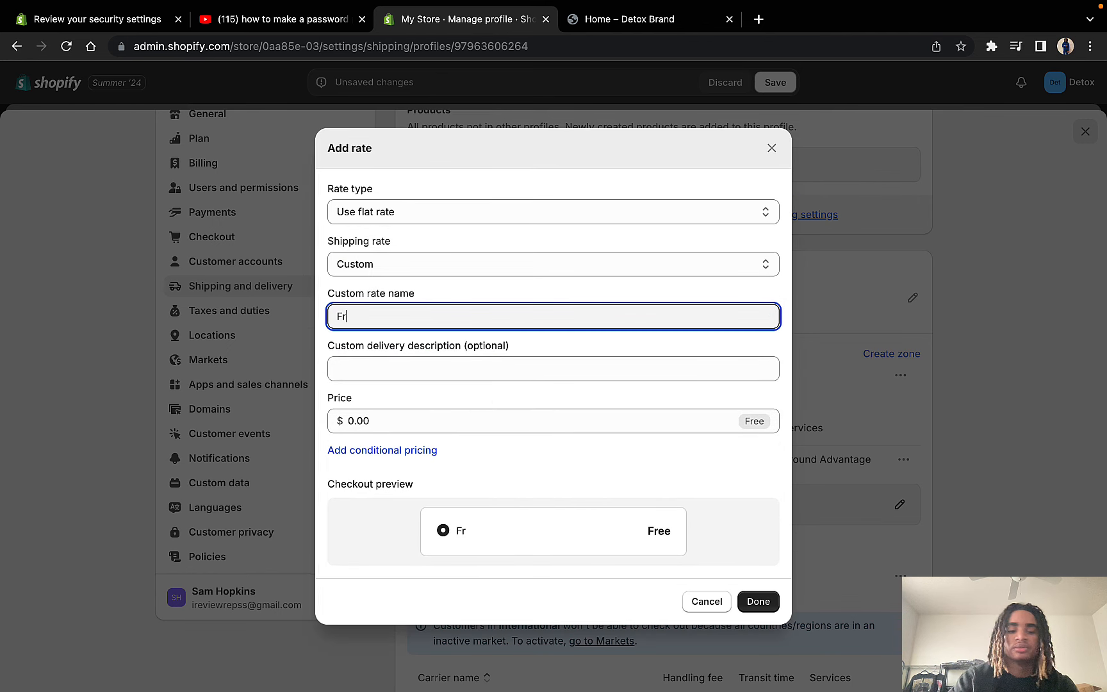
text(ee shippi)
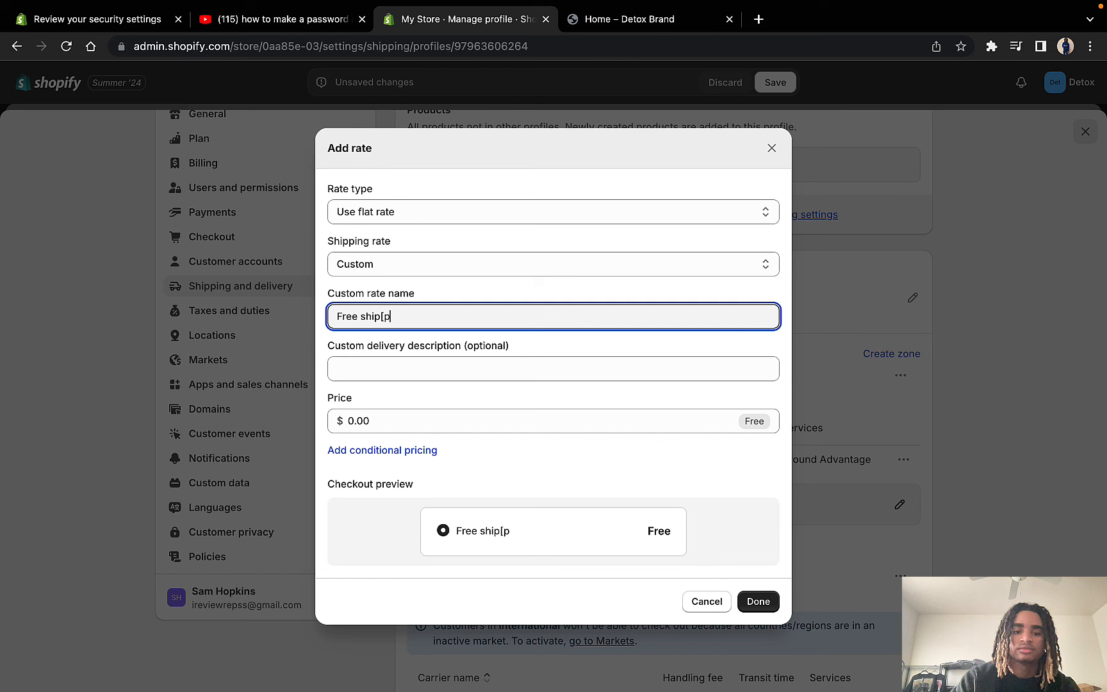
key(BackSpace)
key(BackSpace)
text(ping)
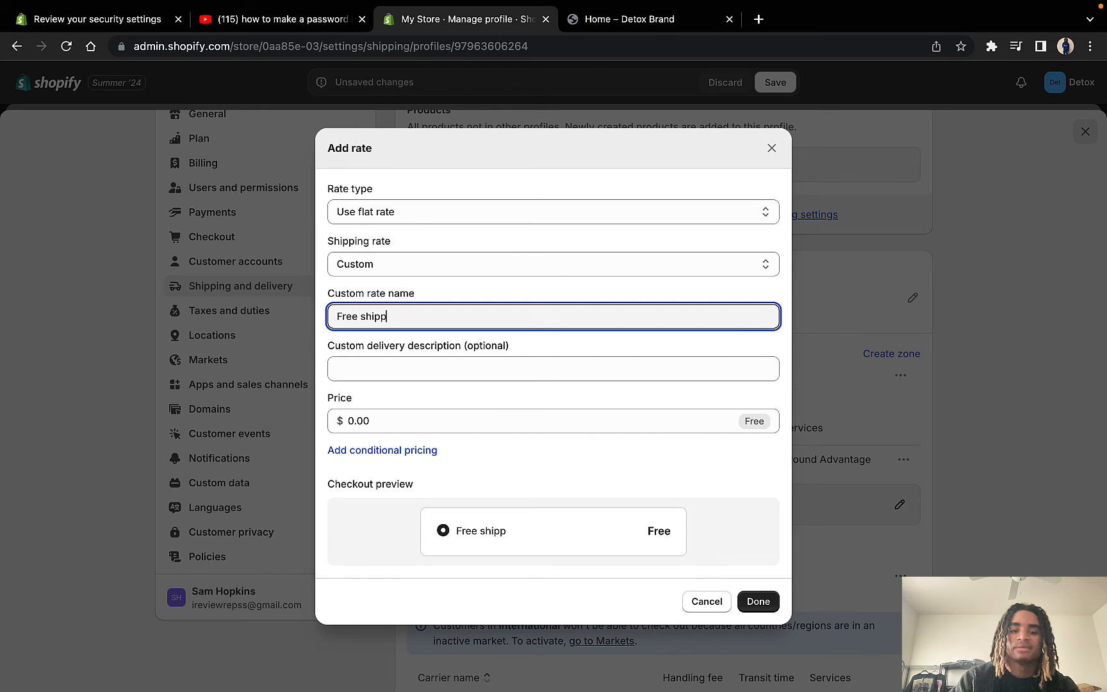
key(Tab)
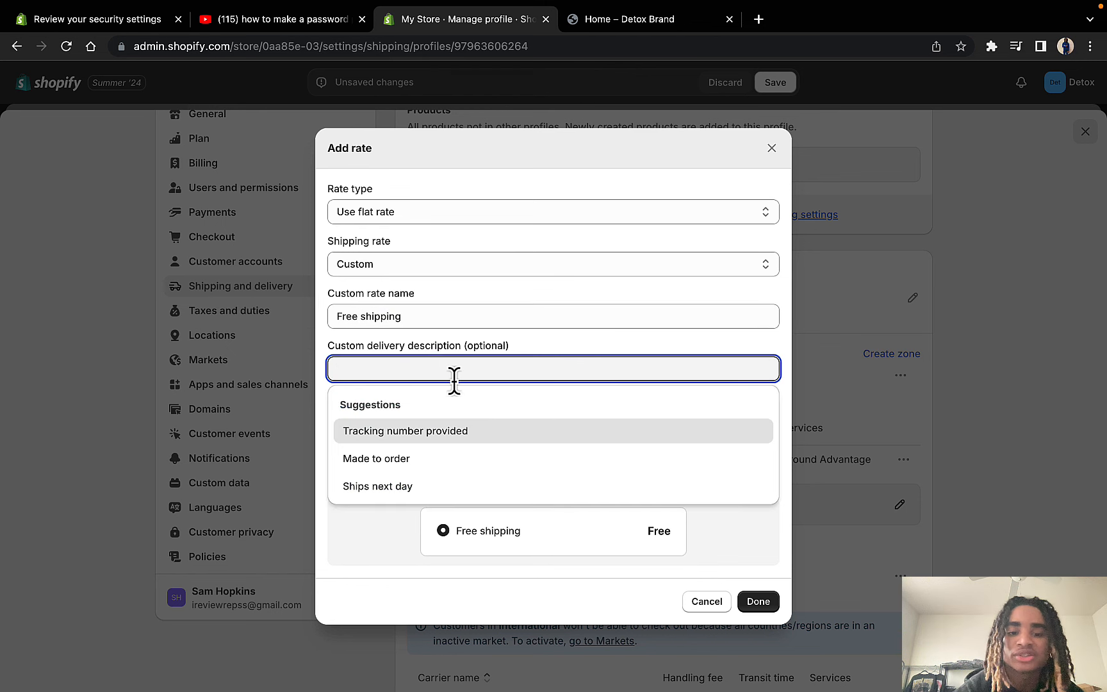
click(406, 487)
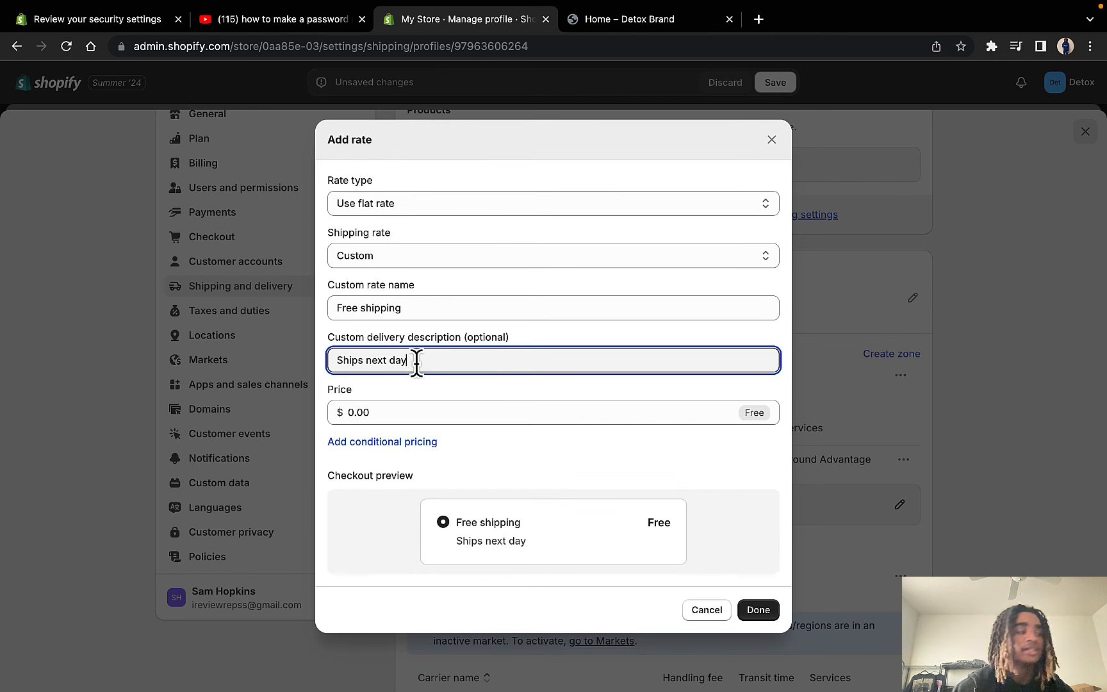
click(428, 413)
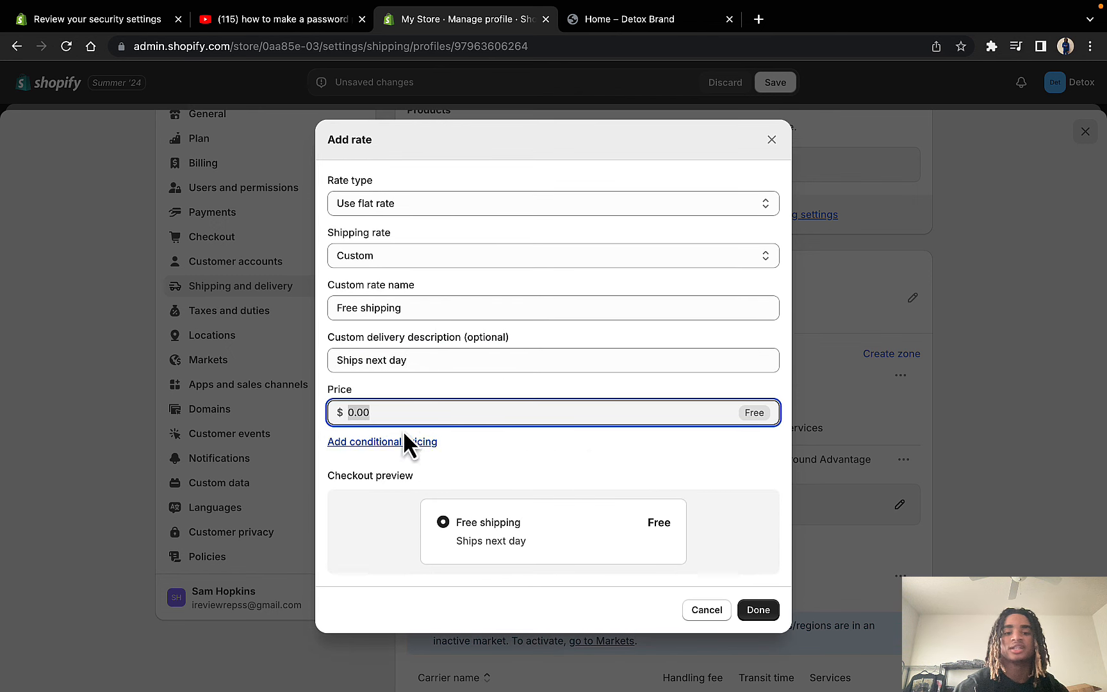
click(759, 610)
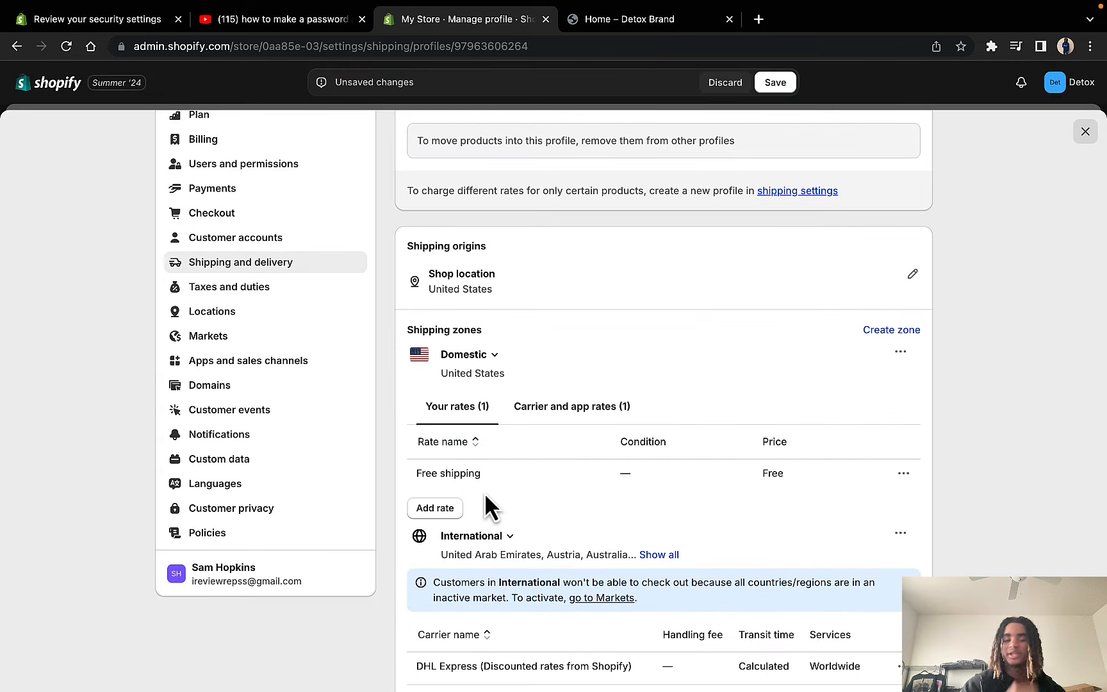
Step: Compare the Domestic zone's own rates with its carrier and app rates
scroll(506, 388, down, 3)
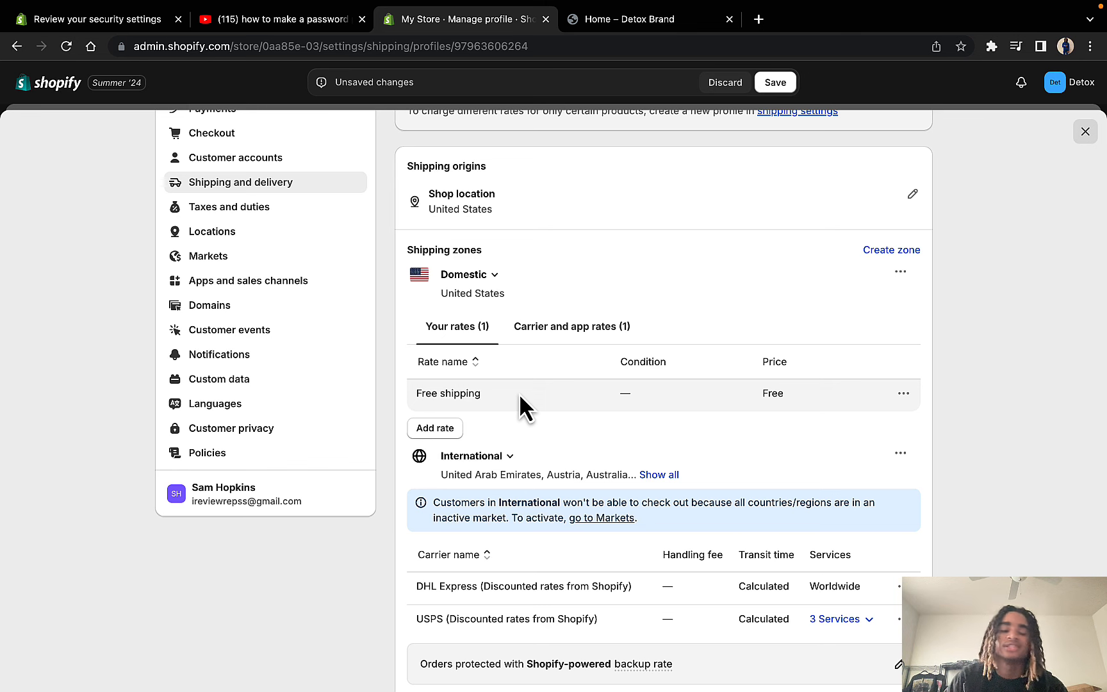
click(548, 340)
click(470, 346)
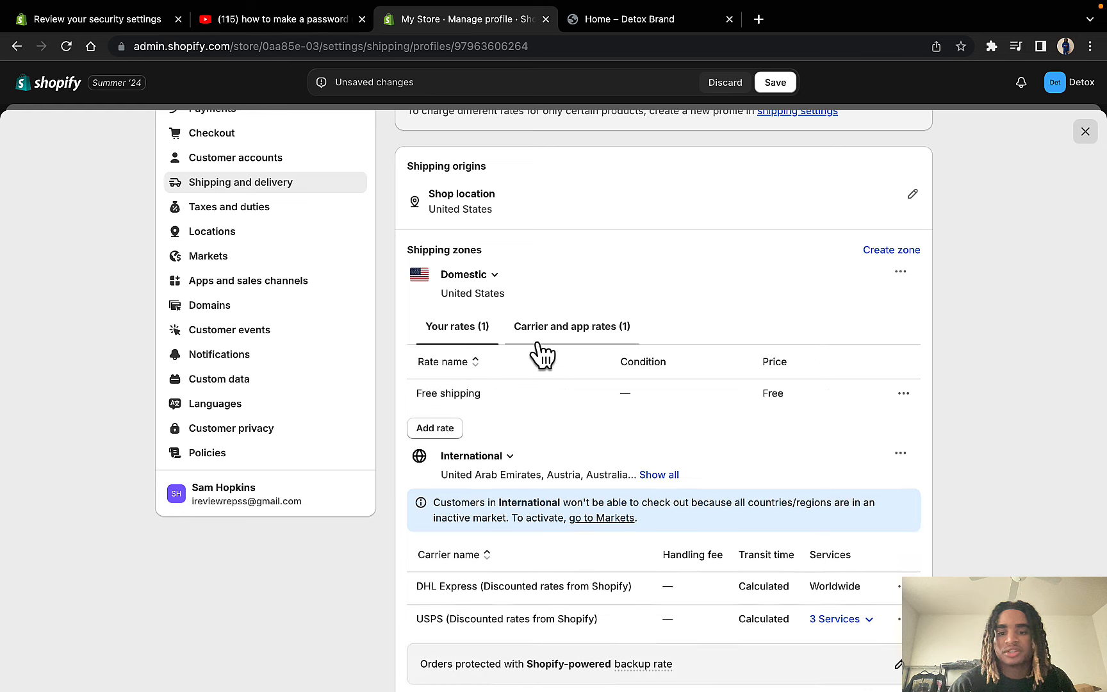
click(540, 345)
click(481, 343)
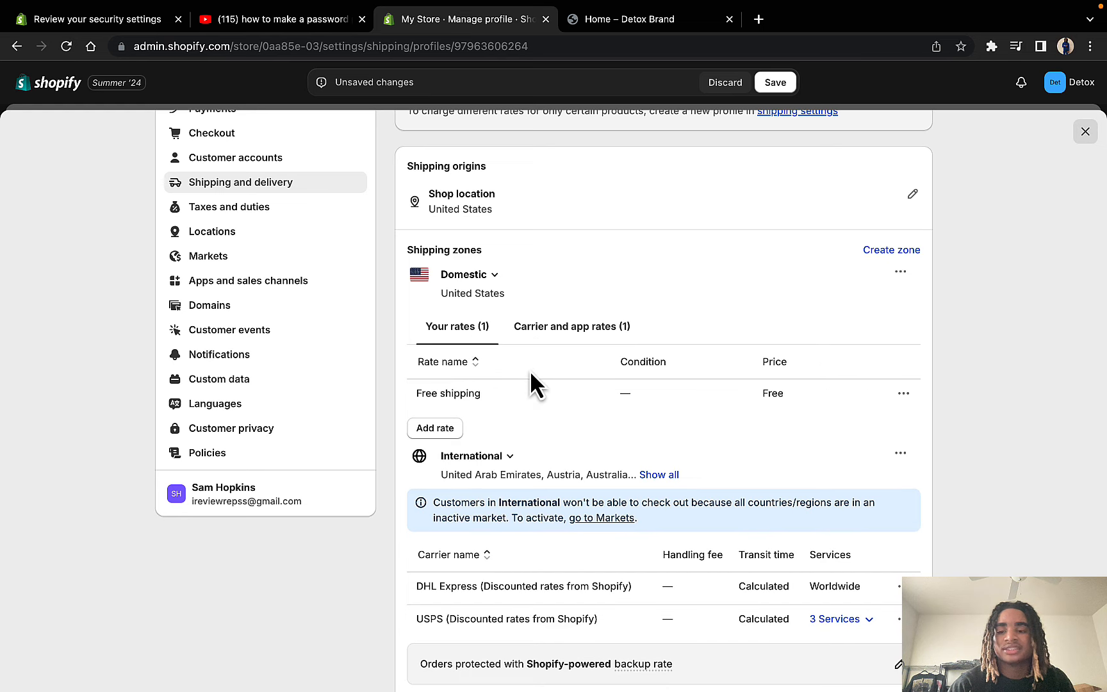
Step: Examine the International zone's flat-rate and carrier-calculated rate options and the available carriers without adding a rate
scroll(639, 331, down, 5)
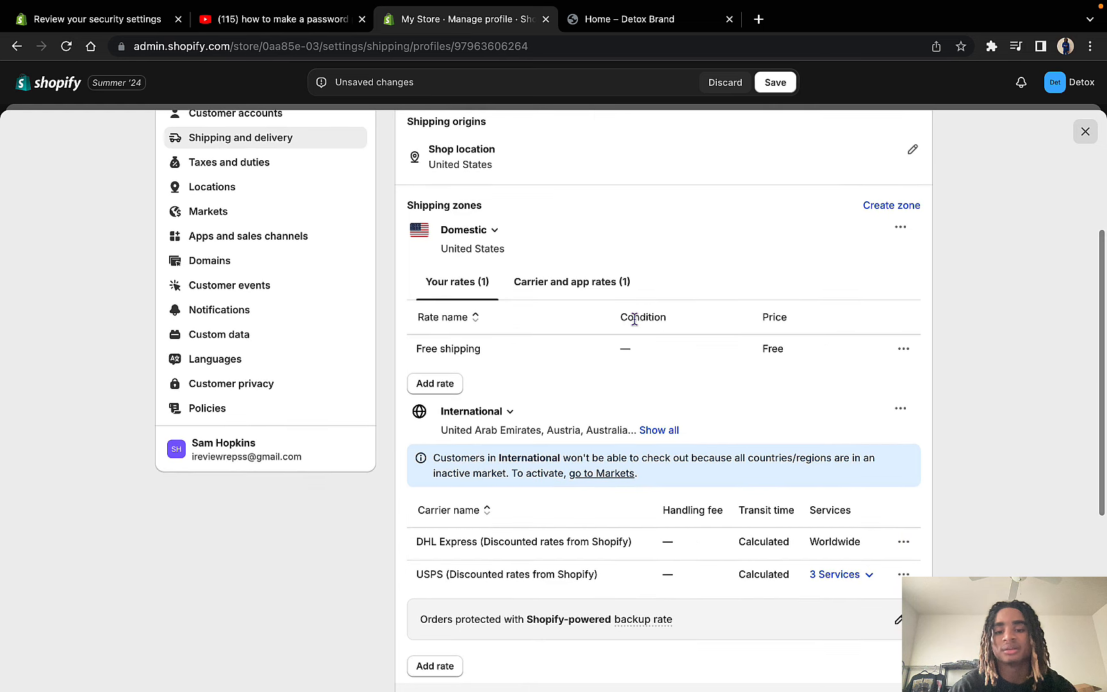
scroll(527, 355, up, 2)
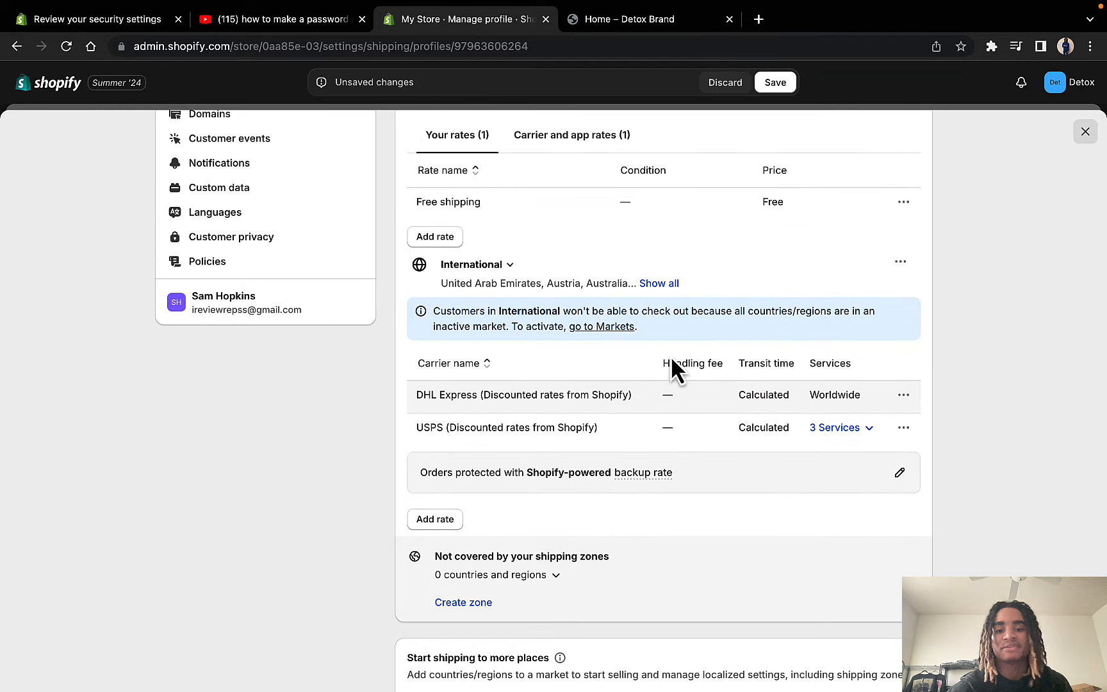
click(417, 519)
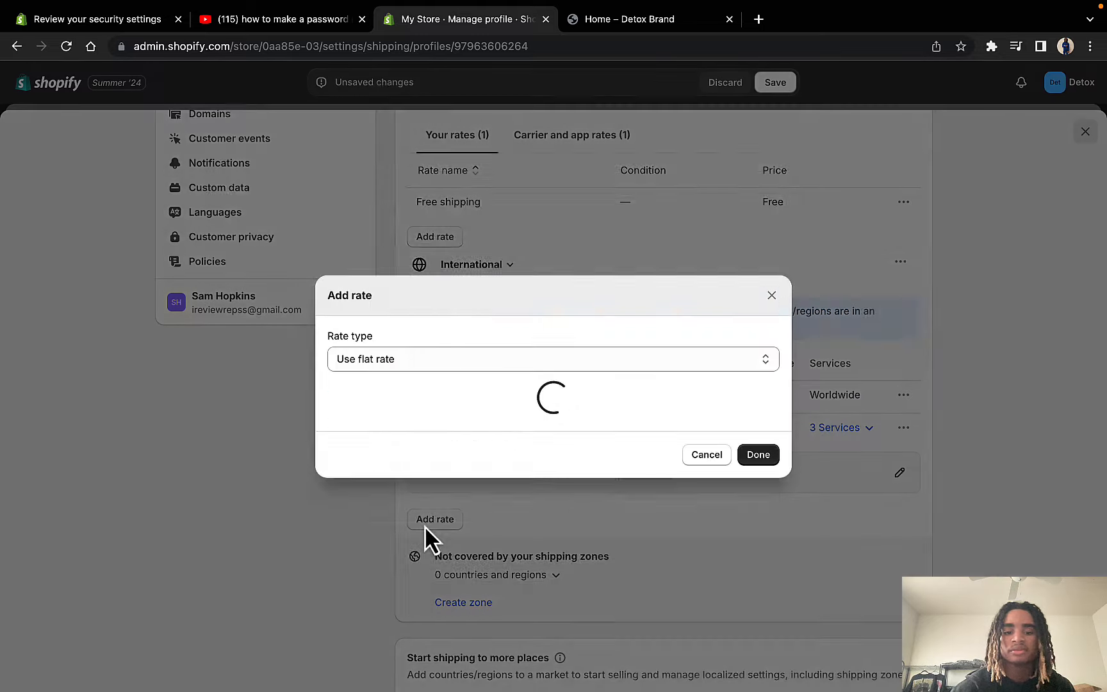
click(542, 260)
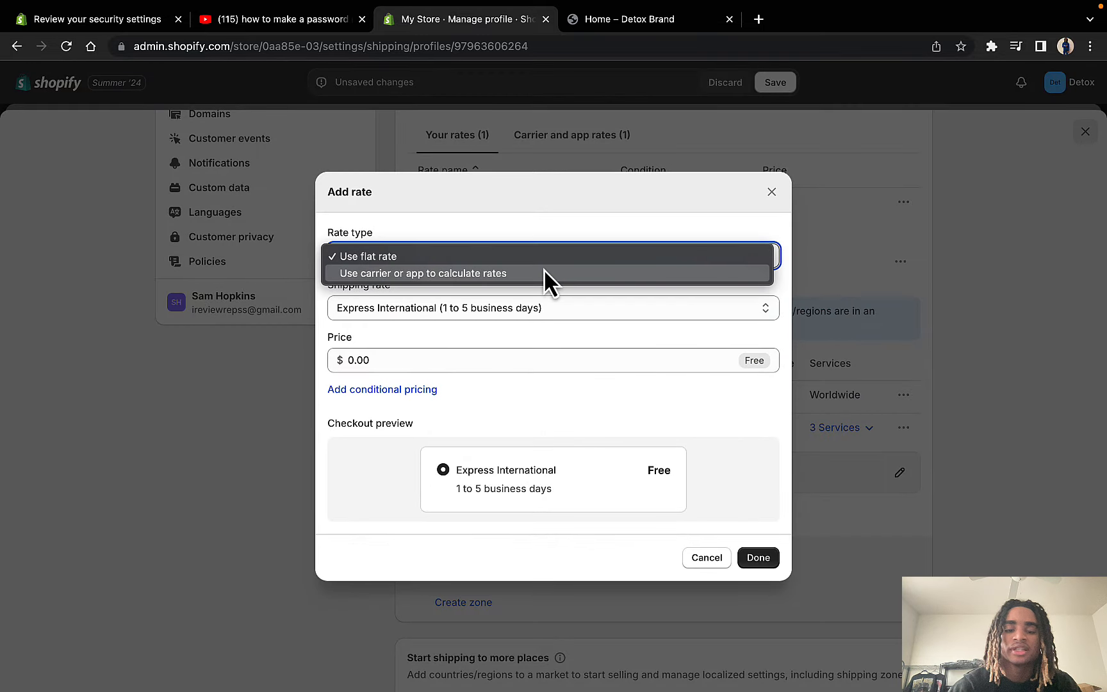
click(538, 259)
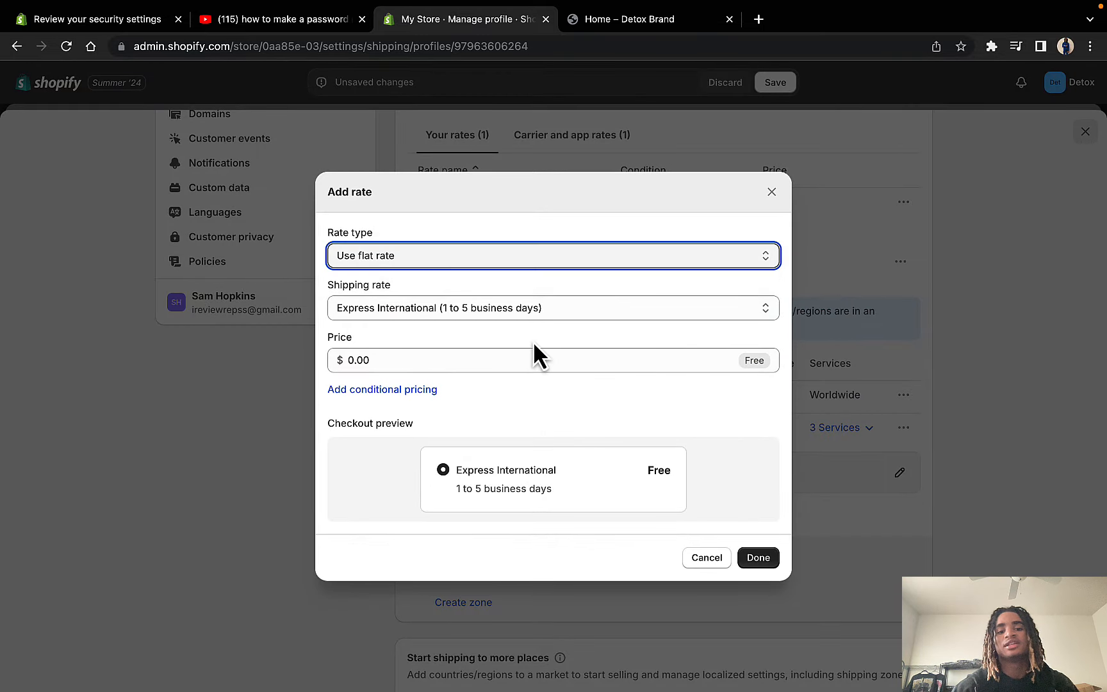
click(572, 307)
click(572, 306)
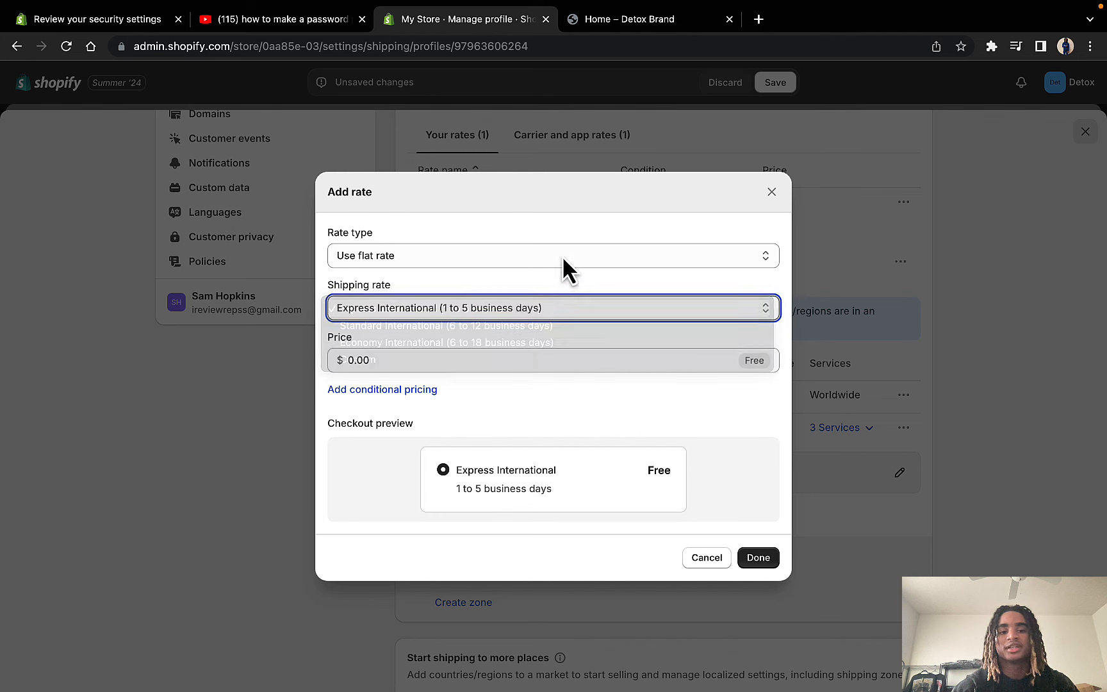
click(563, 256)
click(551, 271)
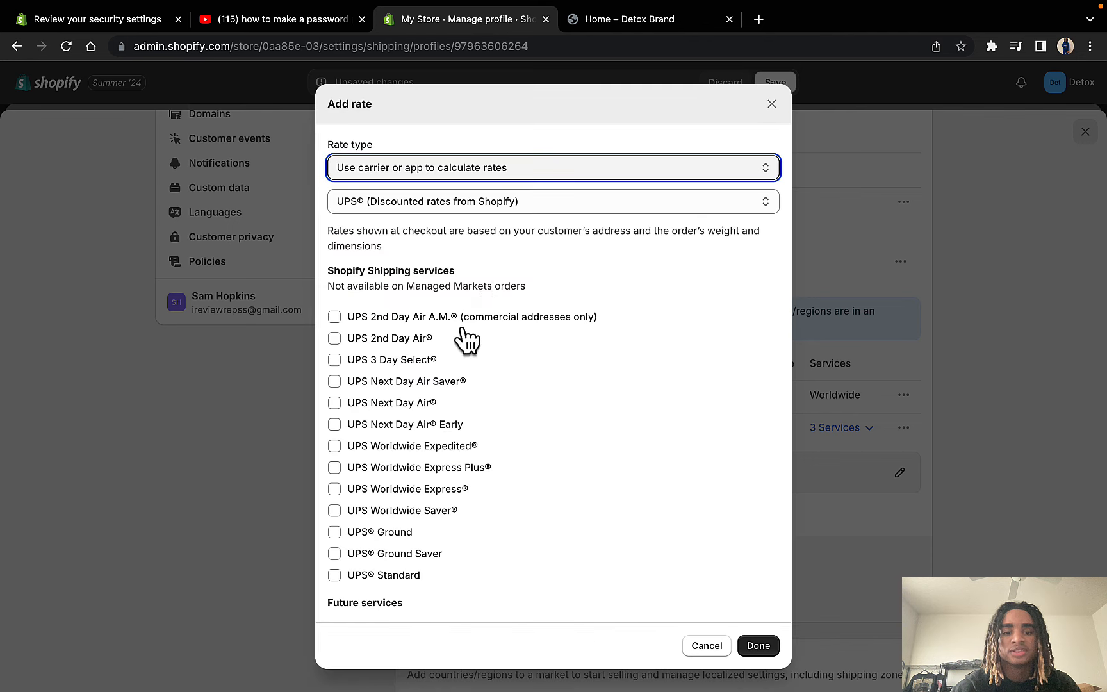
click(487, 202)
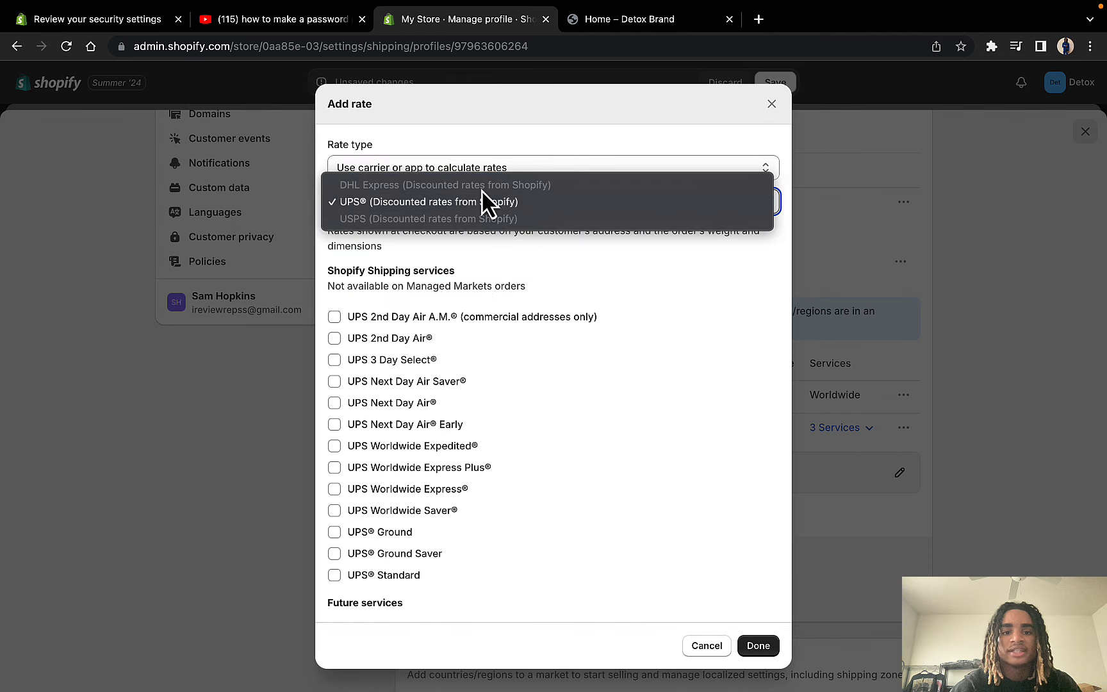
click(769, 106)
click(771, 104)
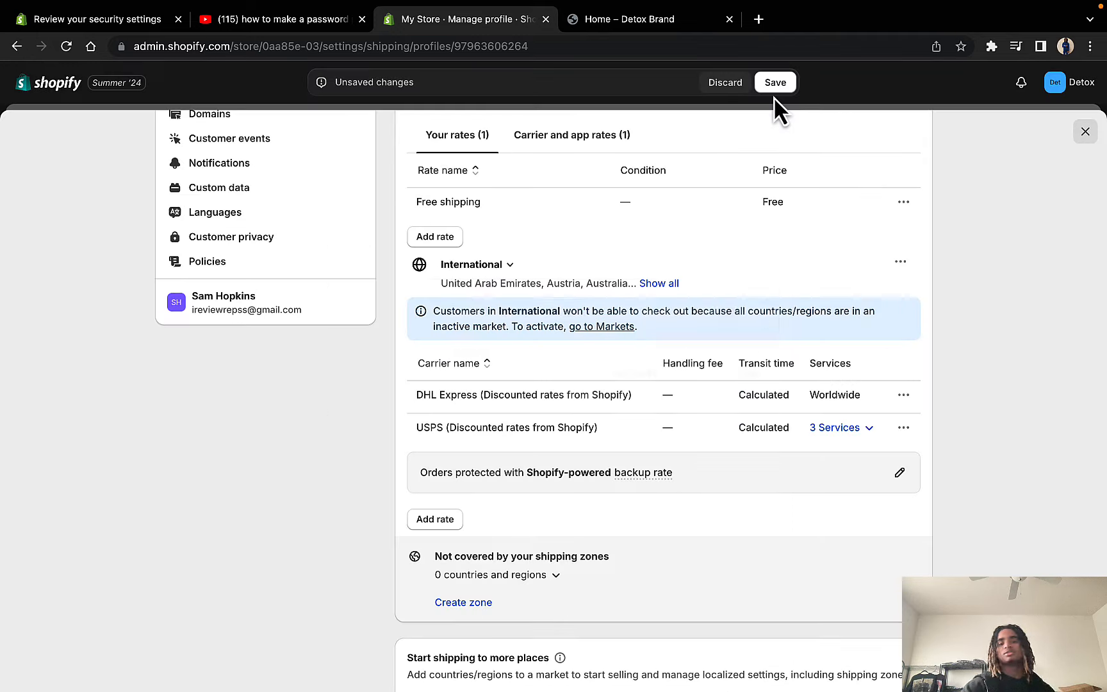
Step: Review the Domestic and International rates in the General profile and return to the Shipping and delivery settings
scroll(743, 453, up, 6)
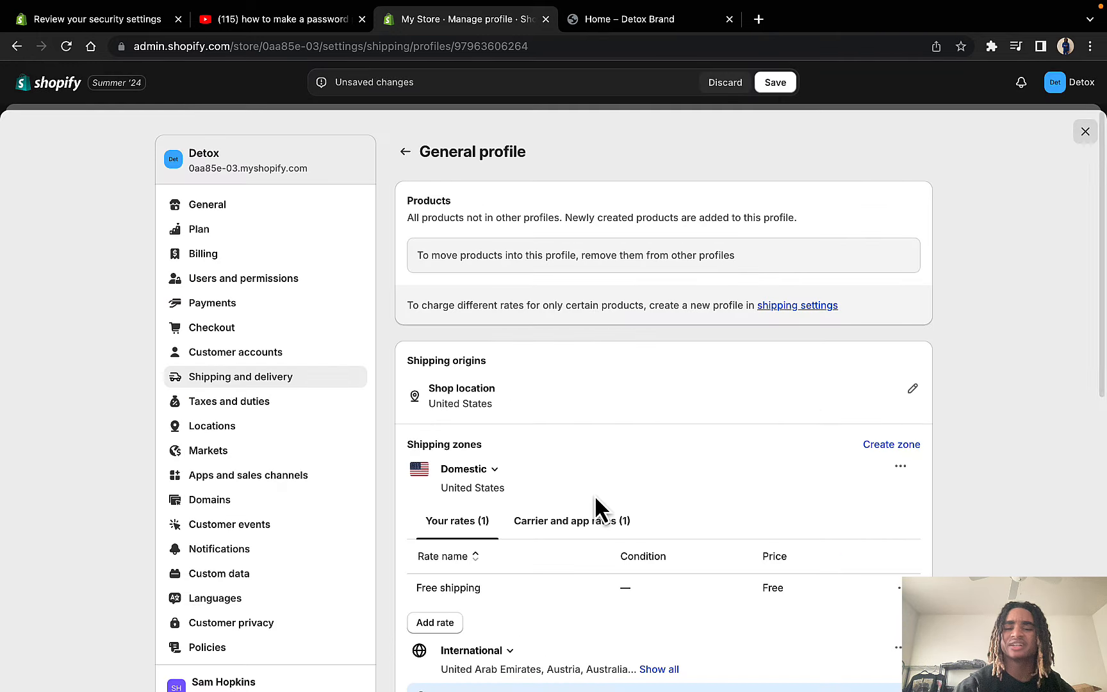
scroll(589, 448, down, 3)
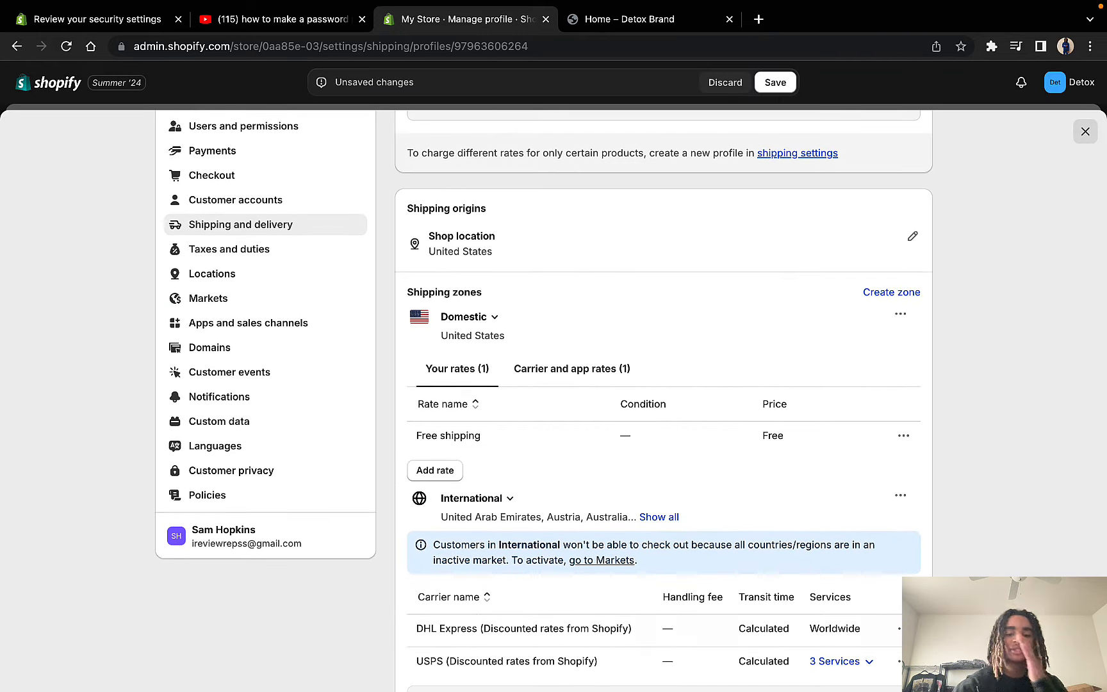
scroll(544, 533, down, 6)
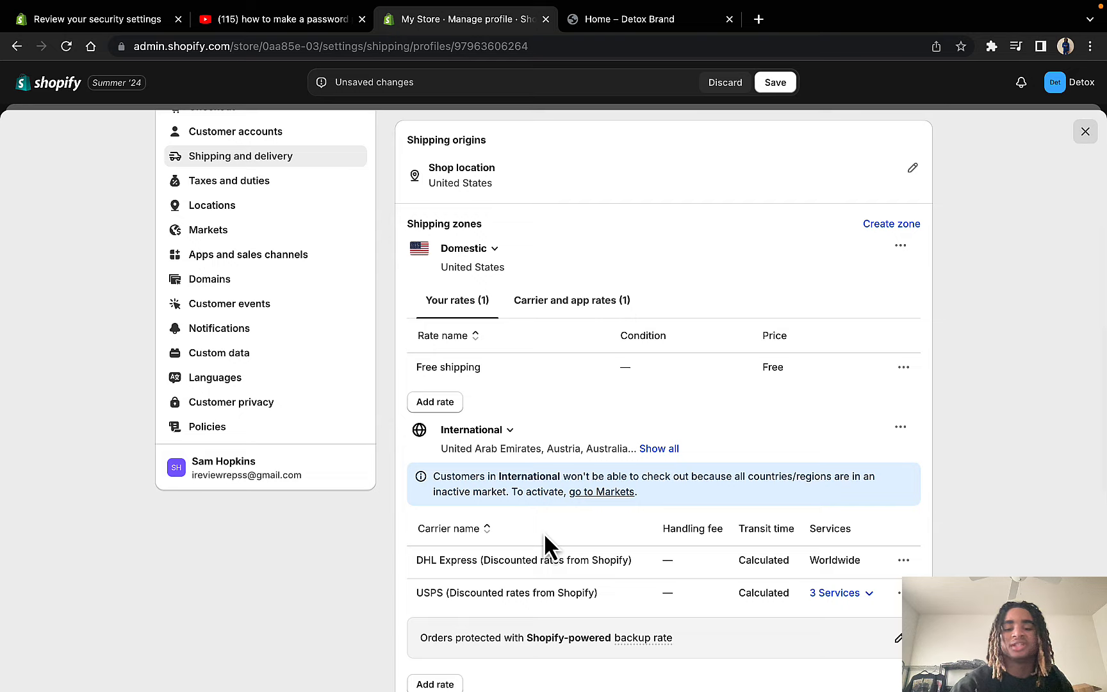
scroll(543, 533, up, 8)
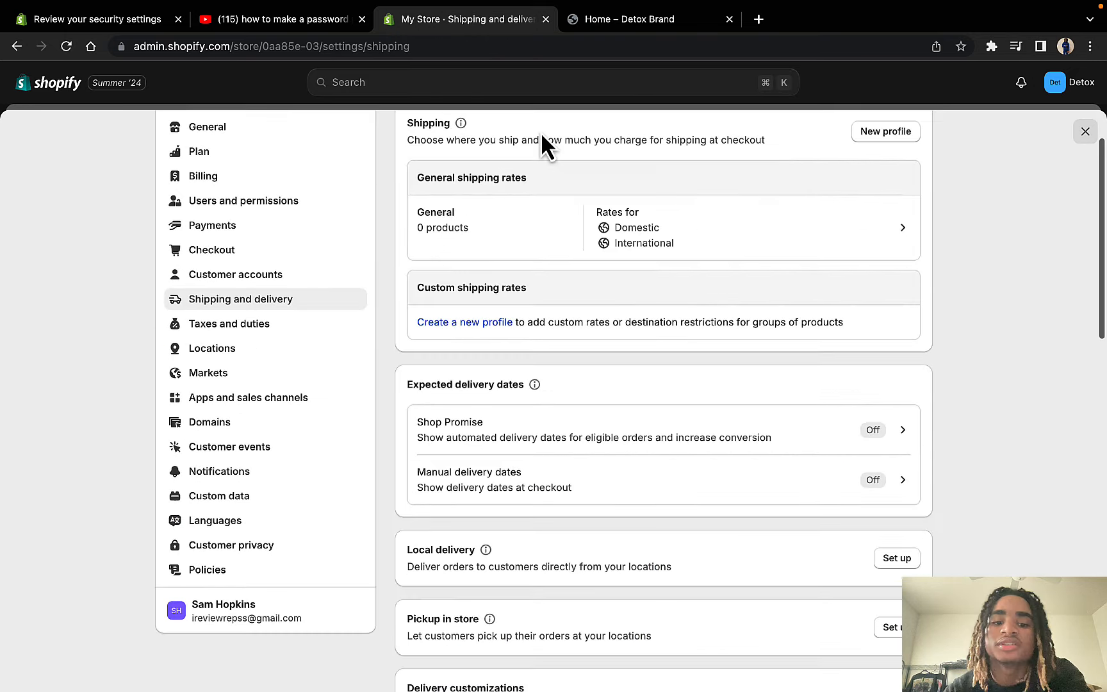
Step: Start a new custom package under Saved packages, name it "14x19" and set its type to Soft package or satchel
scroll(541, 133, down, 6)
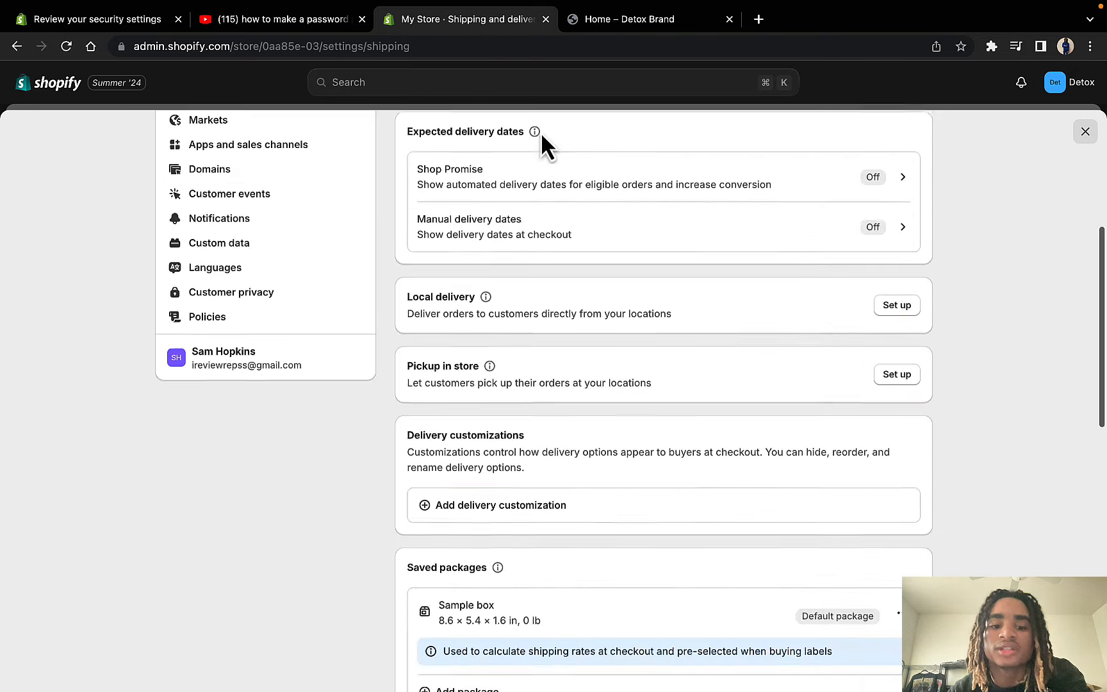
scroll(548, 424, down, 2)
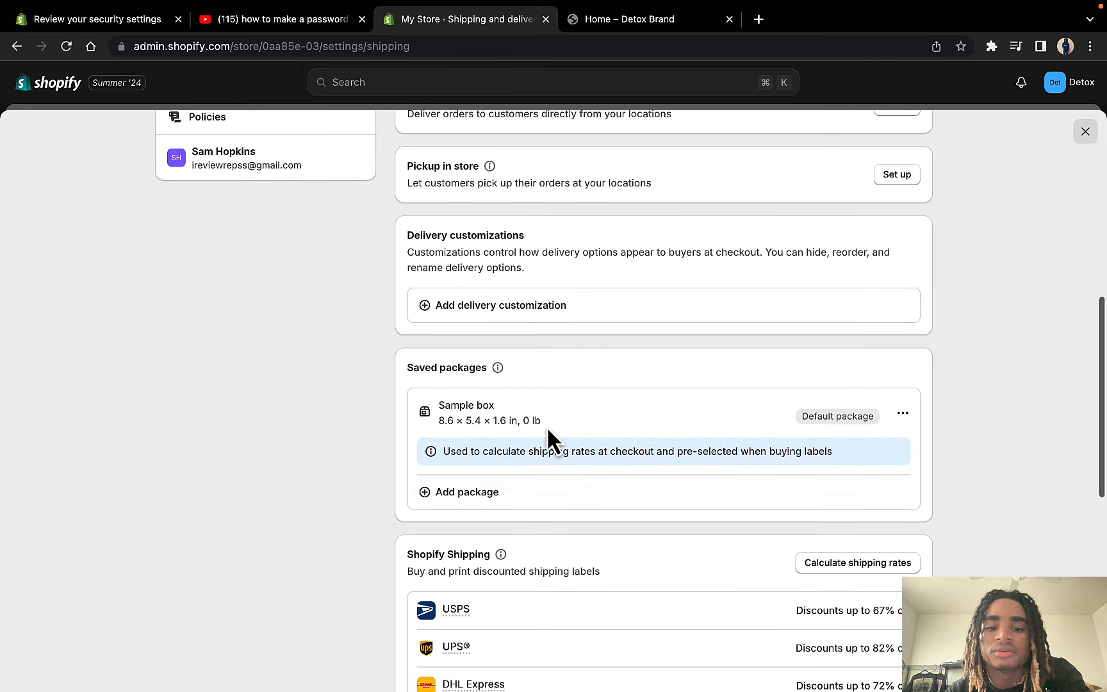
click(476, 491)
click(466, 295)
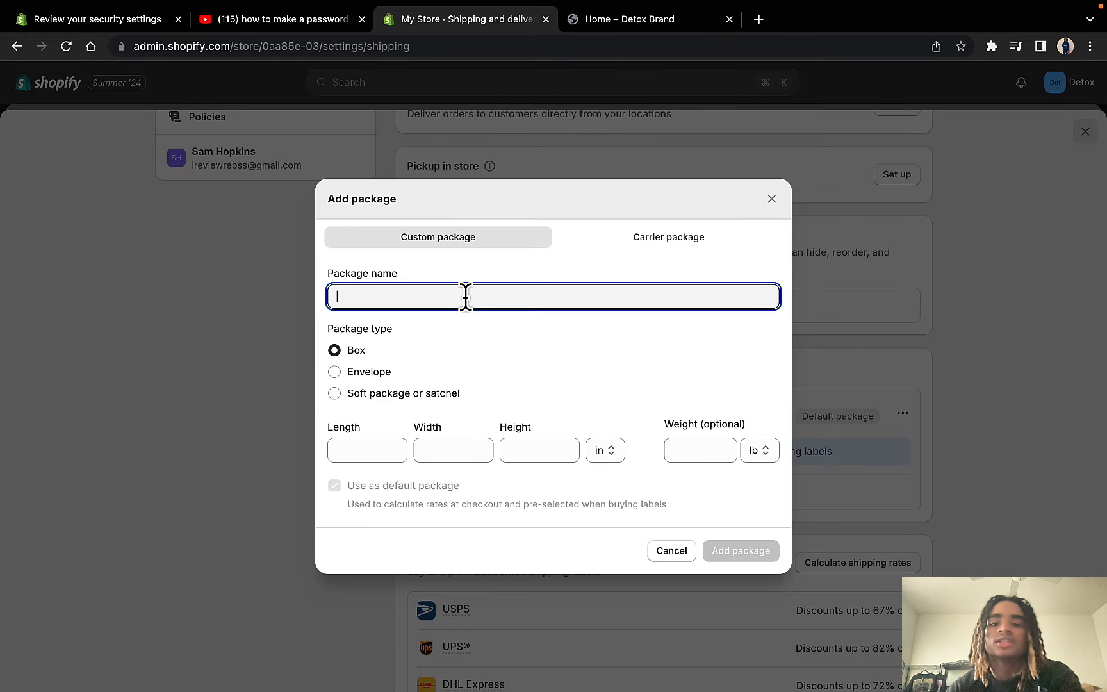
text(14)
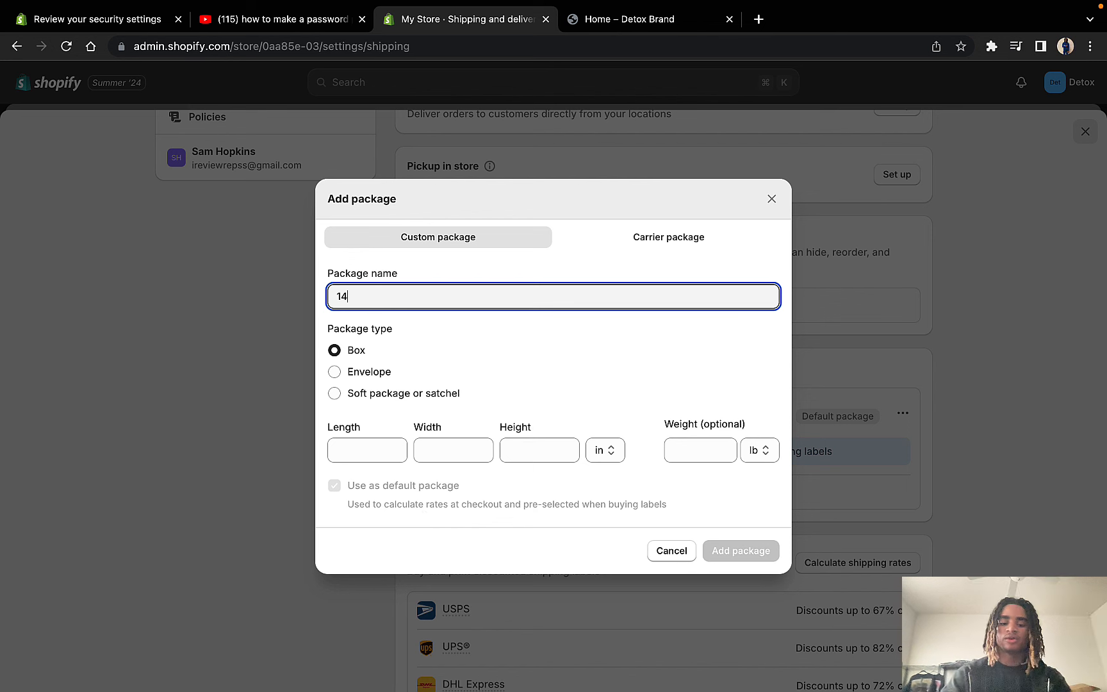
text(x19)
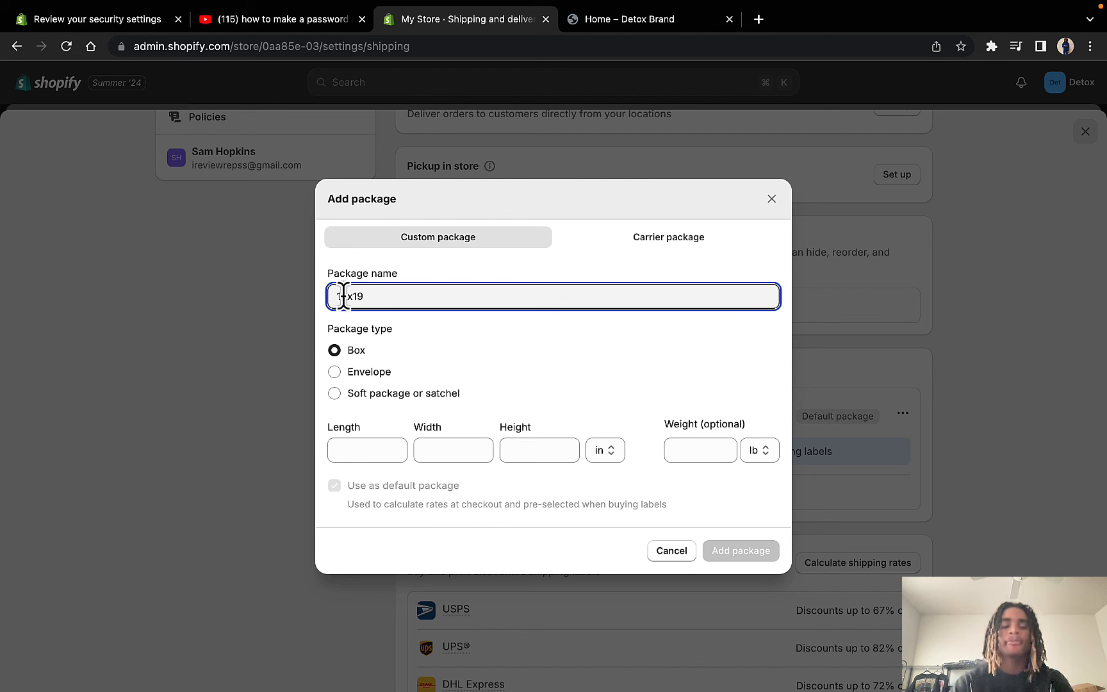
double_click(405, 306)
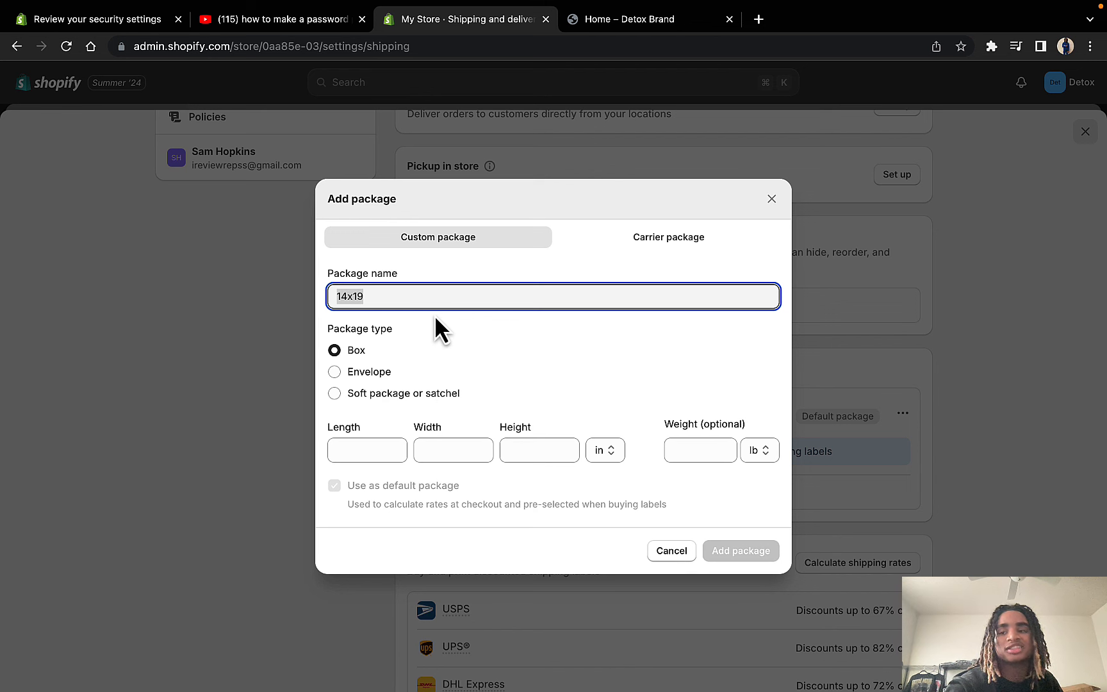
click(398, 394)
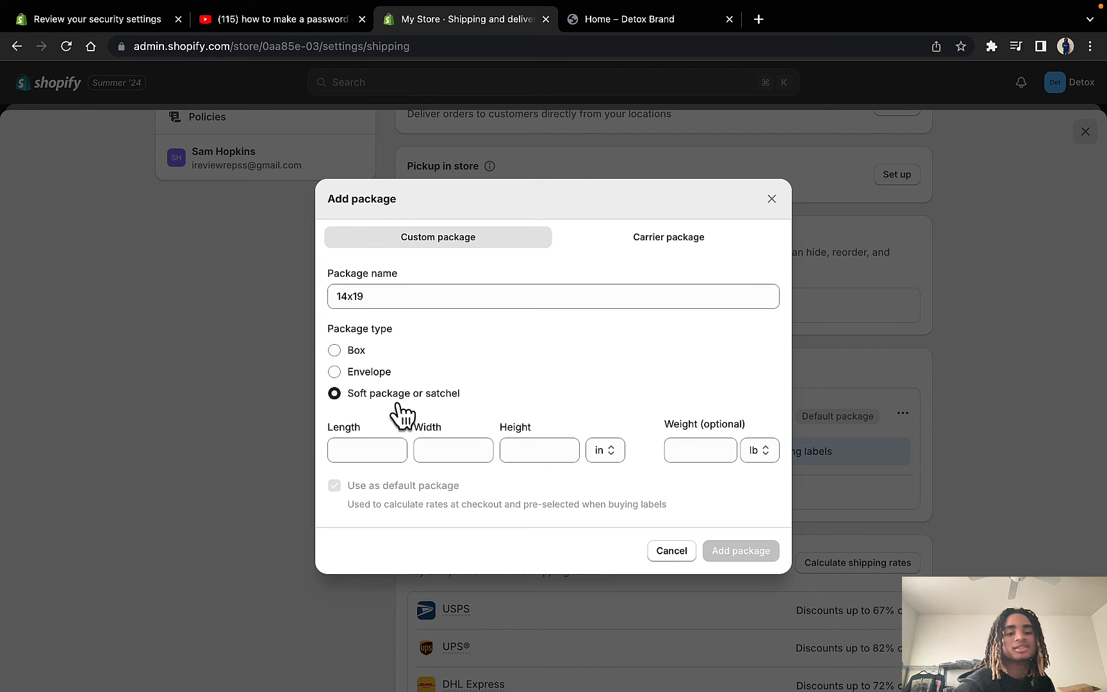
Step: Give the package a length of 19 in, width of 14 in and height of 0.1 in, leave the weight empty and add it
click(367, 450)
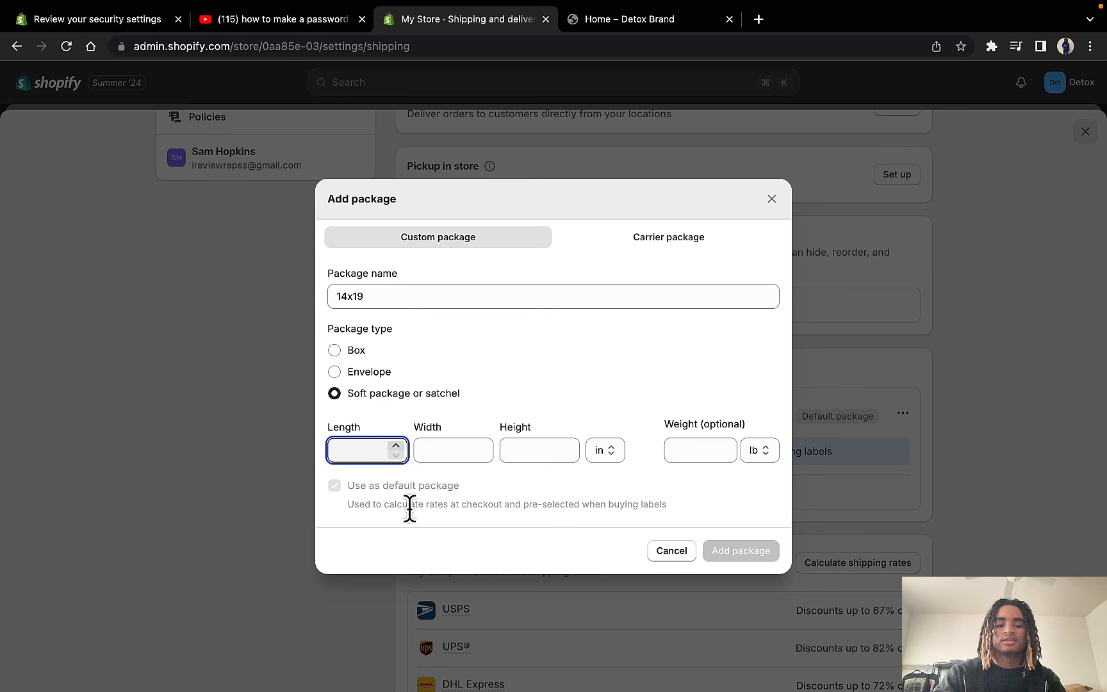
text(19)
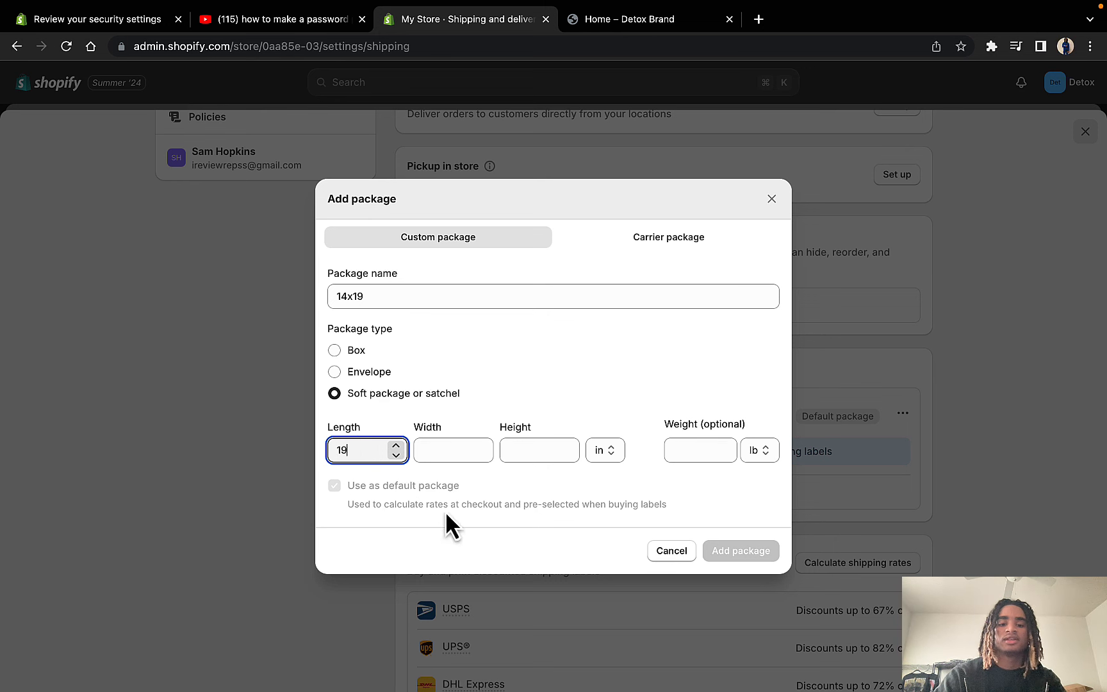
click(436, 450)
text(14)
click(506, 452)
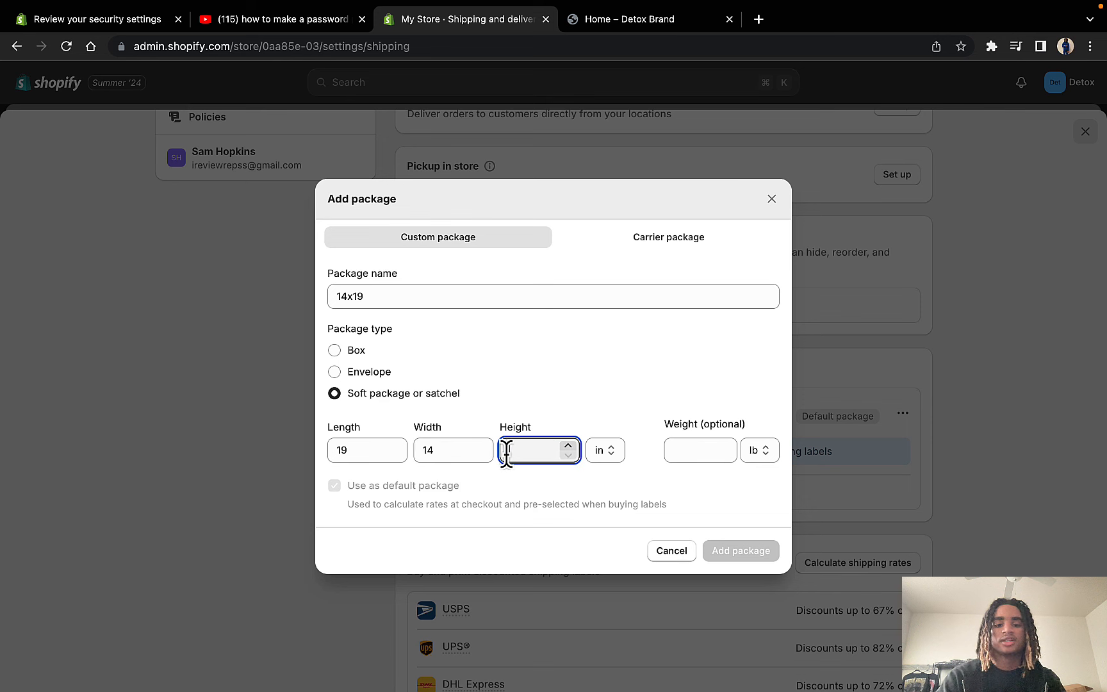
text(0.1)
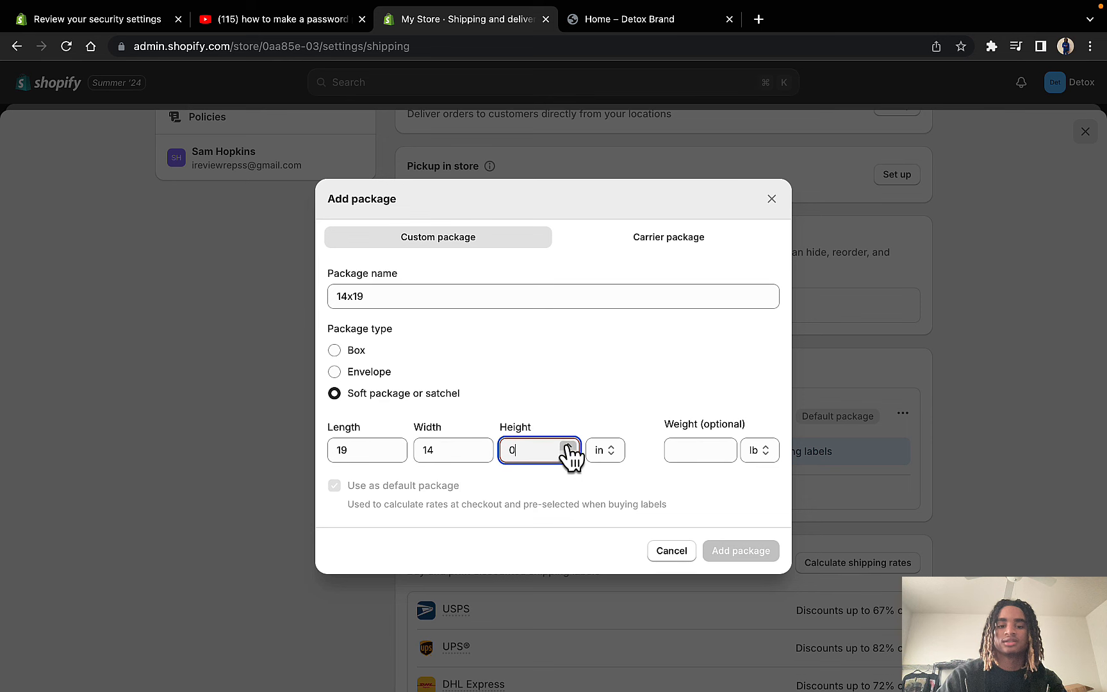
click(682, 451)
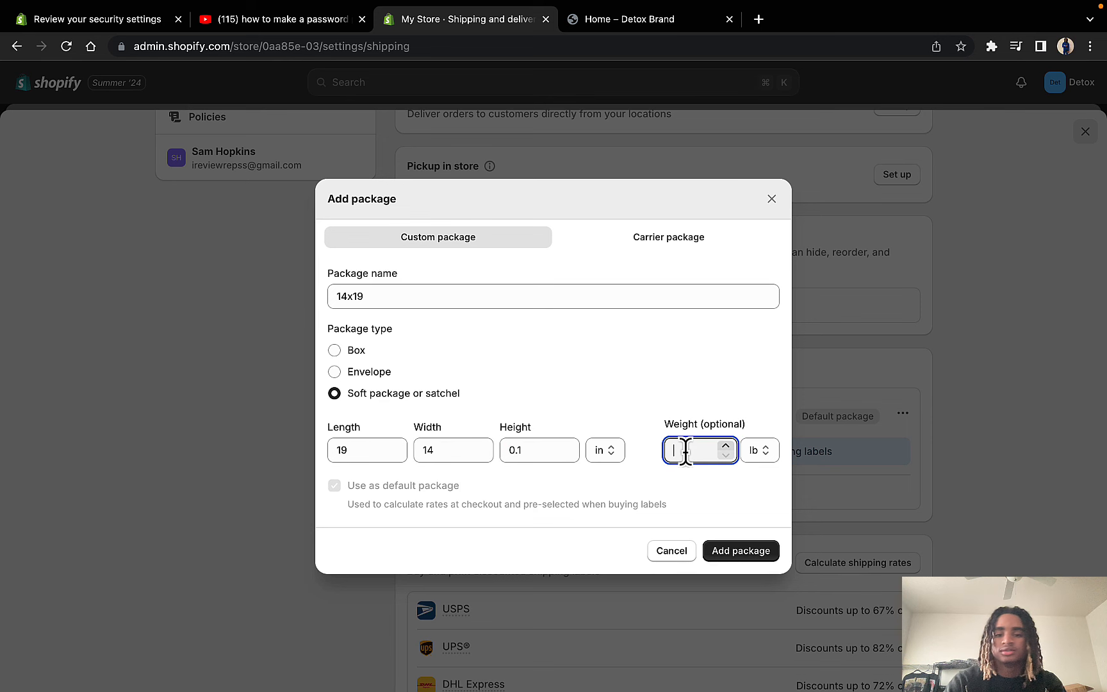
click(716, 555)
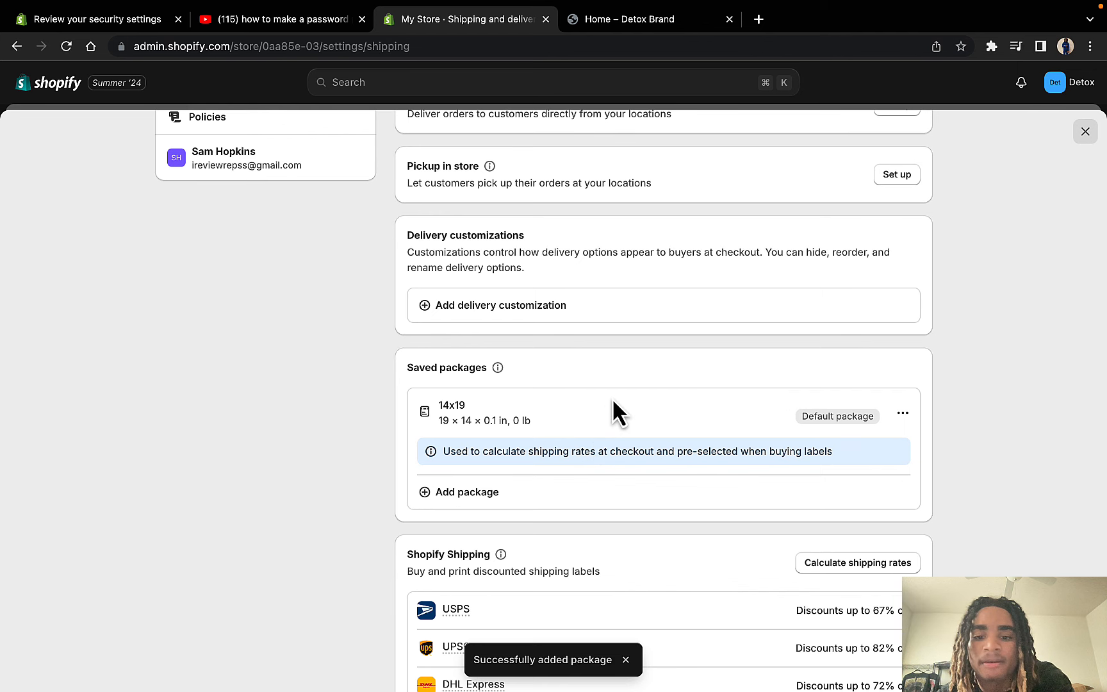
Step: Open the United States entry from the regional settings of Taxes and duties
scroll(585, 444, down, 4)
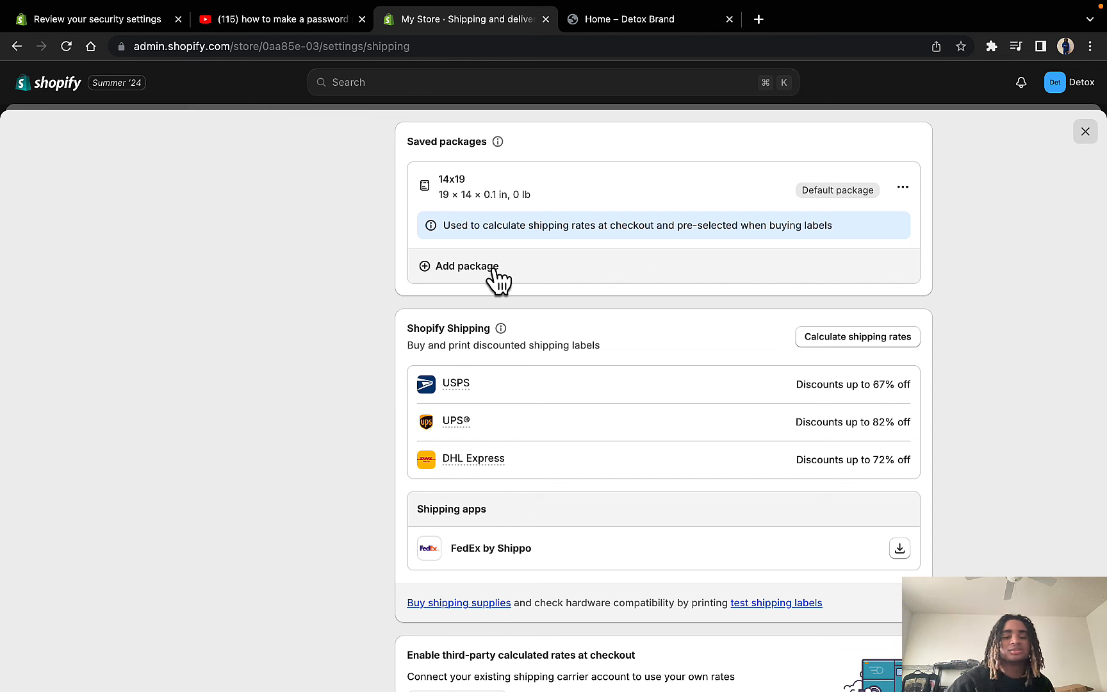
scroll(810, 228, up, 10)
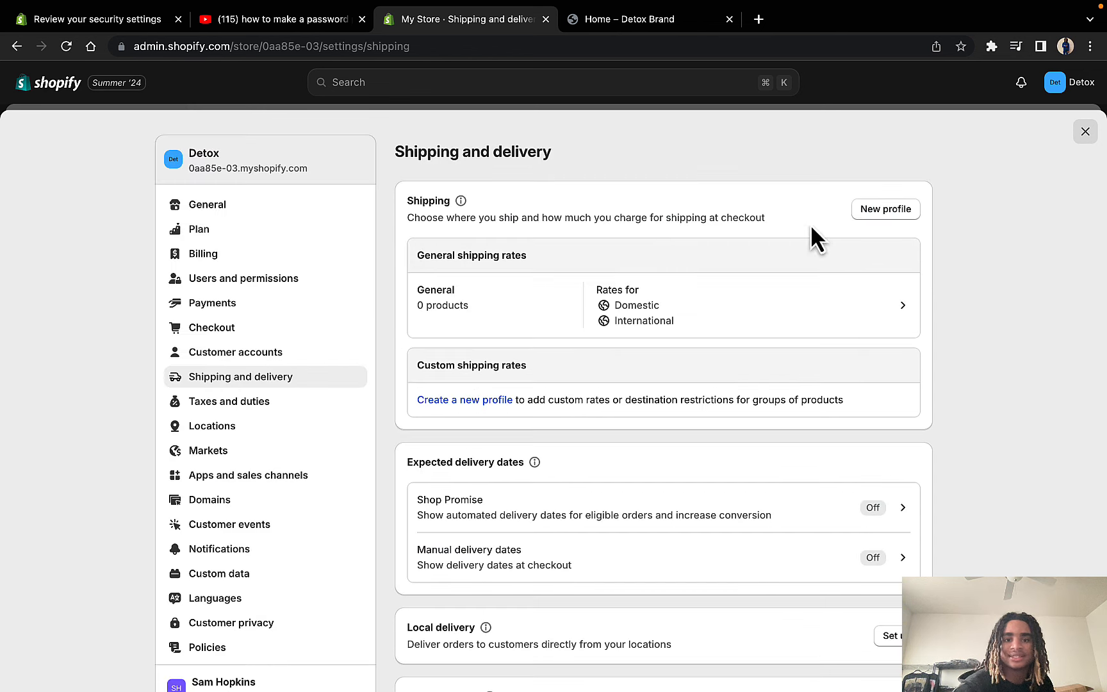
click(271, 413)
scroll(671, 297, down, 7)
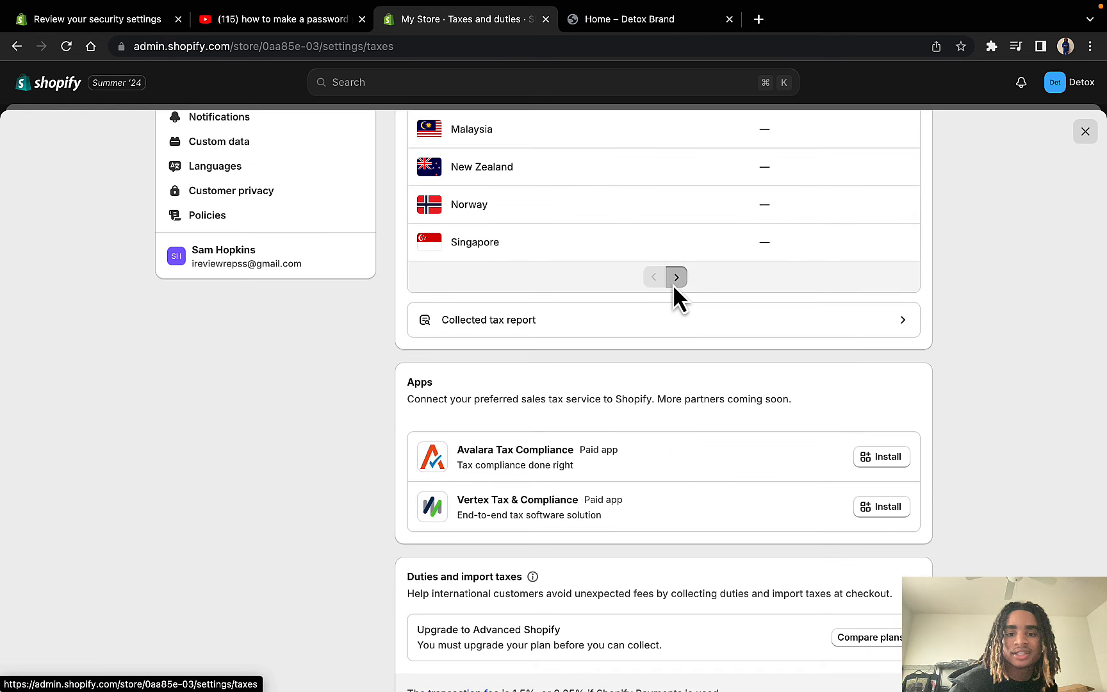
click(674, 277)
scroll(661, 296, up, 4)
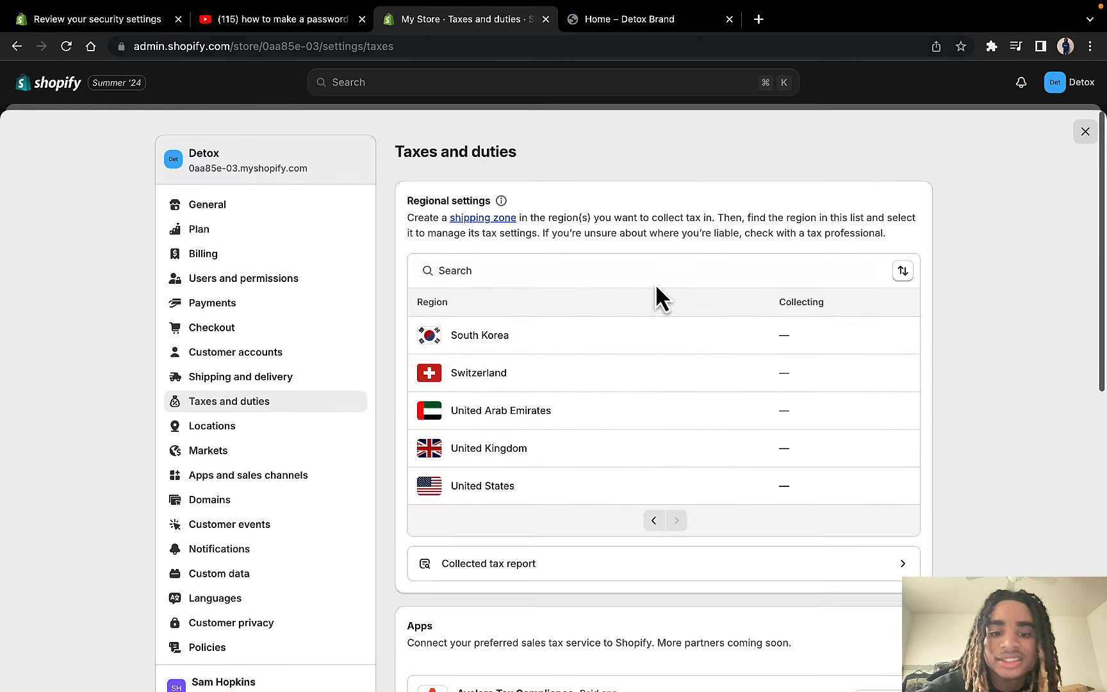
click(588, 487)
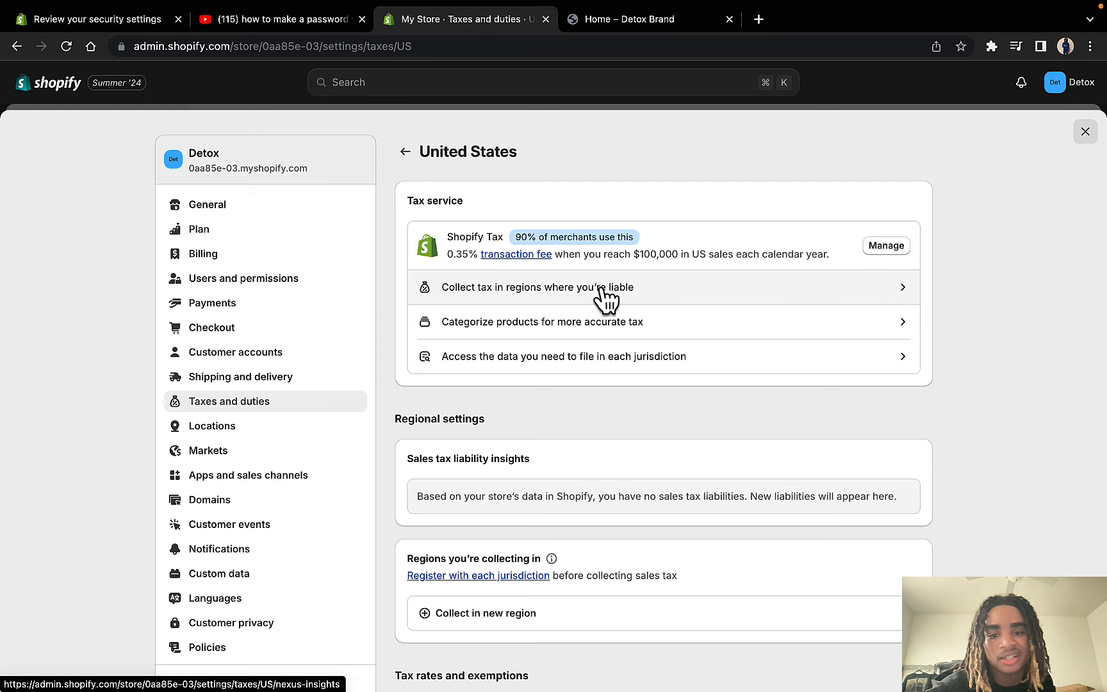
Step: Review the United States tax service, collection regions, rates and overrides, and return to the Taxes and duties region list
scroll(577, 340, down, 1)
scroll(577, 340, up, 2)
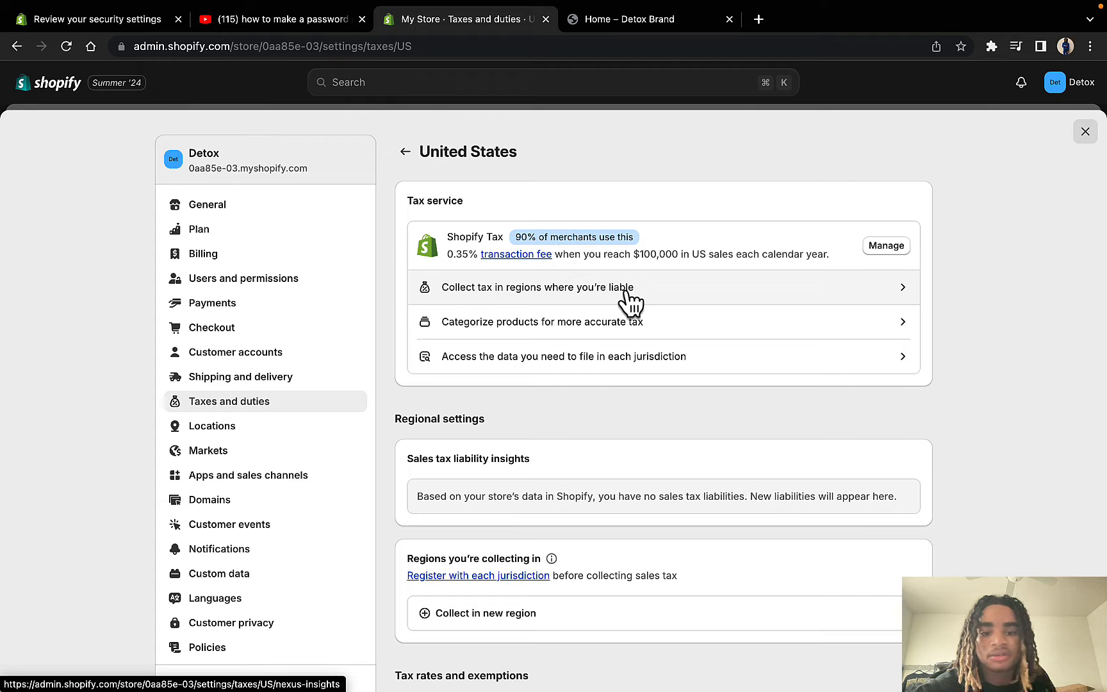
scroll(628, 295, down, 6)
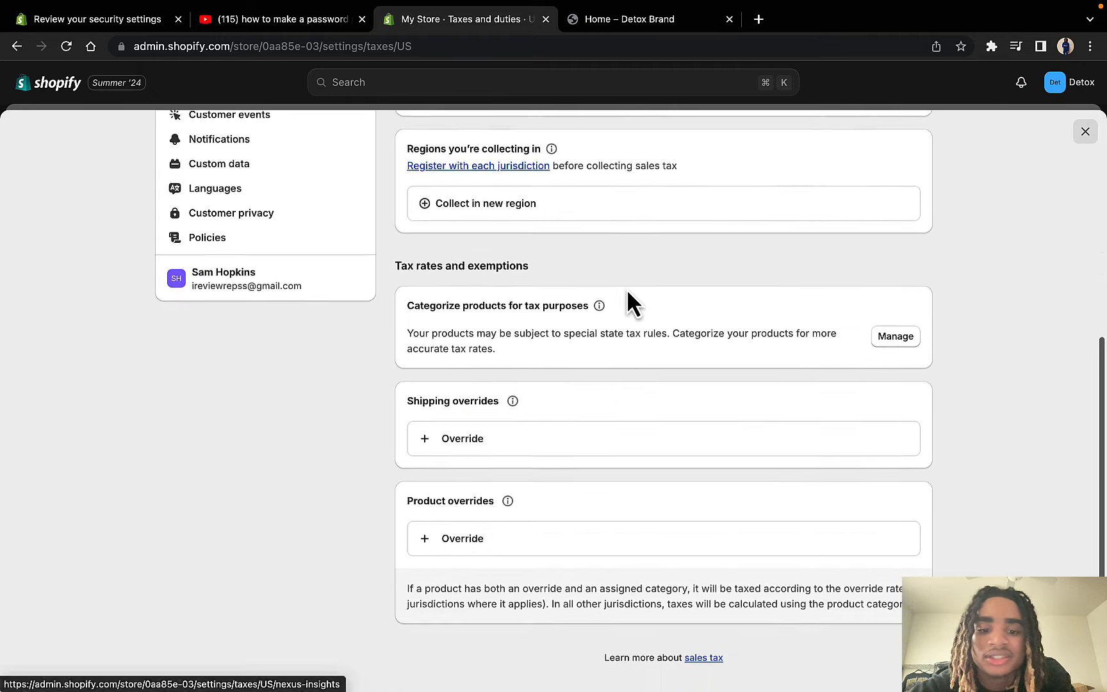
scroll(622, 269, up, 6)
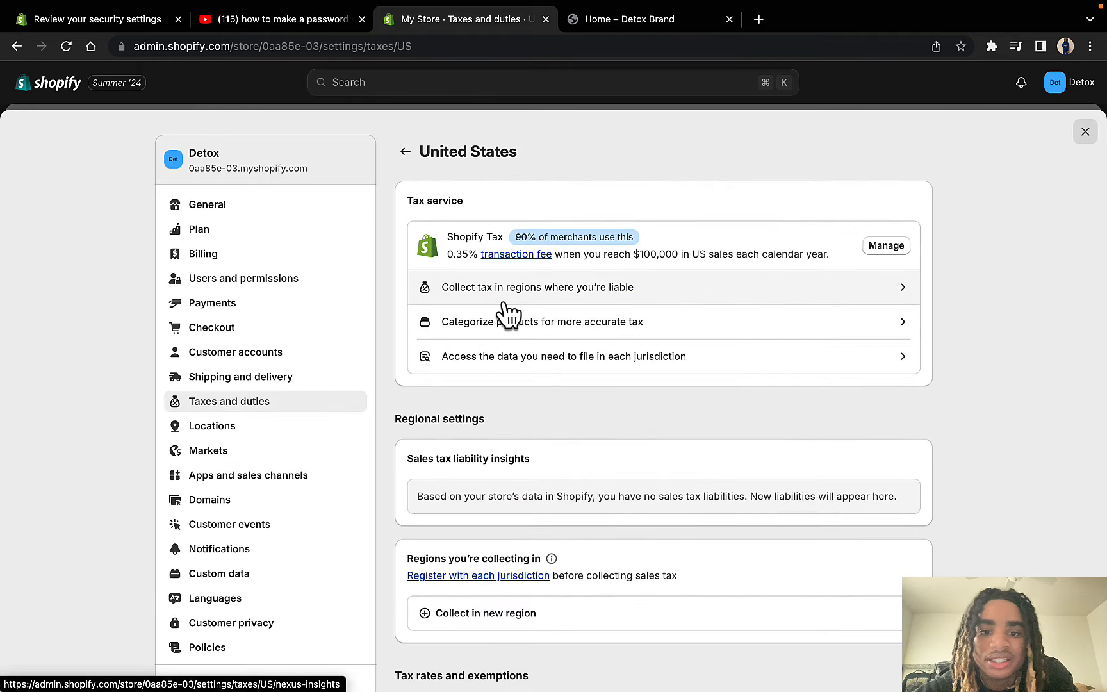
click(566, 295)
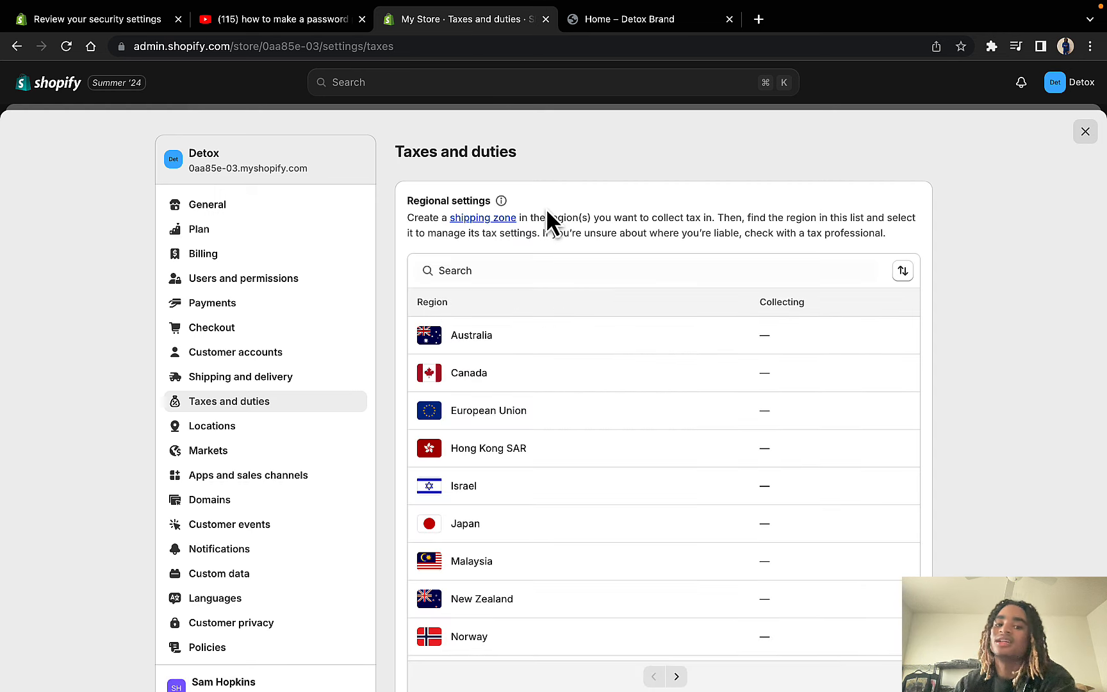
Step: Look over the tax region list and the Locations and Markets settings, and open the Domains settings
scroll(566, 346, down, 4)
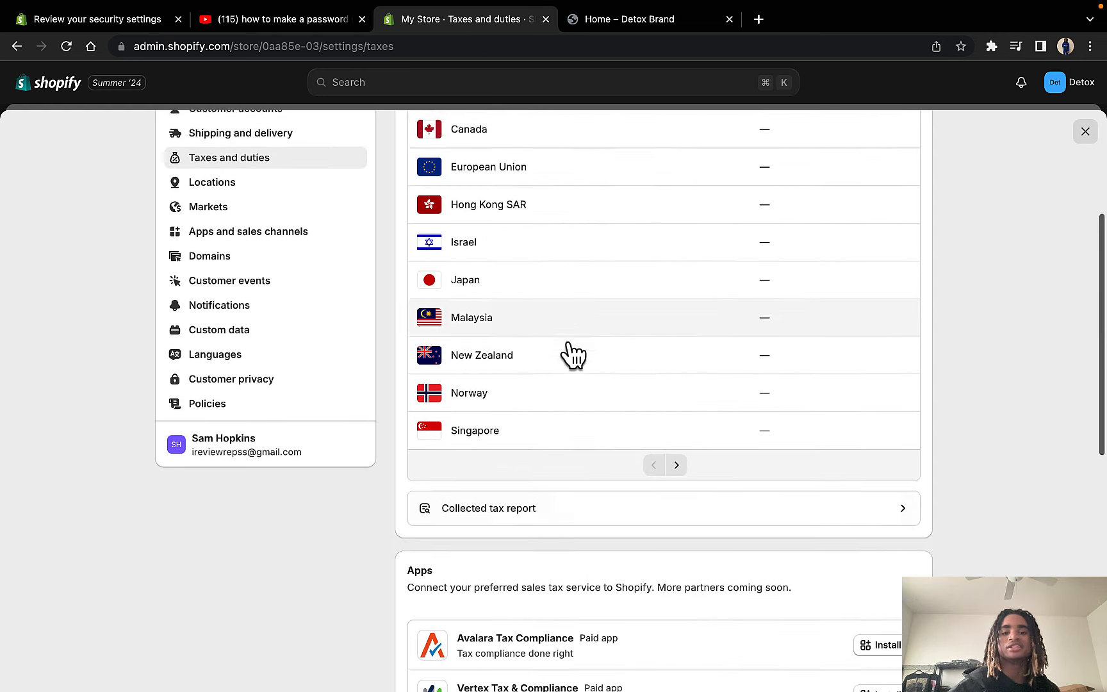
scroll(590, 299, up, 4)
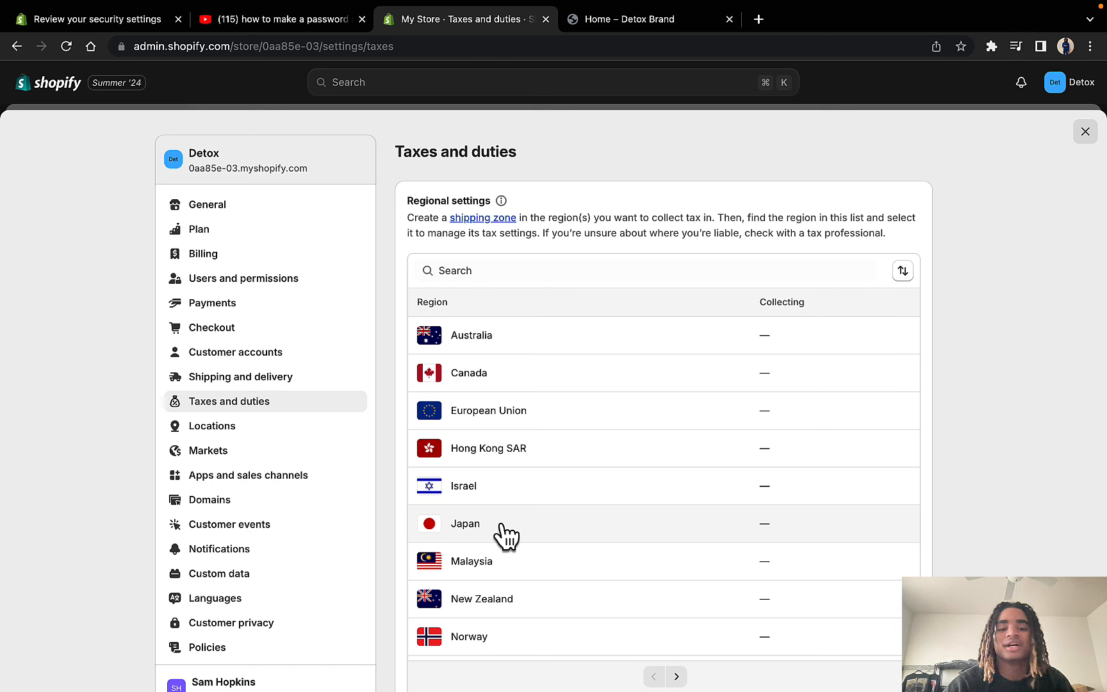
click(260, 428)
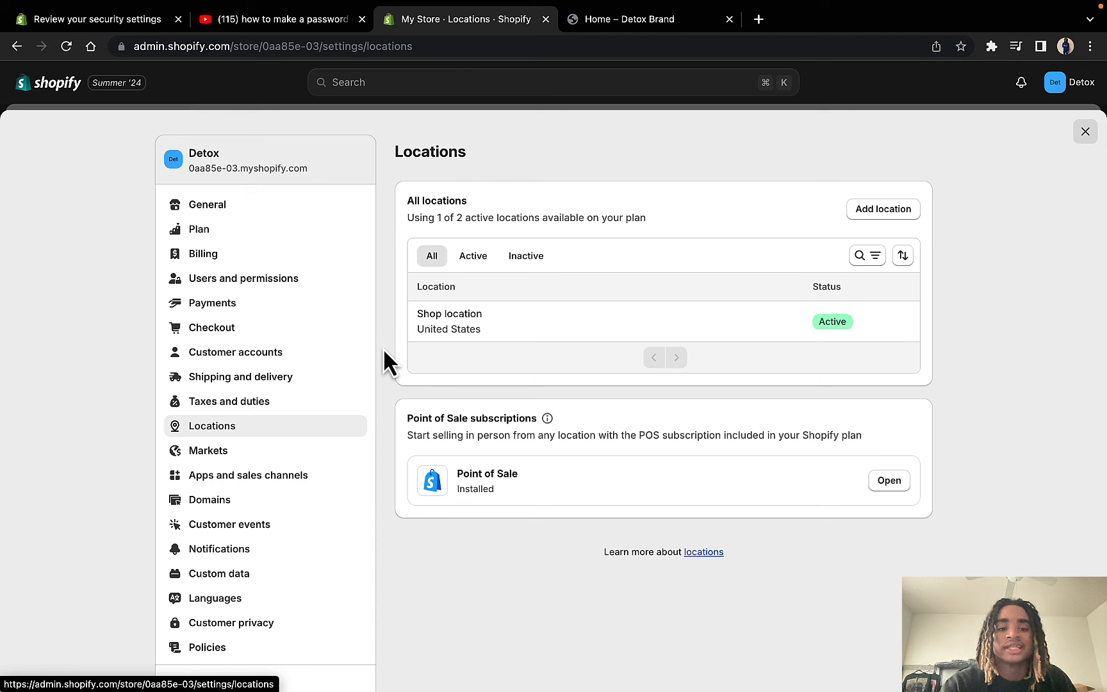
click(258, 453)
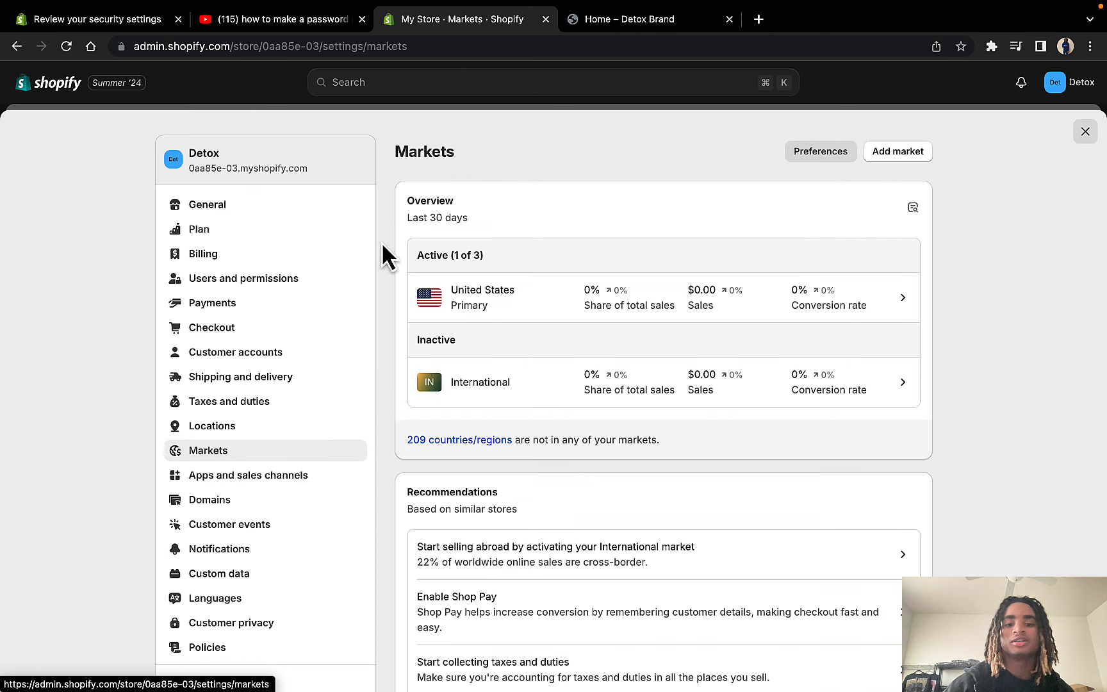
click(234, 509)
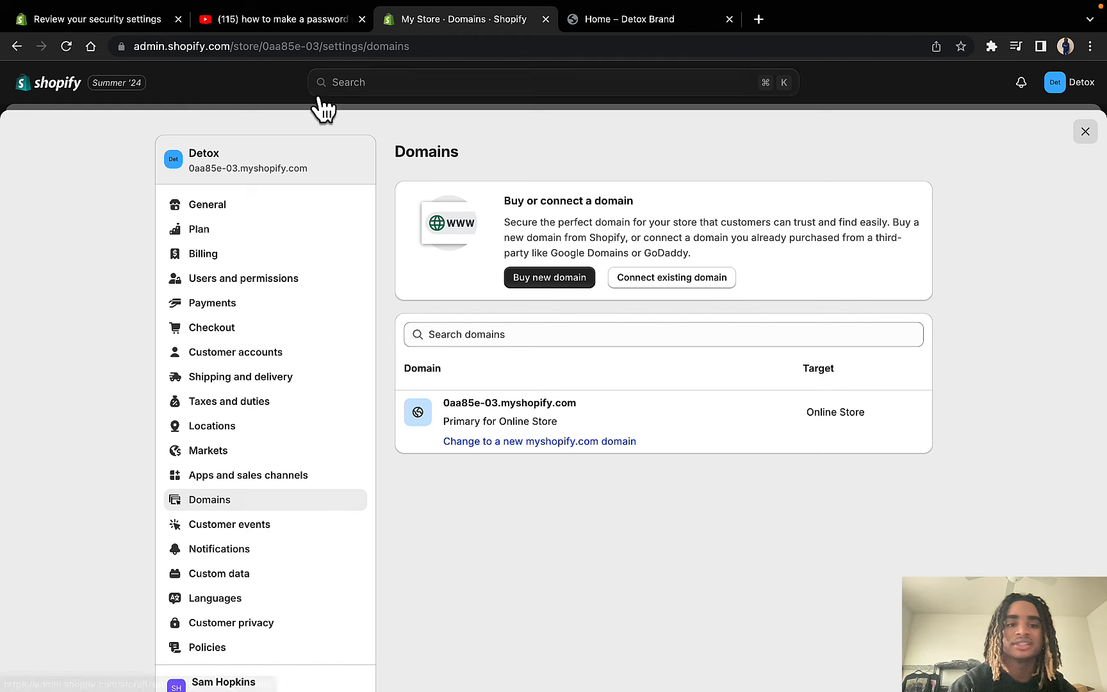
Step: Check the web address of the live Detox Brand store and compare it with the new store's default myshopify.com address
click(608, 20)
drag(147, 47, 234, 46)
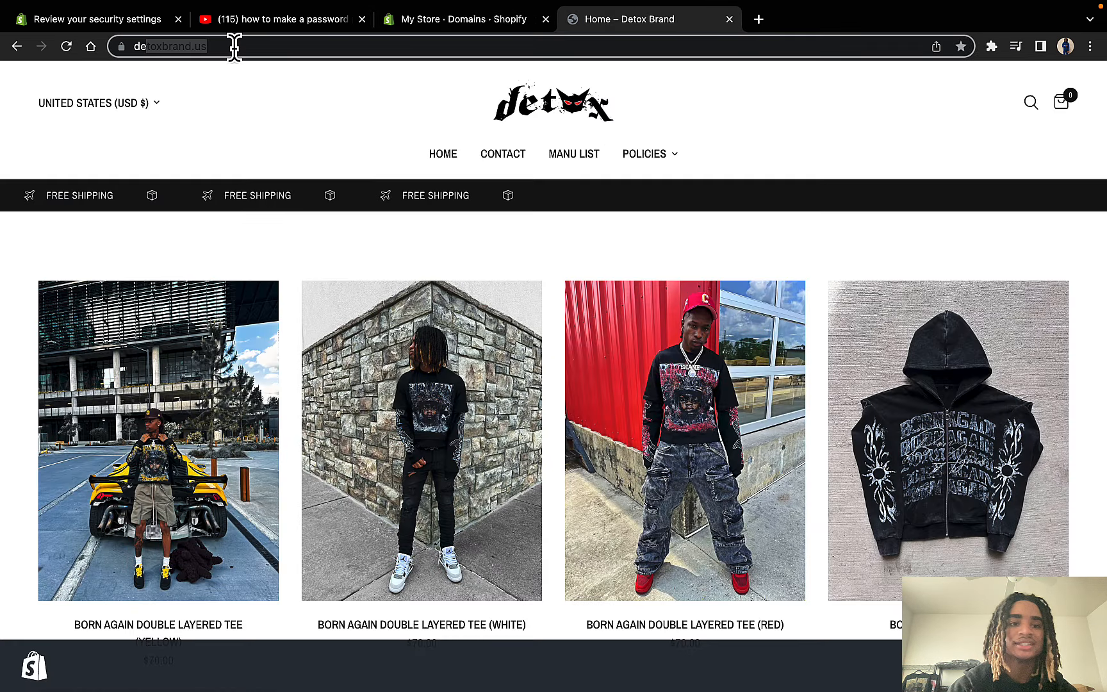
double_click(186, 55)
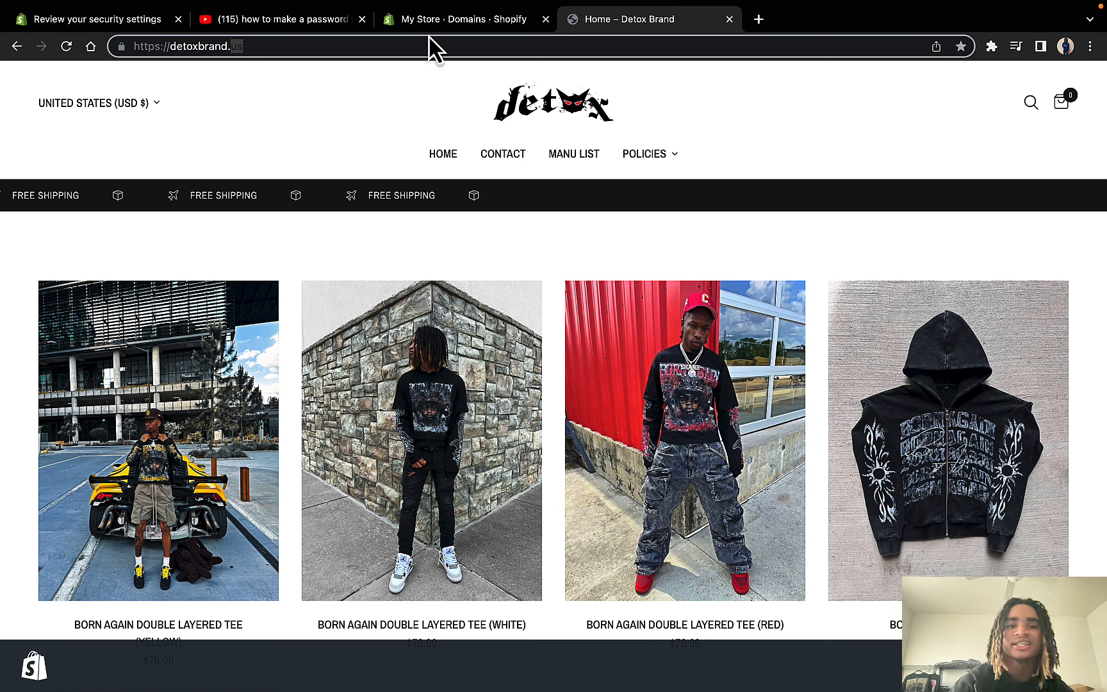
click(455, 20)
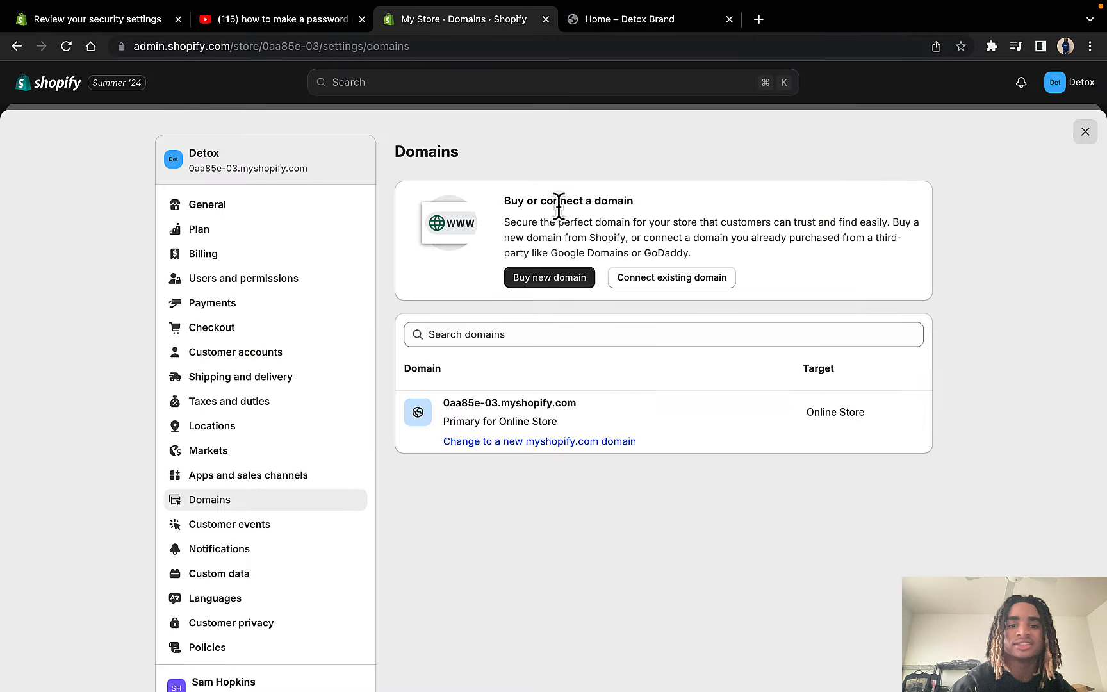
triple_click(240, 169)
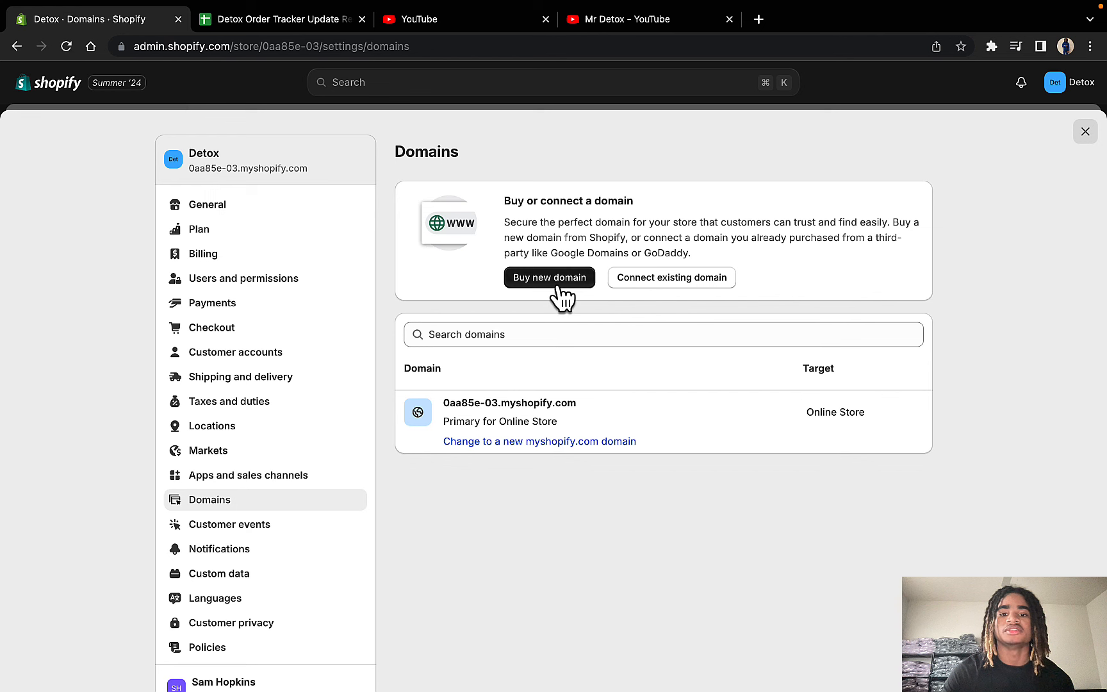
Step: Search for a new domain to buy, trying "detoxbrand" and "detoxbrandd"
click(559, 285)
text(brand)
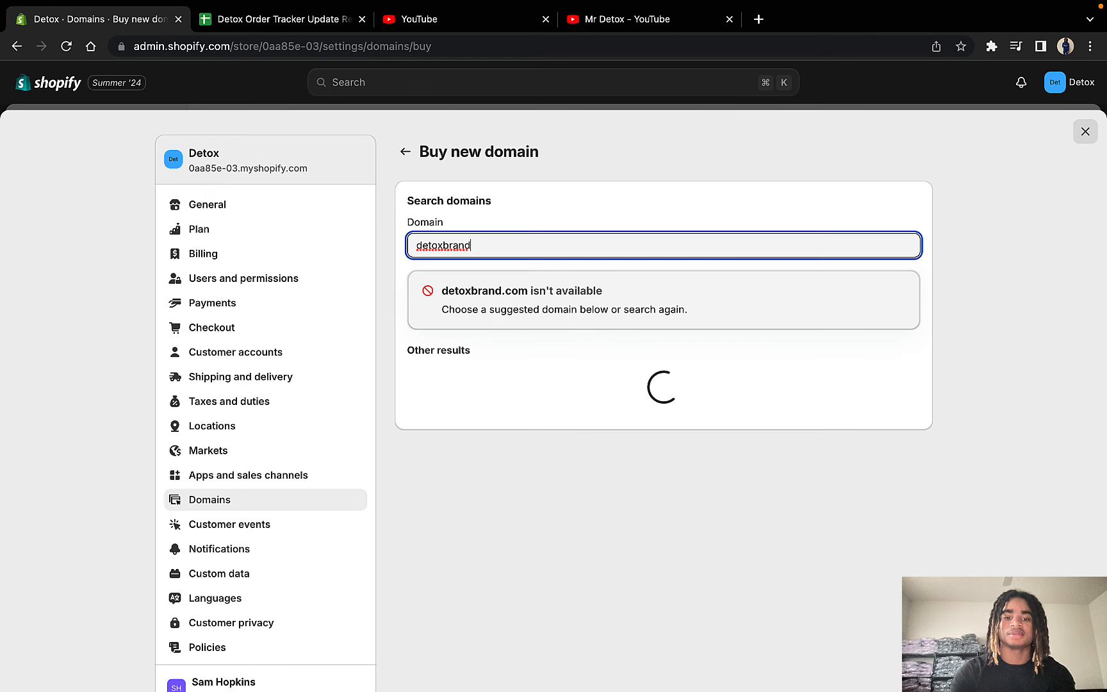
text(d)
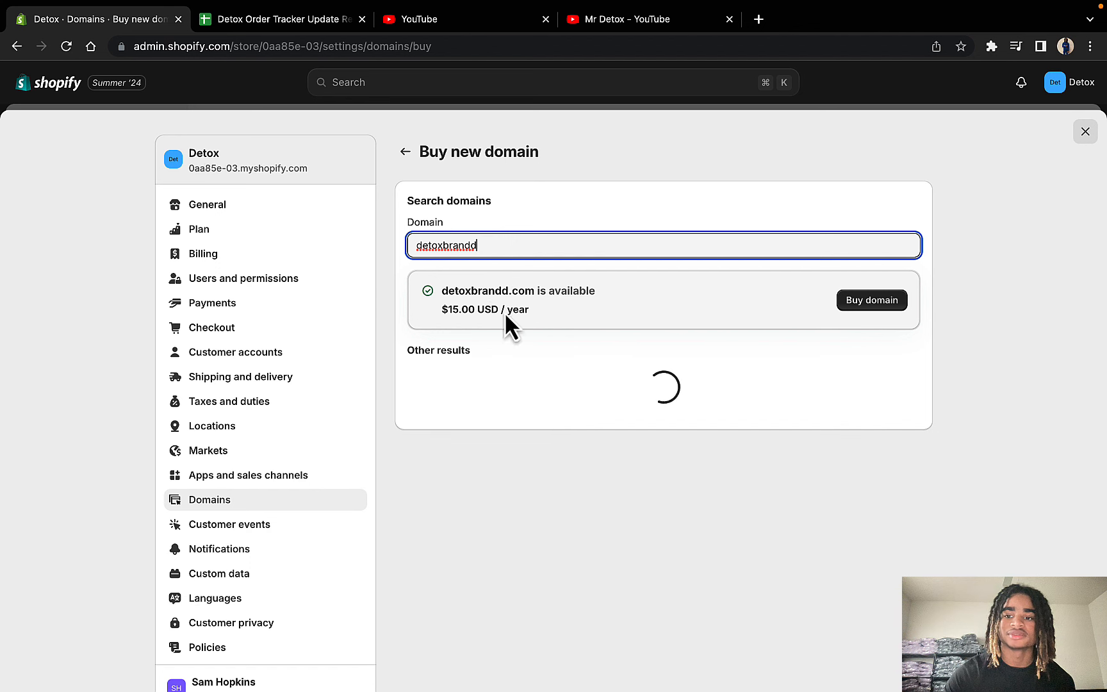
click(826, 306)
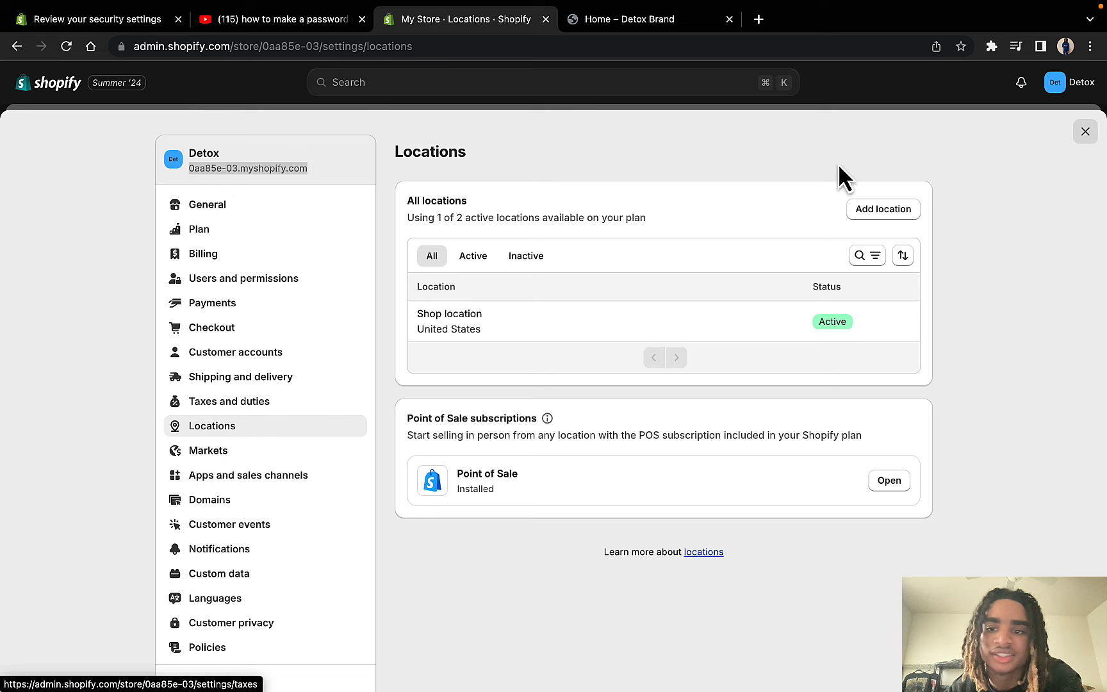
Step: Open the form for a new location and review its name, address, phone and fulfillment fields without entering anything
click(862, 214)
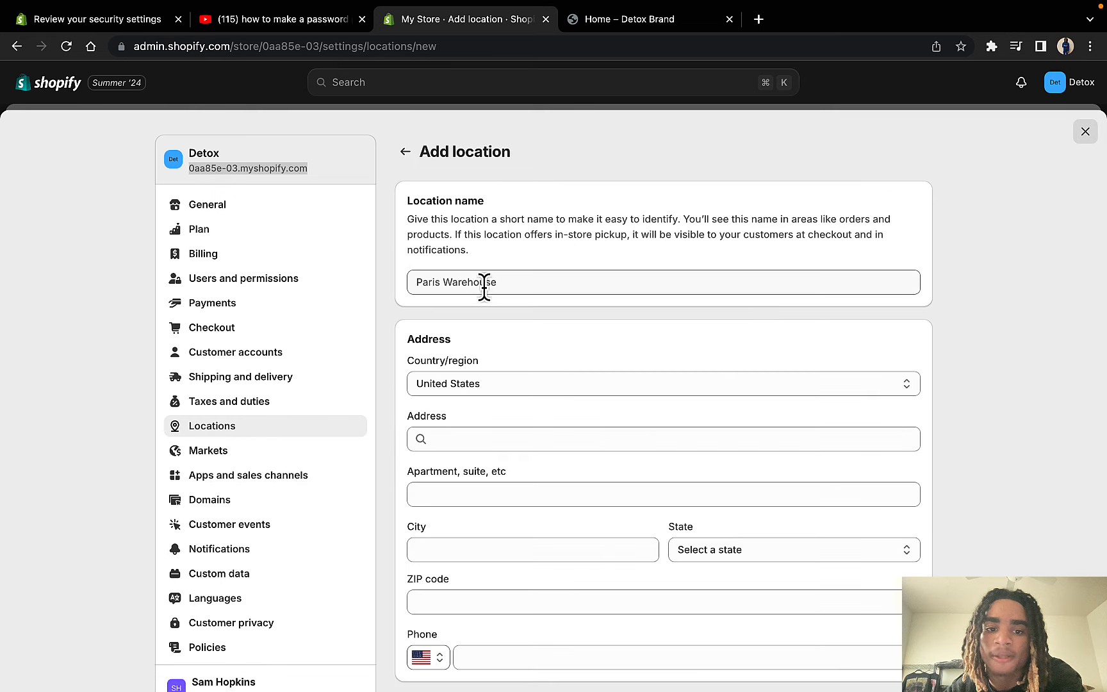
scroll(567, 392, down, 5)
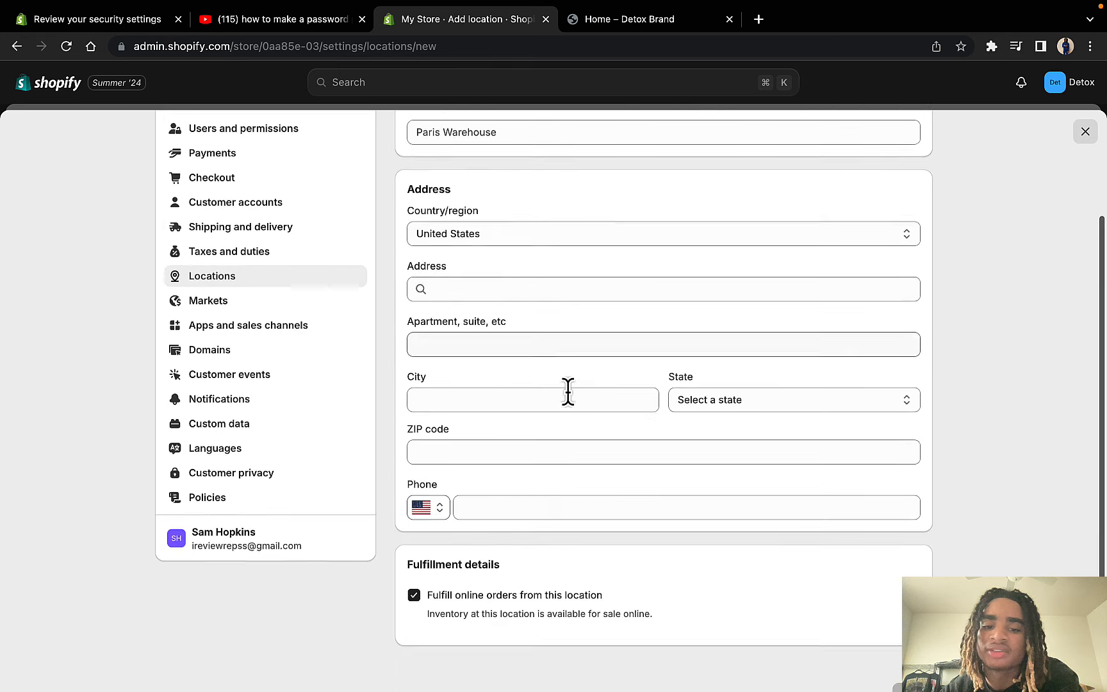
scroll(578, 503, up, 5)
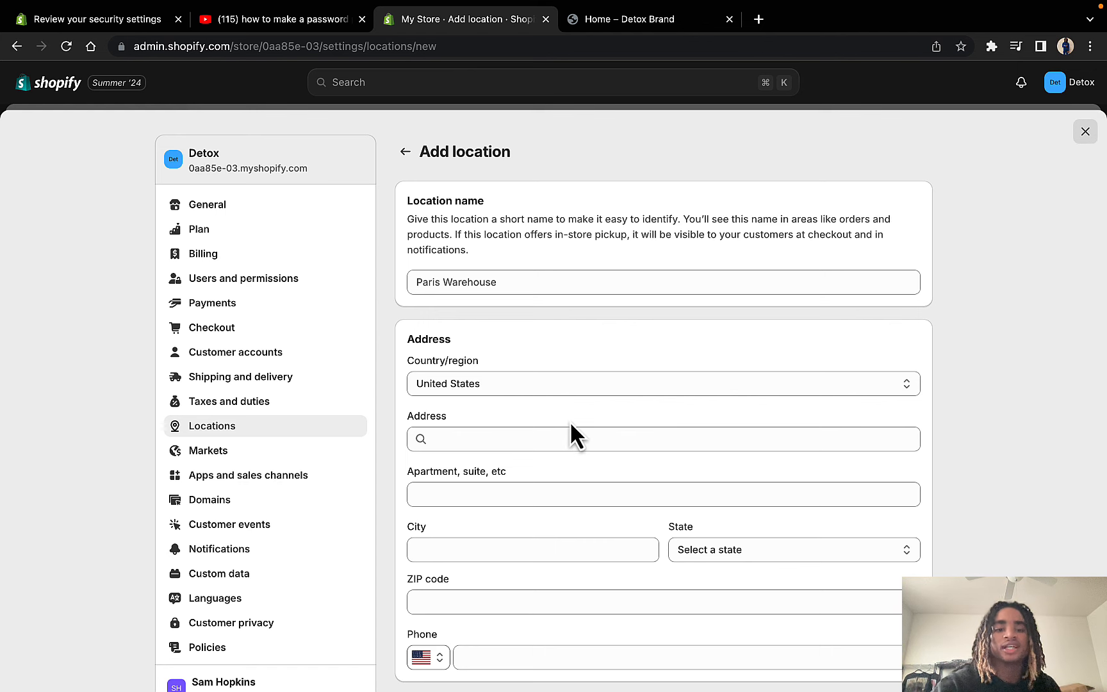
scroll(571, 425, down, 3)
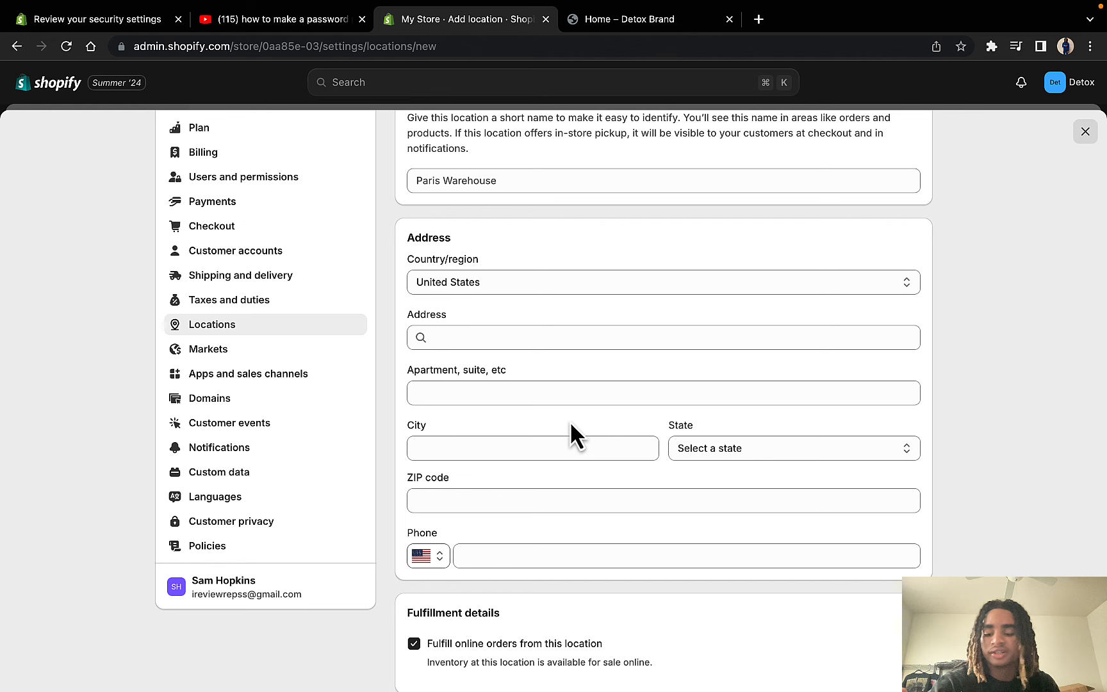
scroll(572, 425, up, 3)
click(573, 430)
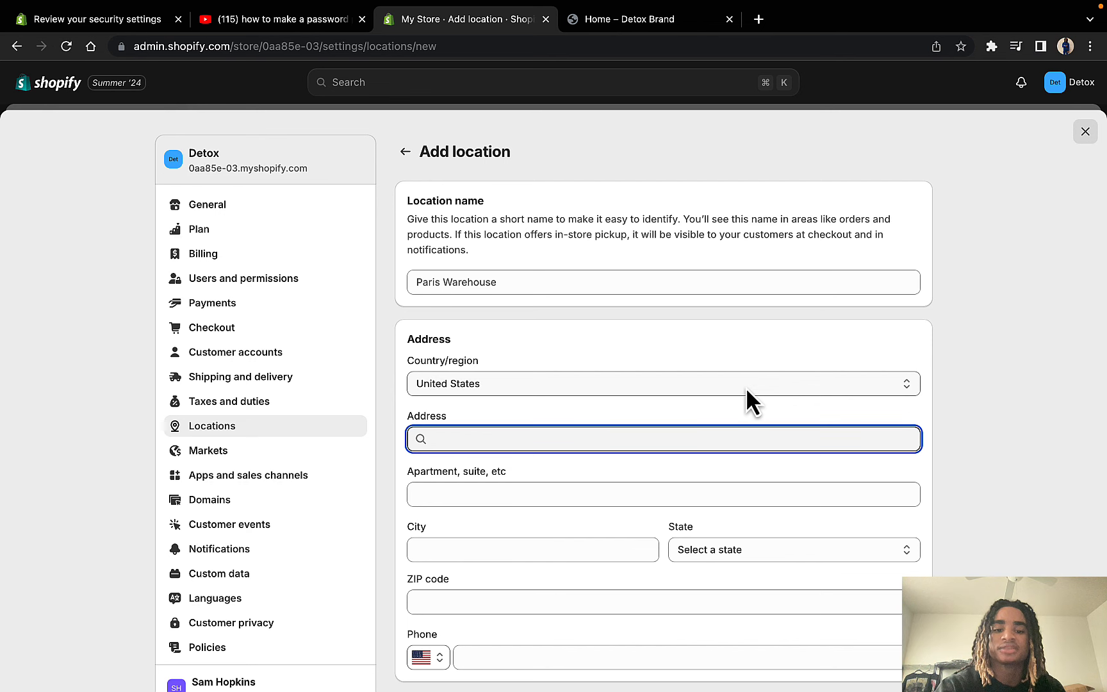
scroll(747, 391, down, 5)
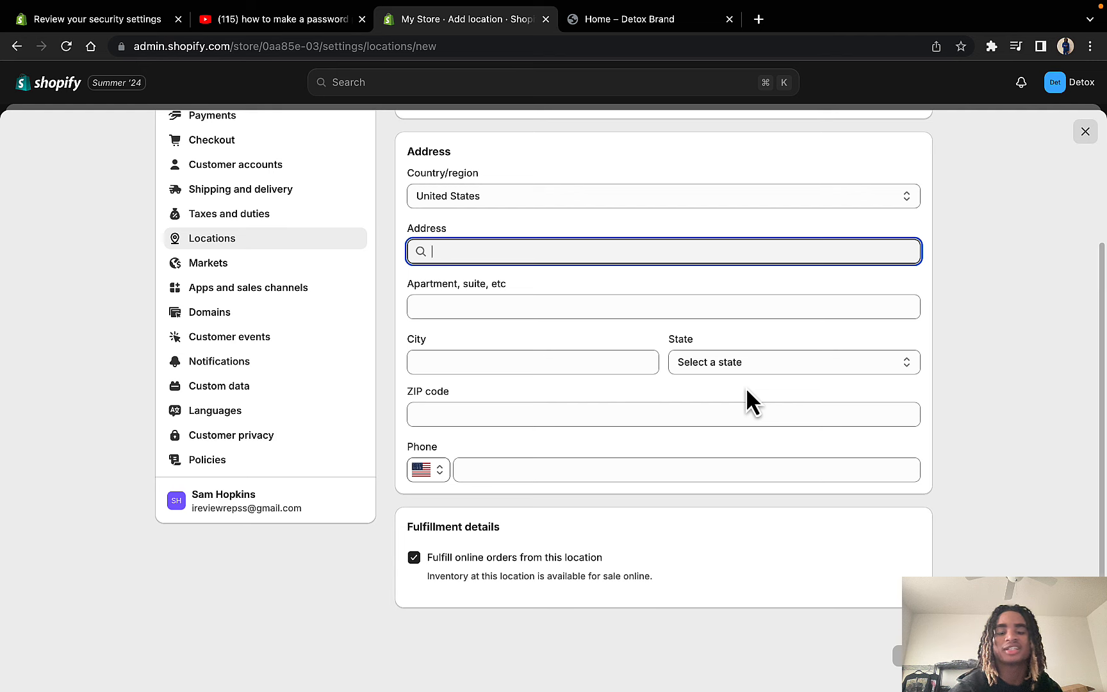
scroll(746, 387, up, 5)
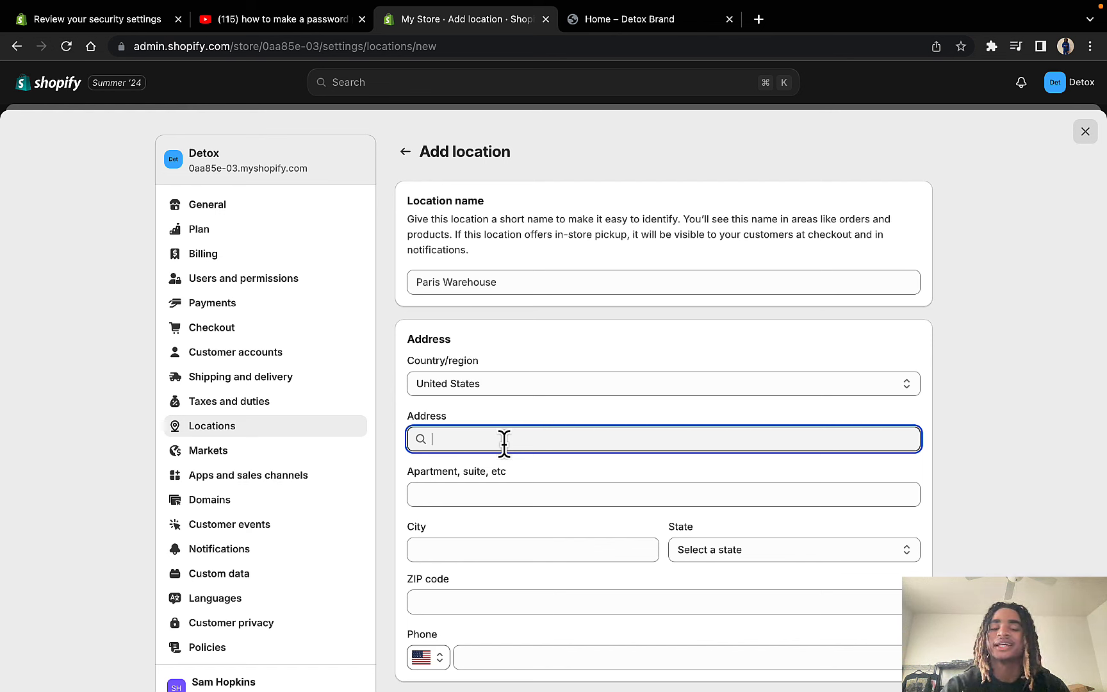
scroll(611, 491, down, 3)
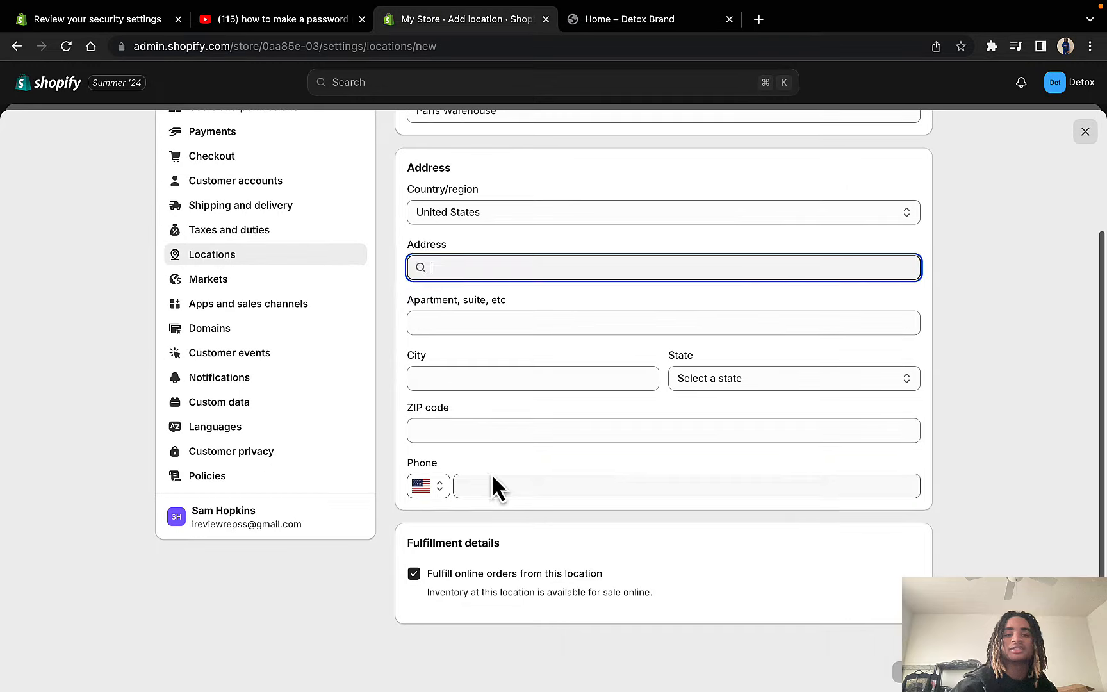
click(544, 486)
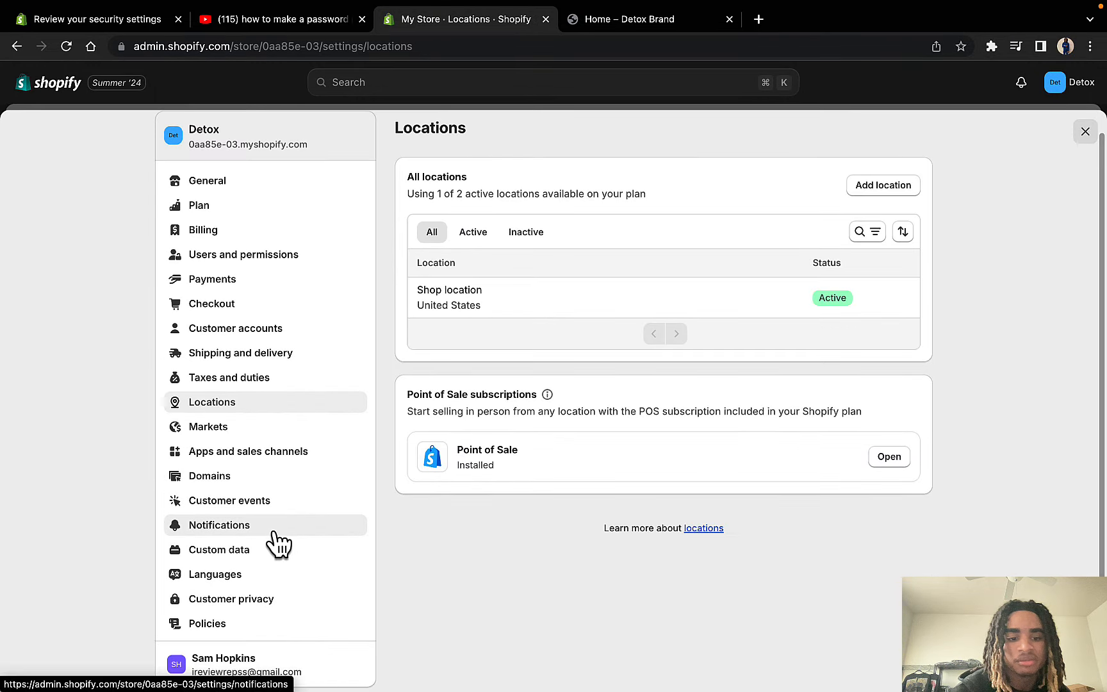
Step: Open the Notifications settings and resend the verification for the sender email
click(263, 547)
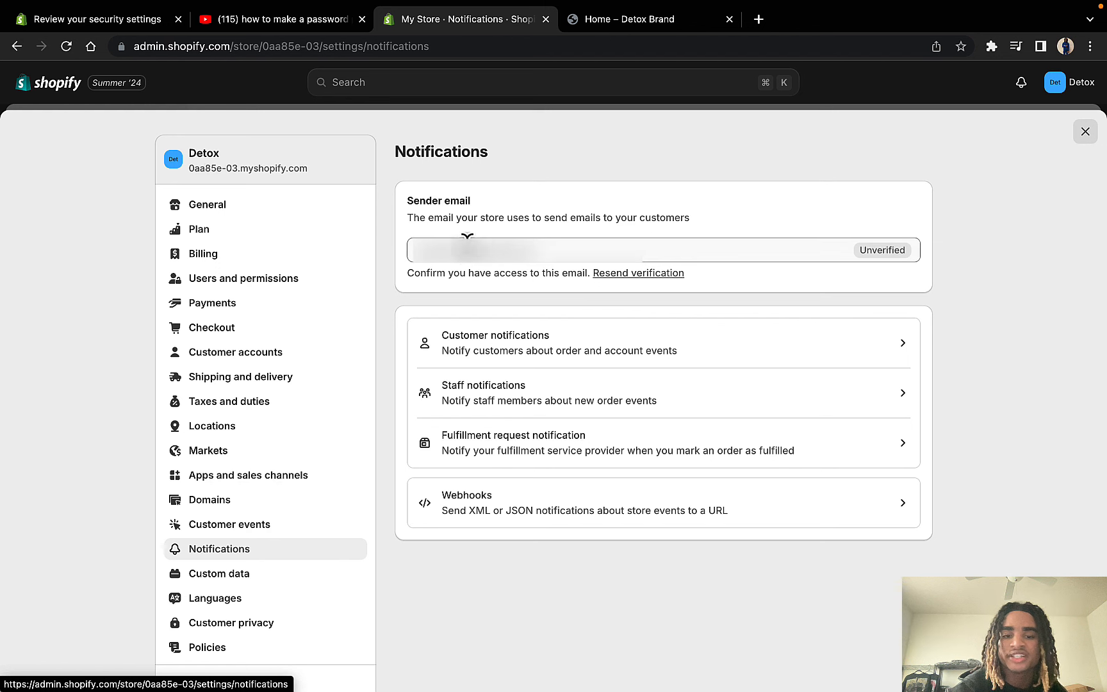
click(649, 275)
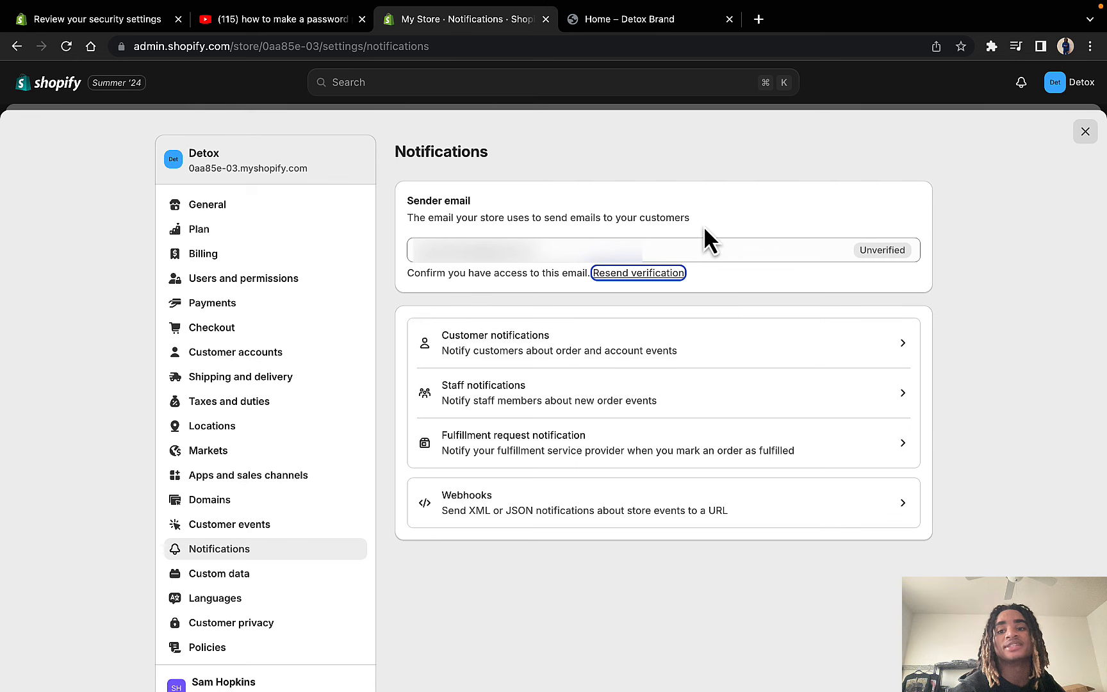
Step: Open the Order confirmation template from the customer notifications and review its email preview
scroll(574, 371, down, 2)
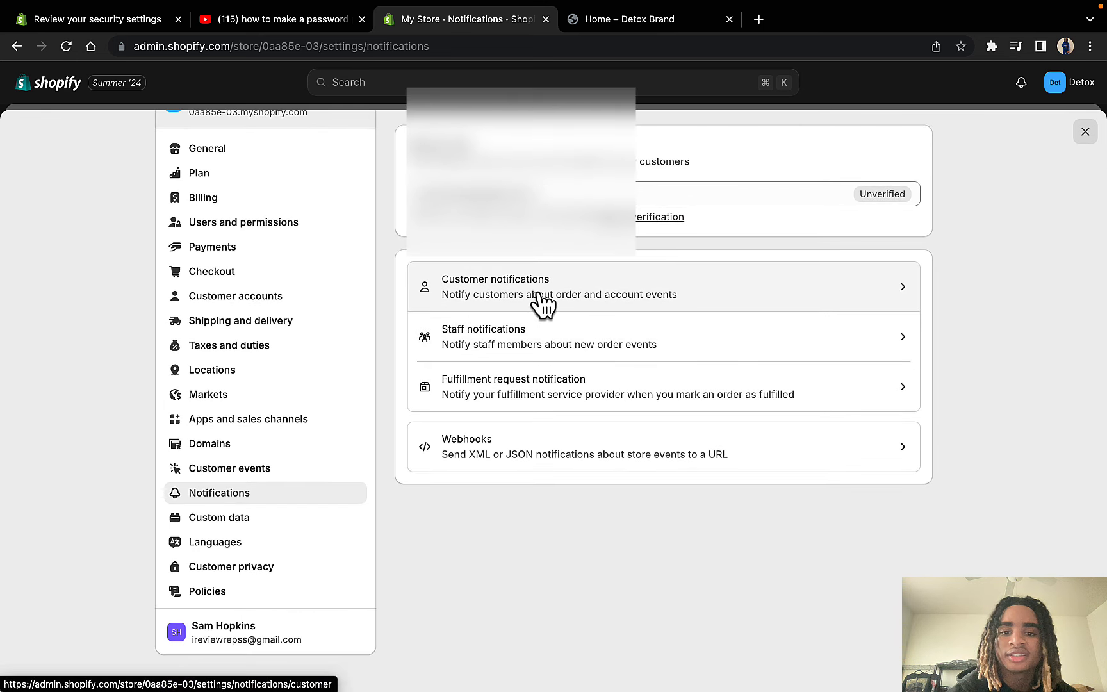
click(542, 301)
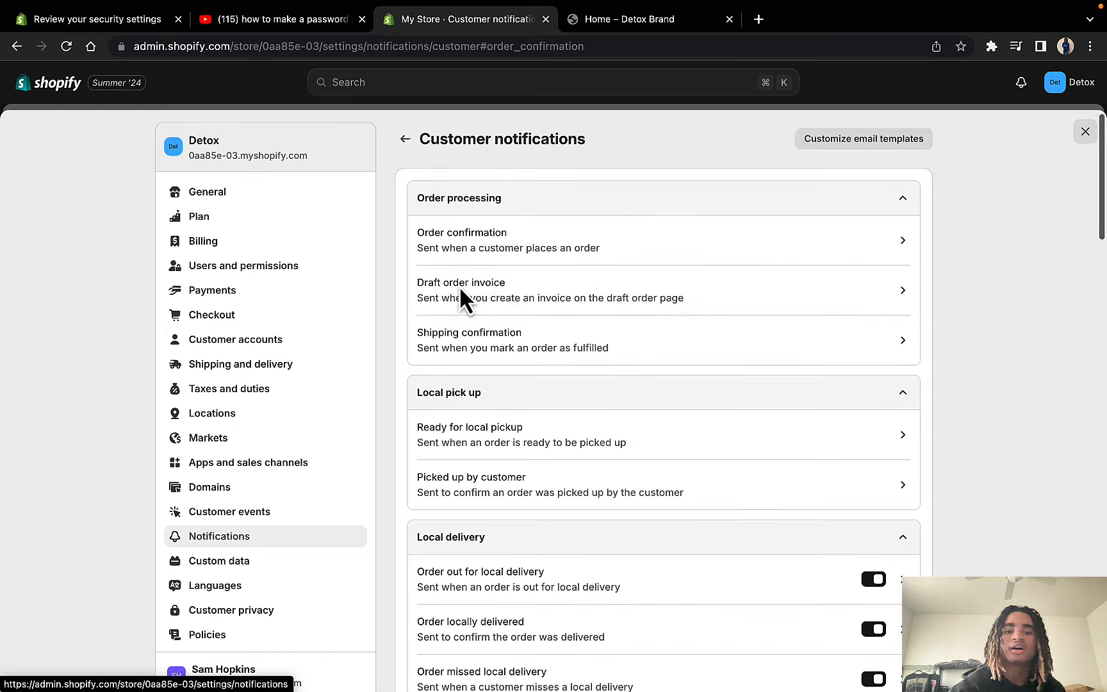
scroll(459, 286, down, 2)
scroll(526, 228, up, 2)
click(506, 259)
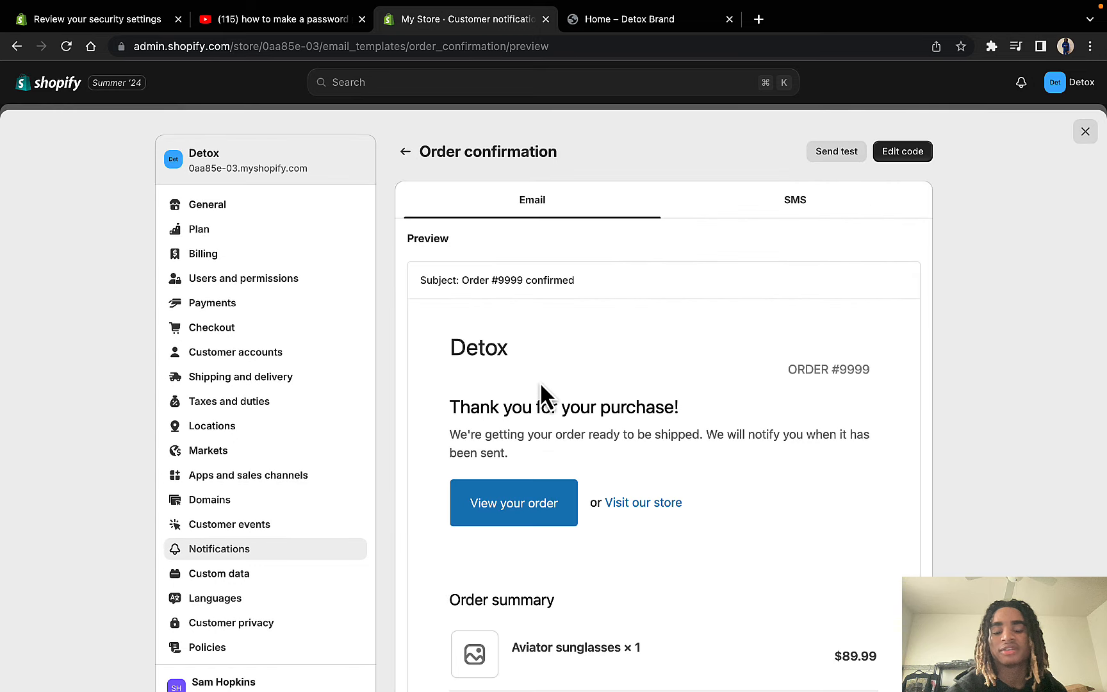
scroll(598, 320, down, 2)
scroll(599, 323, up, 1)
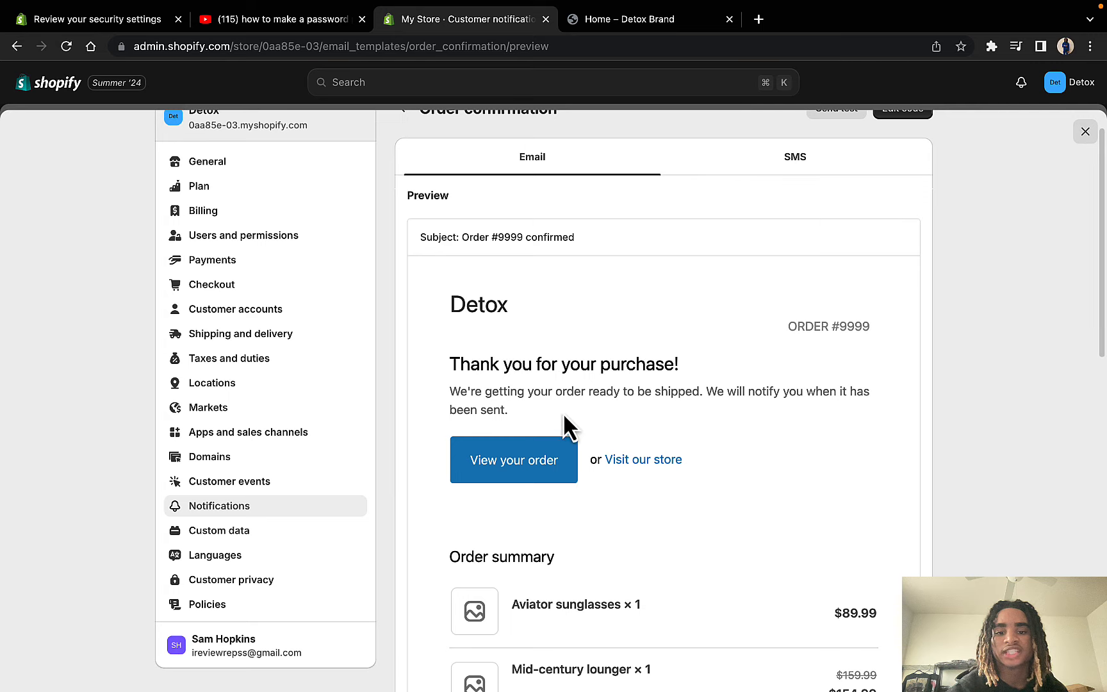
scroll(577, 404, up, 1)
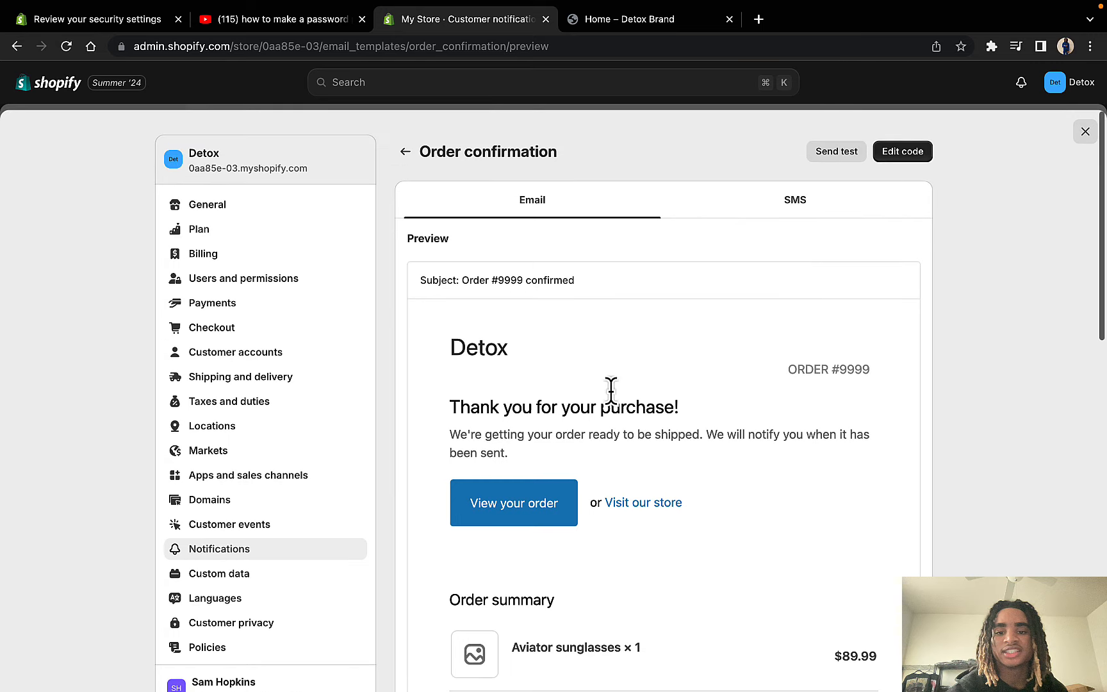
Step: Open the Order confirmation template's code and examine the customizable message text in the email body and the email subject
click(892, 165)
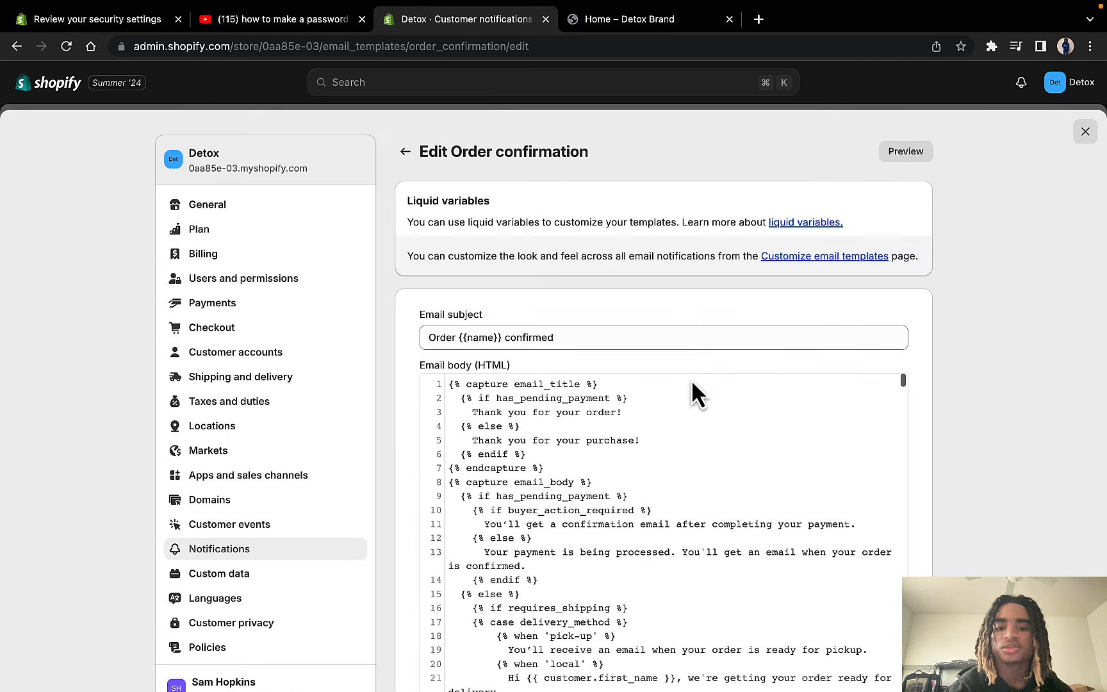
scroll(698, 323, down, 1)
scroll(698, 335, down, 2)
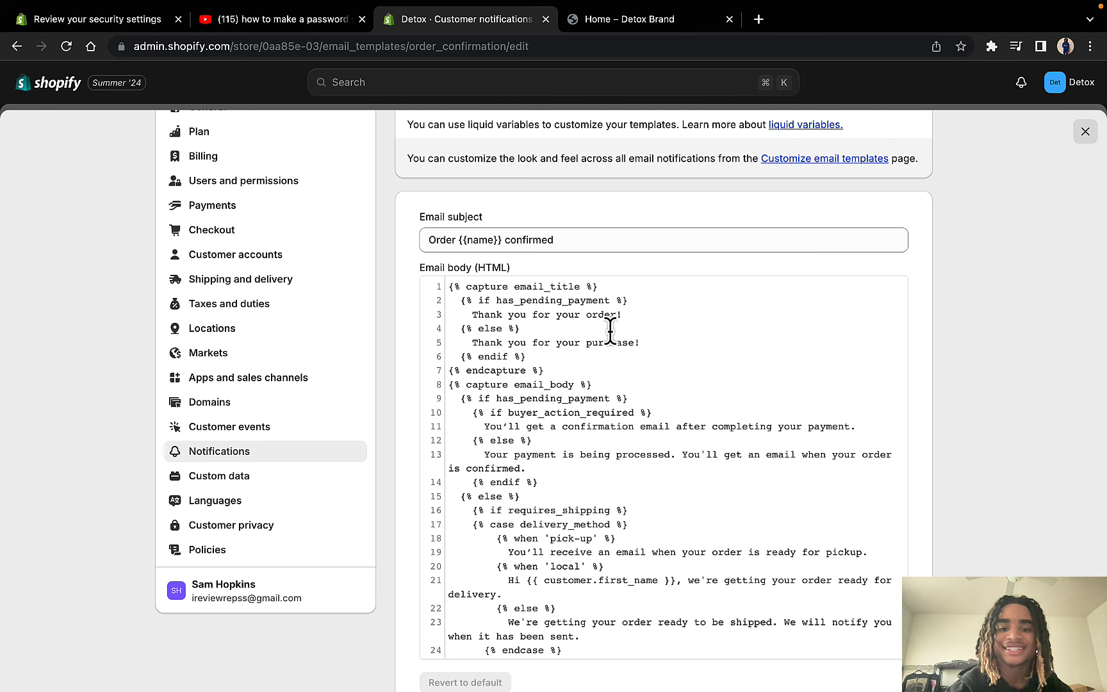
scroll(611, 330, down, 1)
drag(475, 295, 617, 296)
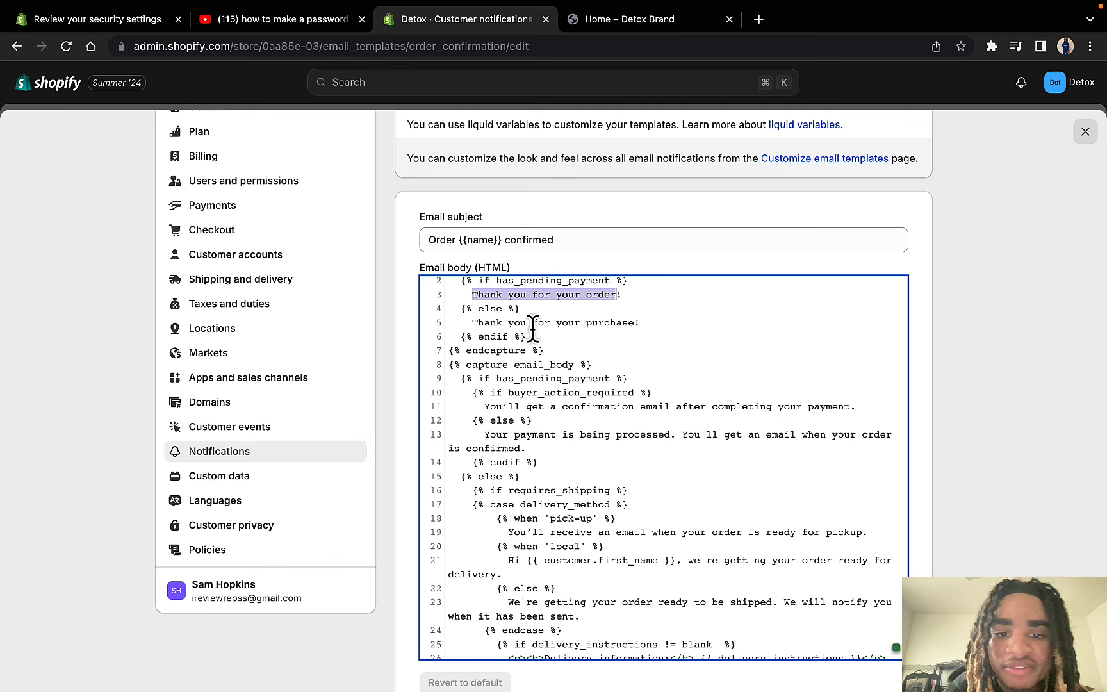
triple_click(666, 406)
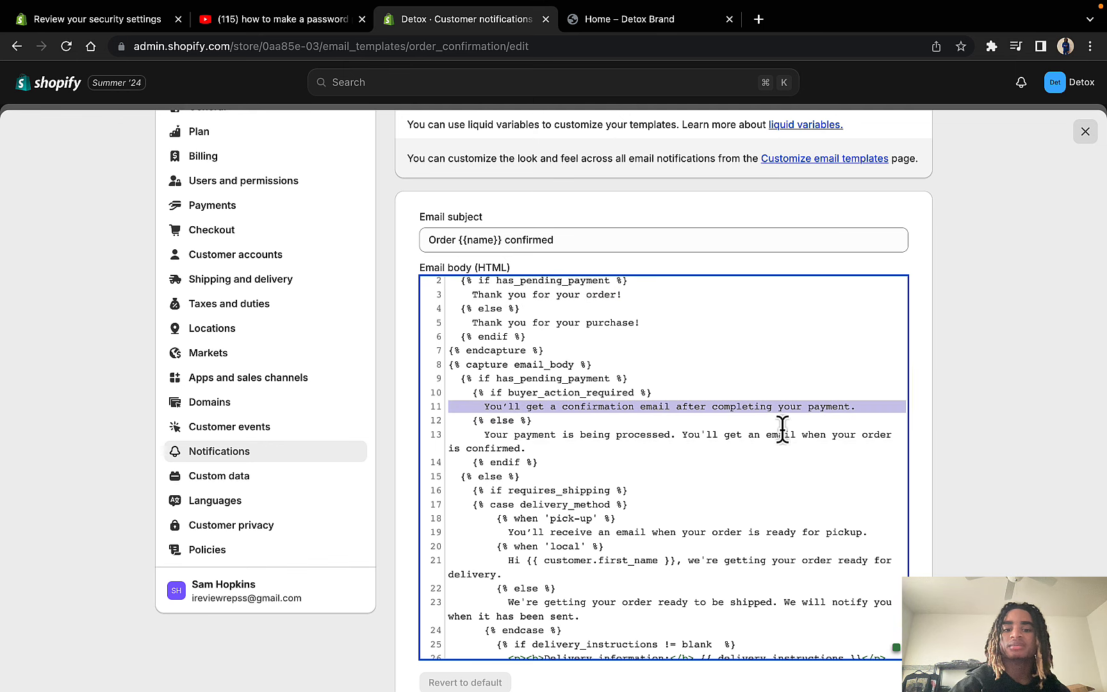
scroll(573, 511, up, 3)
click(586, 539)
scroll(586, 548, down, 8)
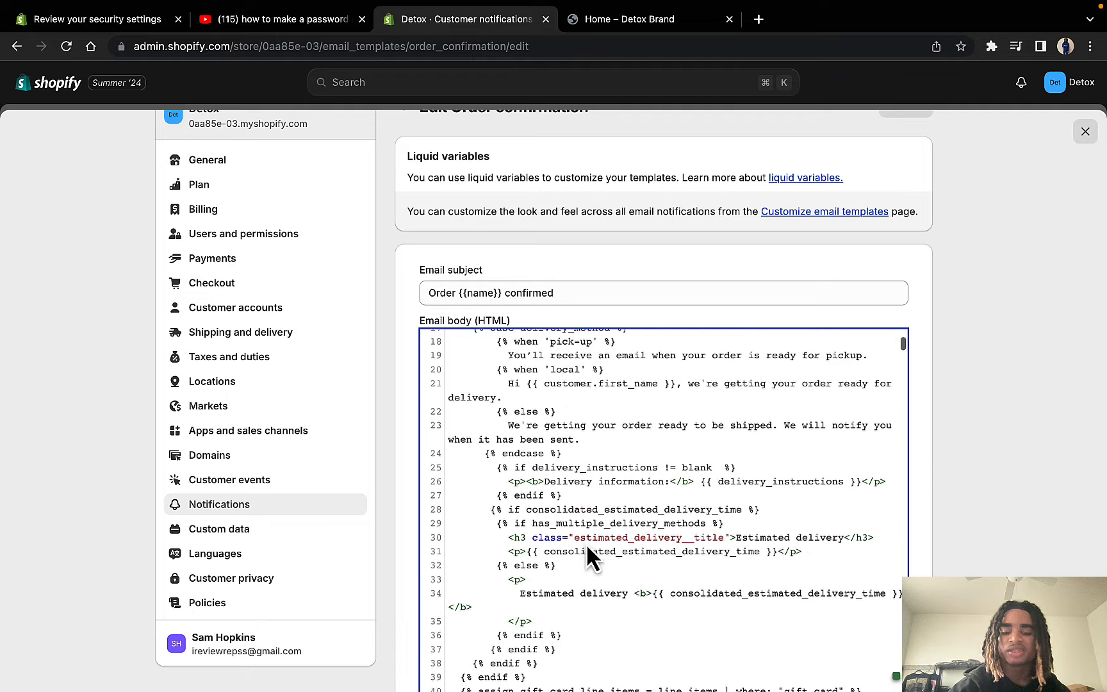
scroll(586, 543, up, 6)
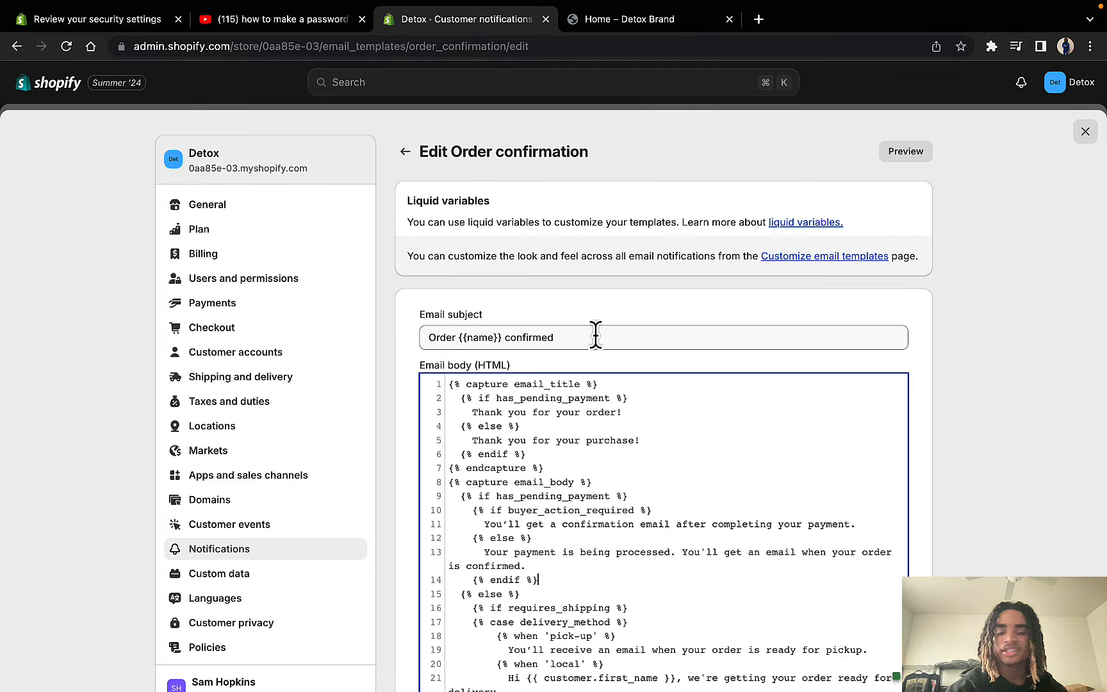
triple_click(441, 340)
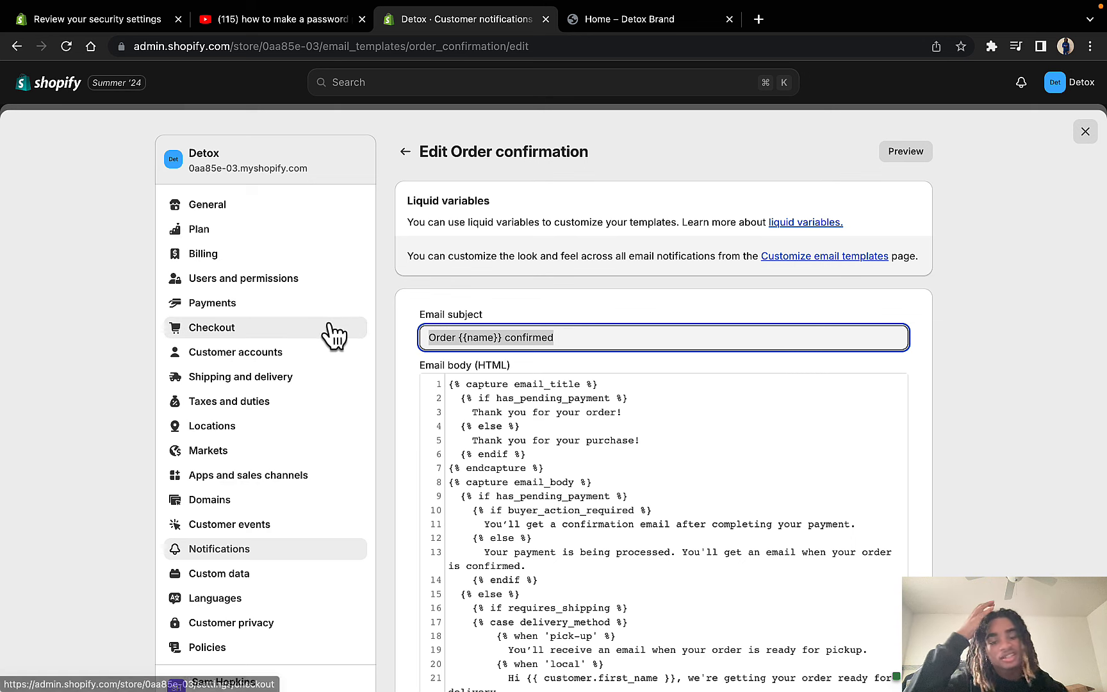
Step: Change the Order confirmation email subject to "Your Order {{name}} is in the bag!" and save the template
triple_click(440, 332)
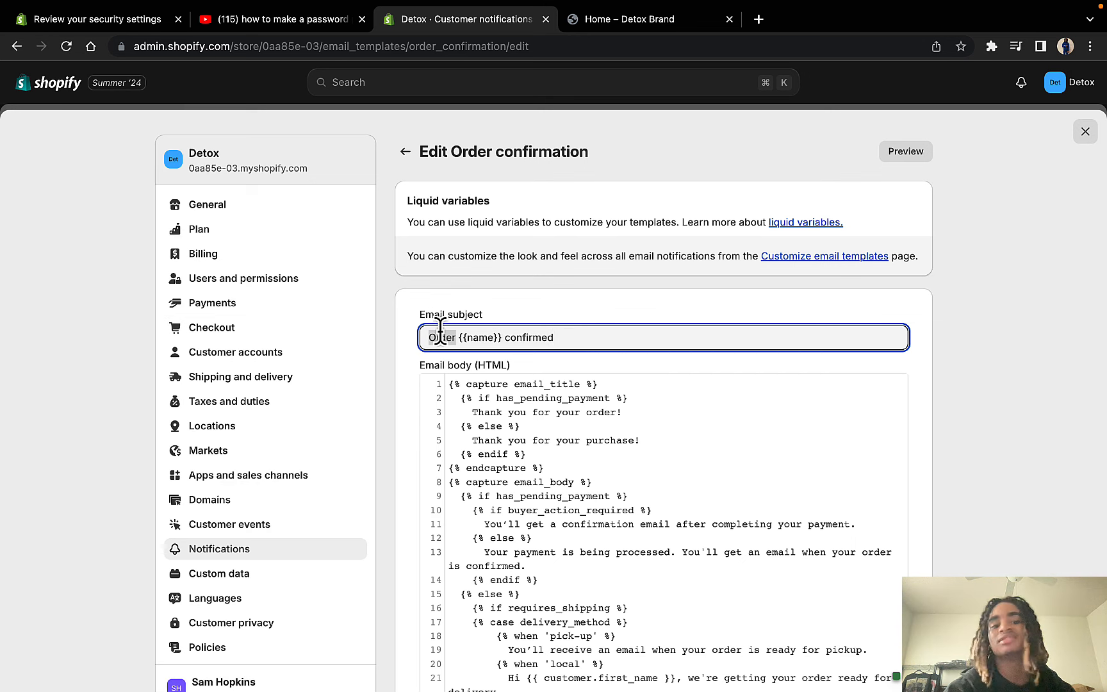
click(515, 356)
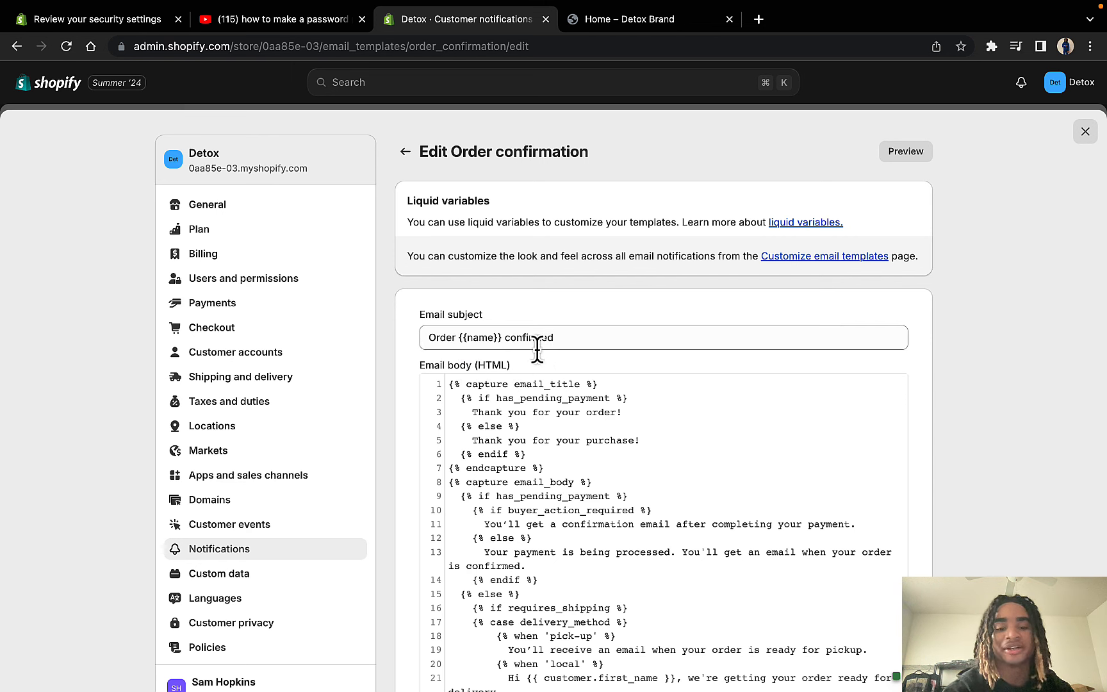
click(436, 340)
text(Your)
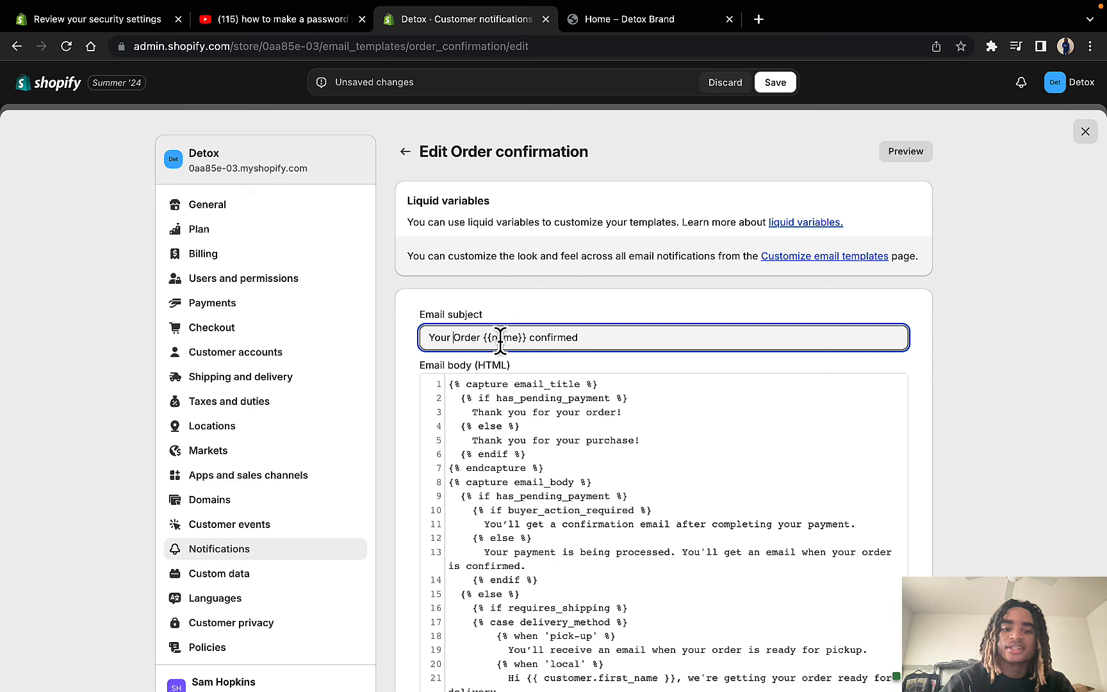
double_click(542, 338)
text(is in the bag!)
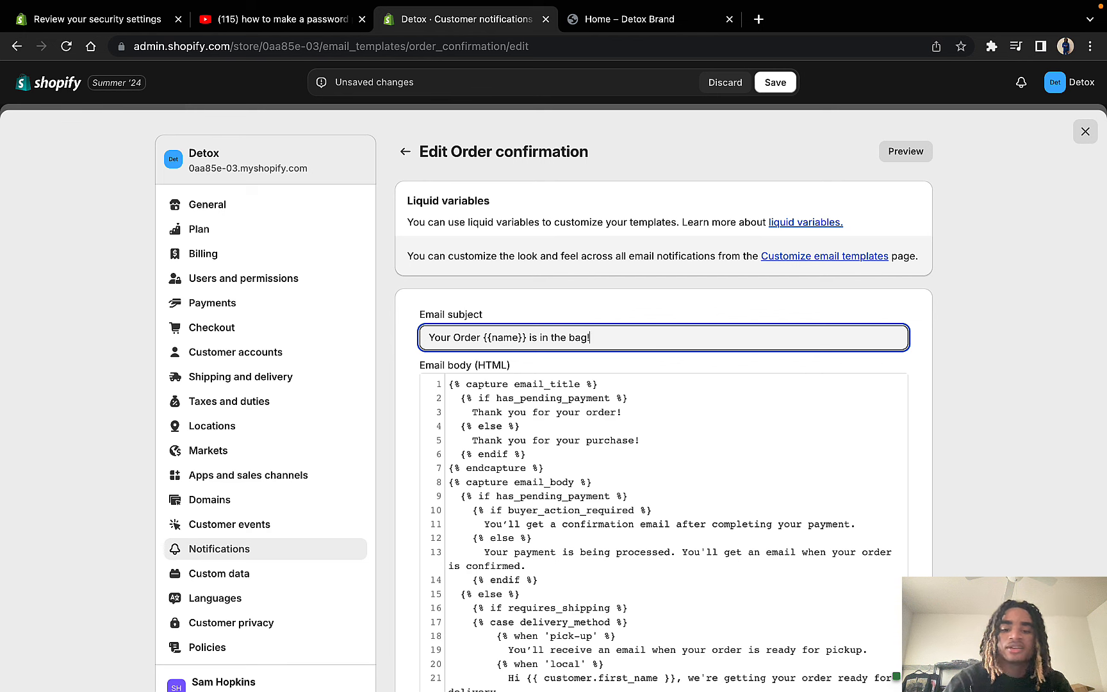
triple_click(581, 336)
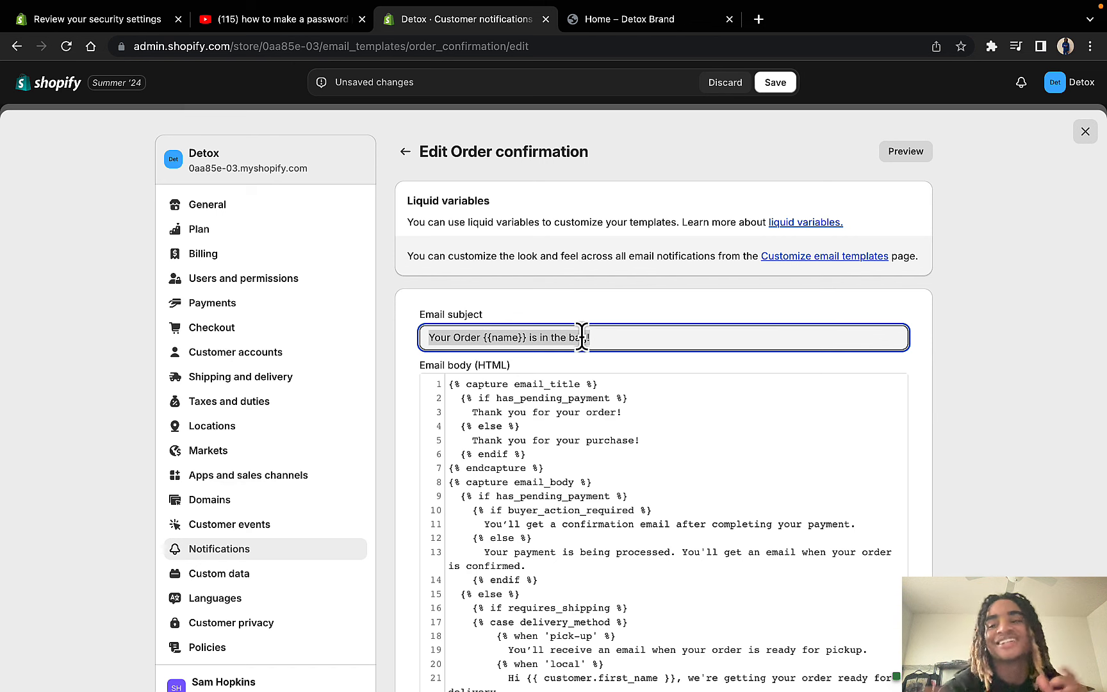
triple_click(589, 348)
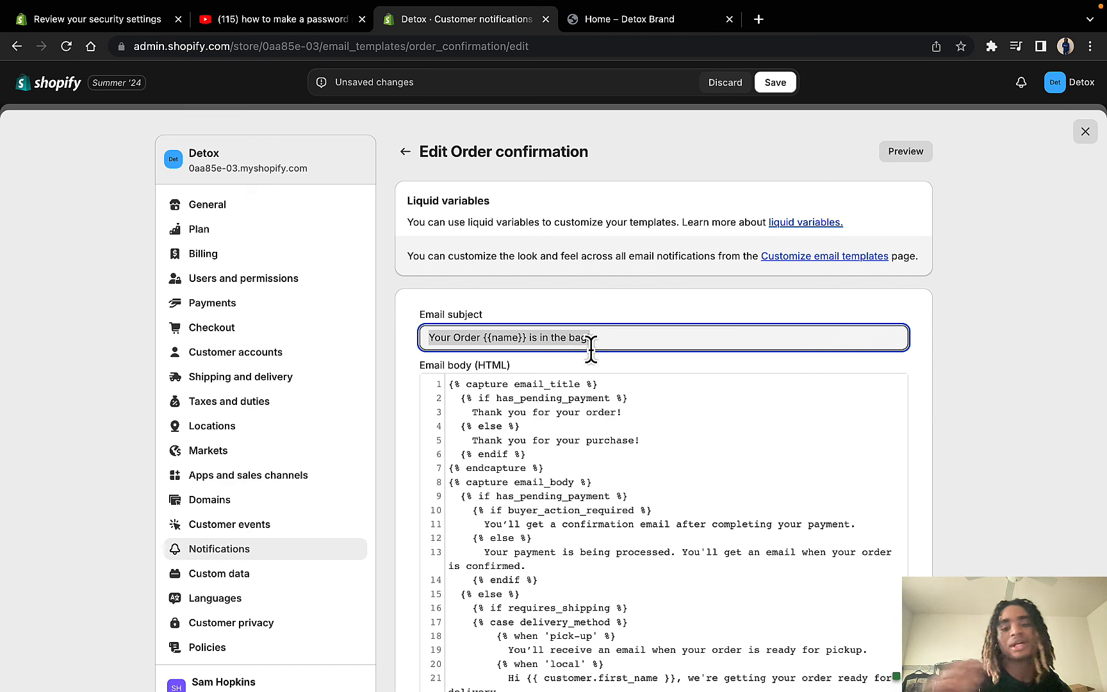
click(773, 83)
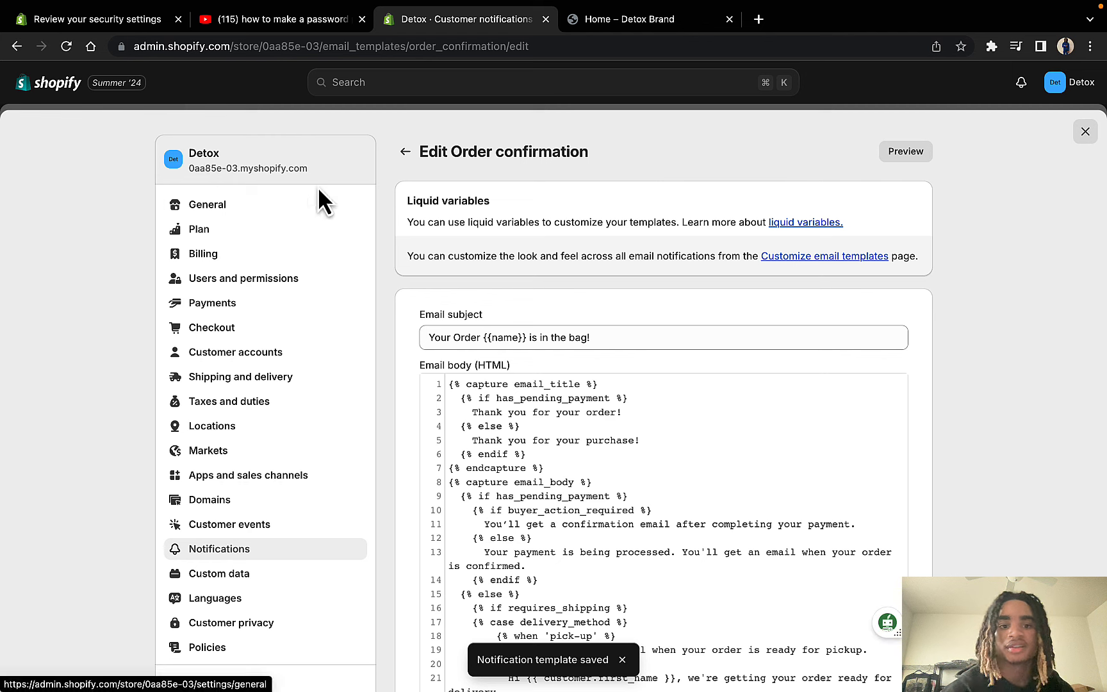
Step: Review the Order confirmation email preview with its new subject and go back to the customer notifications list
click(403, 154)
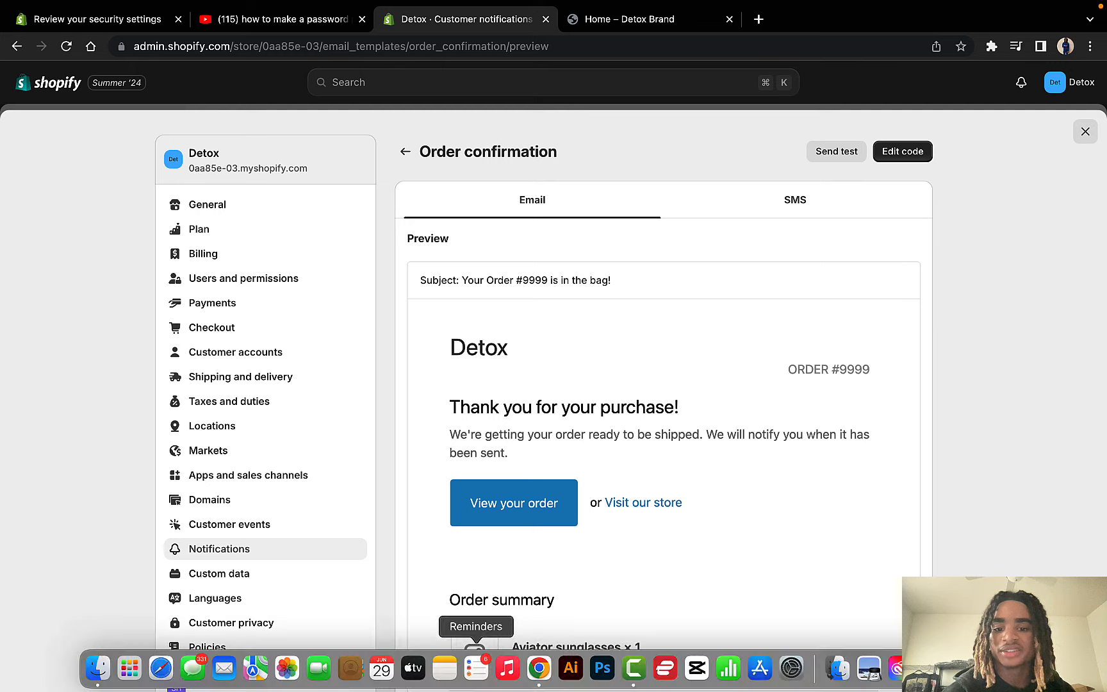
scroll(600, 512, down, 5)
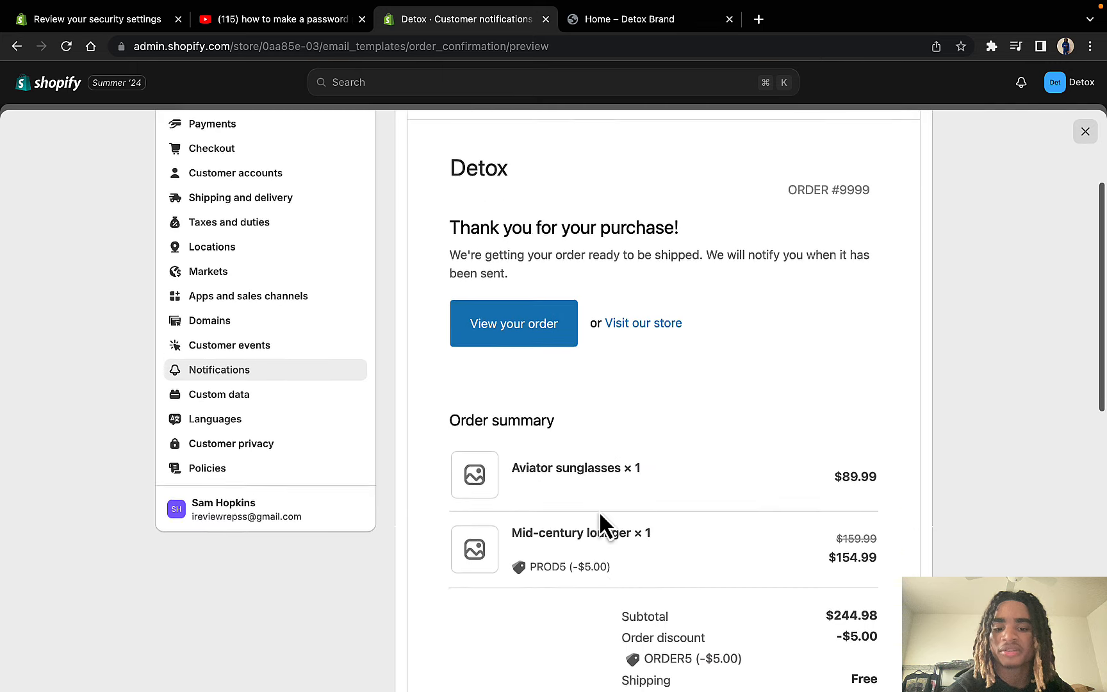
scroll(503, 300, up, 5)
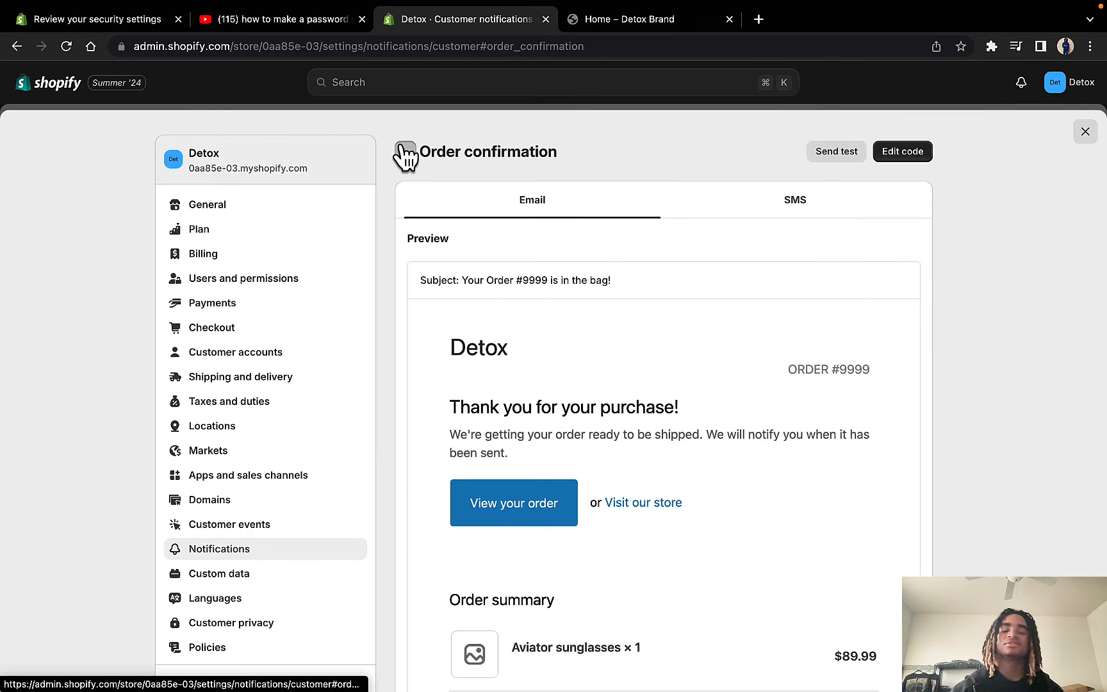
click(405, 152)
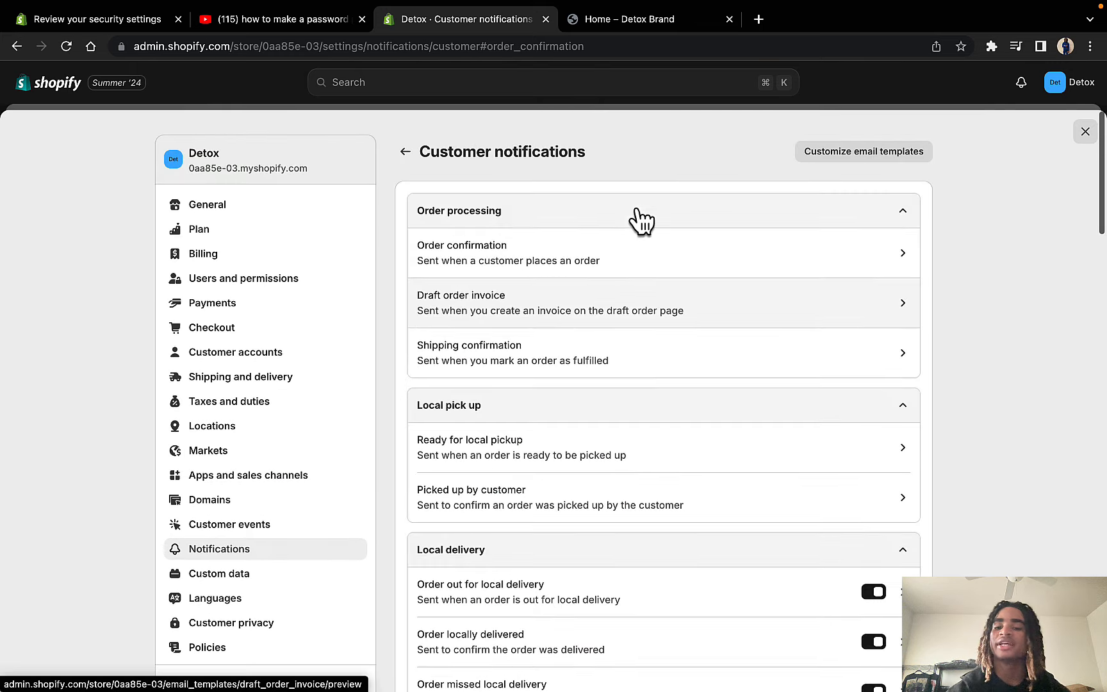
Step: Open the email template customization and set the accent color to black, #000000
click(861, 152)
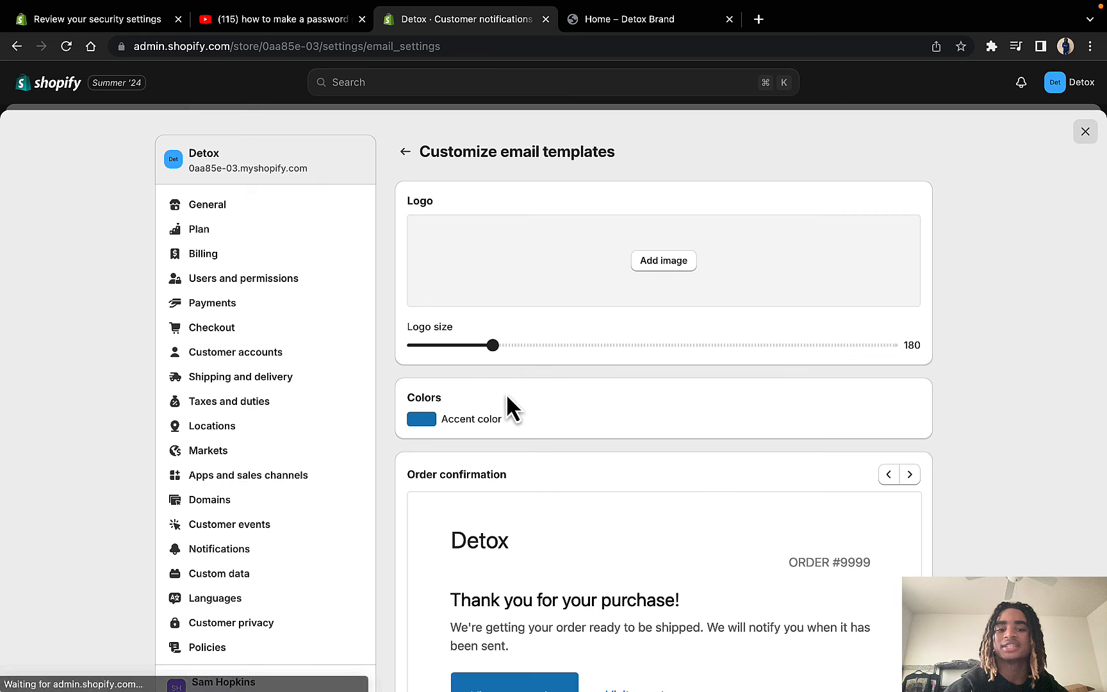
click(427, 423)
drag(462, 487, 425, 586)
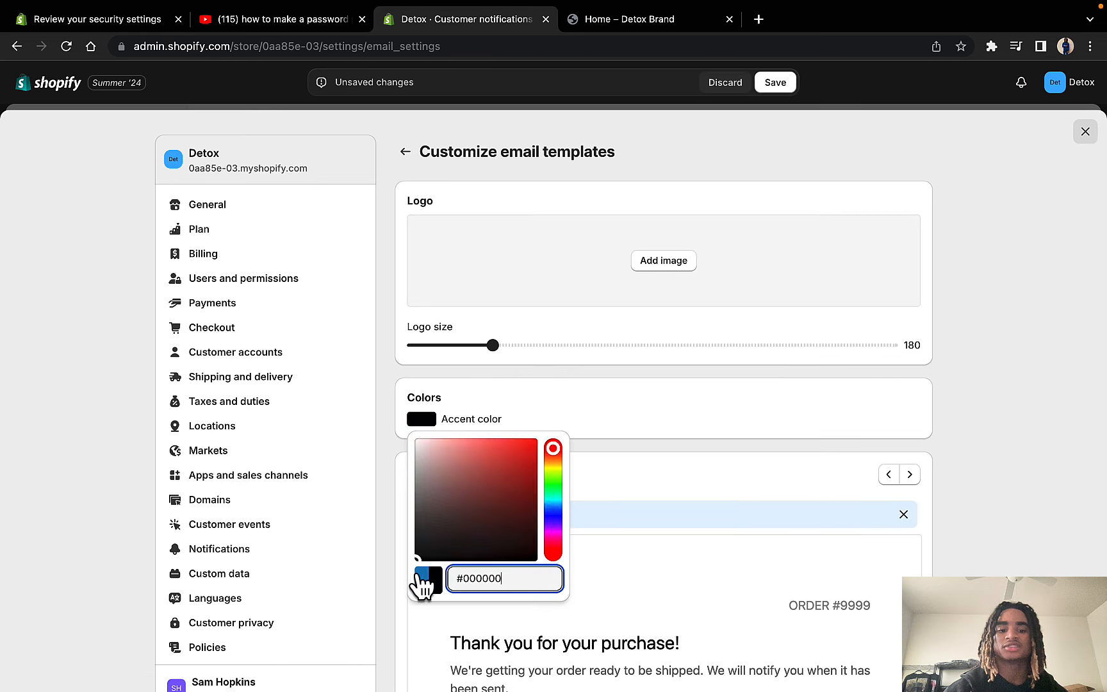
click(395, 581)
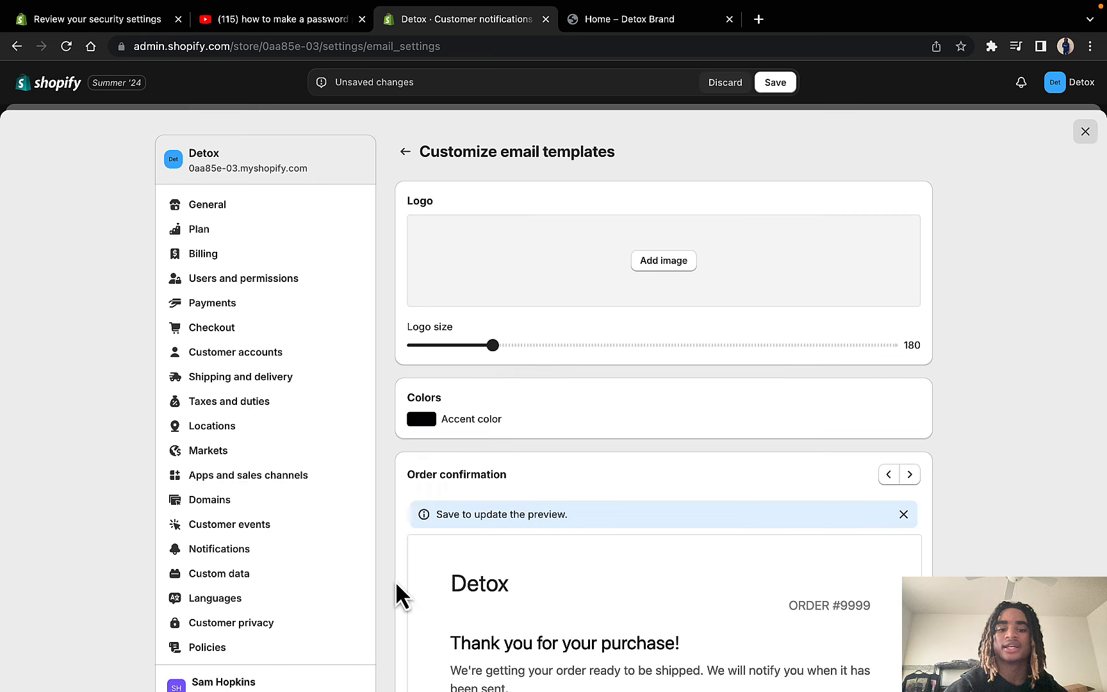
Step: Upload new logo.png as the email template logo, set the logo size to 449, and save the settings
click(655, 270)
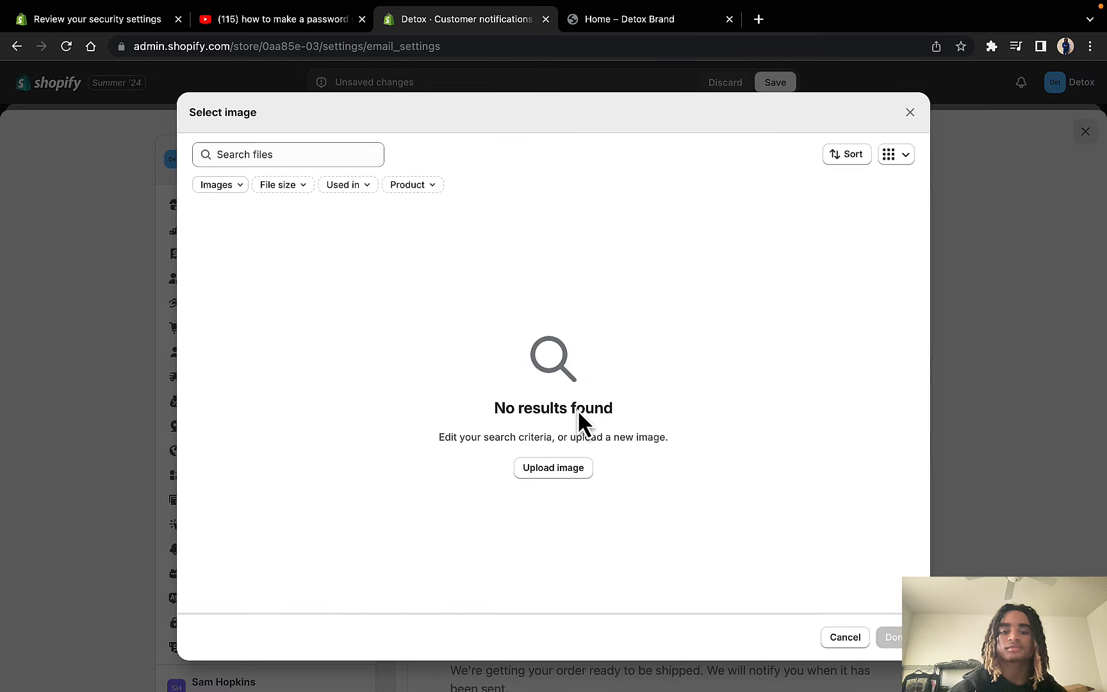
click(553, 468)
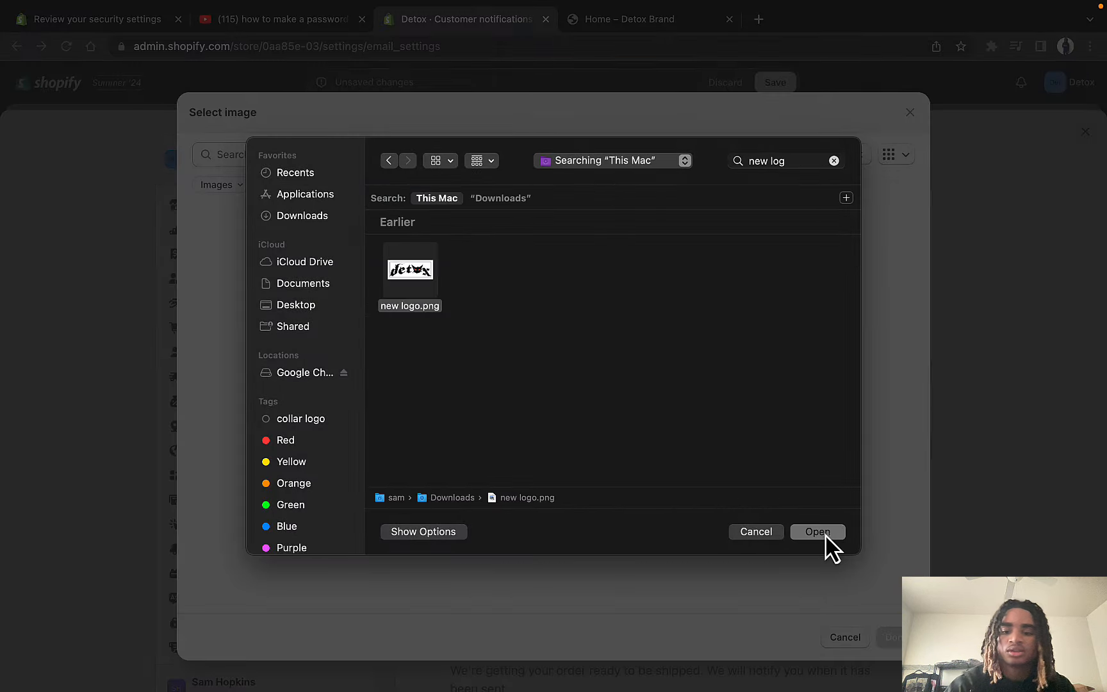
click(823, 533)
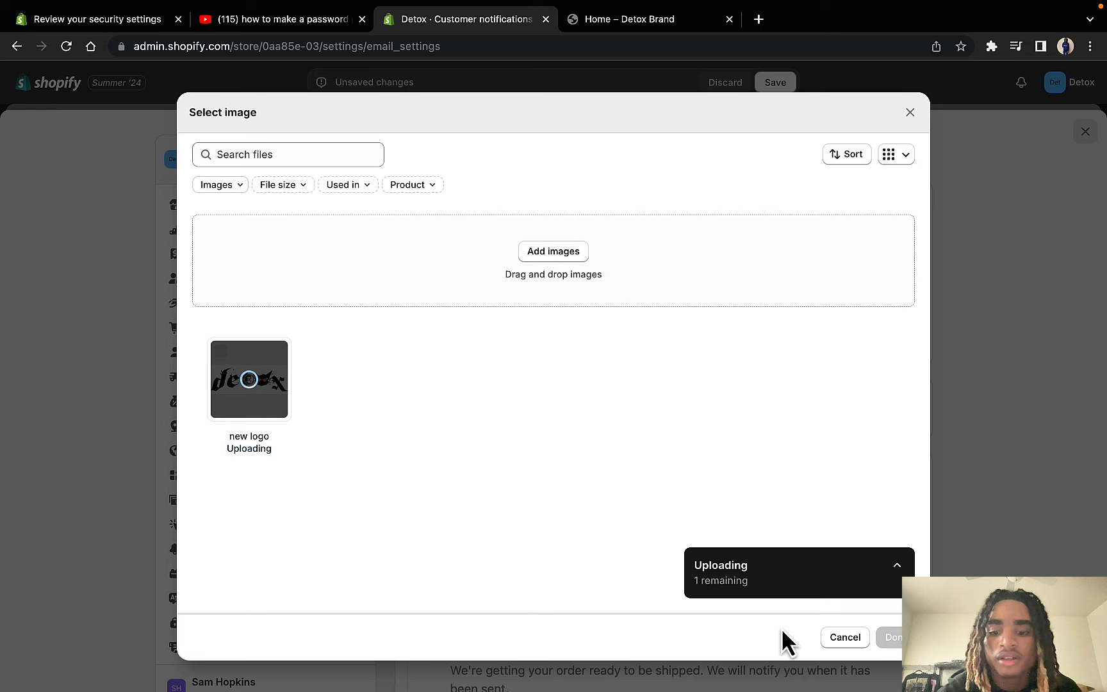
click(894, 638)
click(611, 336)
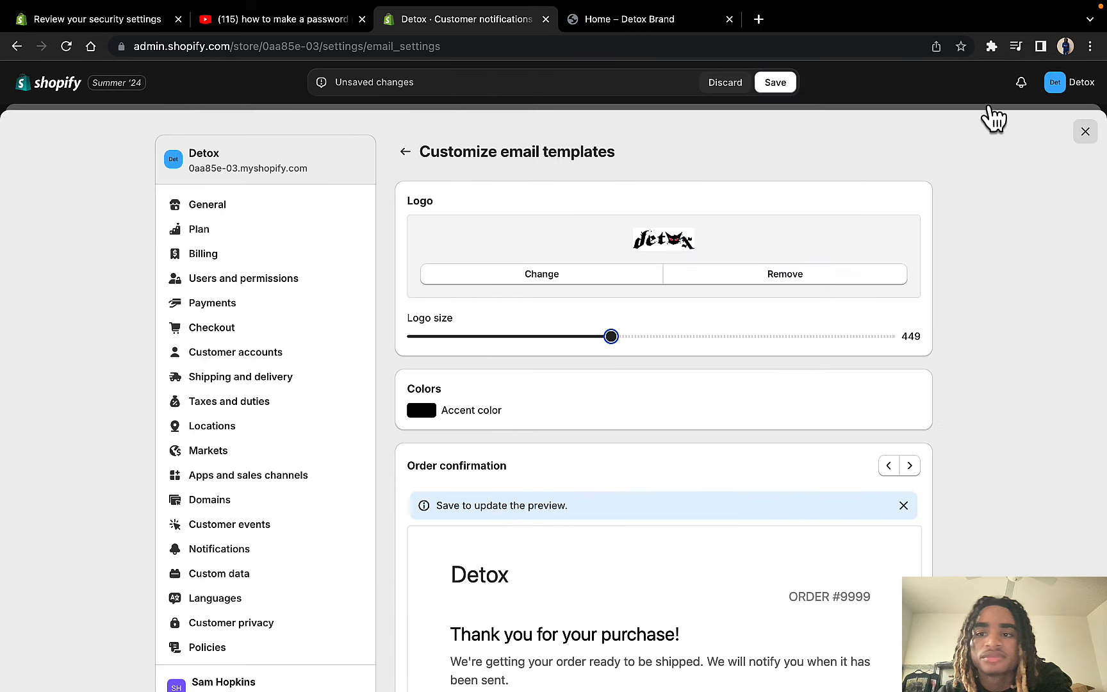
click(772, 82)
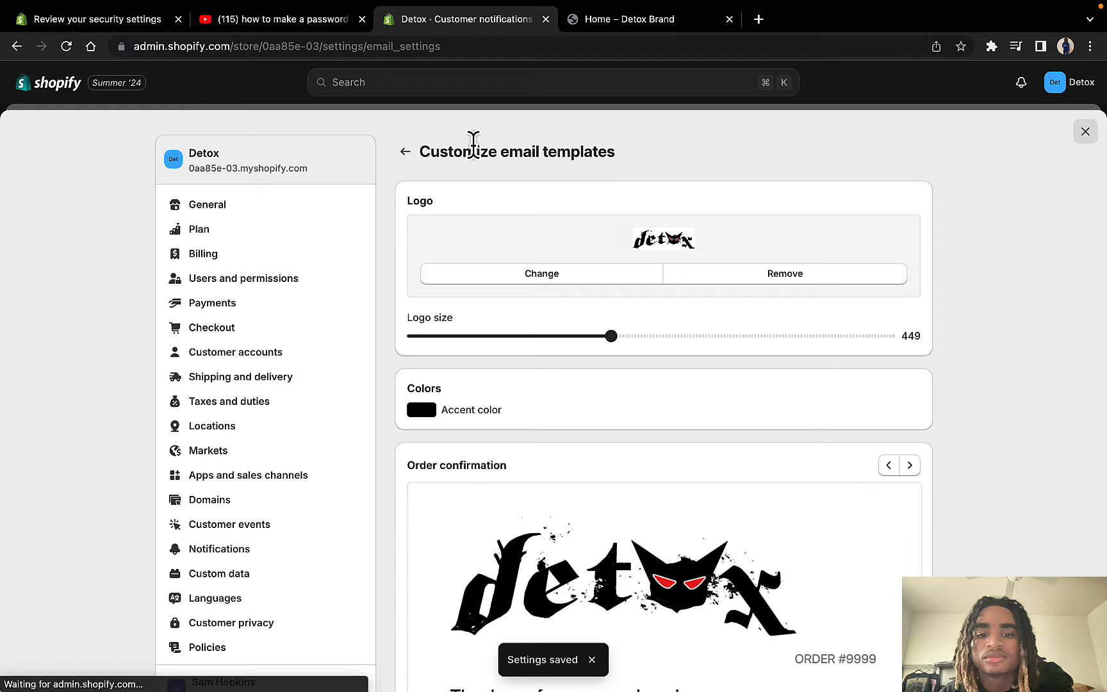
Step: Examine the Order confirmation preview with the new logo and accent color and go back to the customer notifications
scroll(535, 389, down, 10)
scroll(534, 389, up, 4)
scroll(580, 317, down, 1)
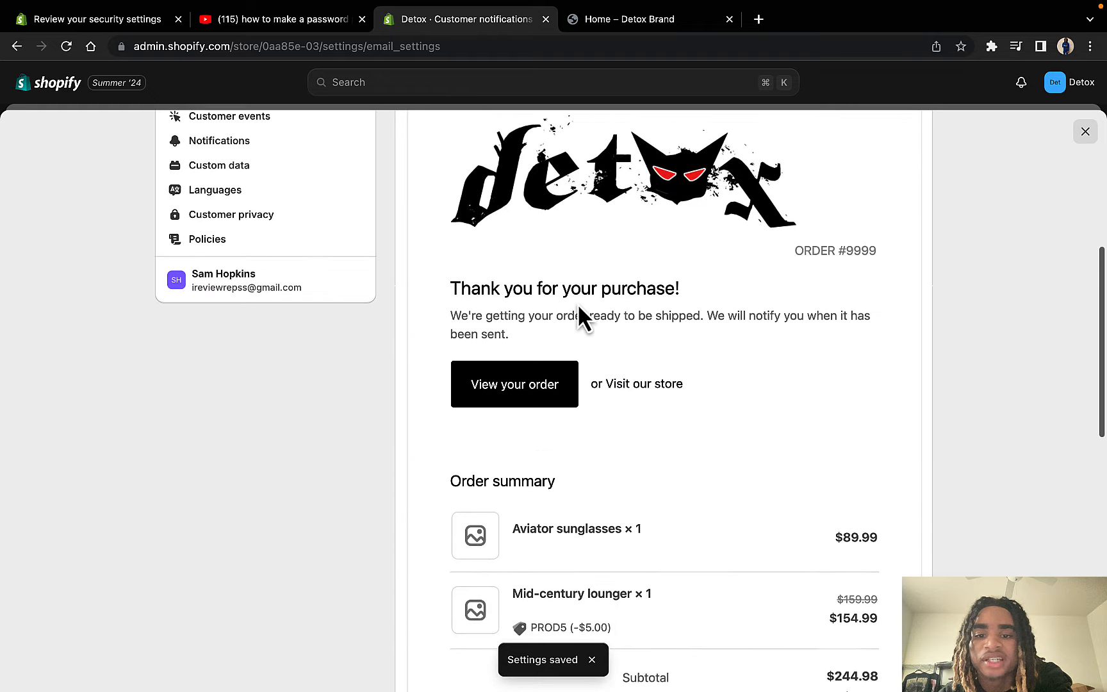
scroll(579, 317, down, 3)
scroll(579, 316, up, 5)
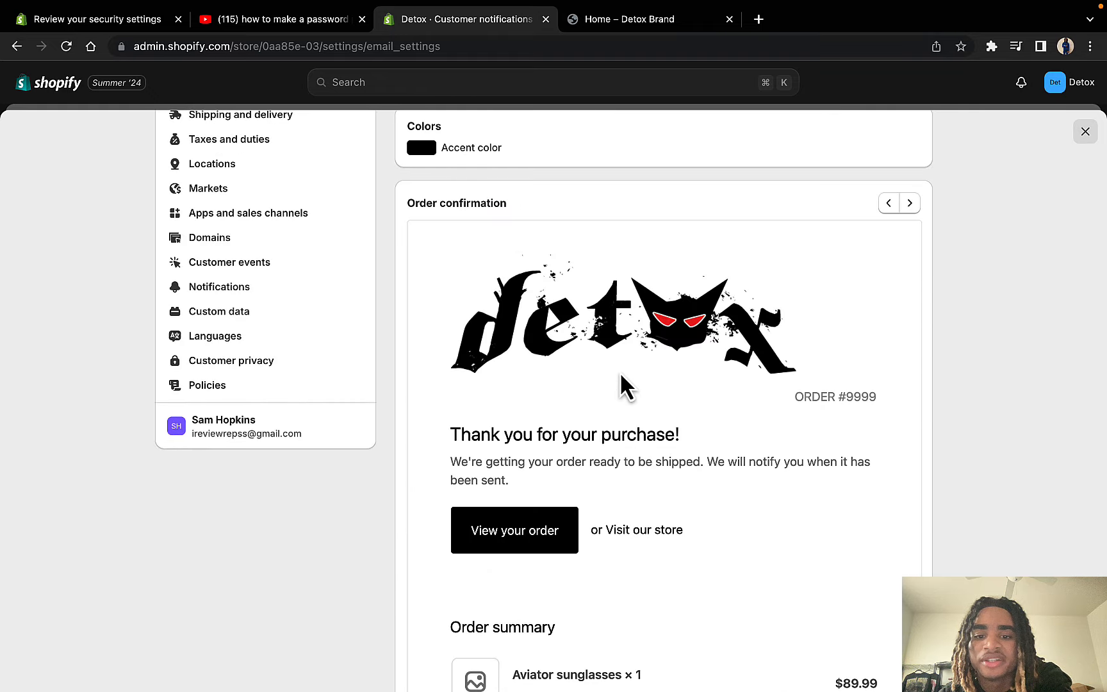
scroll(620, 372, down, 10)
scroll(619, 378, up, 7)
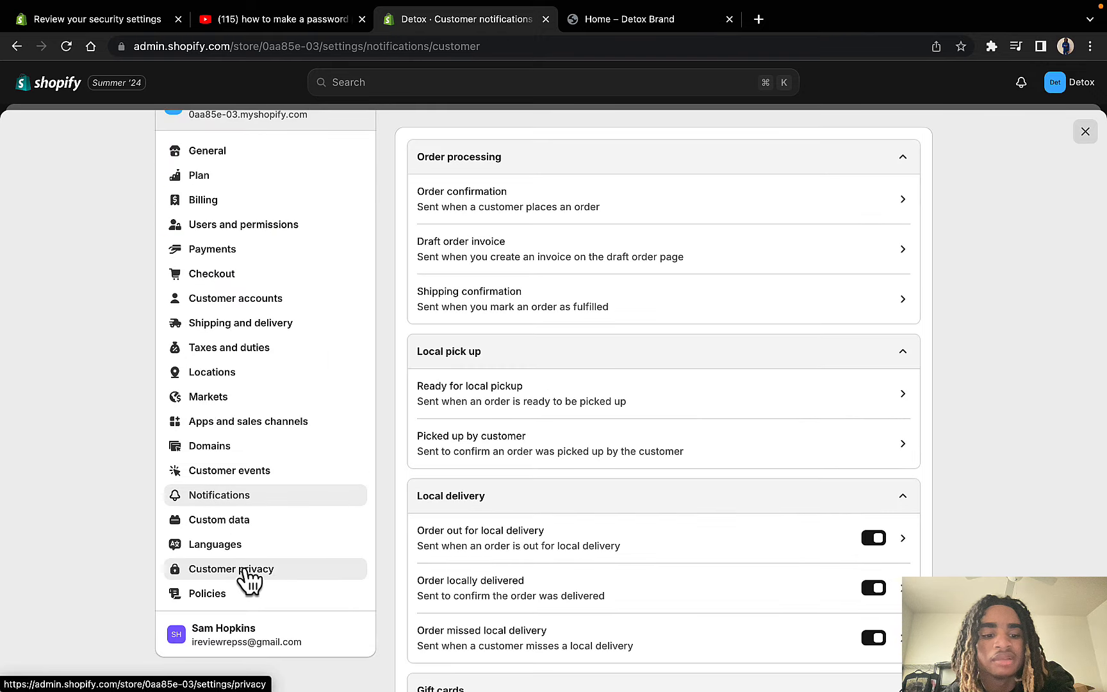
Step: Open the Policies settings and bring up the editor for the return and refund policy
scroll(243, 571, down, 1)
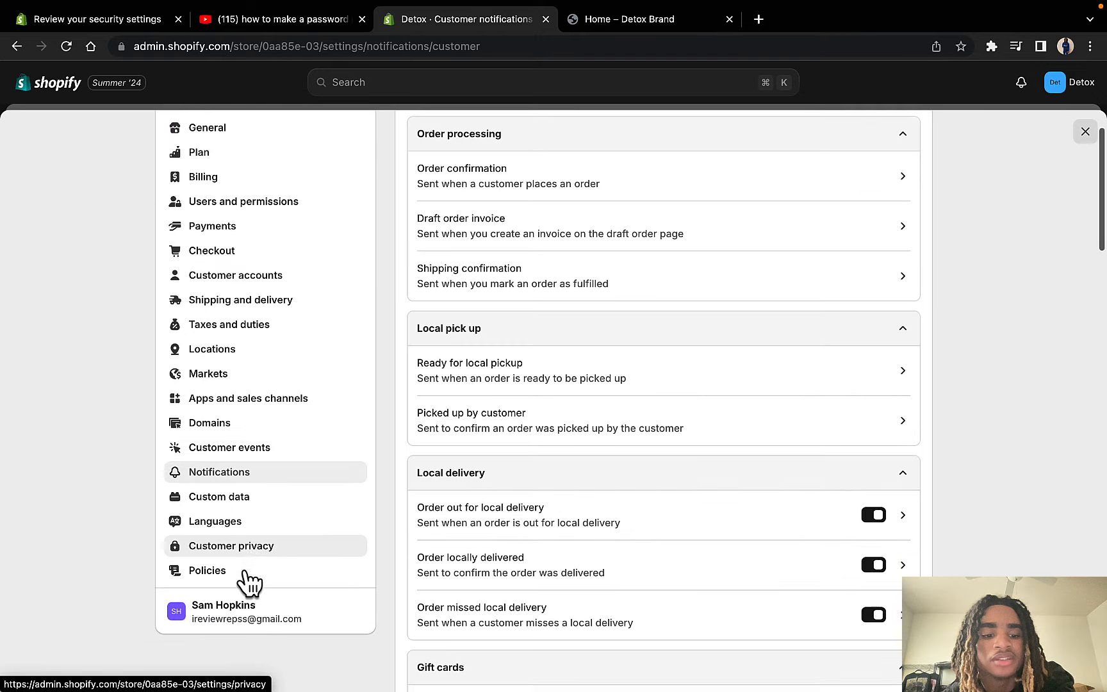
click(238, 572)
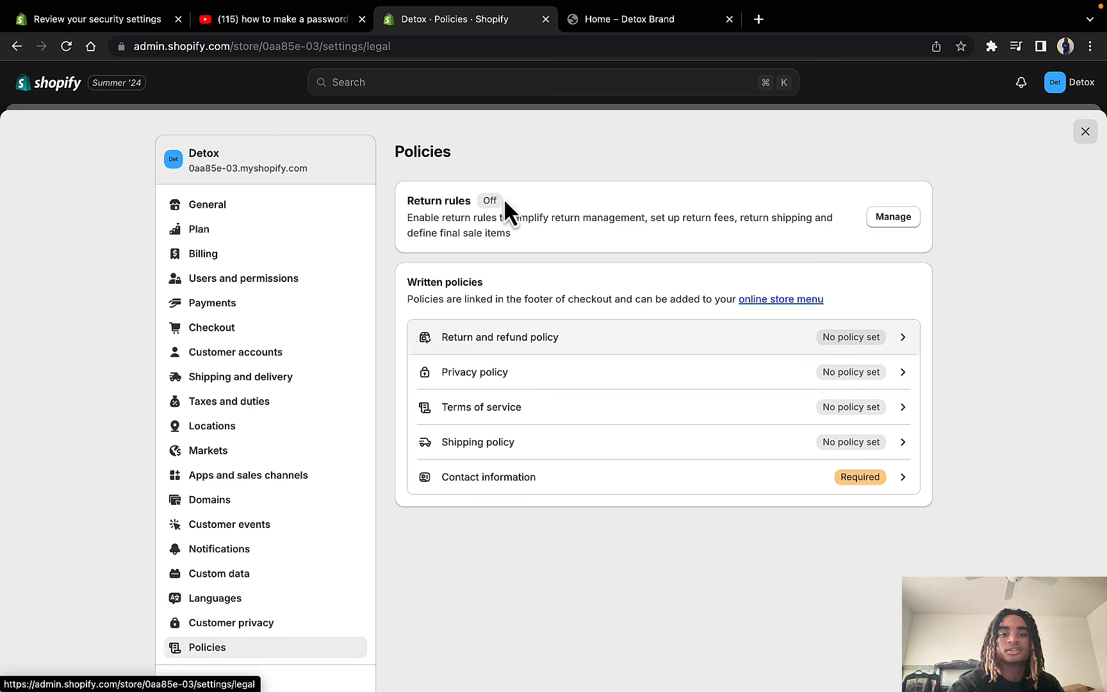
mouse_move(712, 3)
scroll(606, 327, down, 1)
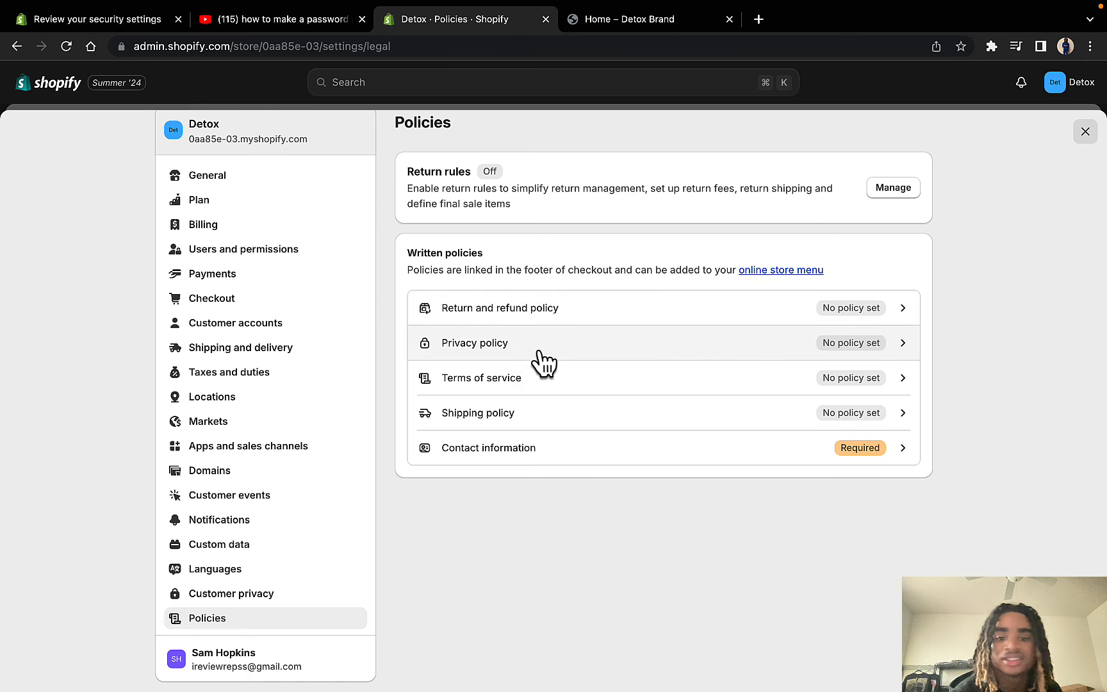
click(651, 321)
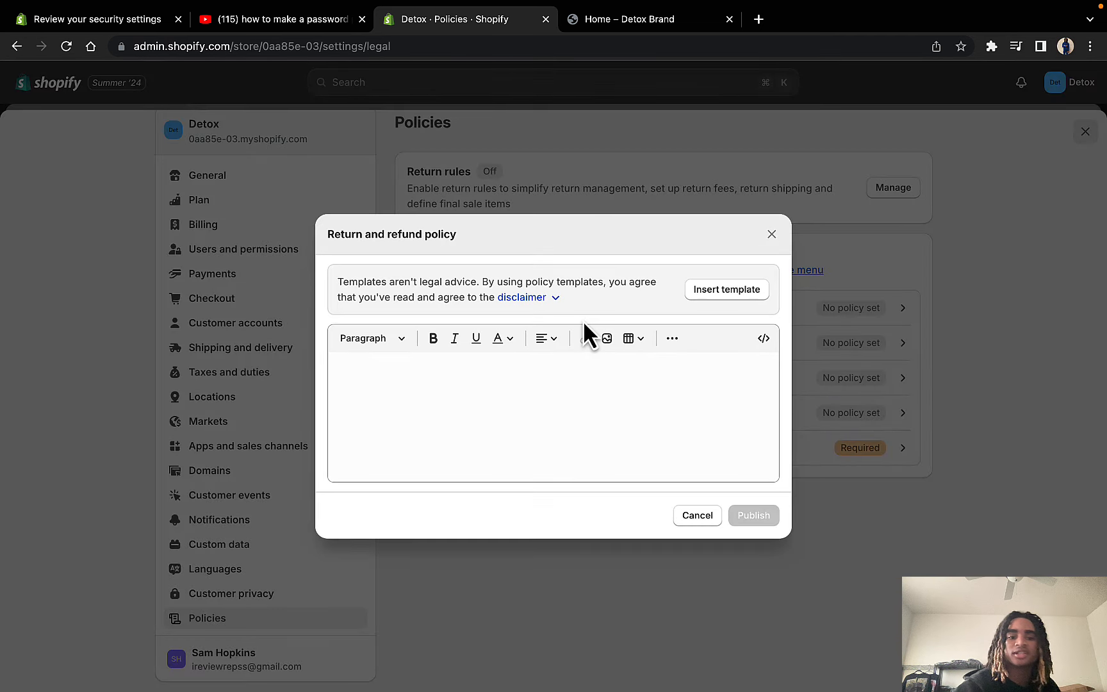
Step: Insert the template into the return and refund policy and read through its text
click(507, 397)
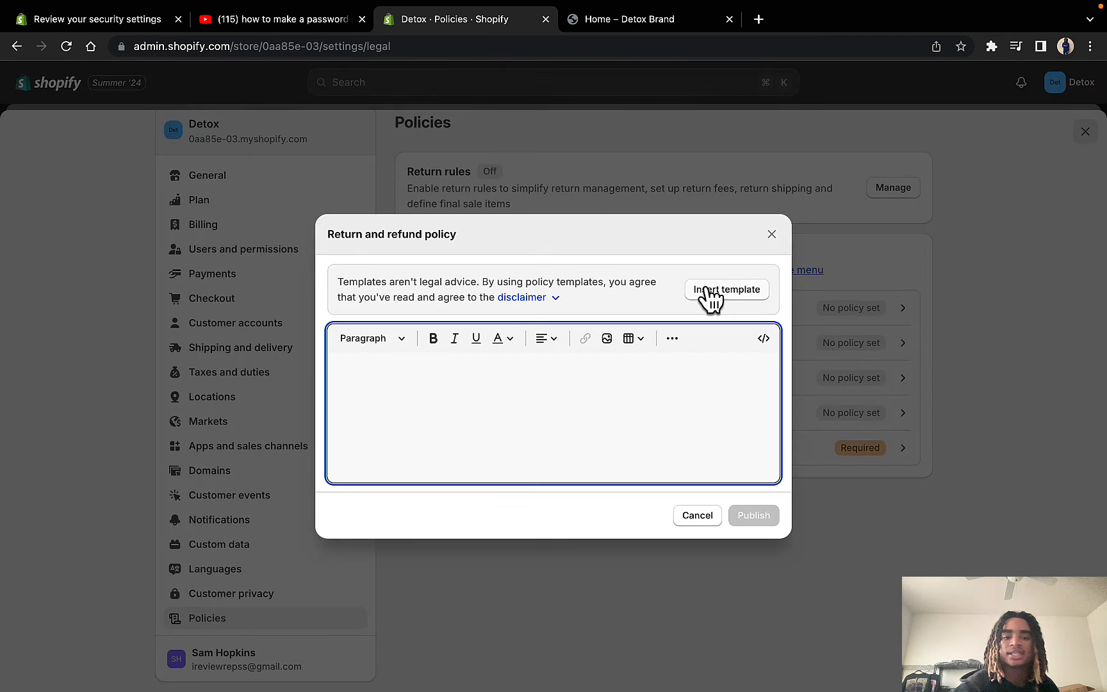
click(747, 296)
scroll(610, 463, up, 5)
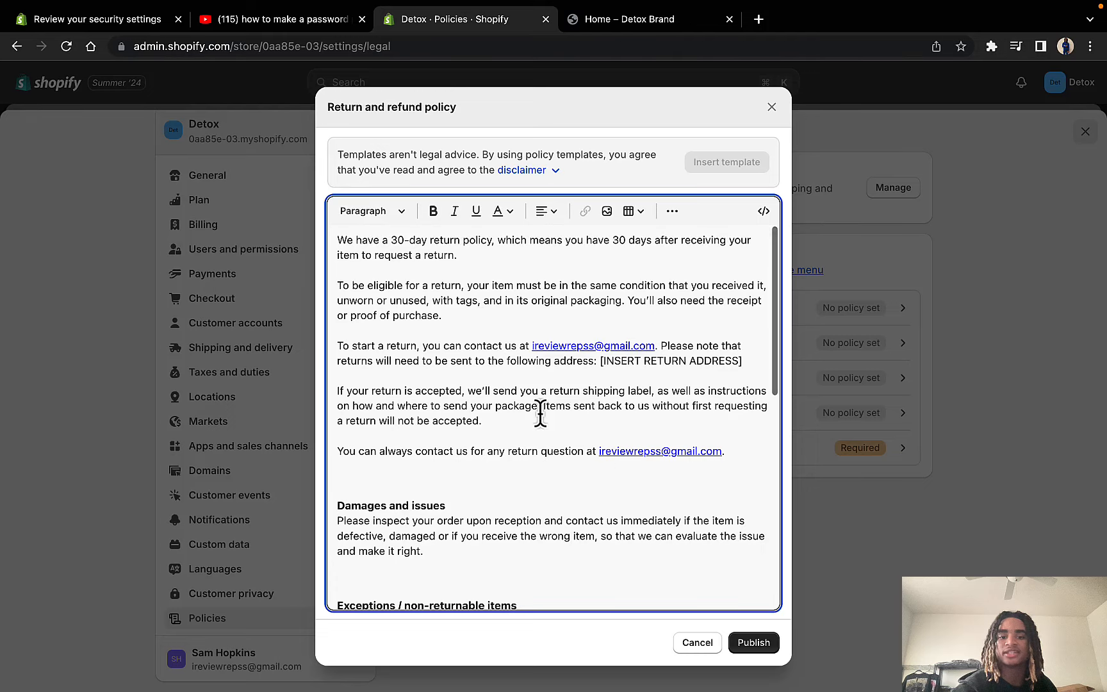
scroll(480, 321, down, 10)
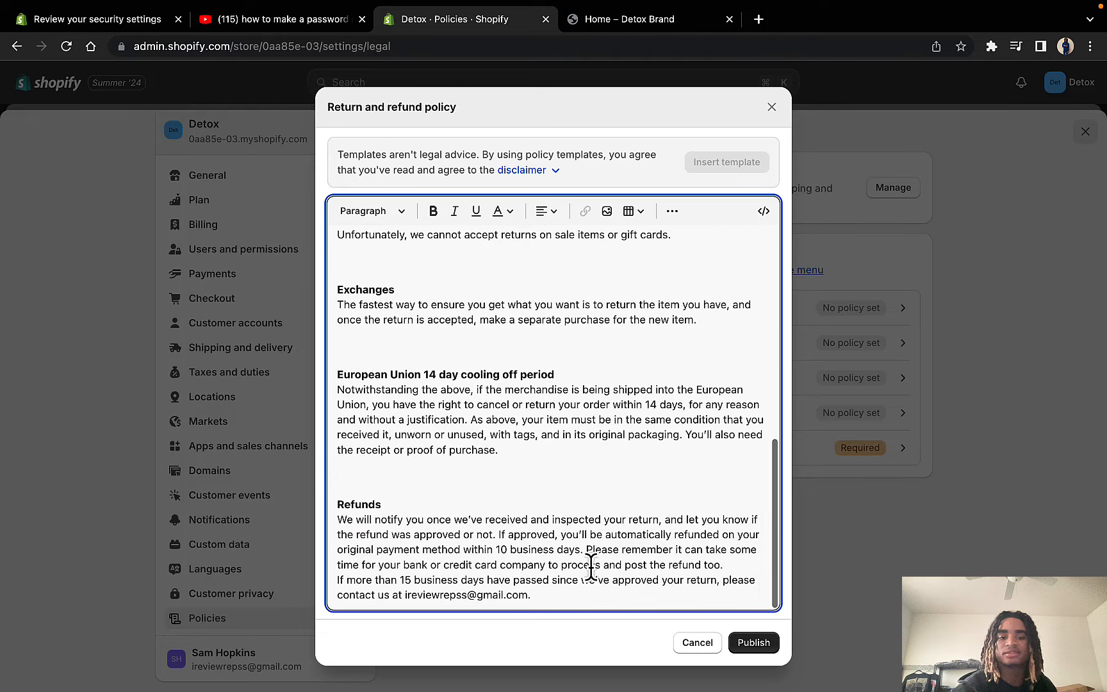
scroll(516, 570, up, 5)
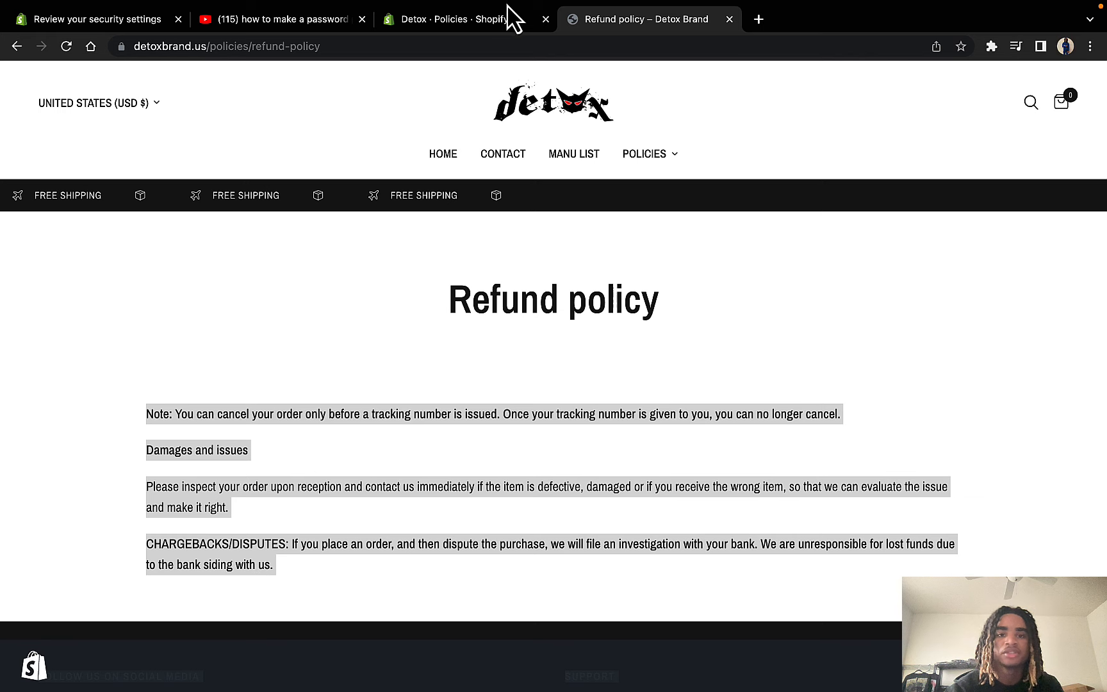
Step: Replace the whole return and refund policy template with the refund policy text copied from the Detox Brand website
click(497, 24)
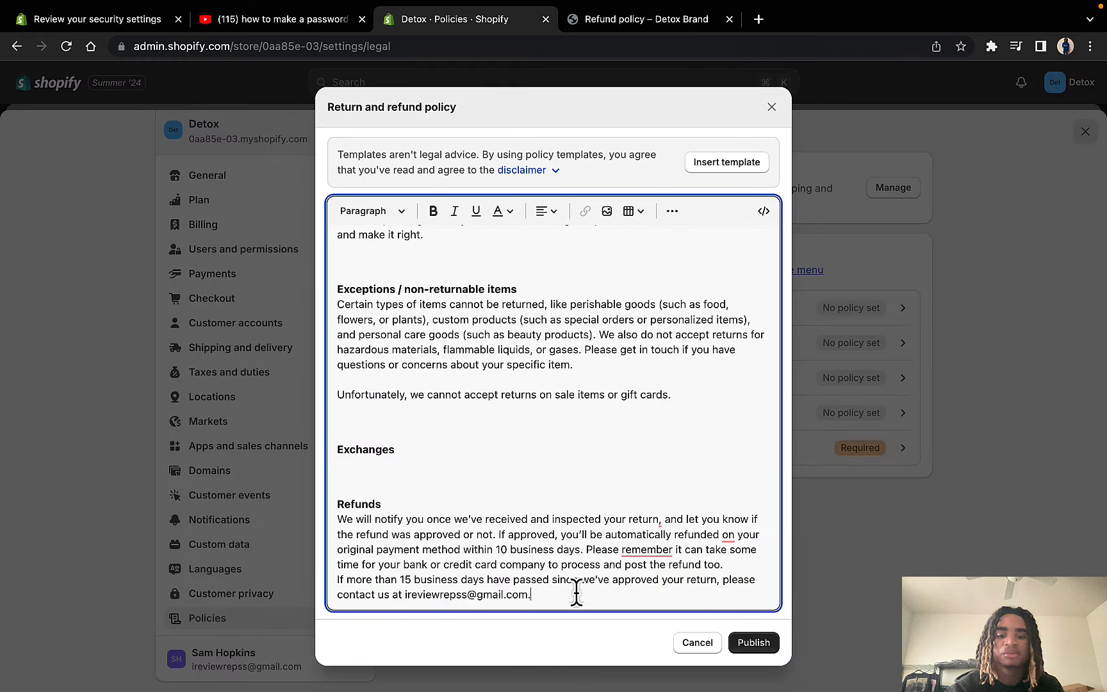
drag(576, 593, 378, 5)
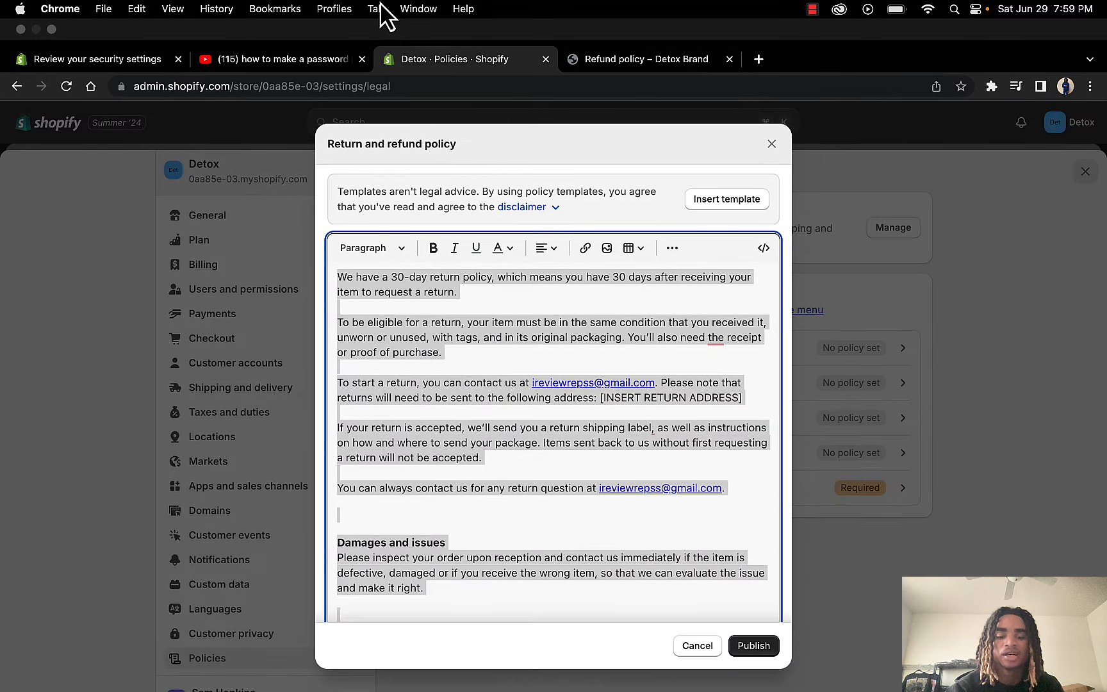
key(super+v)
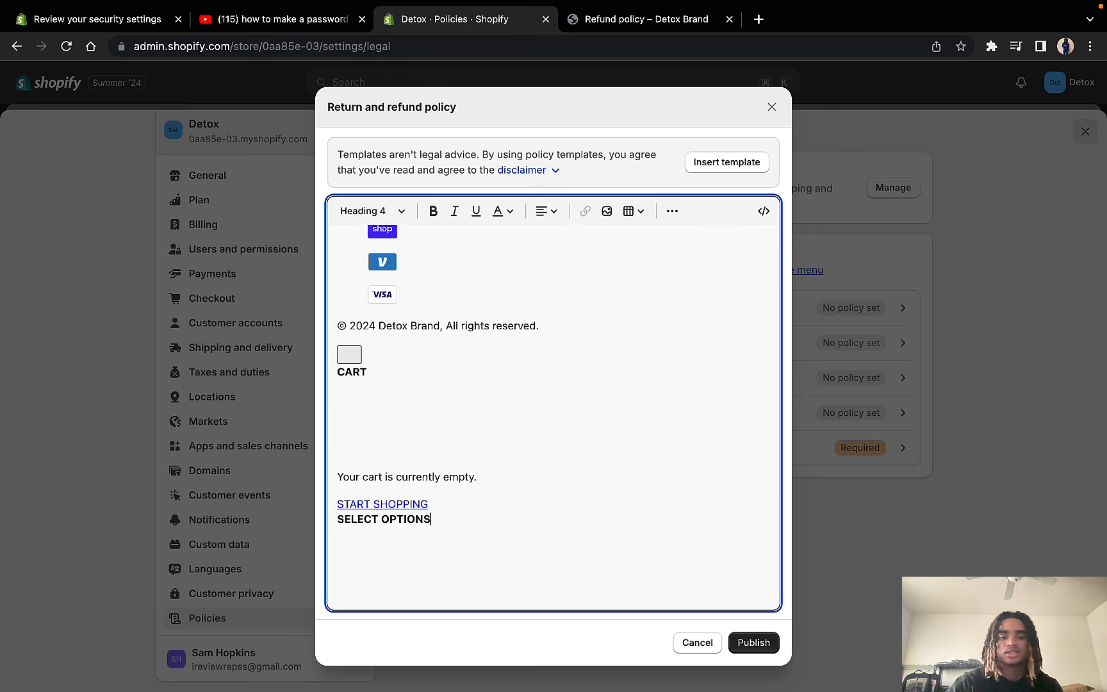
Step: Delete the website footer leftovers pasted below the refund policy, such as the cart, payment icons, support links and social media content
key(BackSpace)
key(BackSpace)
key(BackSpace)
key(BackSpace)
key(BackSpace)
key(BackSpace)
key(BackSpace)
key(BackSpace)
key(BackSpace)
drag(415, 563, 334, 305)
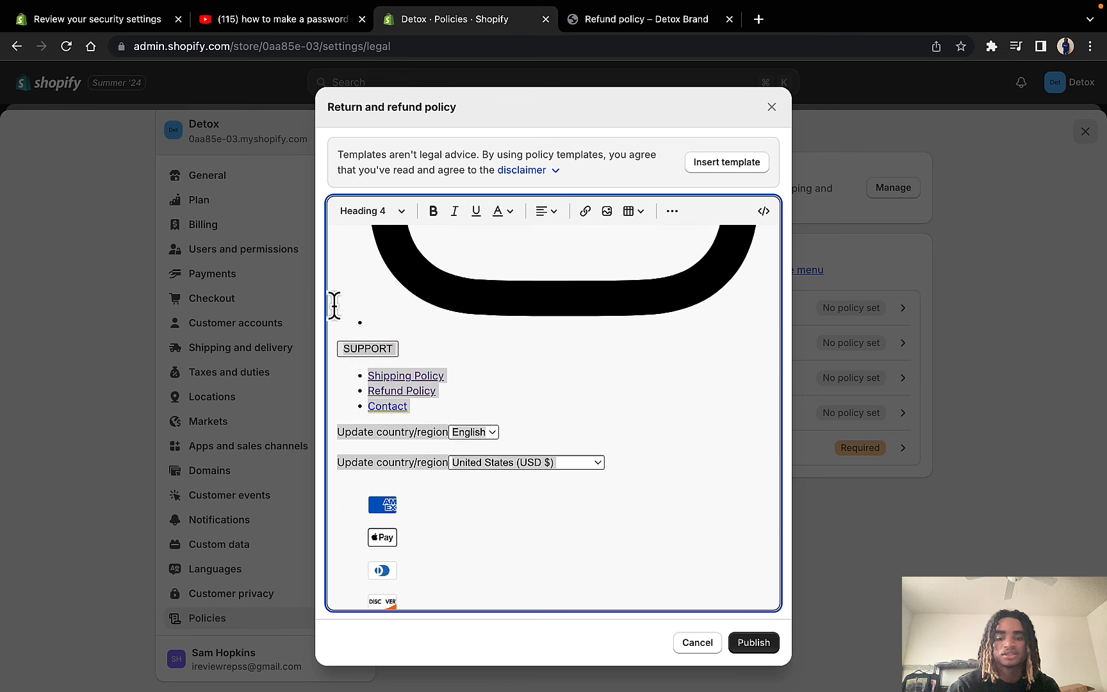
key(BackSpace)
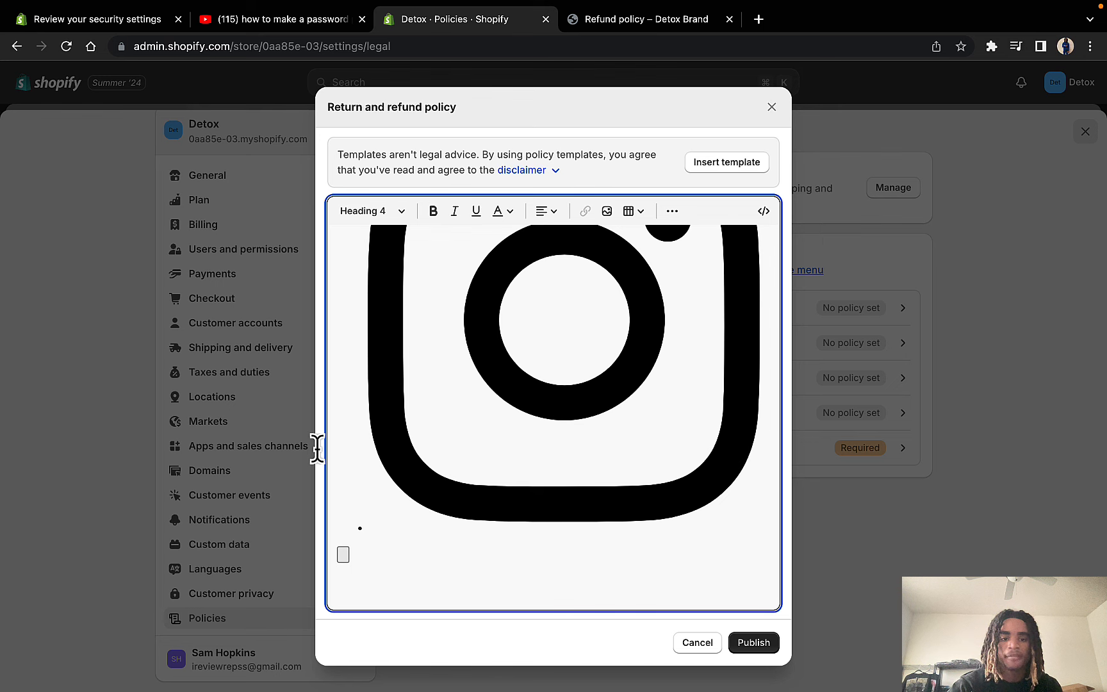
scroll(375, 267, up, 5)
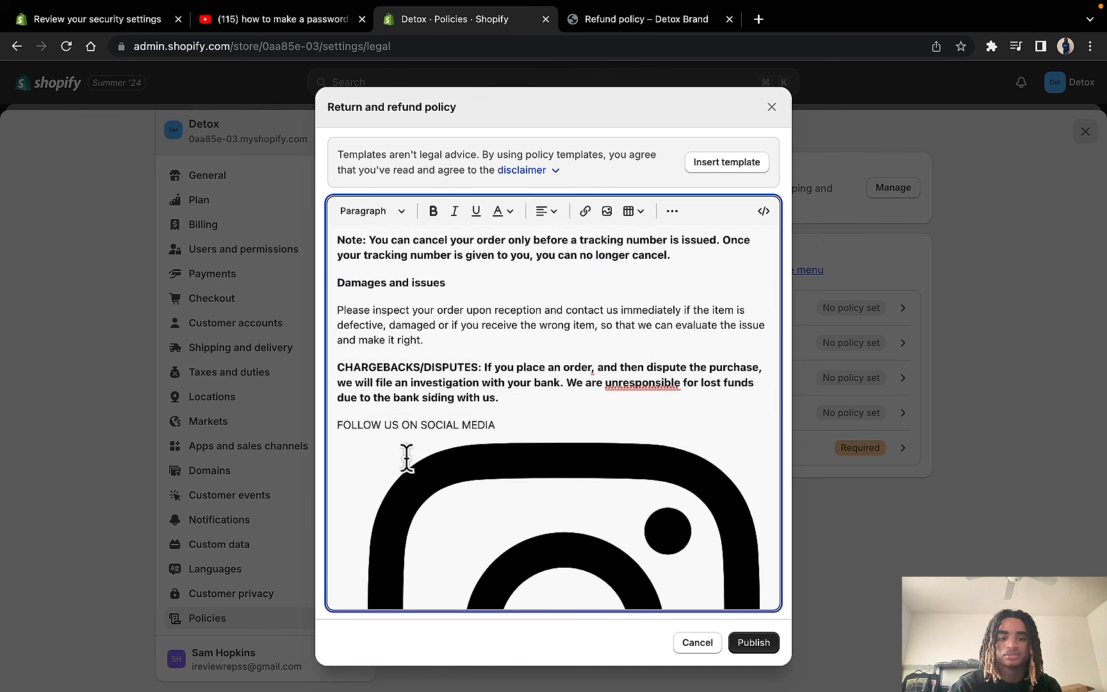
Step: Check the order cancellation note, damages heading and chargebacks paragraph, and publish the return and refund policy
triple_click(459, 257)
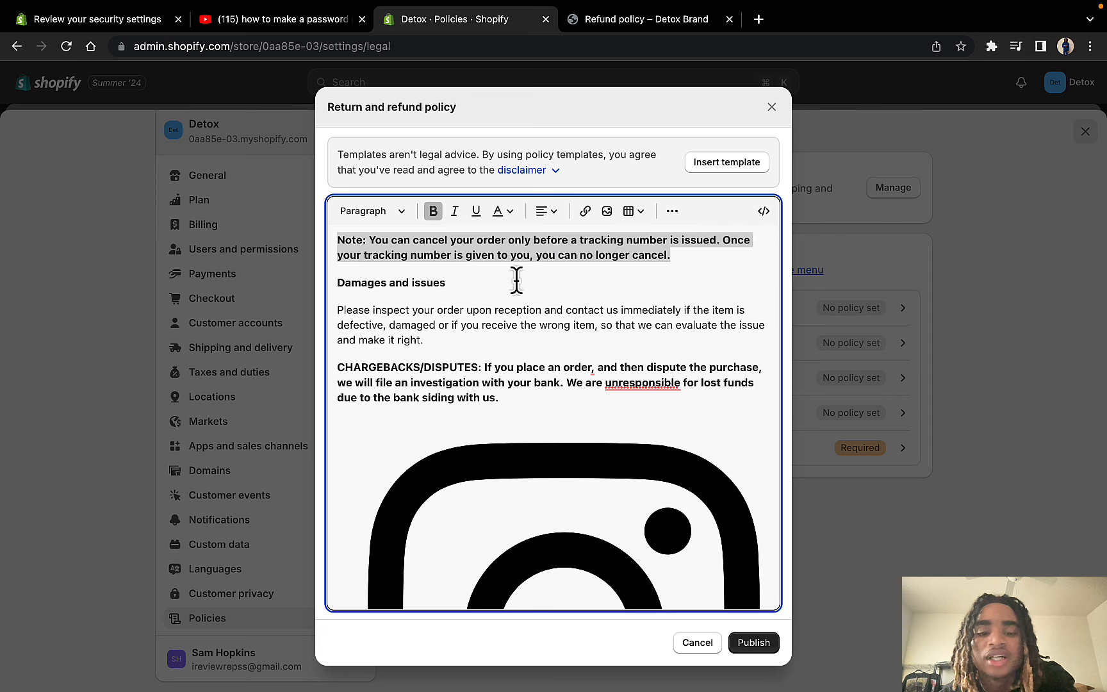
click(391, 308)
triple_click(423, 287)
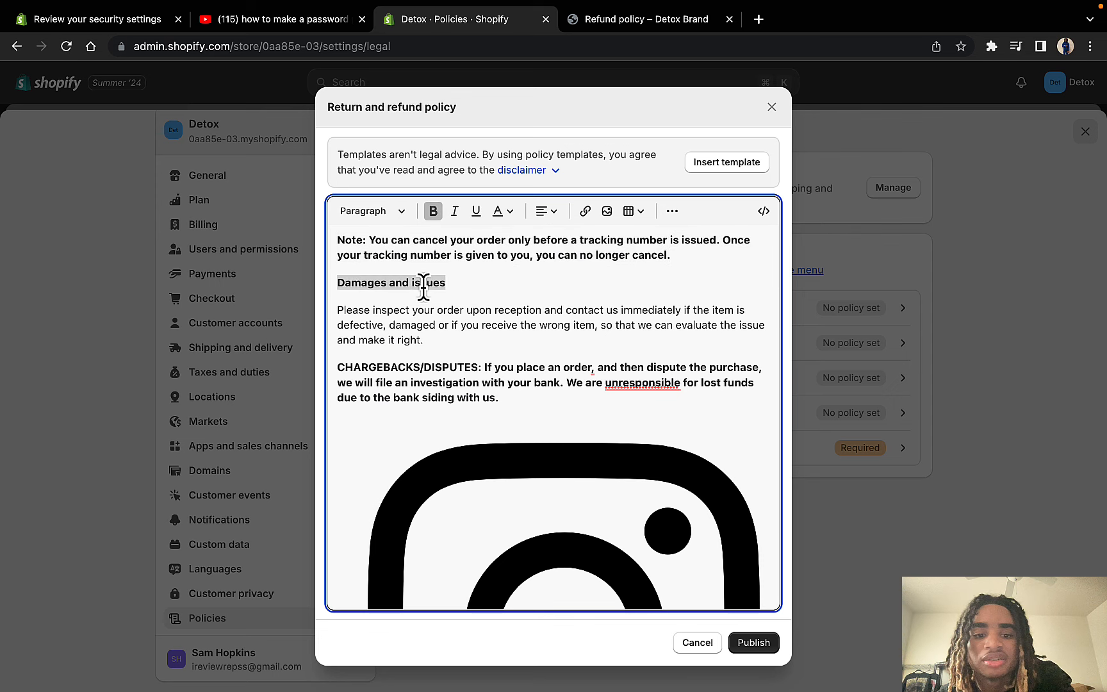
click(410, 396)
triple_click(410, 396)
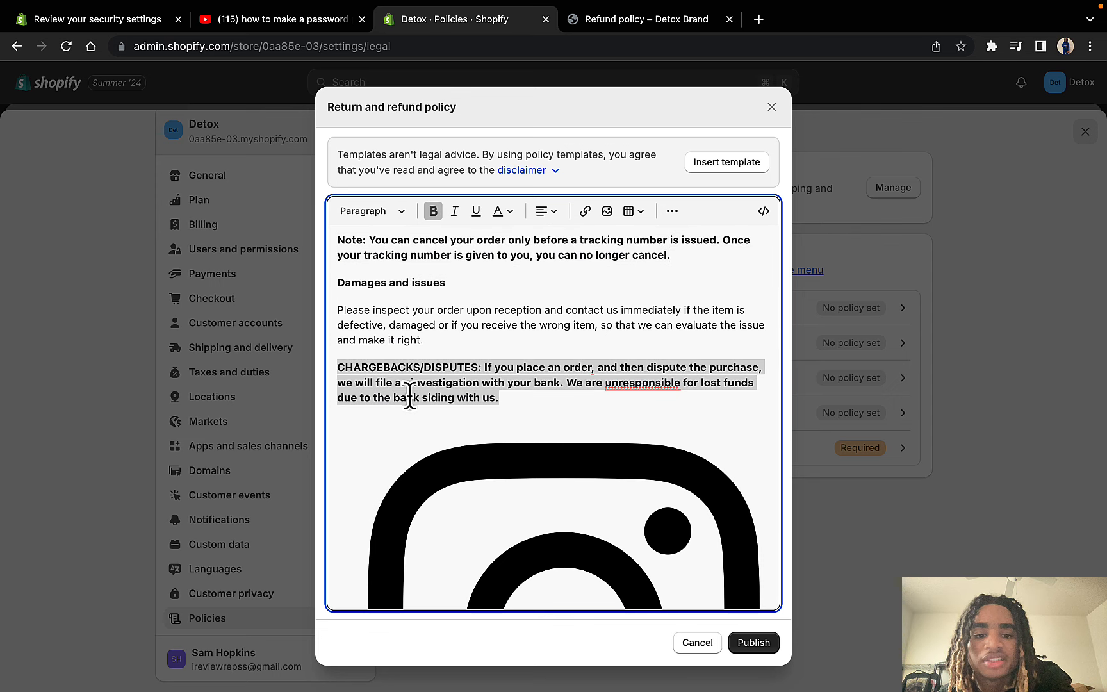
click(743, 639)
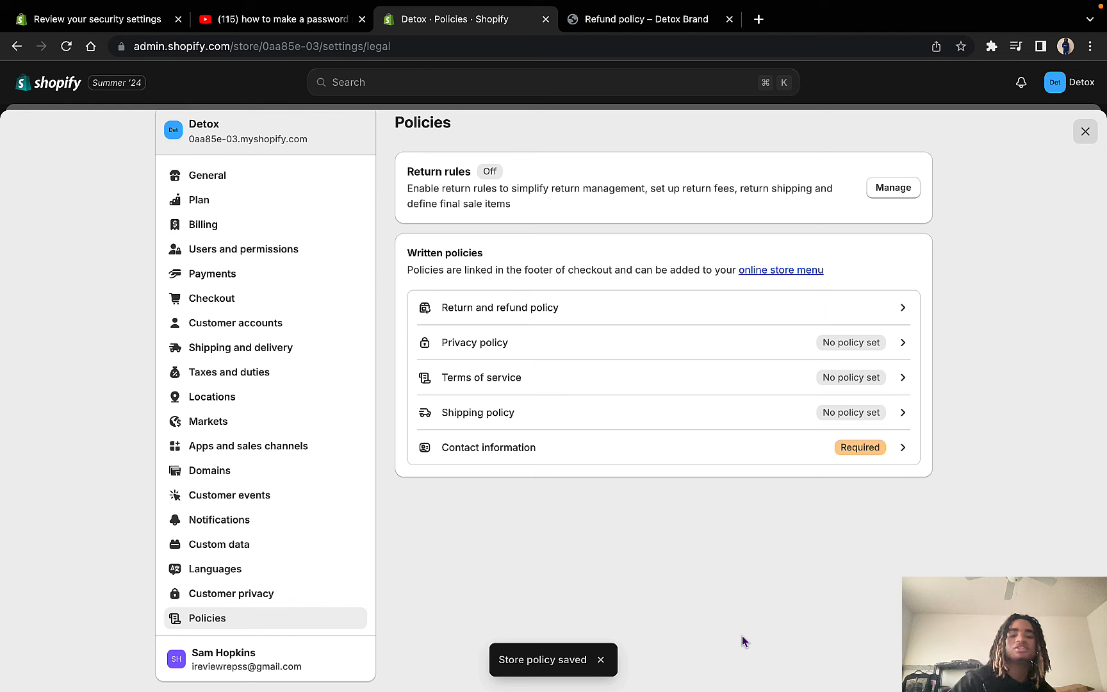
Step: Insert the template into the privacy policy, skim its text and close the editor without publishing
click(699, 344)
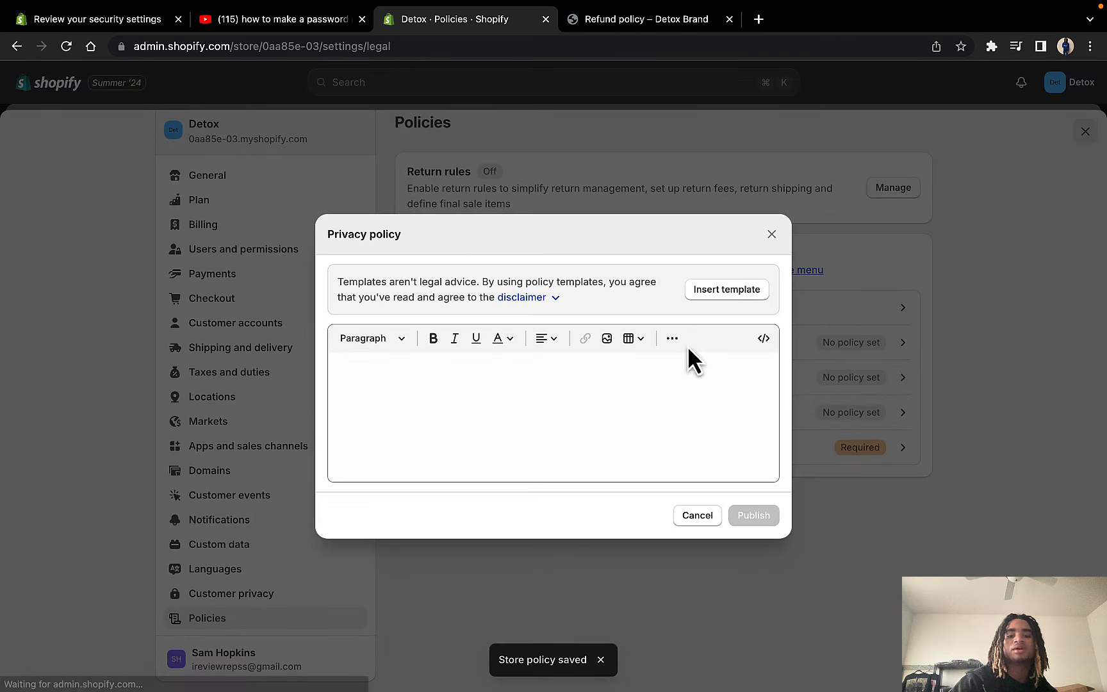
click(730, 299)
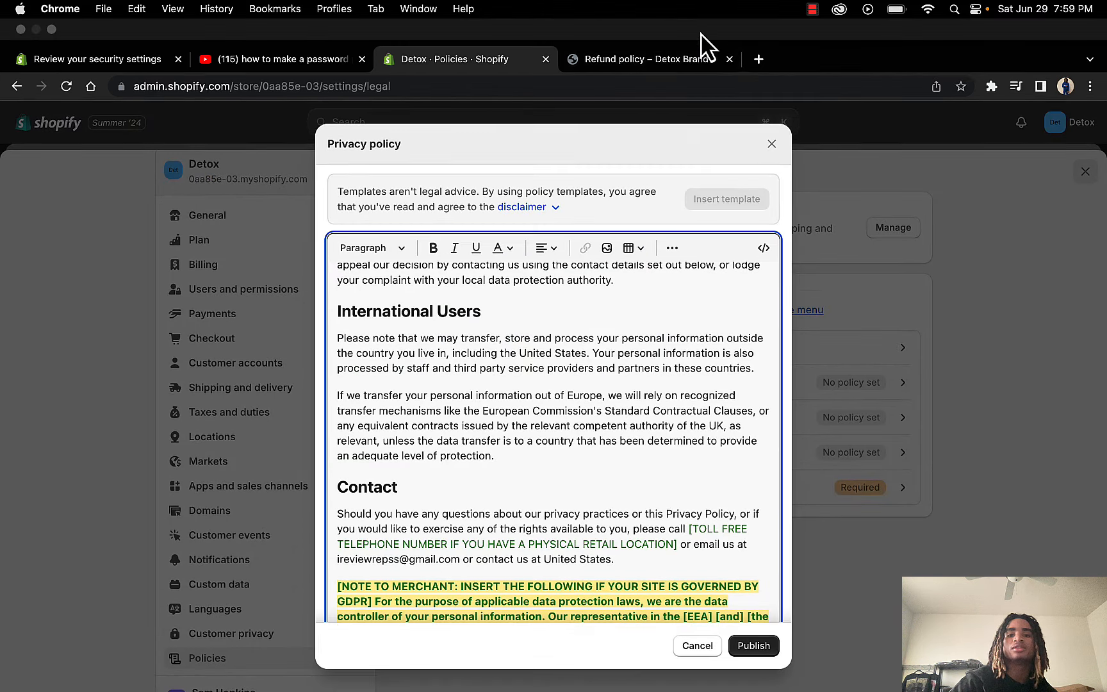
click(771, 145)
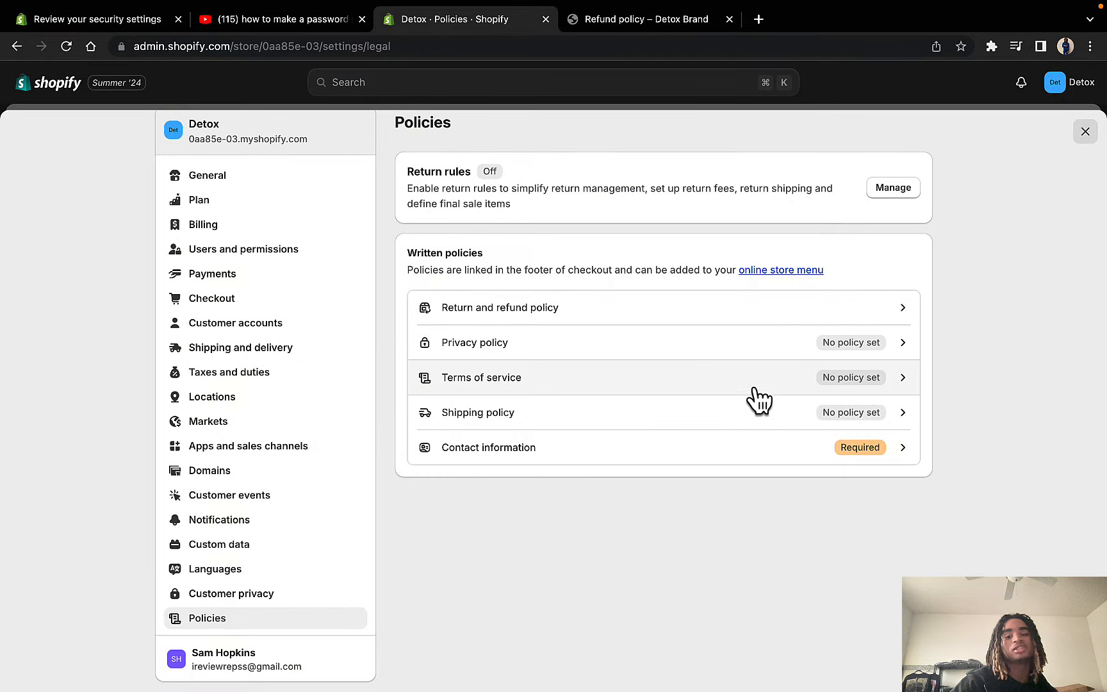
Step: Look at the empty editors for the shipping policy and the contact information and close both
click(730, 413)
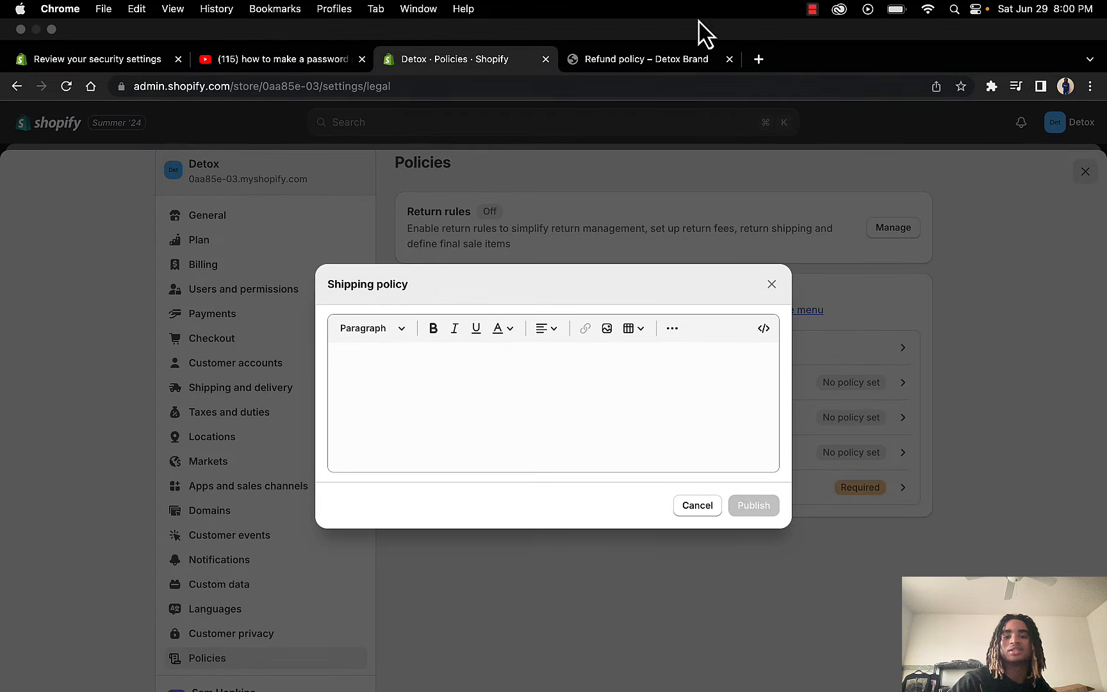
click(570, 416)
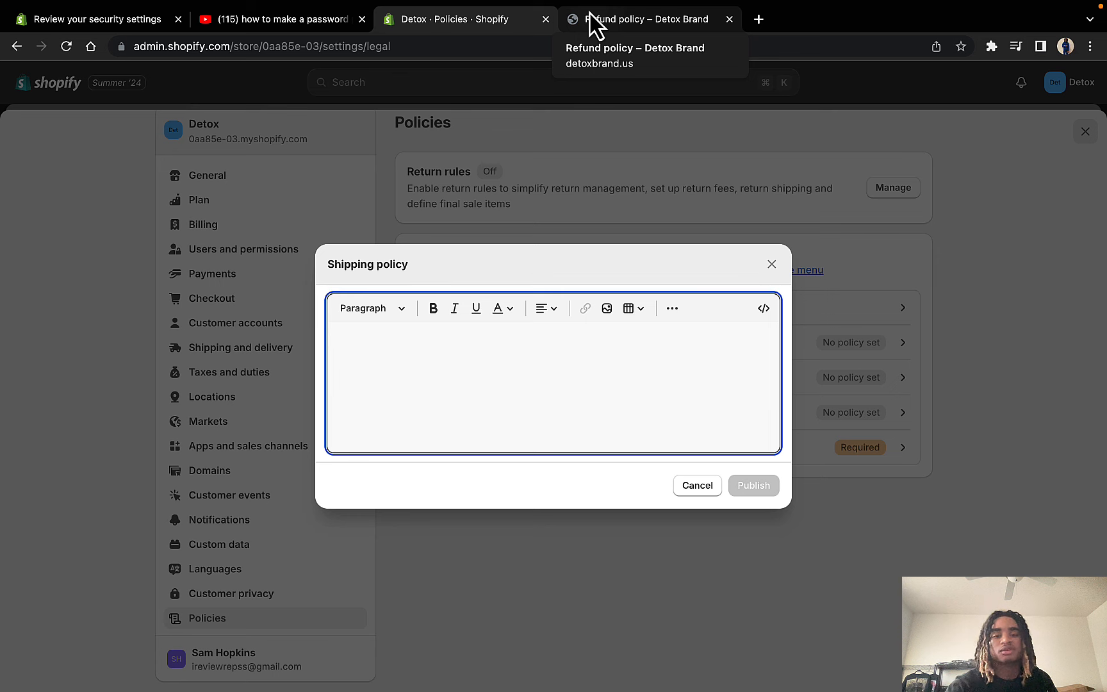
click(771, 264)
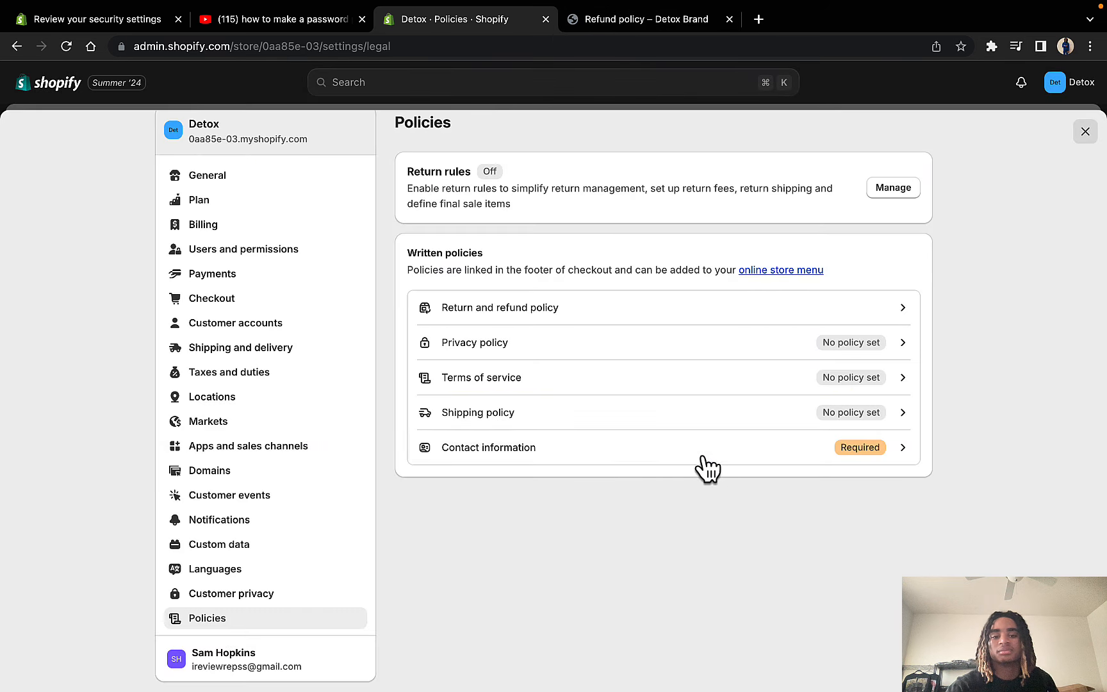
click(761, 452)
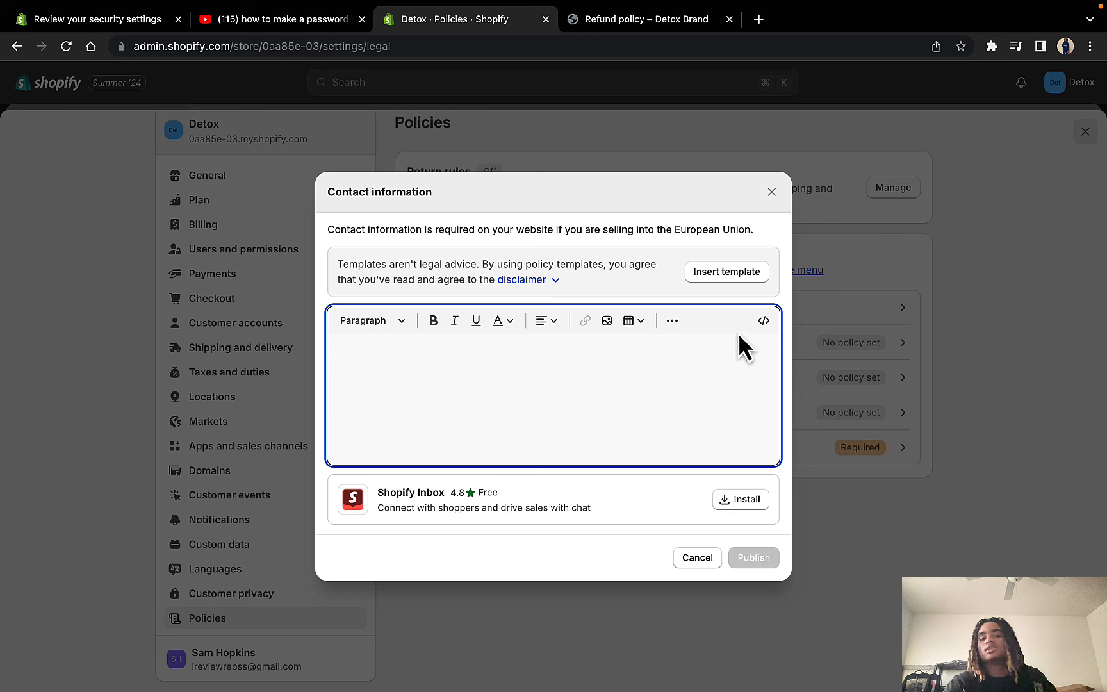
click(772, 192)
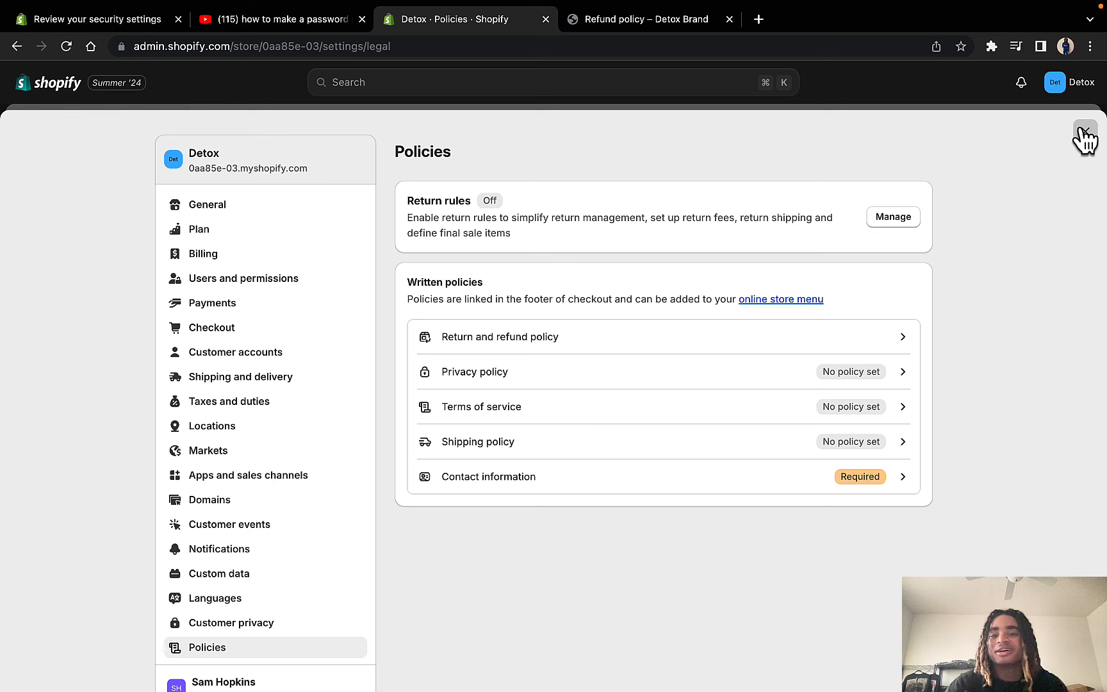
Step: Leave the store settings and start a new product with the title "T shirt"
mouse_move(1030, 3)
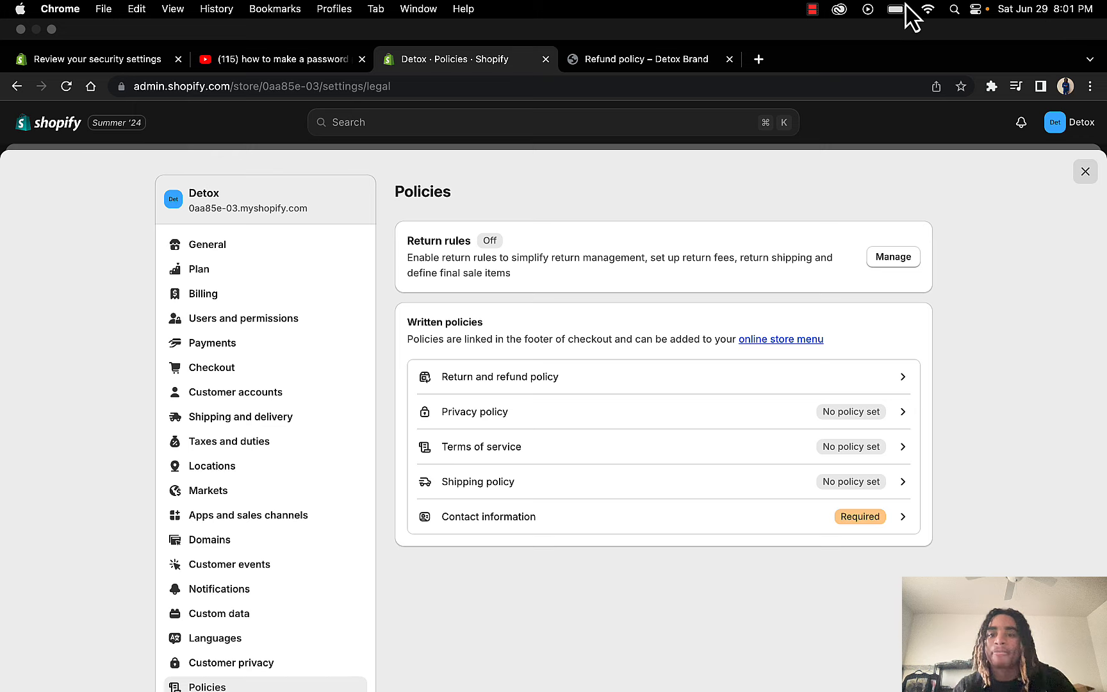
key(Escape)
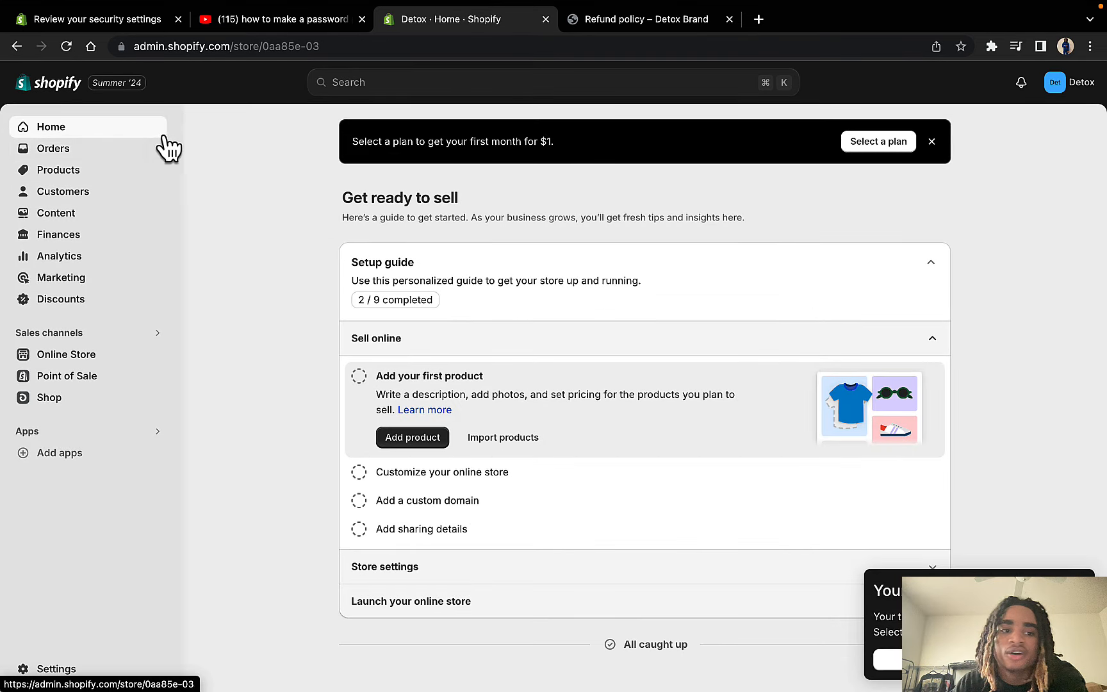
click(67, 173)
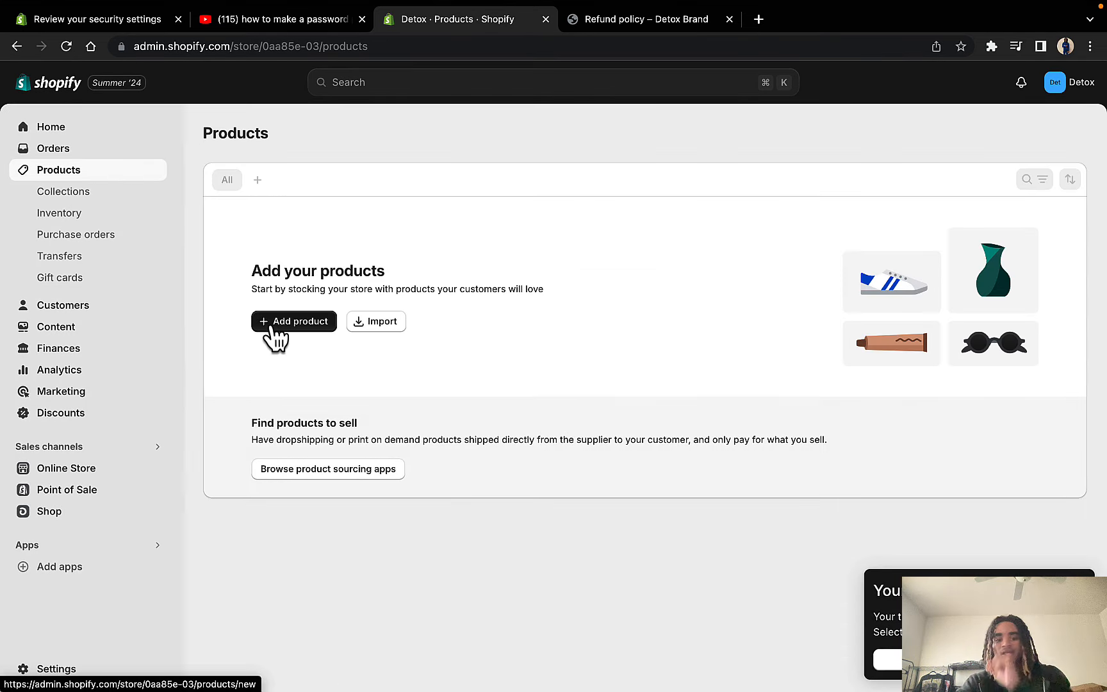
click(276, 330)
click(429, 208)
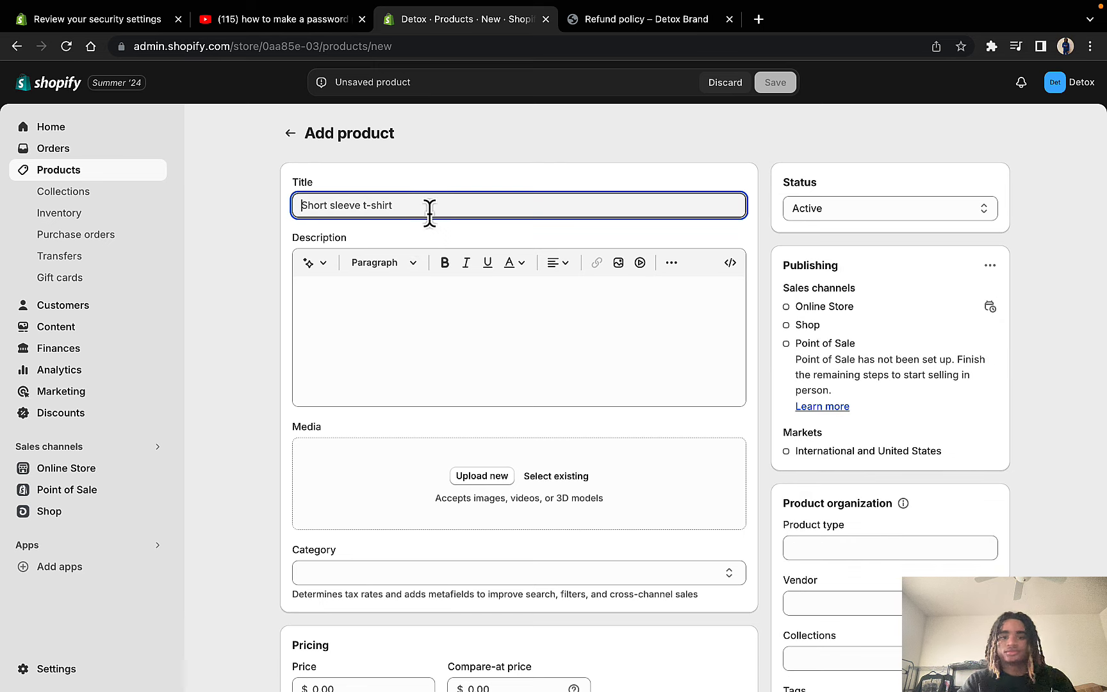
text(T shirt)
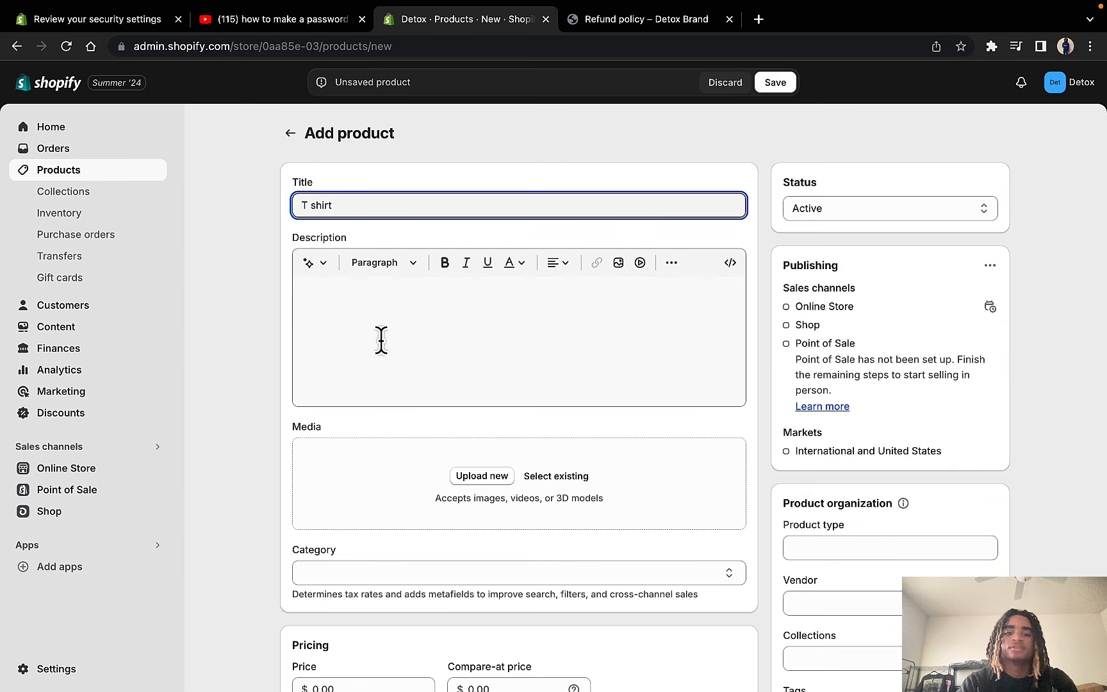
click(381, 340)
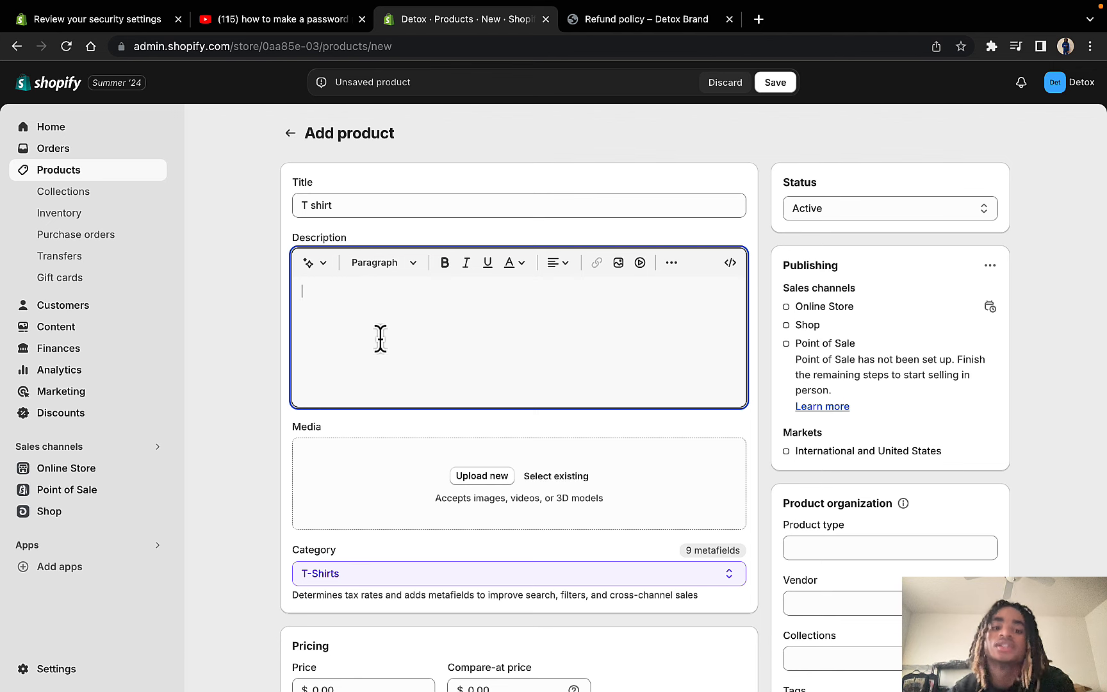
click(311, 266)
click(311, 265)
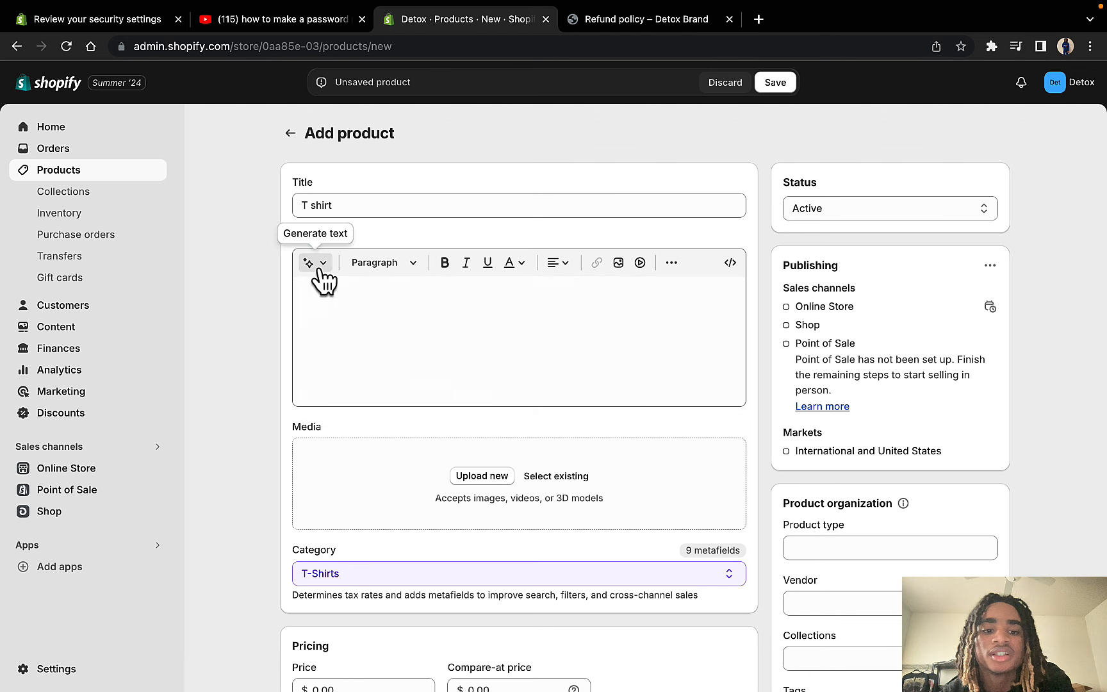
Step: Copy the 300 GSM, Cotton, DTG Print description from the Born Again Double Layered Tee (Yellow) page on the Detox Brand website
click(667, 19)
click(448, 160)
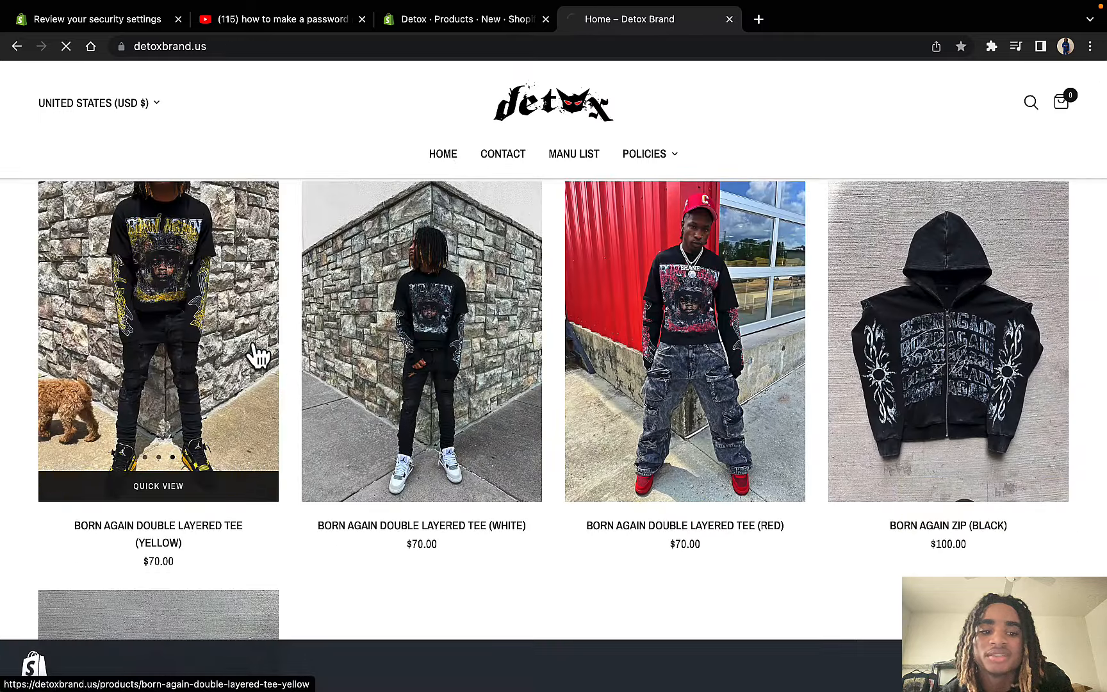
click(257, 358)
scroll(700, 462, down, 1)
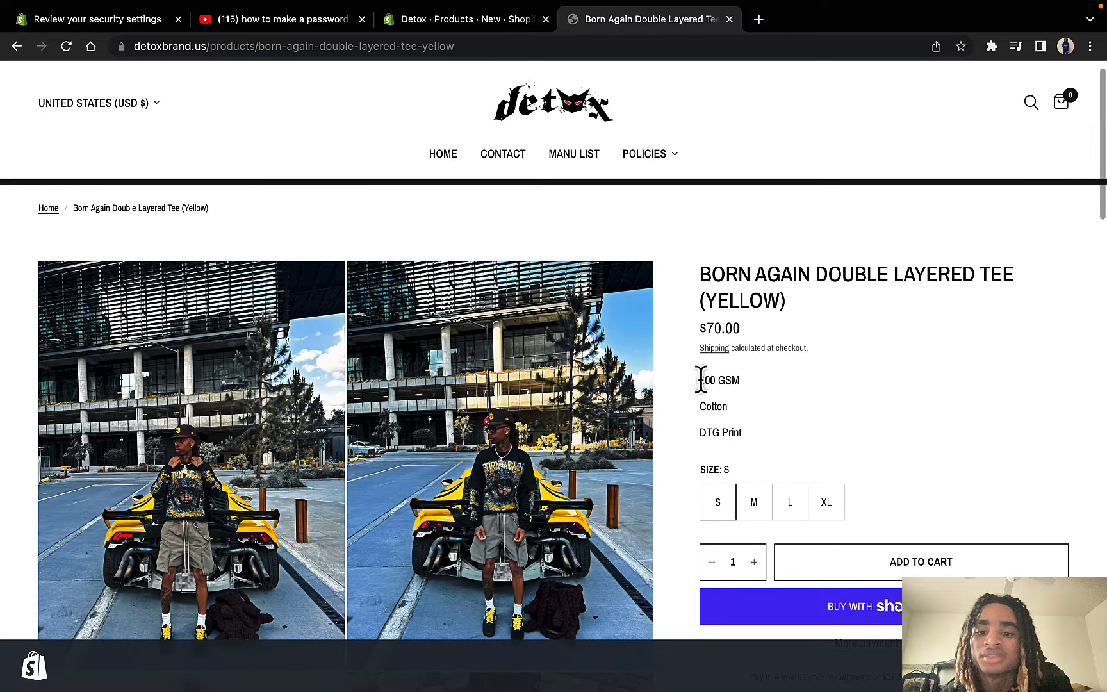
drag(702, 380, 759, 444)
key(ctrl+c)
Step: Paste the copied text into the new product's description and remove the empty lines around it
click(518, 16)
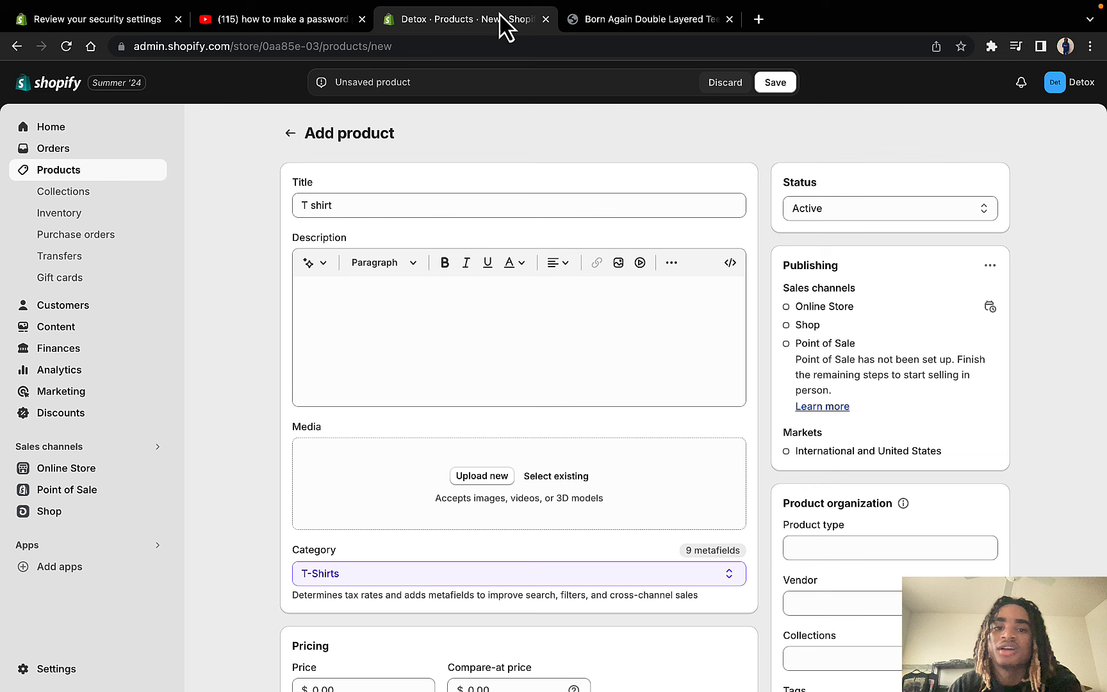
click(398, 290)
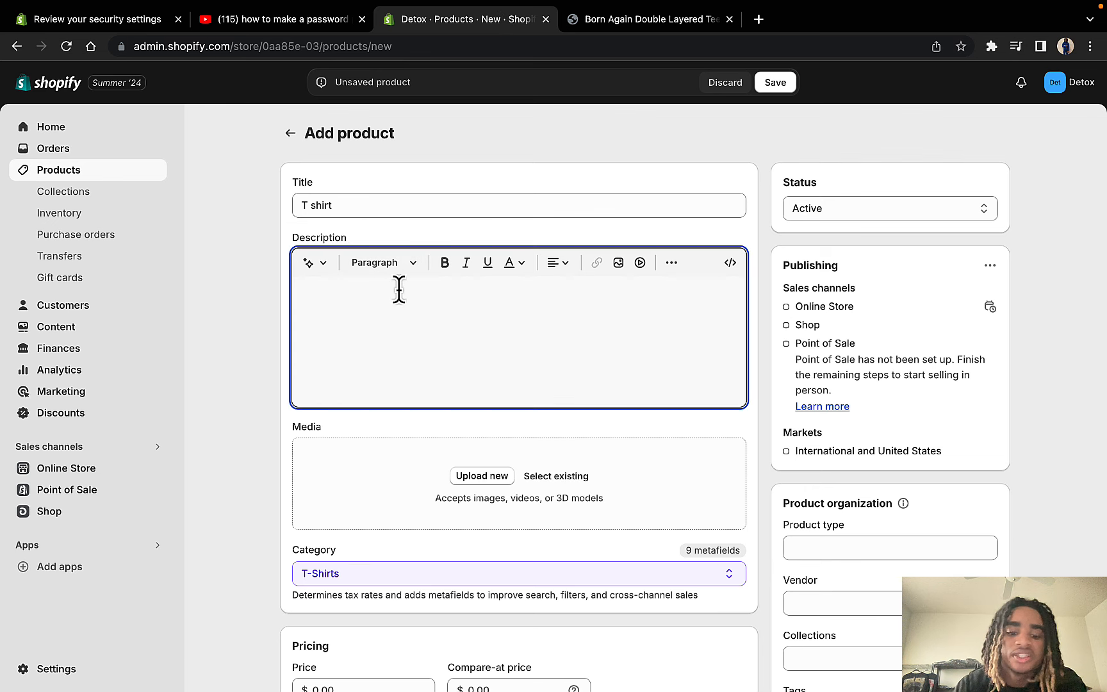
key(ctrl+v)
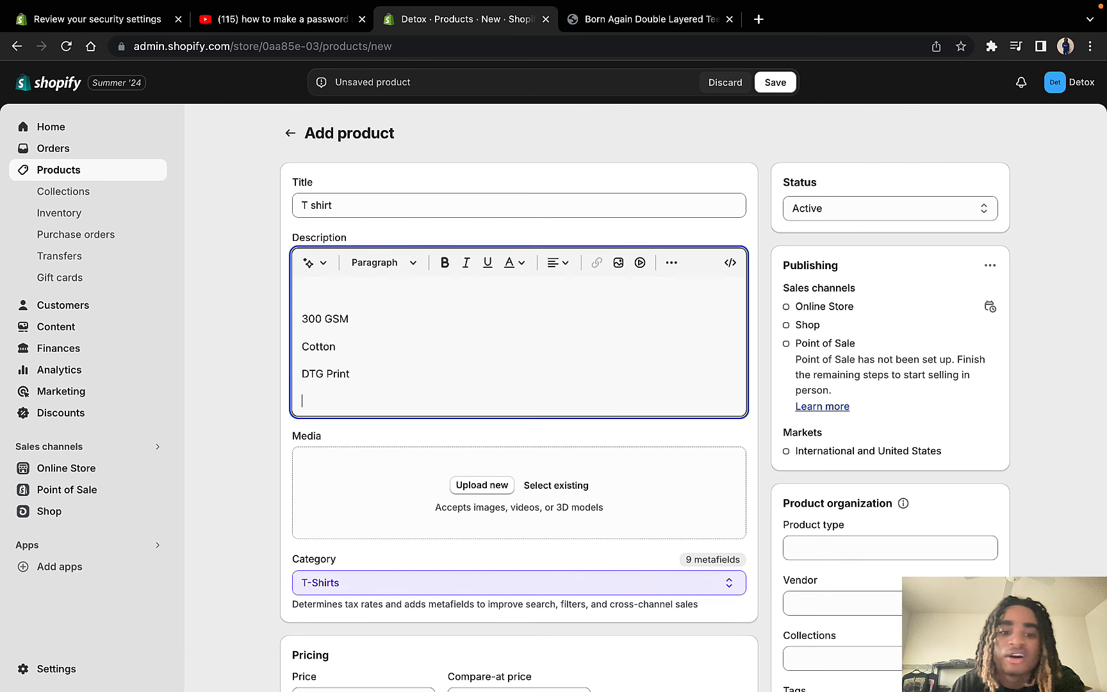
key(BackSpace)
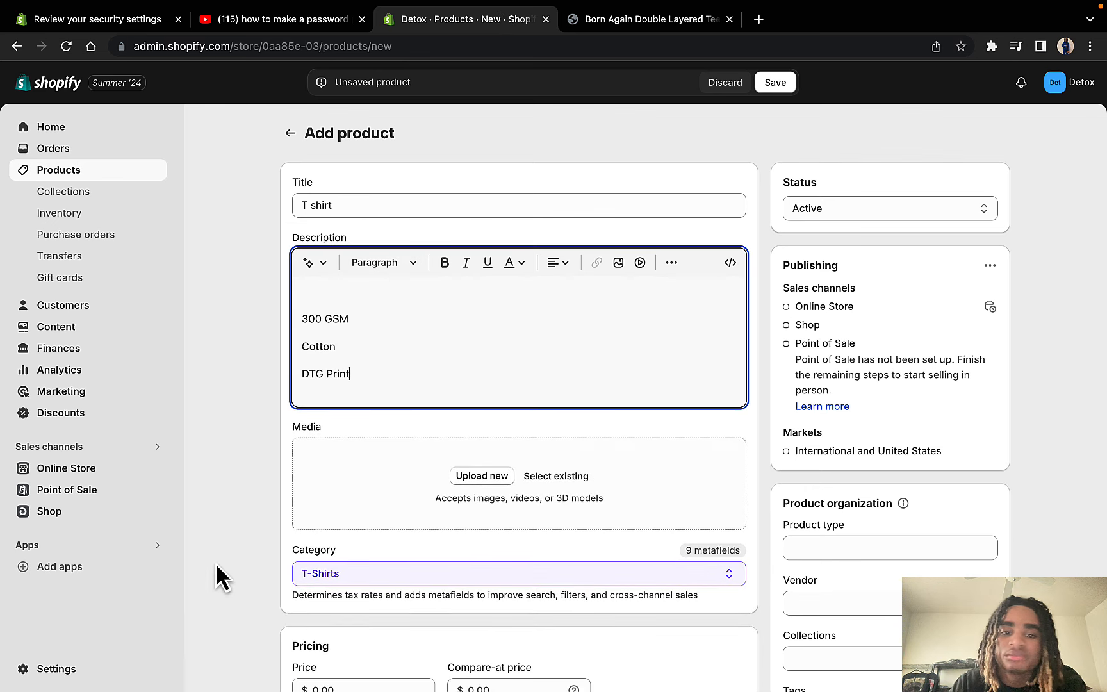
click(301, 318)
key(BackSpace)
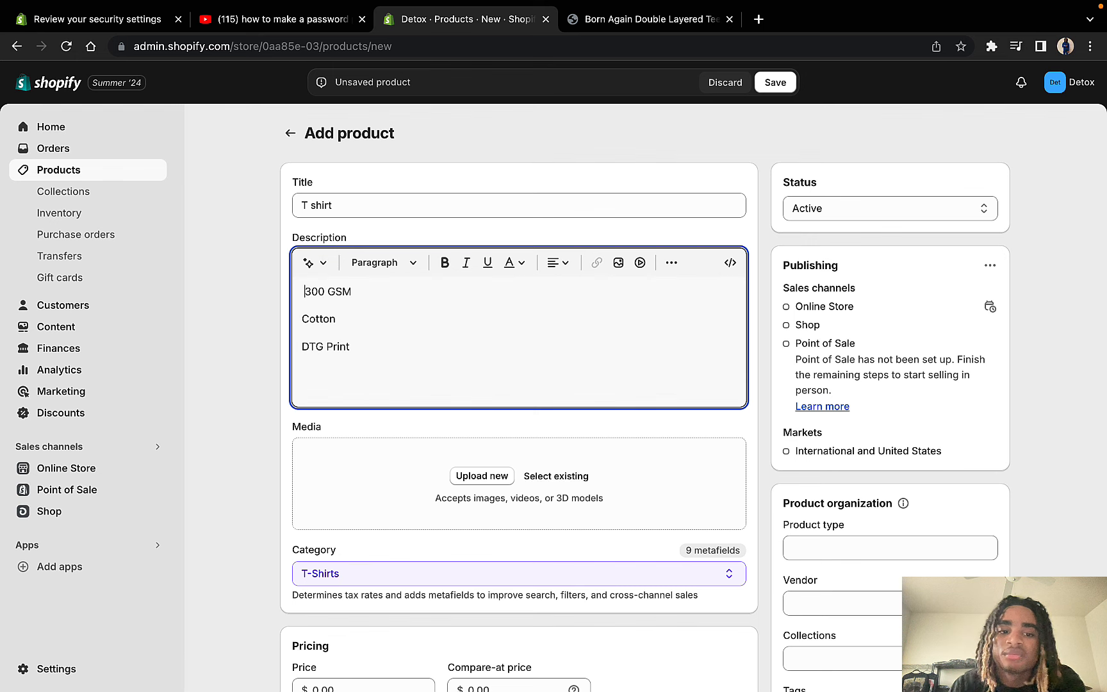
click(347, 400)
Step: Upload the mannequin photo of the black Born Again shirt as product media and keep T-Shirts as the category
scroll(453, 511, down, 1)
click(480, 401)
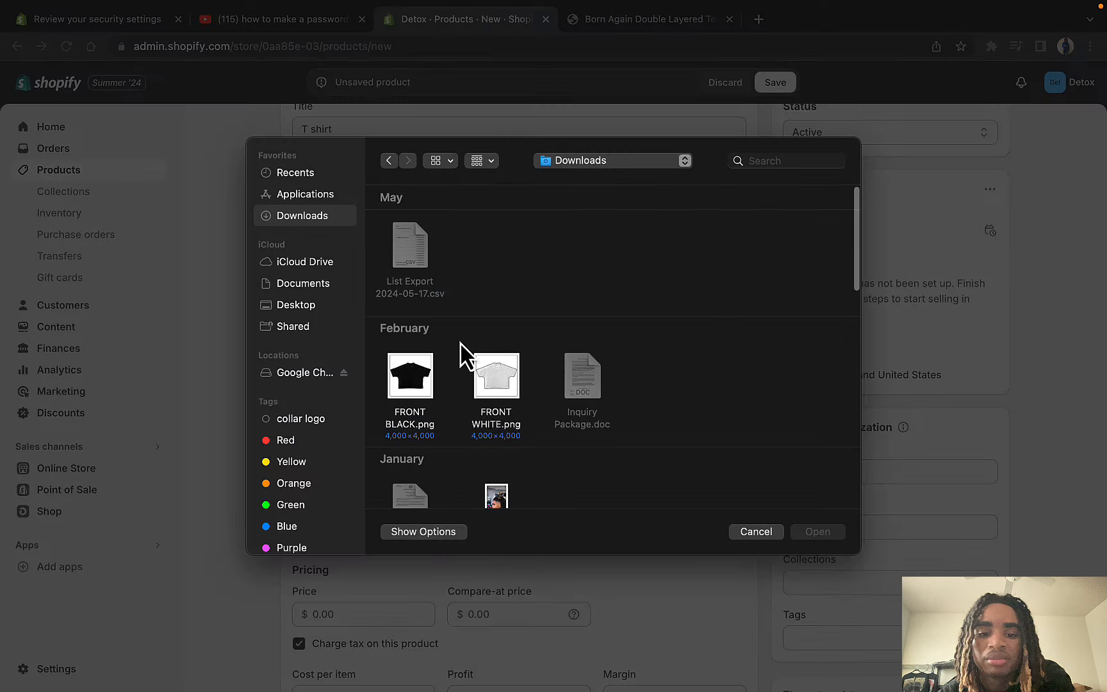
scroll(436, 418, down, 2)
scroll(438, 420, up, 2)
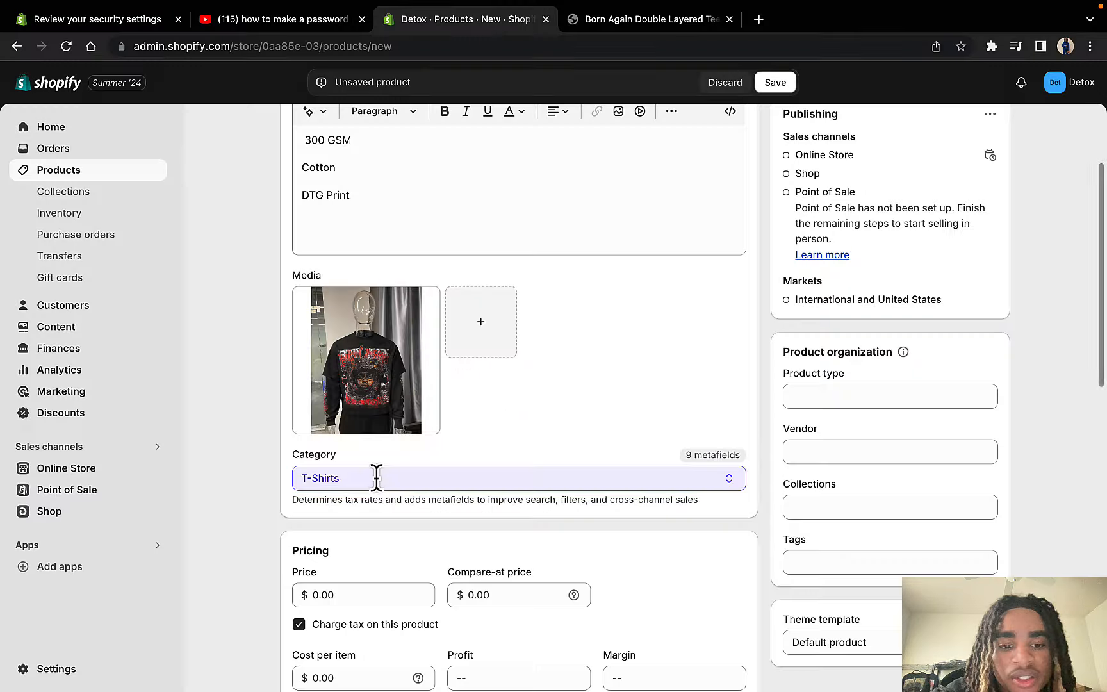
click(378, 479)
click(278, 468)
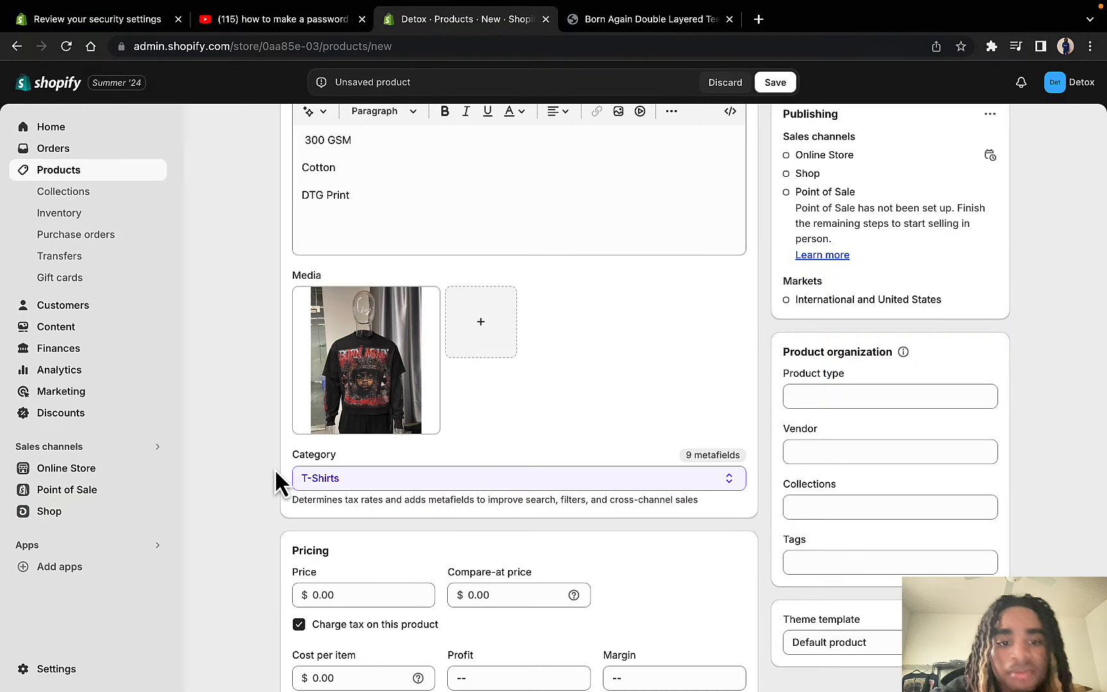
Step: Set the product's price to $70.00 without charging tax and its cost per item to $25.00
scroll(410, 426, down, 2)
click(397, 441)
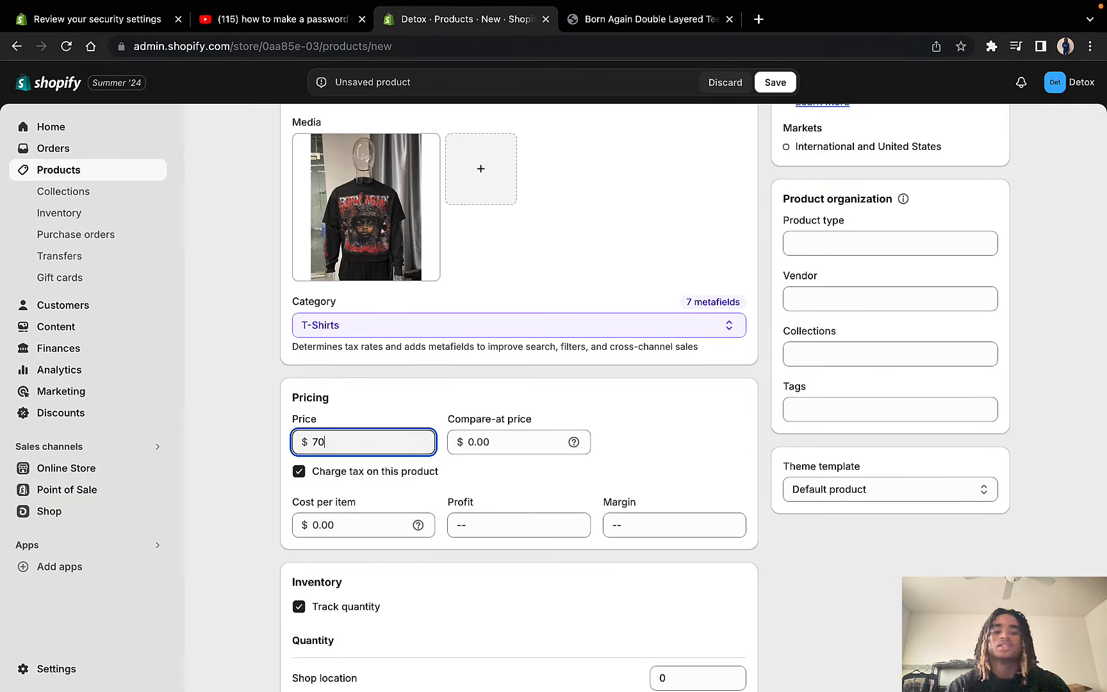
text(70)
click(384, 471)
click(349, 525)
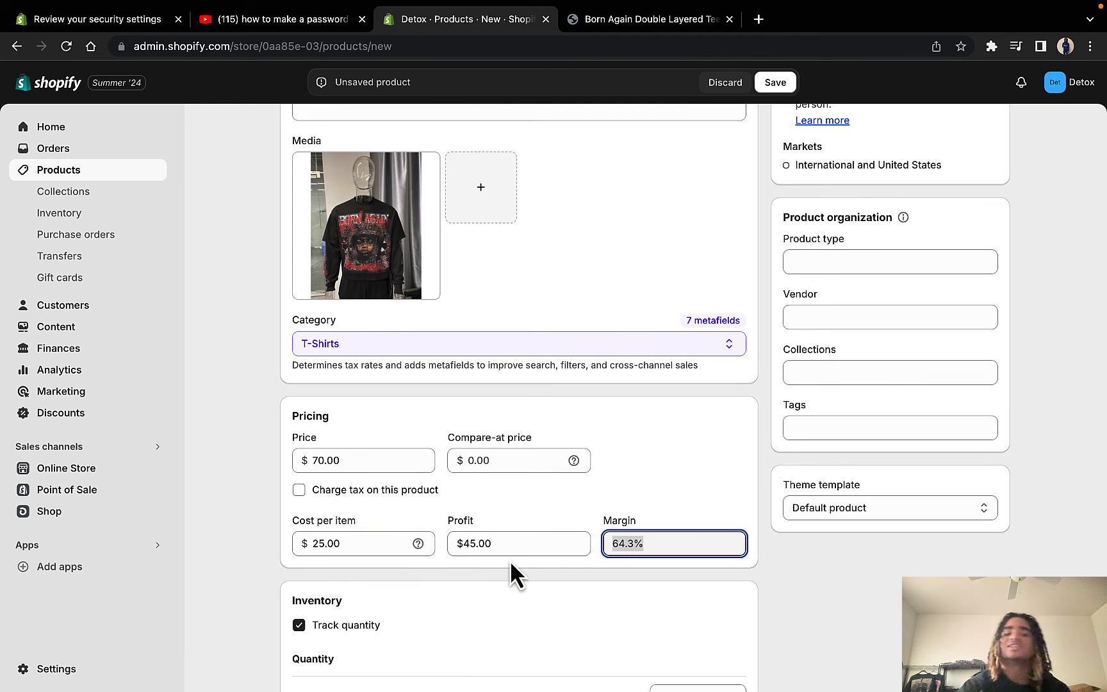
click(662, 516)
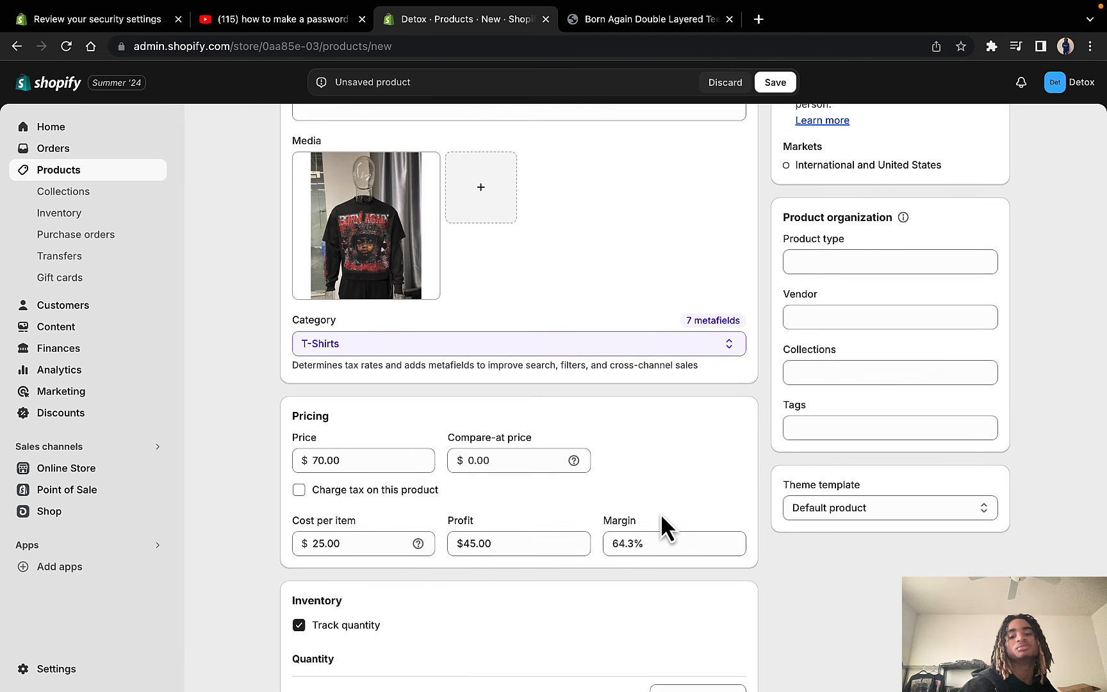
Step: Set the product's shipping weight to 10.0 oz
scroll(631, 557, down, 5)
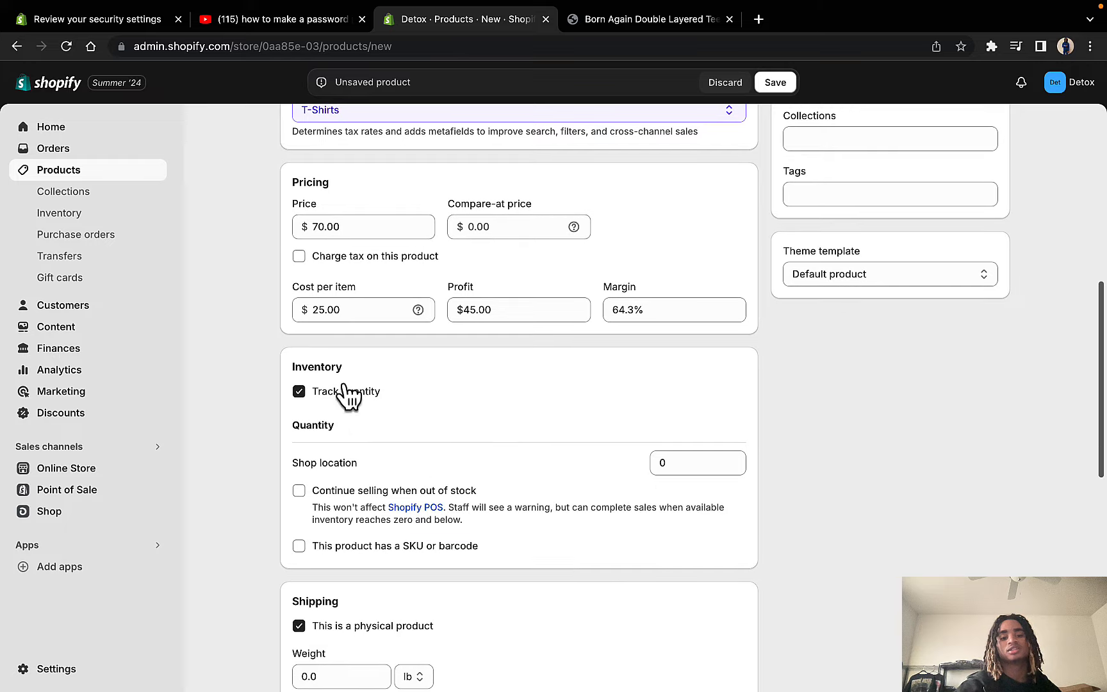
scroll(356, 428, down, 6)
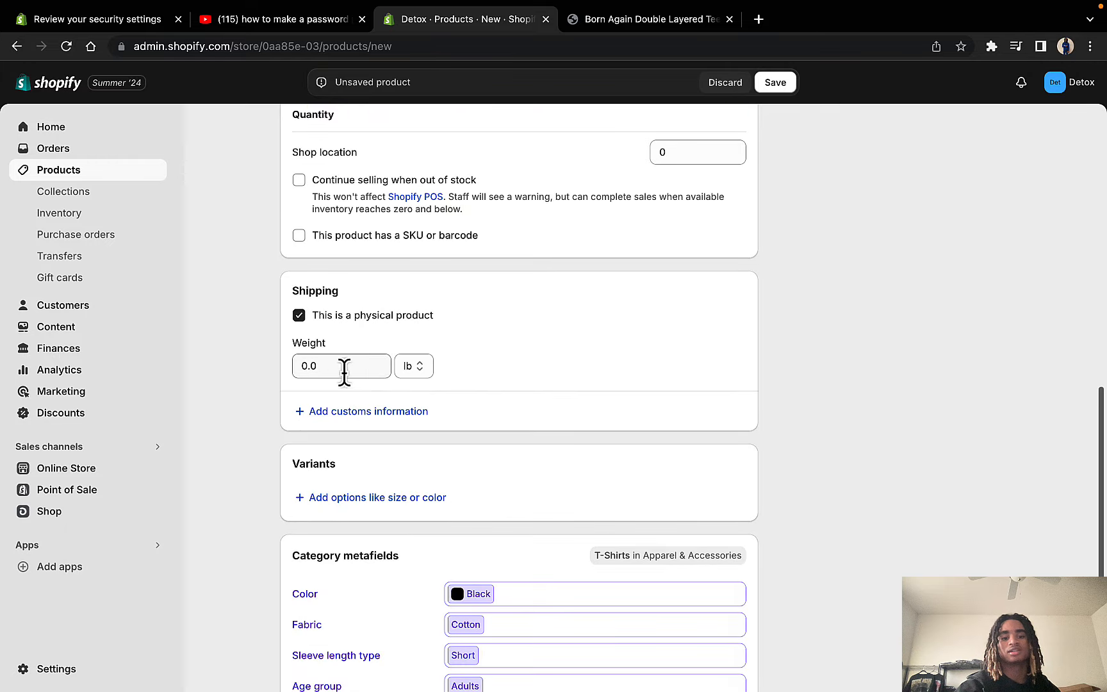
scroll(386, 380, up, 3)
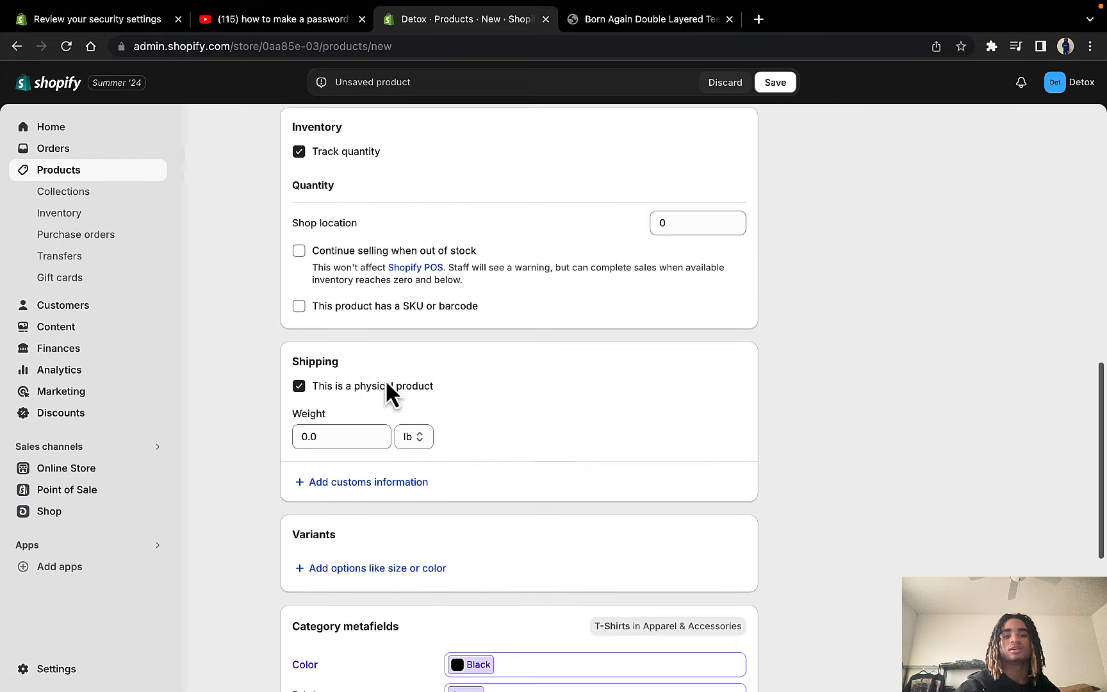
double_click(361, 262)
scroll(415, 481, up, 5)
scroll(415, 481, down, 9)
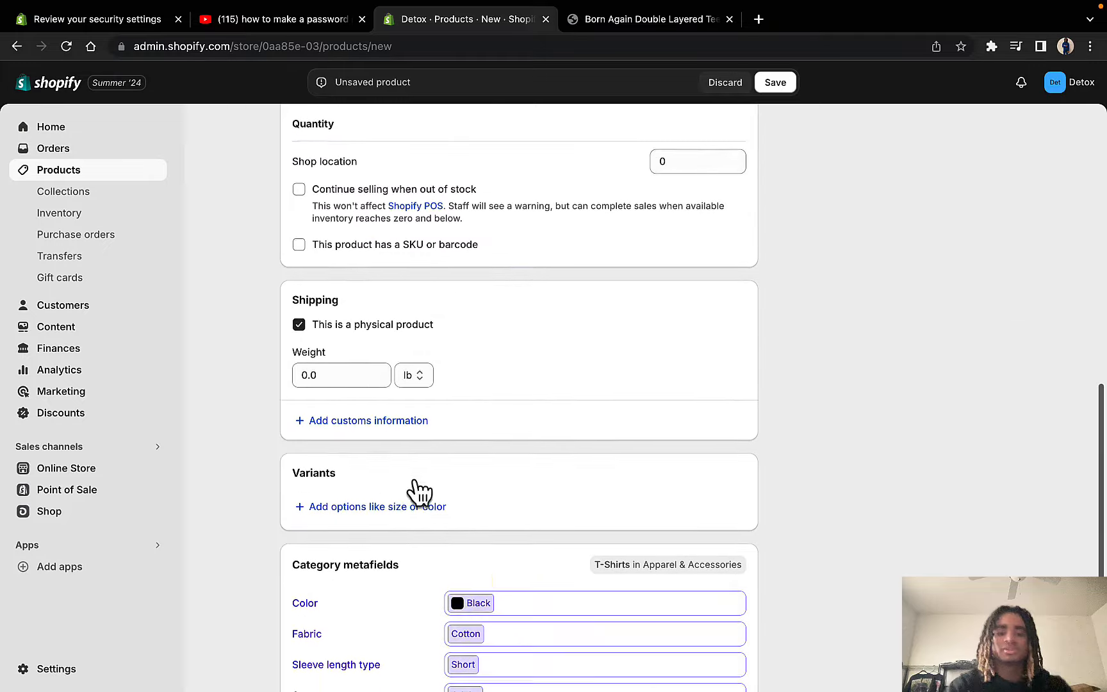
click(354, 335)
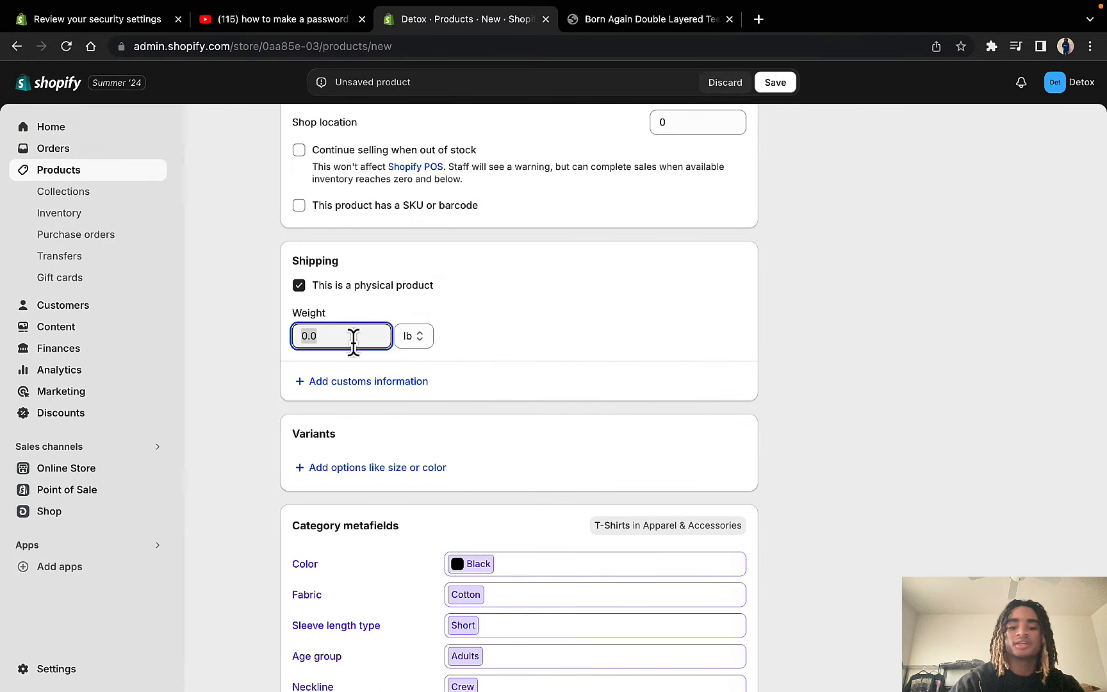
click(408, 334)
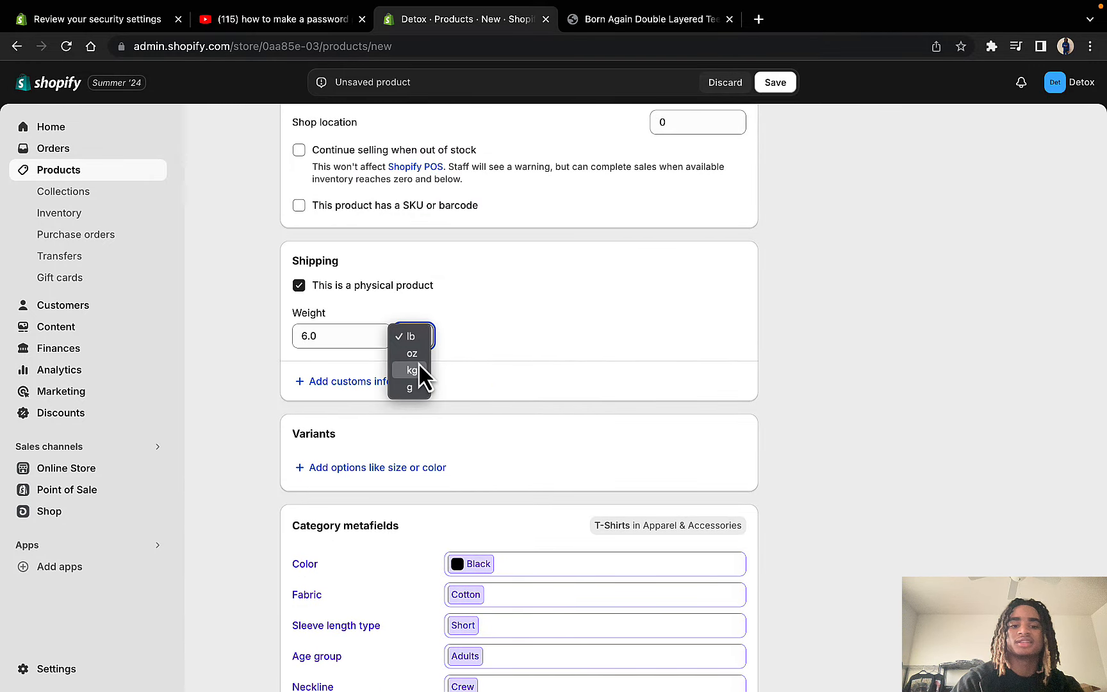
click(418, 363)
click(417, 349)
click(409, 320)
click(350, 335)
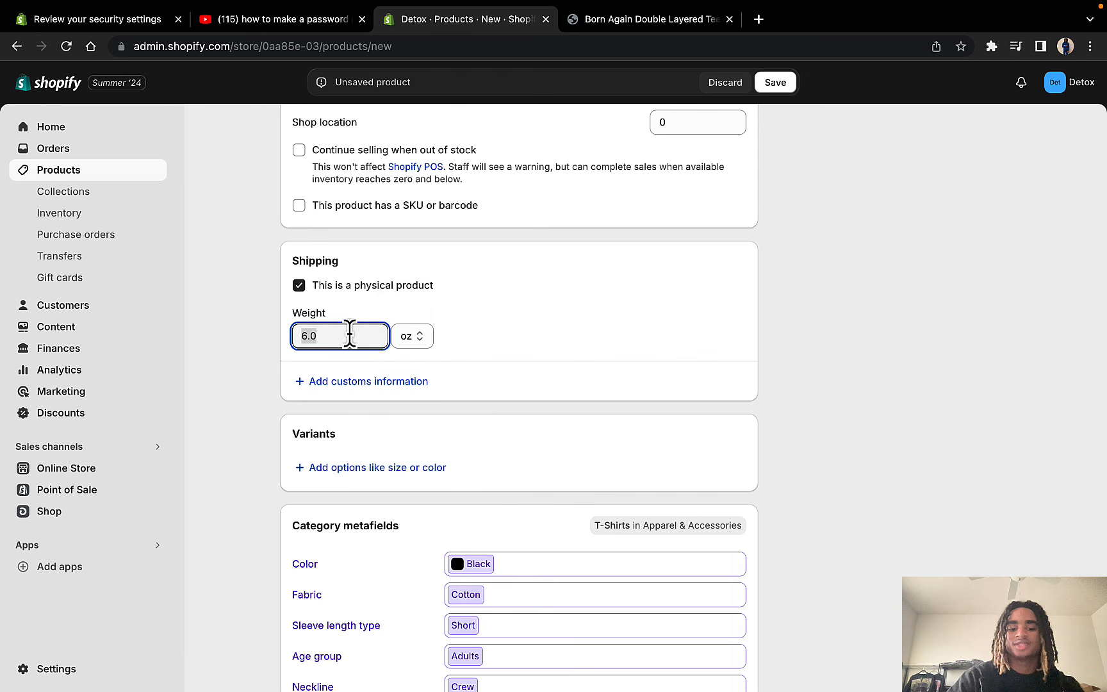
text(10)
Step: Add customs information with United States as the country of origin and save the product
click(516, 393)
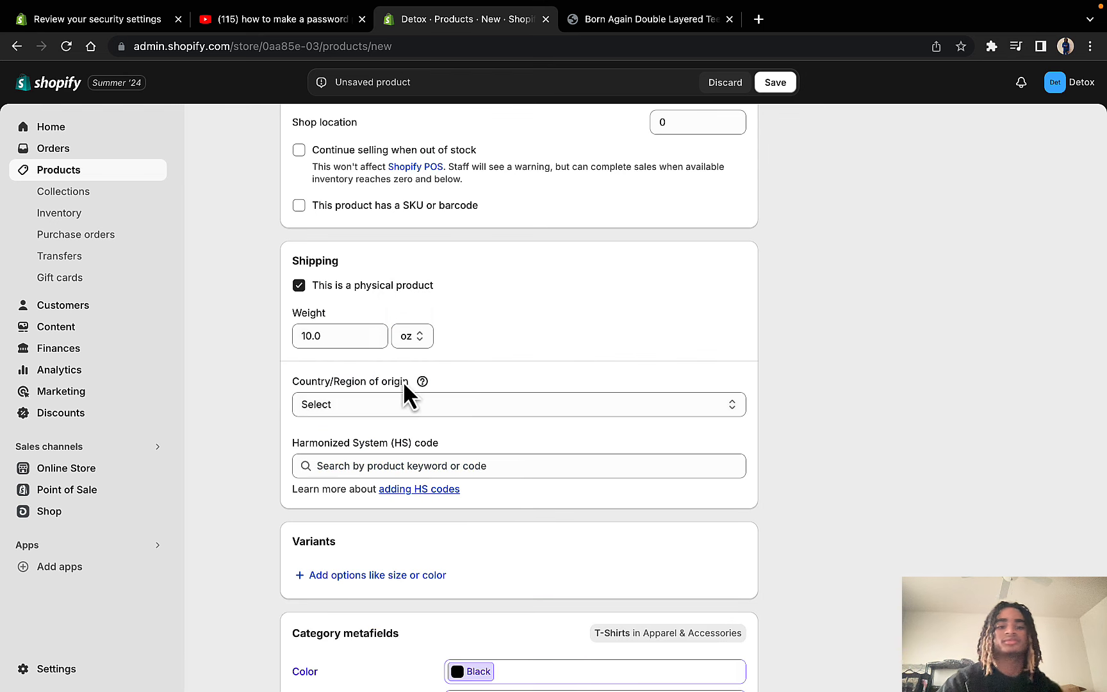
click(414, 405)
scroll(400, 423, down, 20)
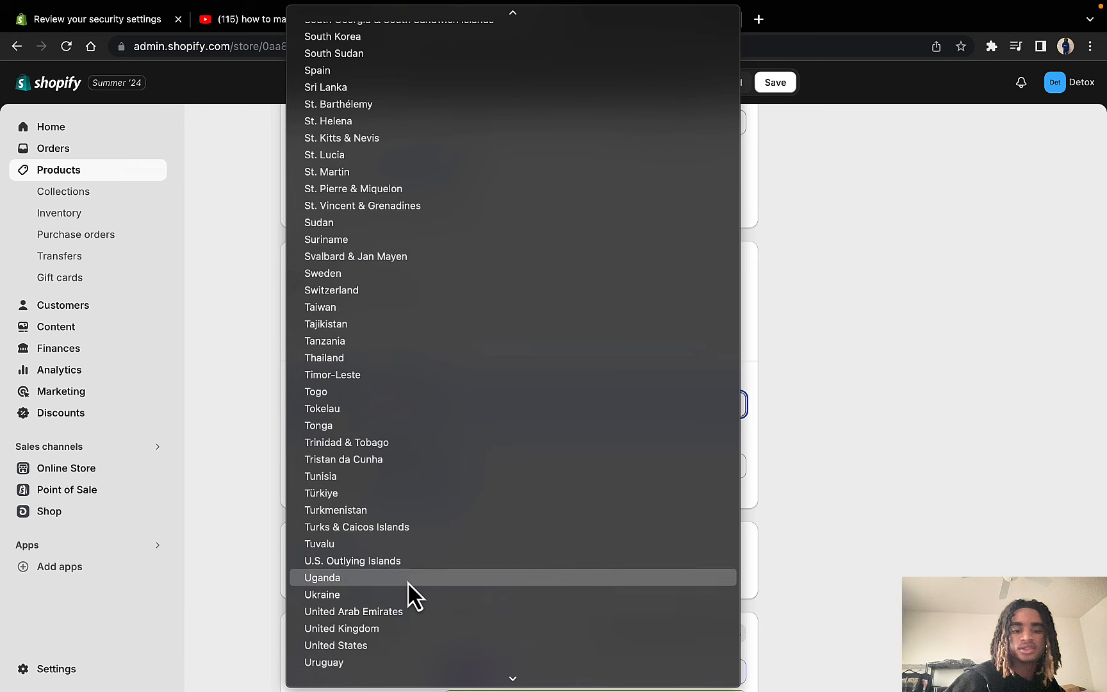
click(395, 644)
scroll(436, 513, down, 1)
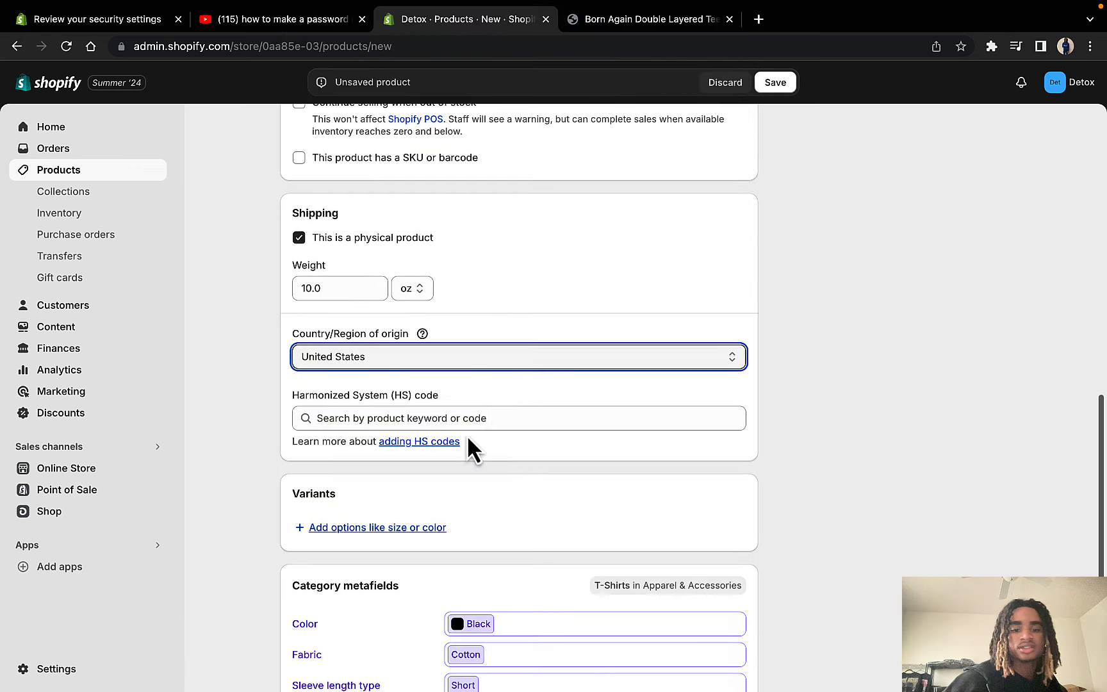
click(775, 84)
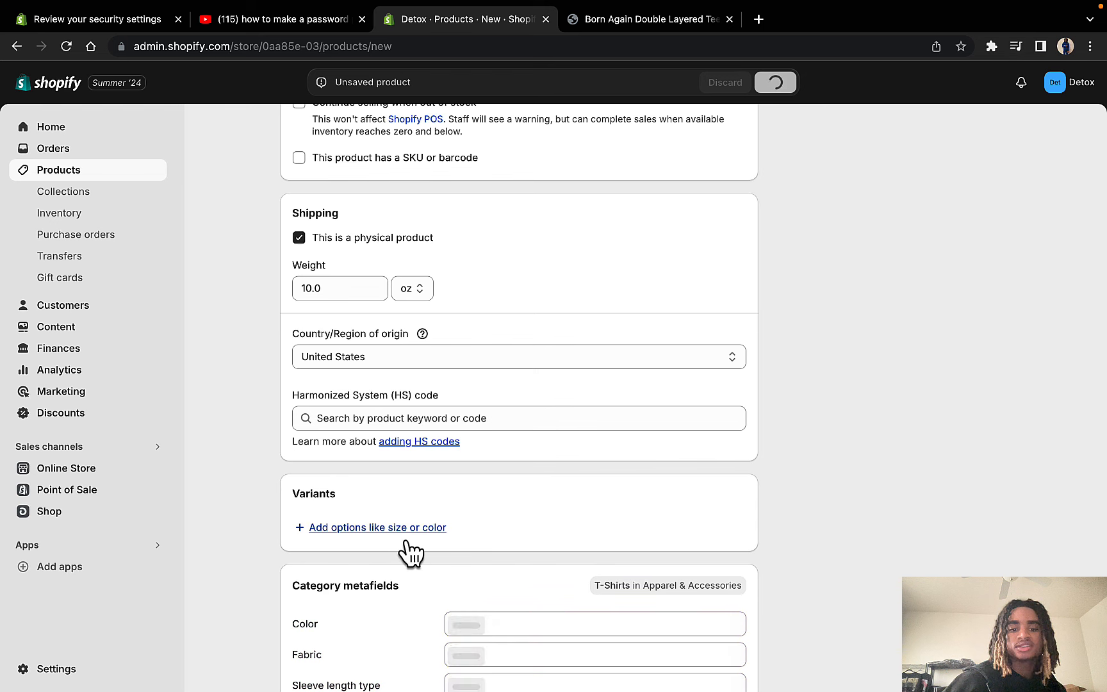
Step: Add a Size option to the product's variants with the values S, M, L and XL
click(376, 546)
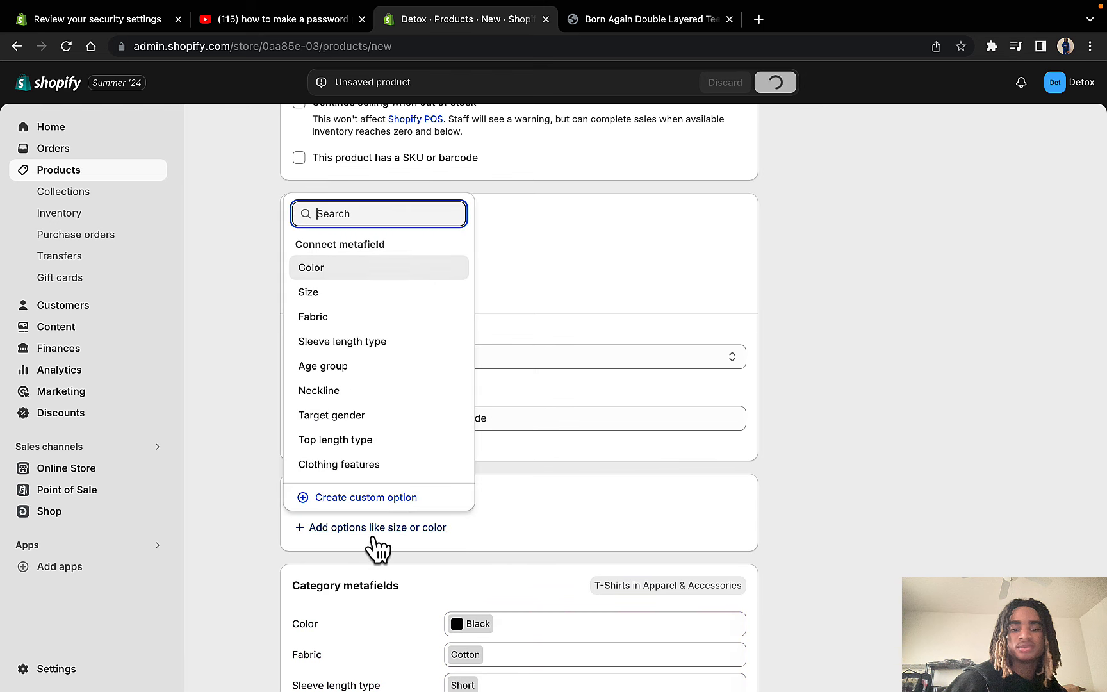
scroll(376, 538, down, 1)
click(385, 264)
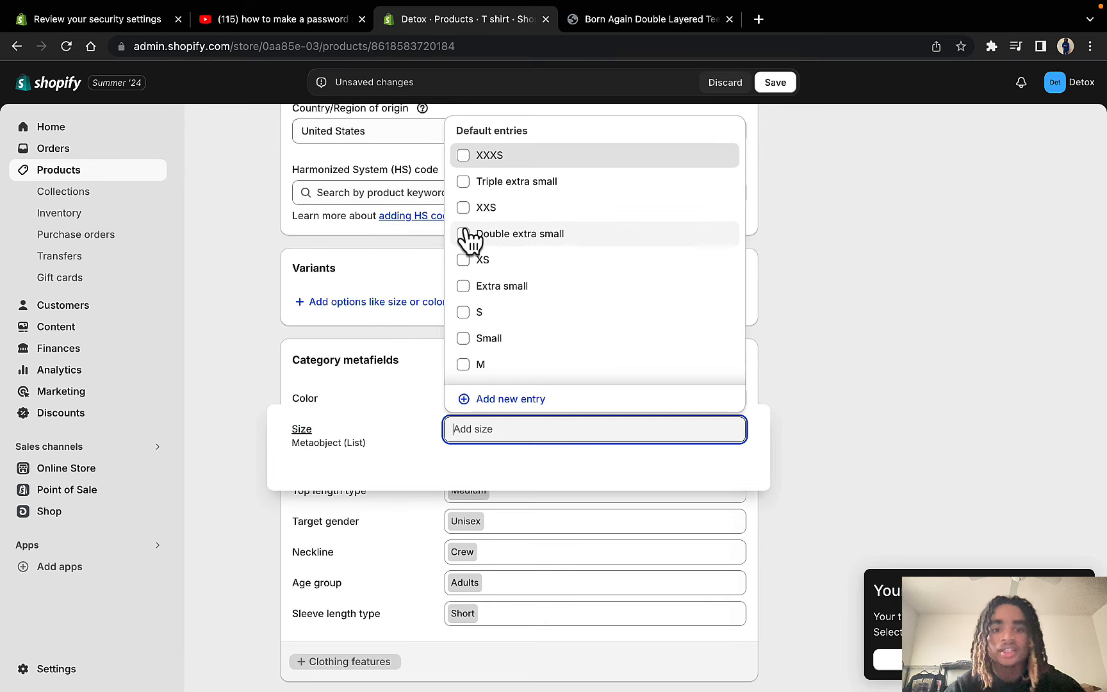
click(463, 313)
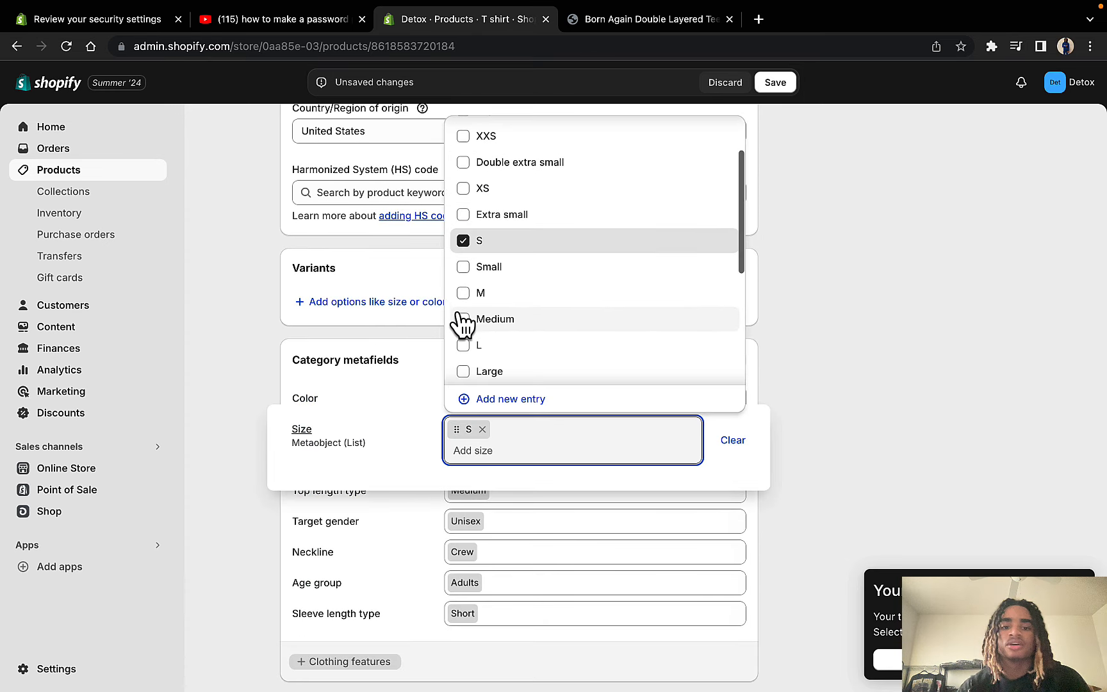
click(462, 293)
click(463, 345)
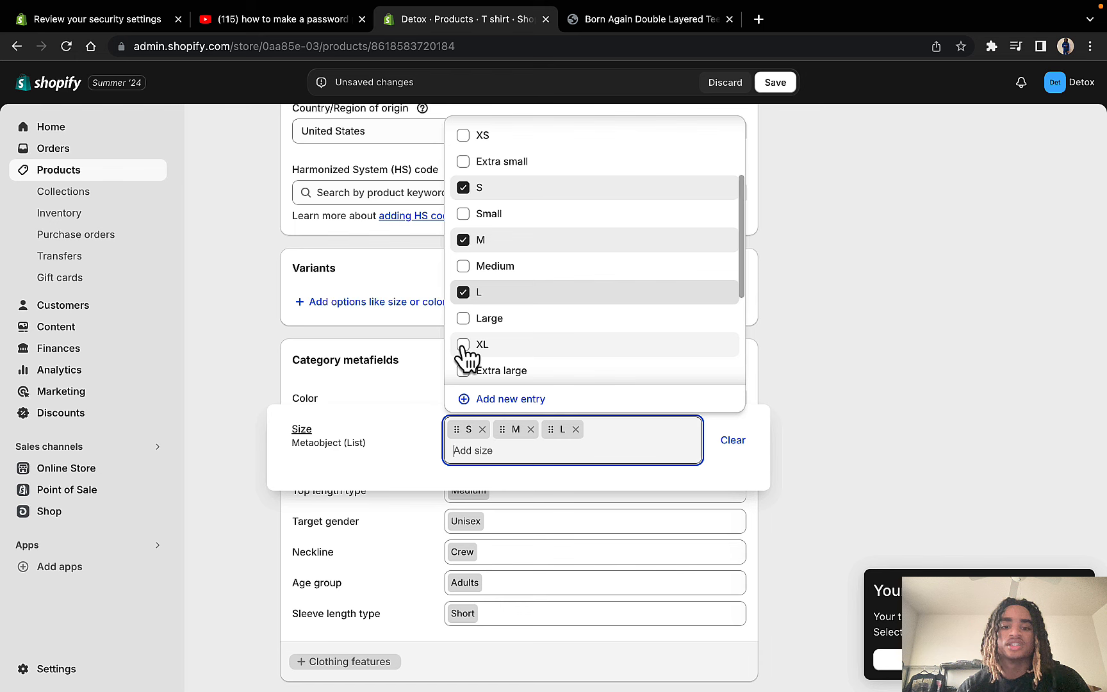
click(464, 346)
click(827, 371)
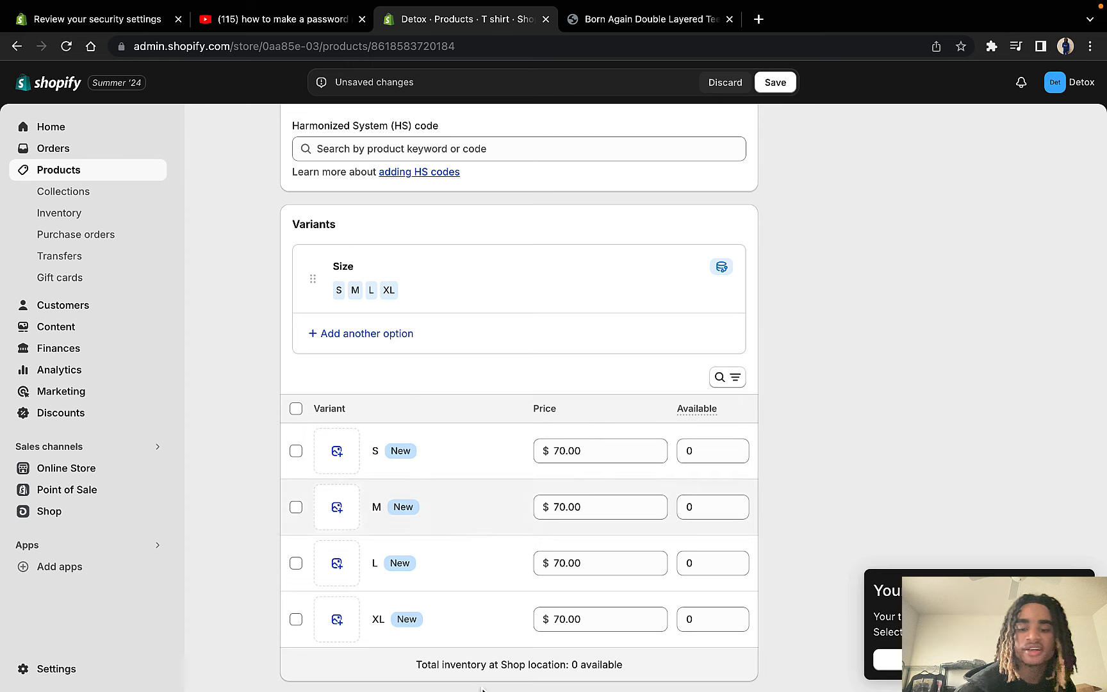
Step: Save the T shirt product with its new size variants
scroll(586, 423, down, 5)
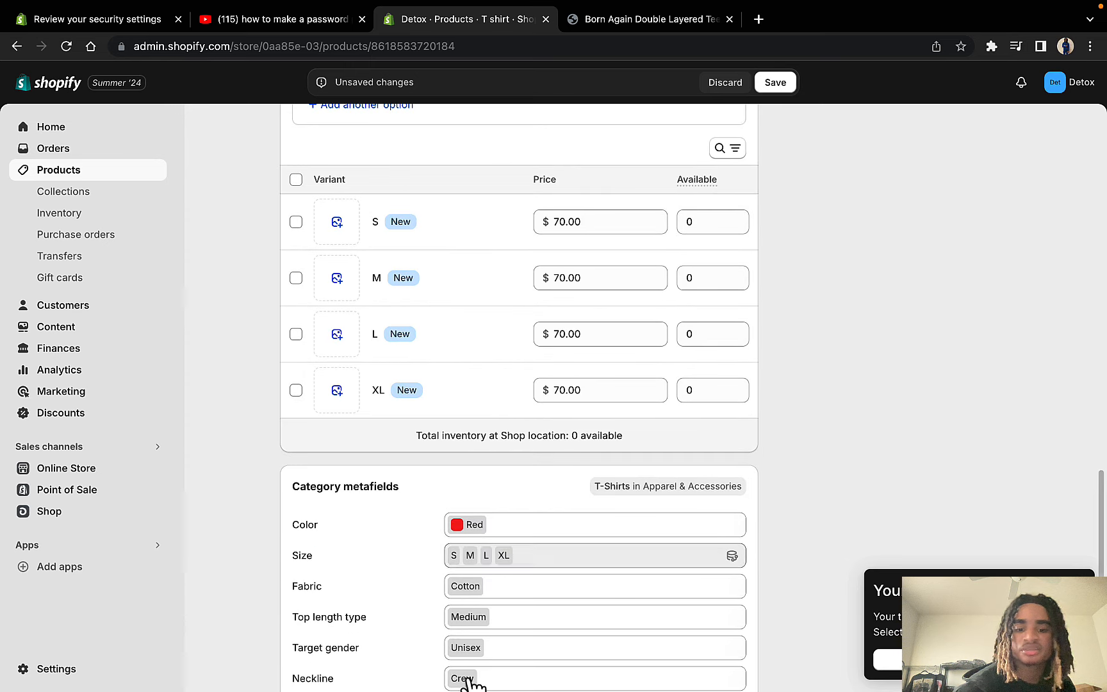
scroll(504, 635, down, 5)
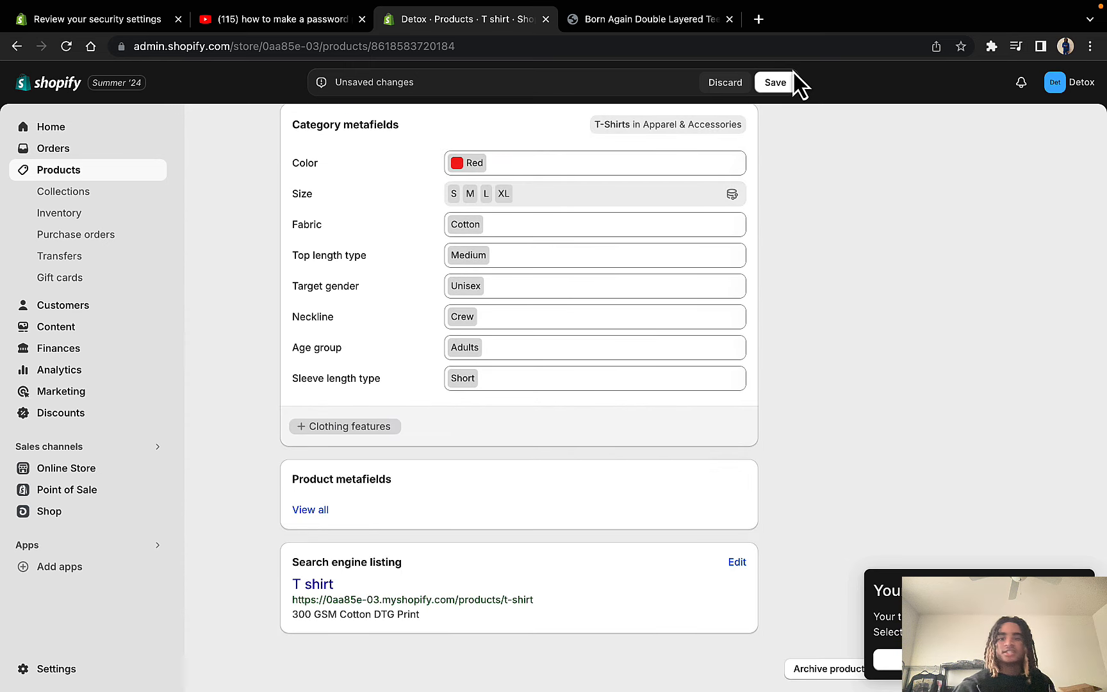
click(776, 82)
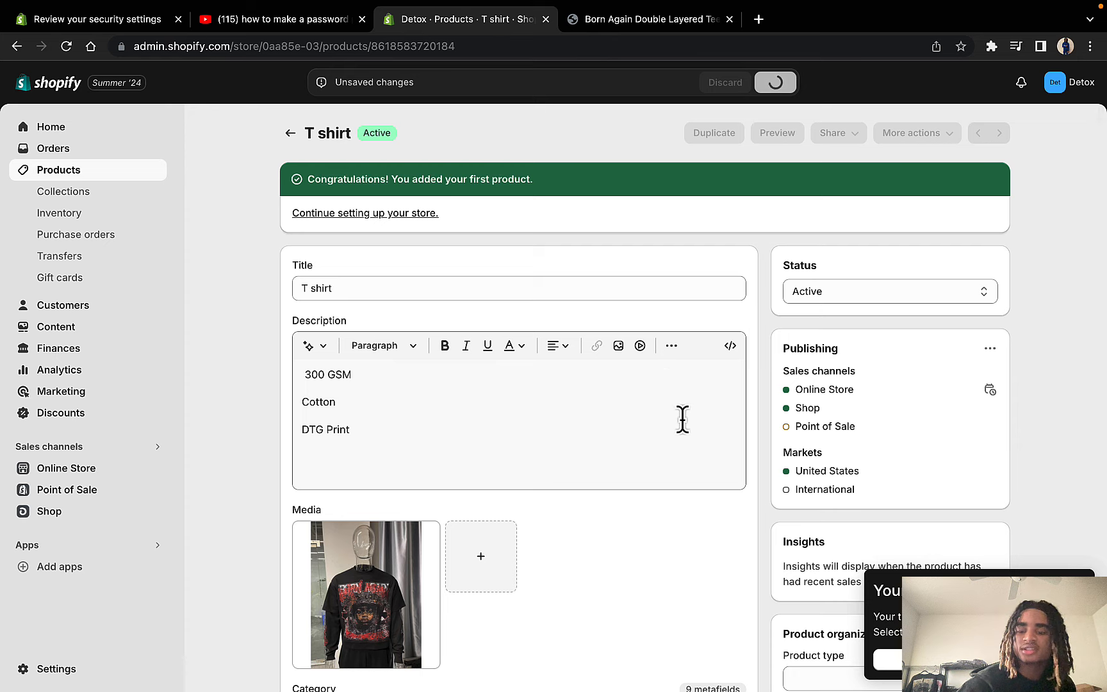
scroll(681, 419, down, 4)
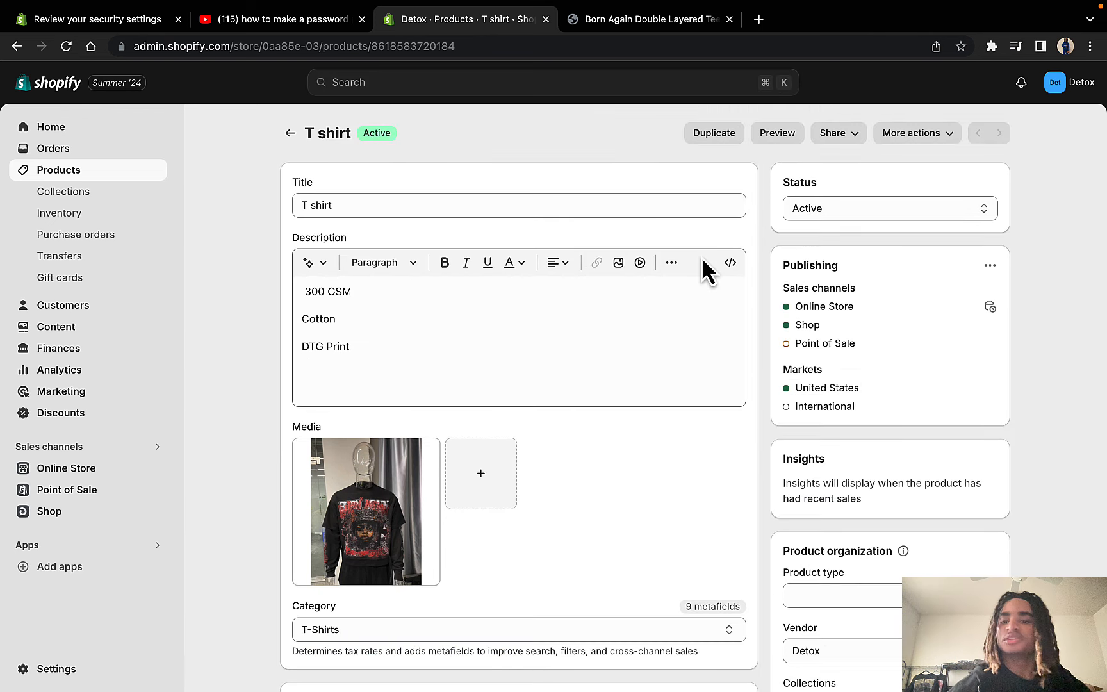
Step: Preview the T shirt's product page in the storefront, look through it and close the preview
click(778, 133)
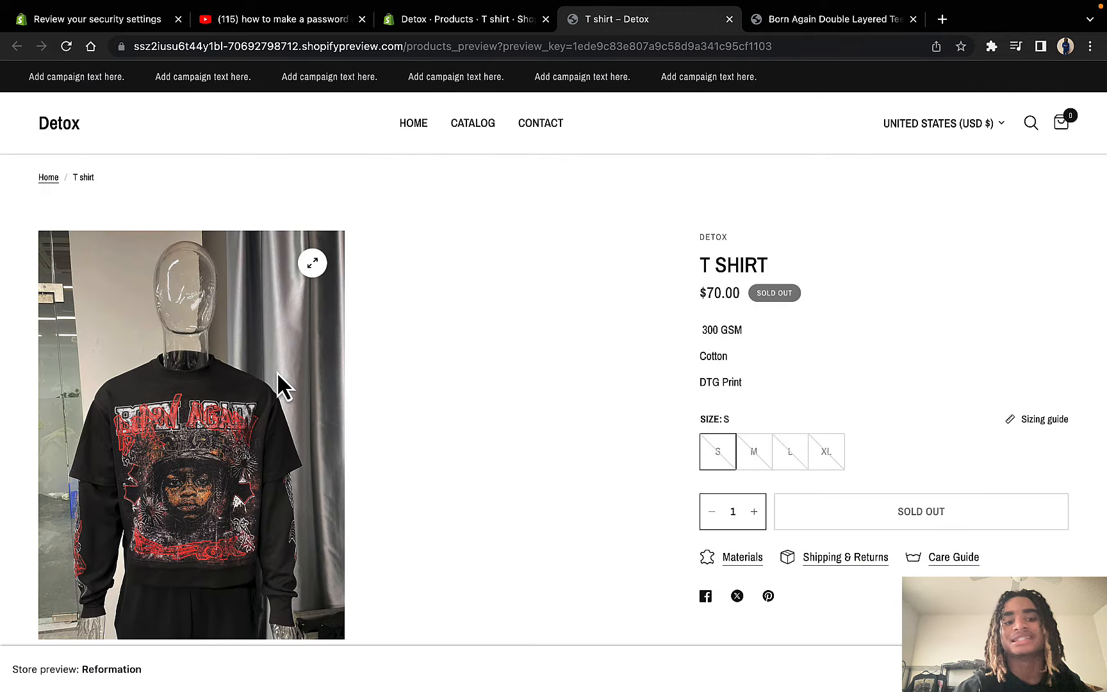
scroll(279, 382, down, 3)
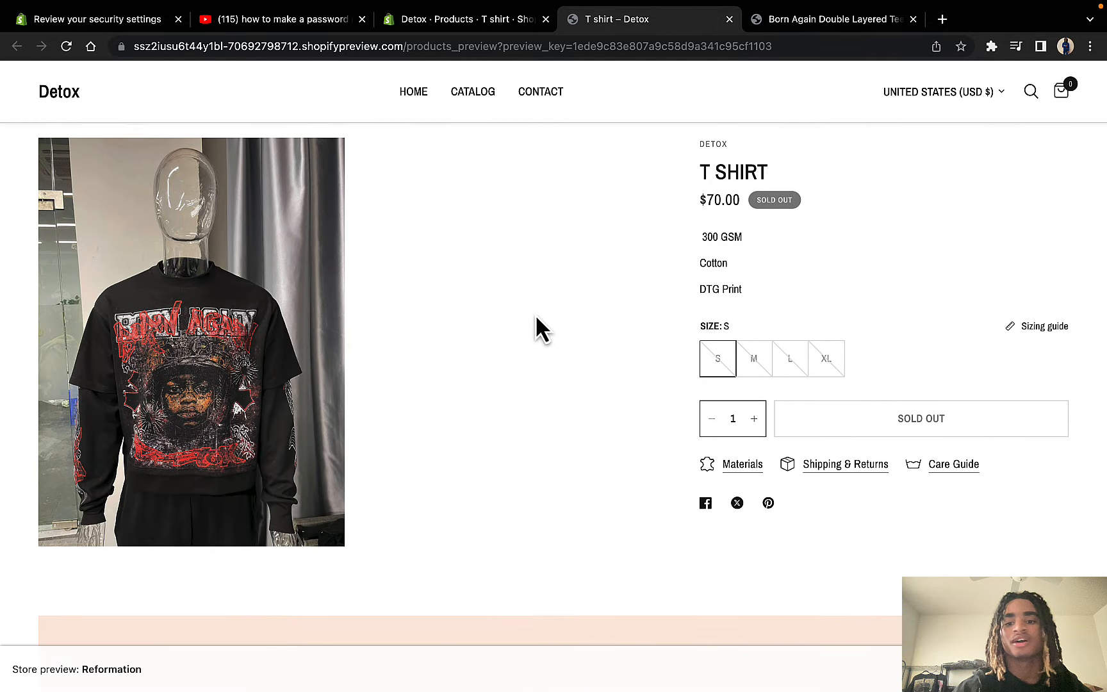
scroll(536, 314, down, 9)
scroll(535, 314, up, 5)
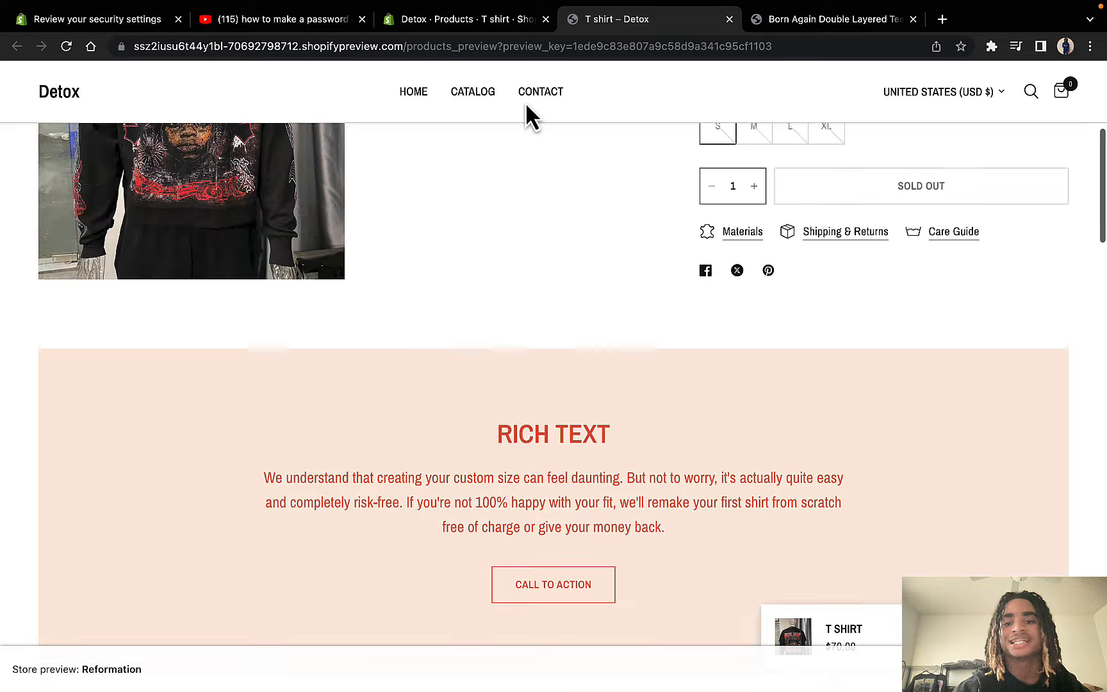
scroll(502, 334, up, 5)
click(729, 19)
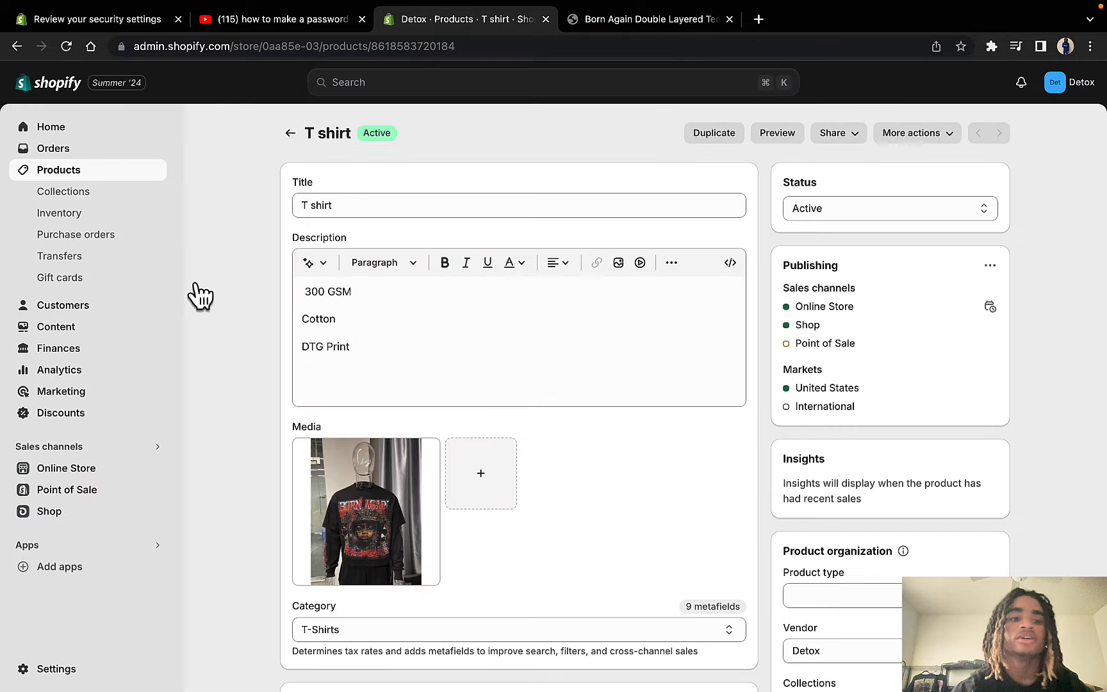
Step: Open the reformation theme for customizing and remove two slides from the home page slideshow
click(106, 471)
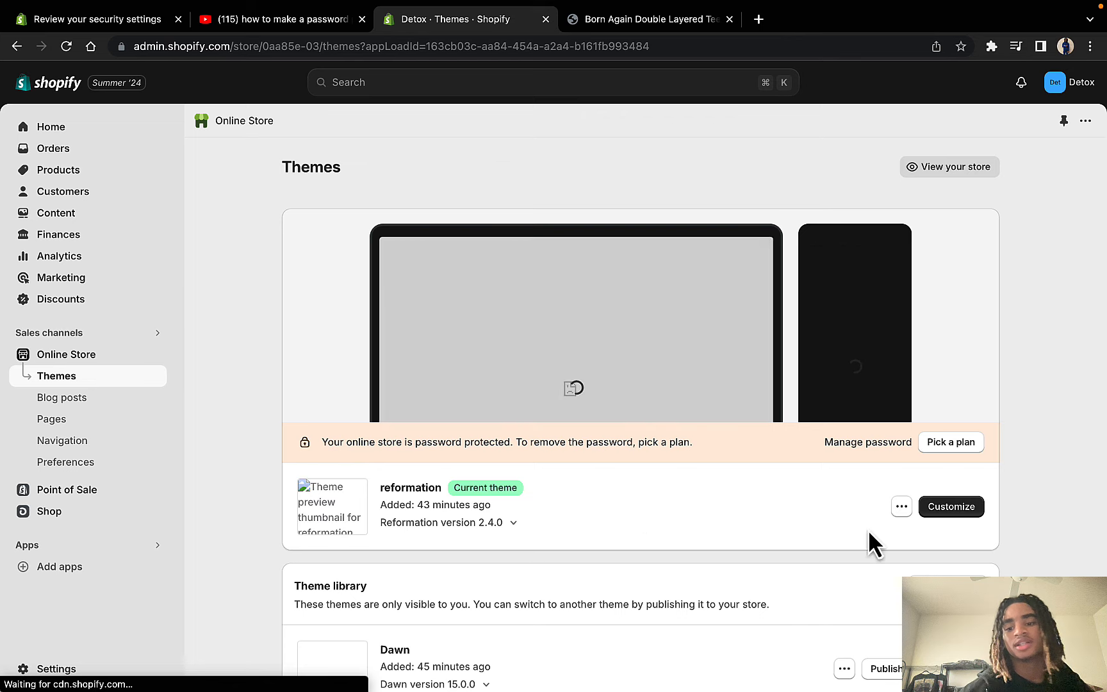
click(951, 508)
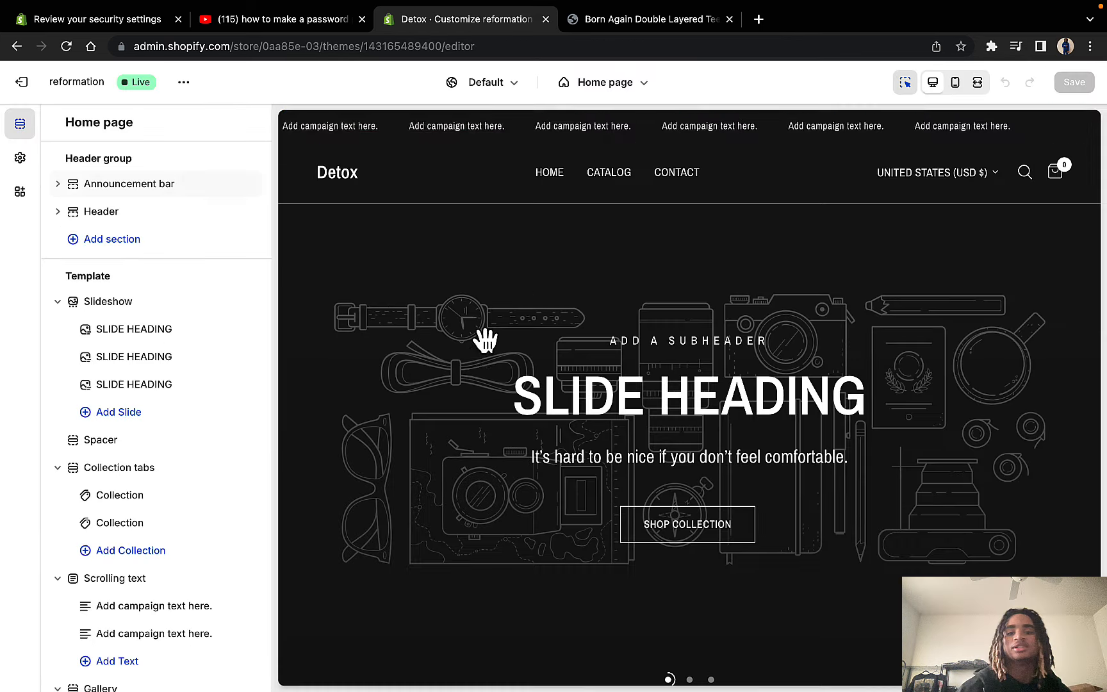
click(546, 299)
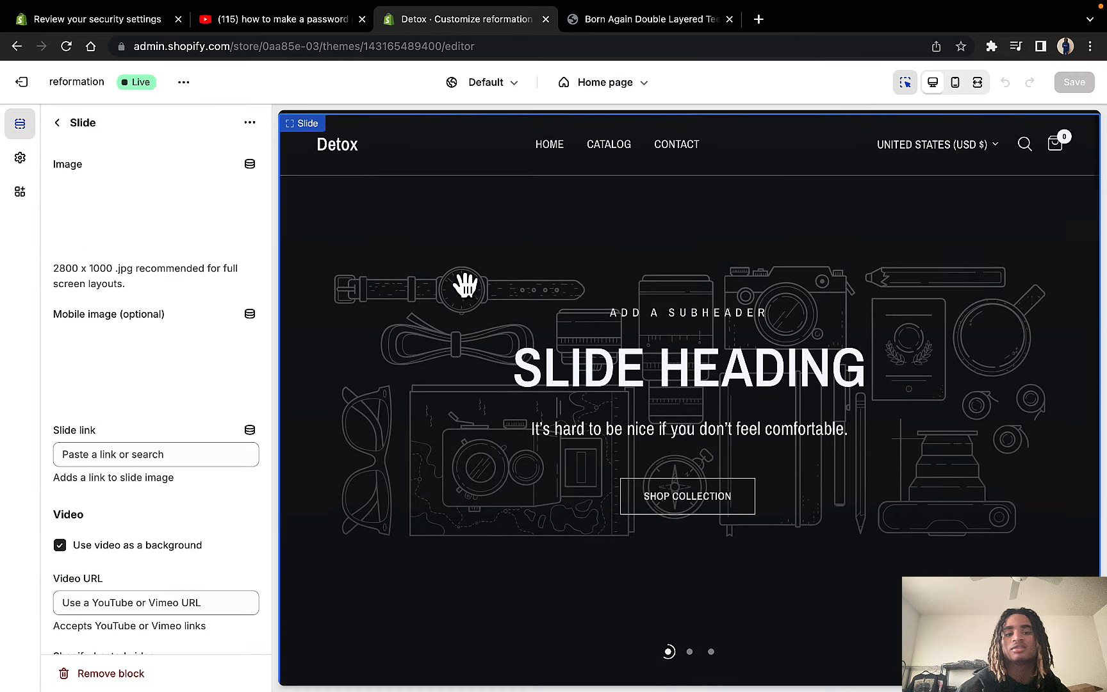
scroll(224, 591, down, 8)
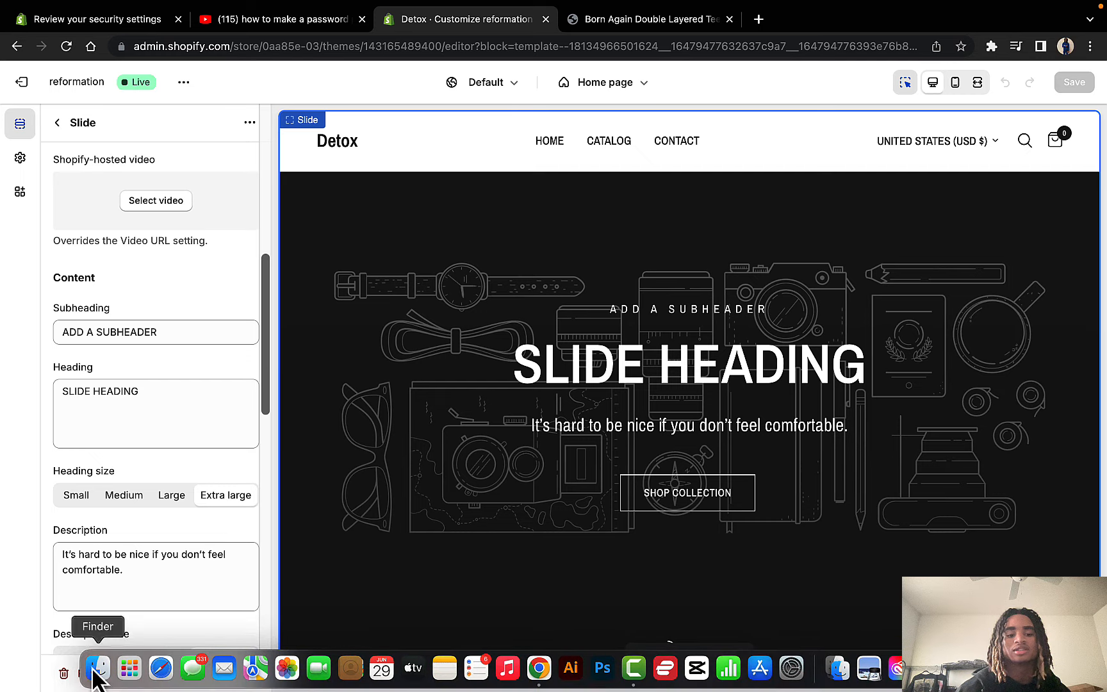
click(67, 672)
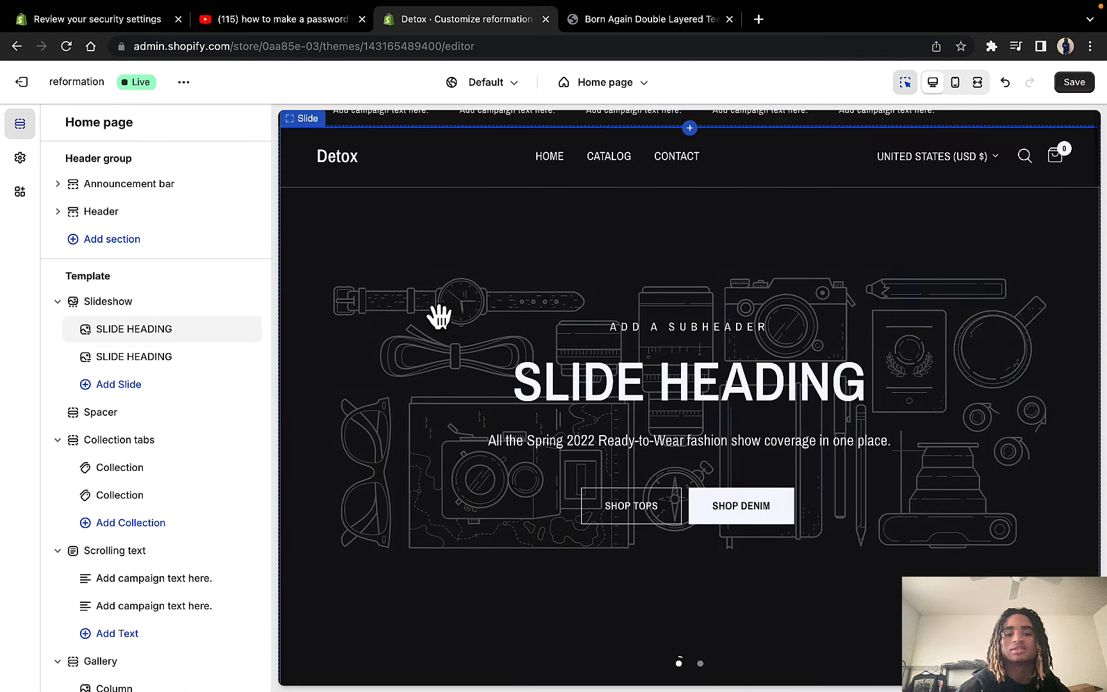
click(457, 325)
click(66, 672)
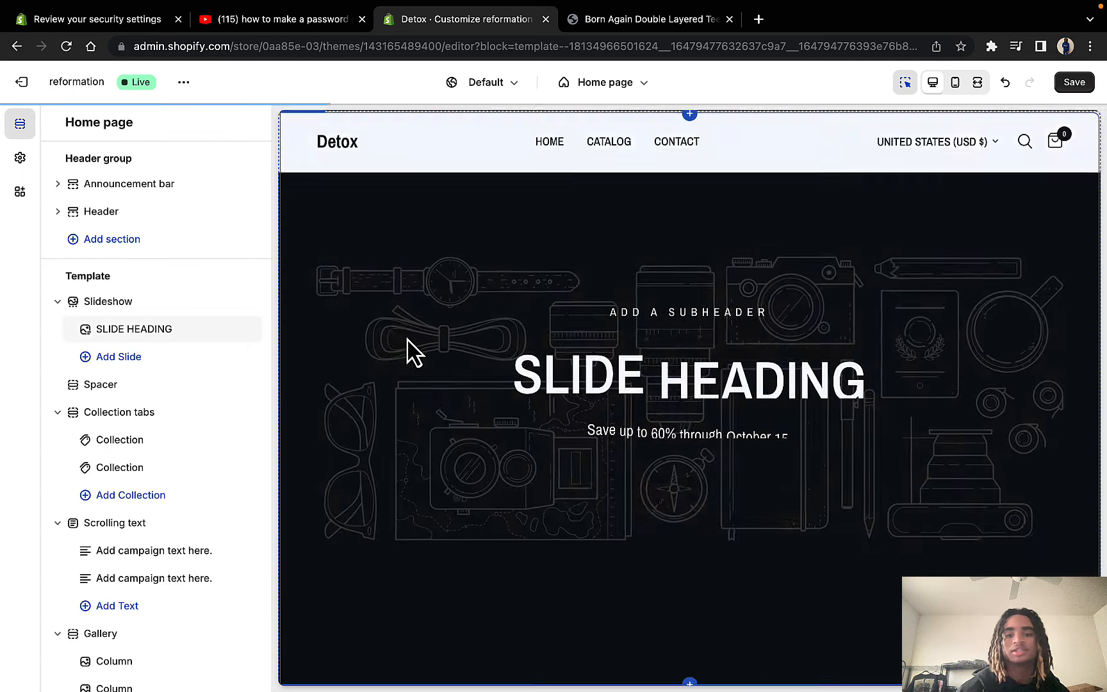
Step: Remove a gallery column, plus the Slideshow, Collection tabs, Gallery and Featured collection list sections from the home page
click(416, 354)
click(72, 673)
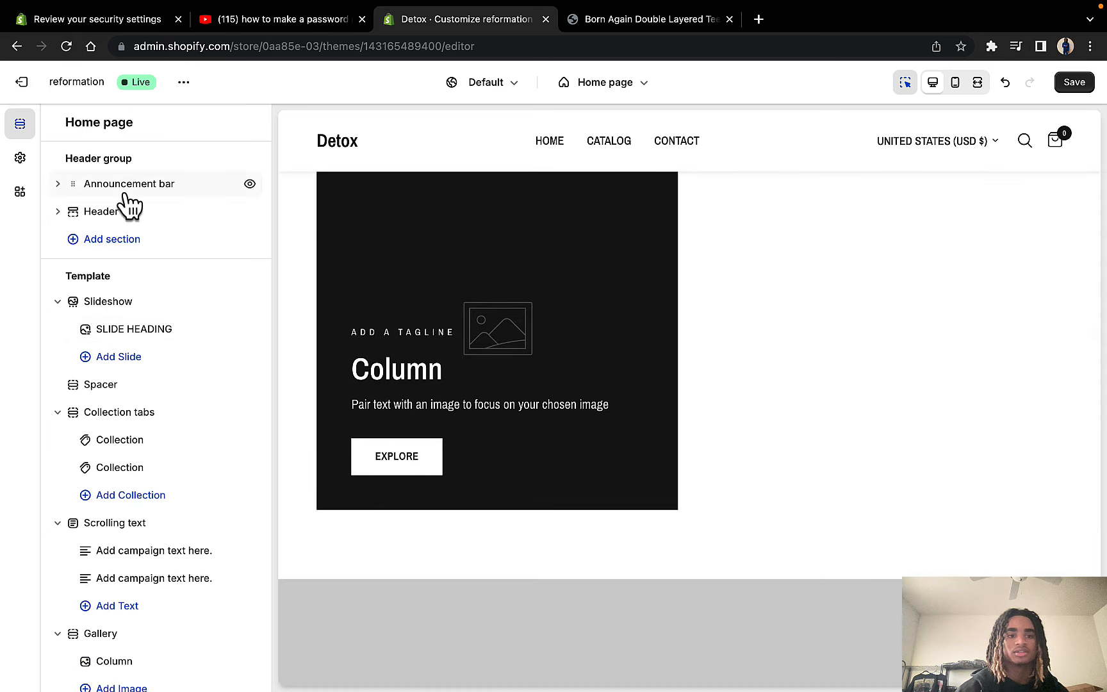
mouse_move(157, 301)
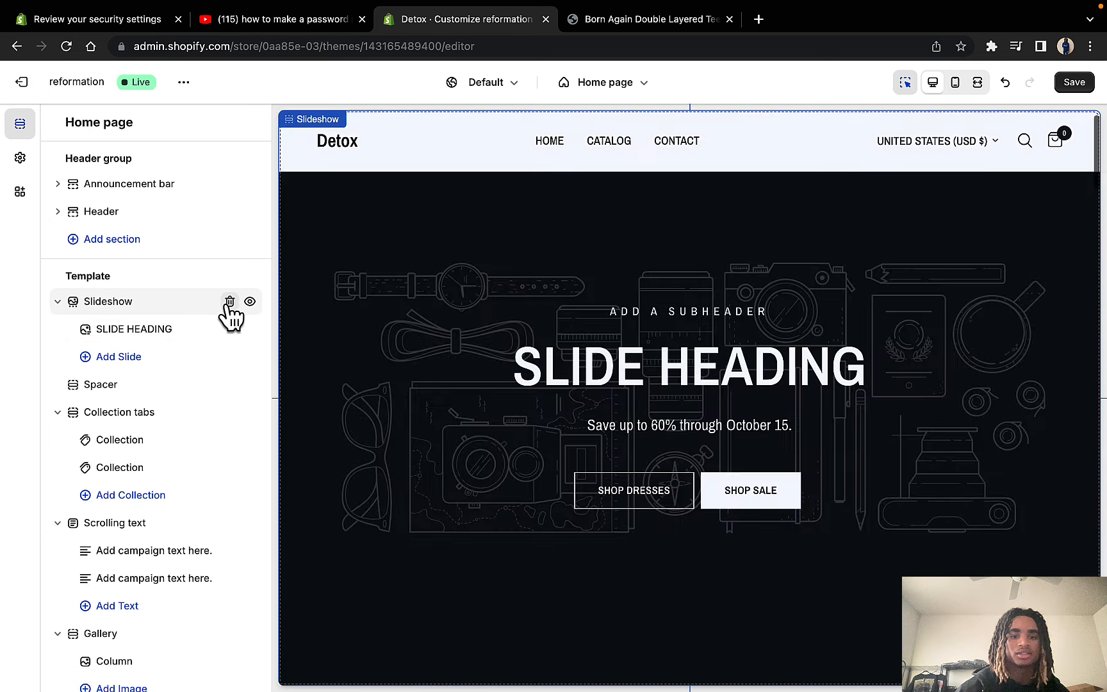
click(230, 301)
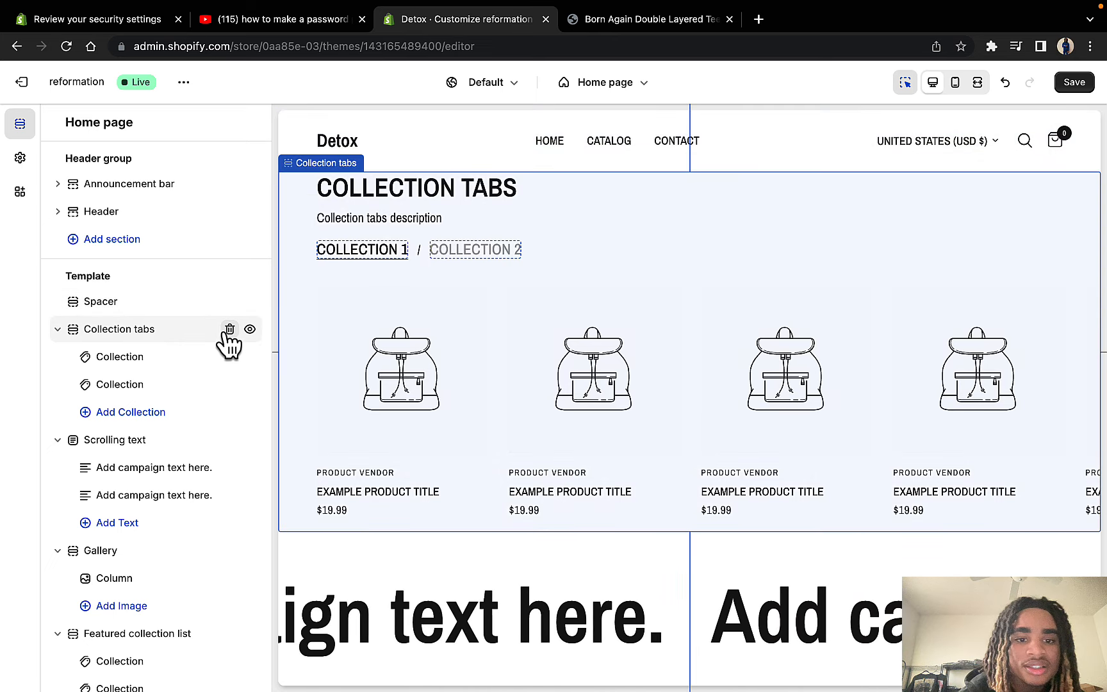
click(227, 329)
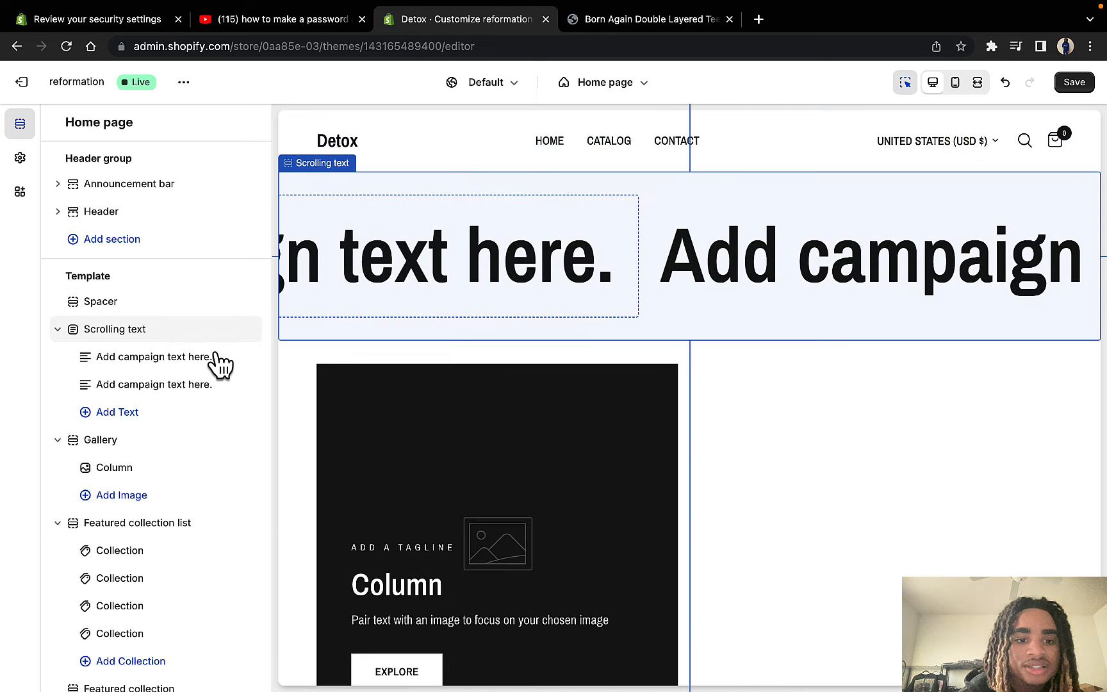
click(229, 439)
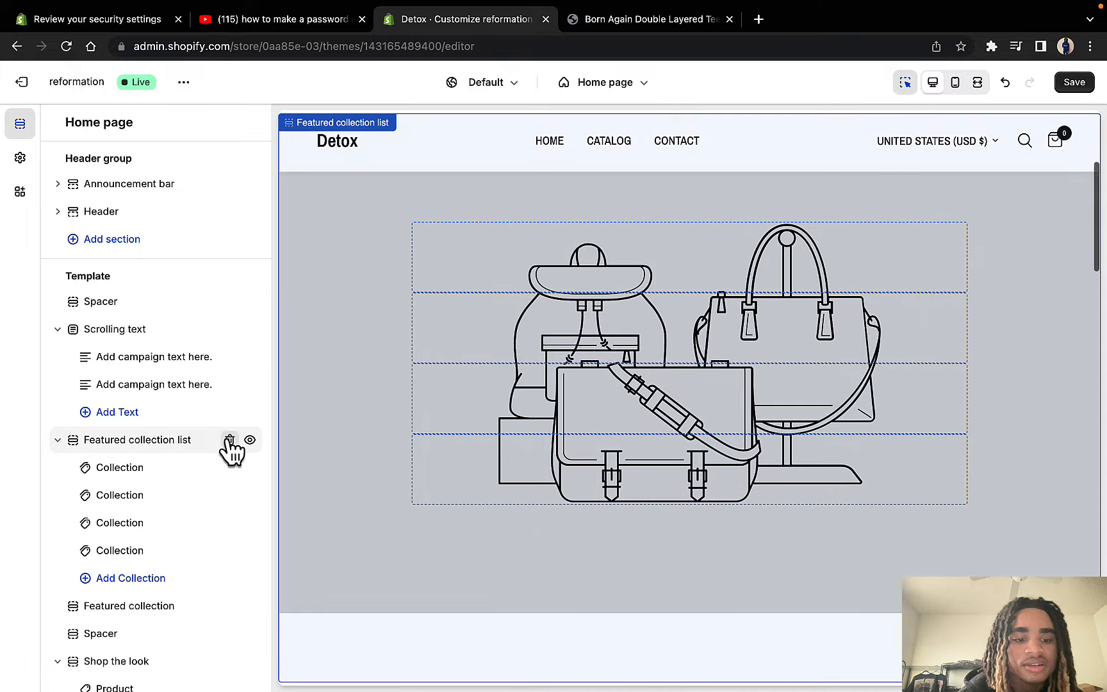
click(229, 439)
Step: Clear the heading and the description of the home page's Featured collection section
click(450, 407)
triple_click(181, 190)
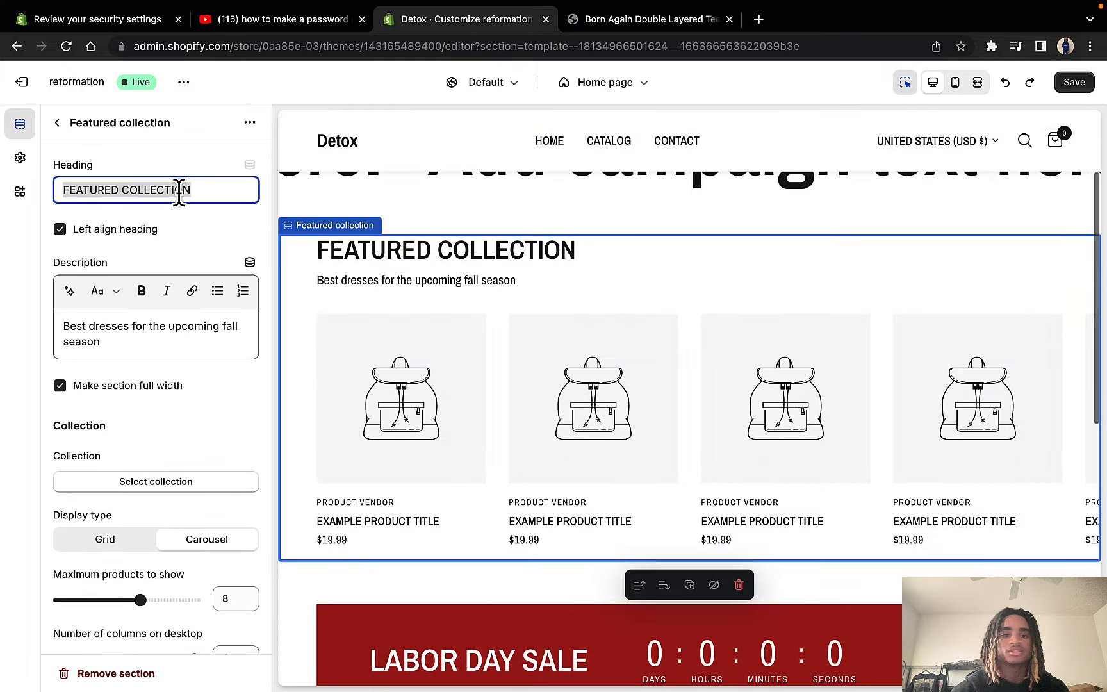
key(BackSpace)
triple_click(126, 327)
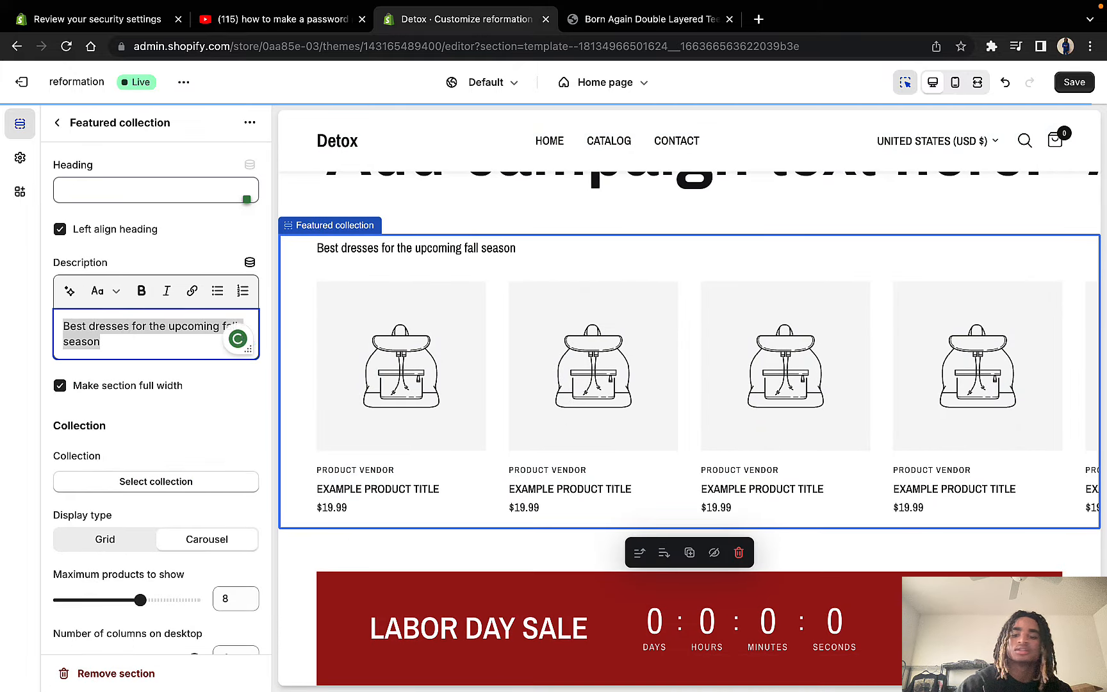
key(BackSpace)
Step: Assign the Home page collection to the Featured collection section
click(158, 467)
click(173, 257)
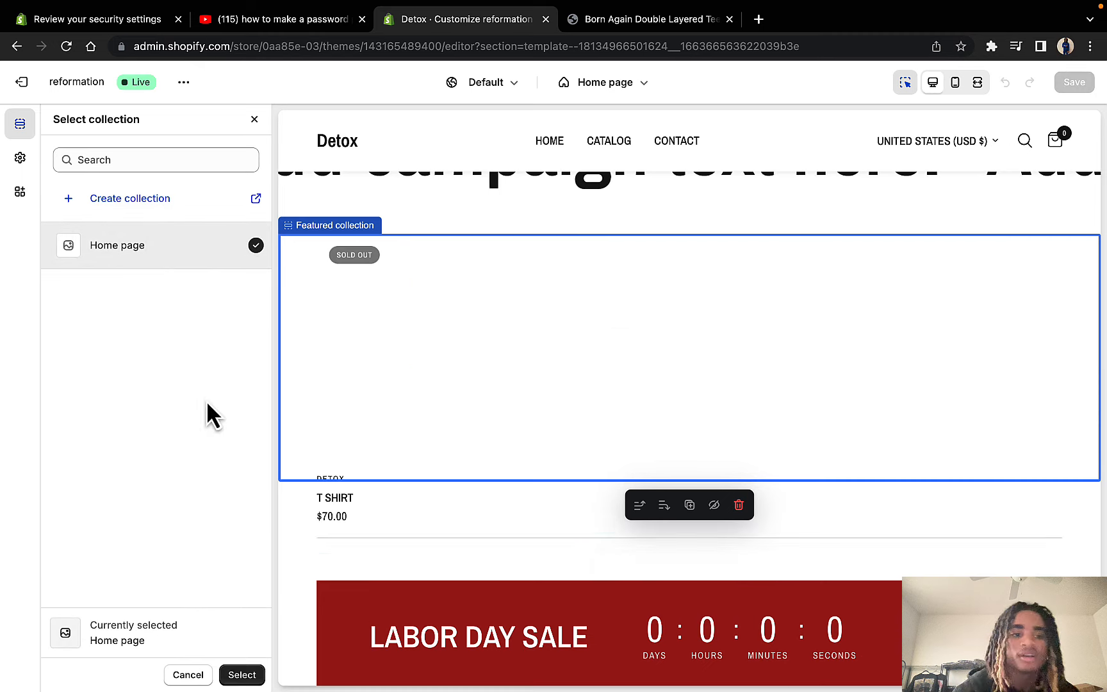
click(241, 675)
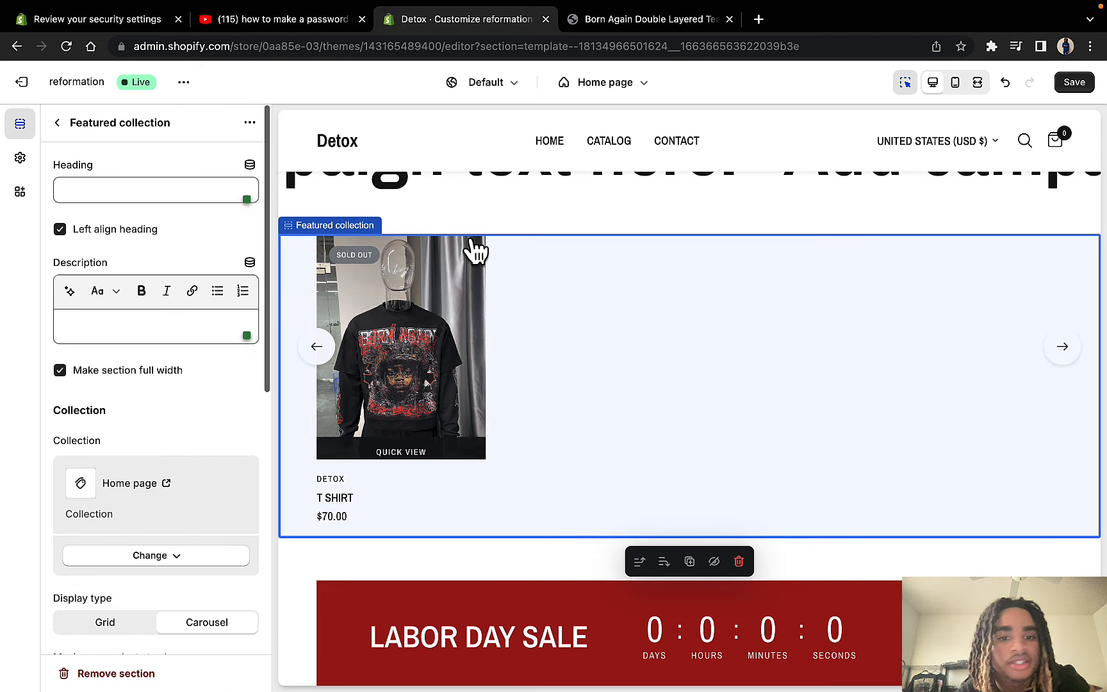
Step: Move the Scrolling text section below the Featured collection and its spacer, directly above the Countdown banner
scroll(472, 236, up, 2)
click(421, 231)
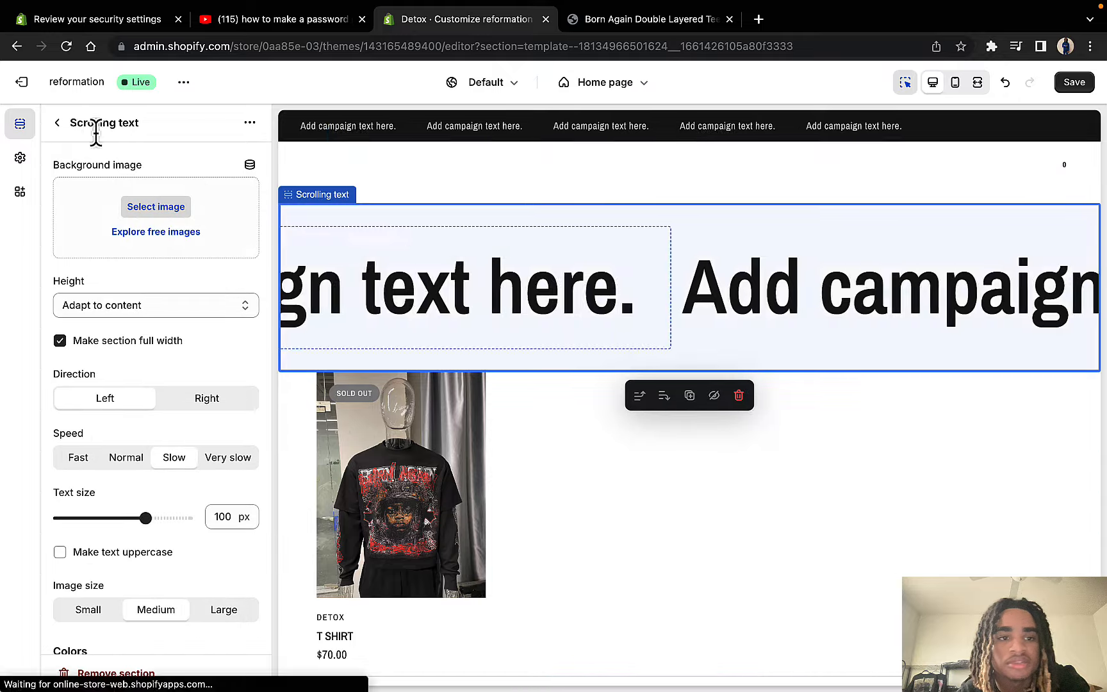
click(59, 123)
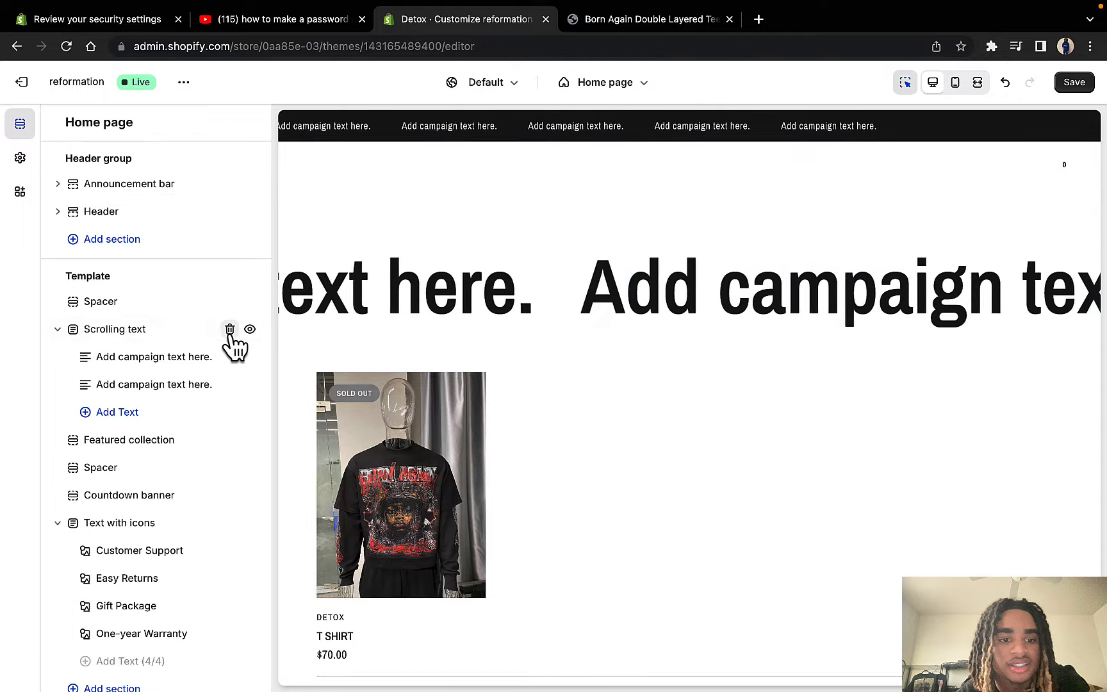
drag(109, 340, 74, 377)
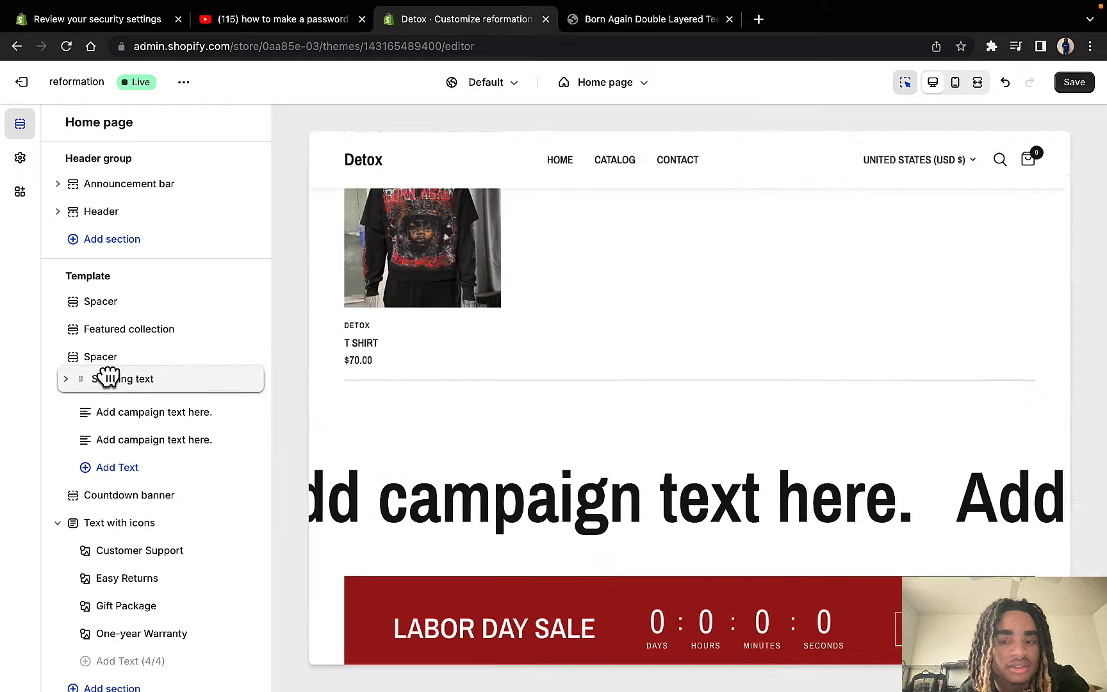
scroll(361, 339, up, 2)
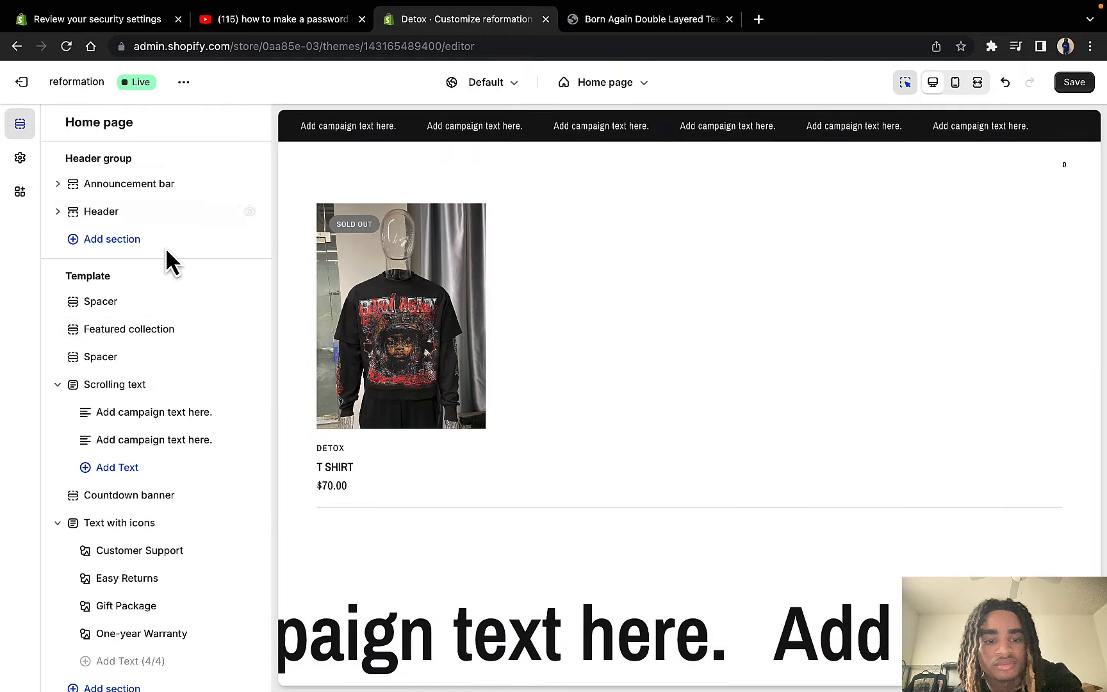
Step: Give the Featured collection the heading Products without left alignment, disable Show vendor in its theme settings, and save
click(141, 328)
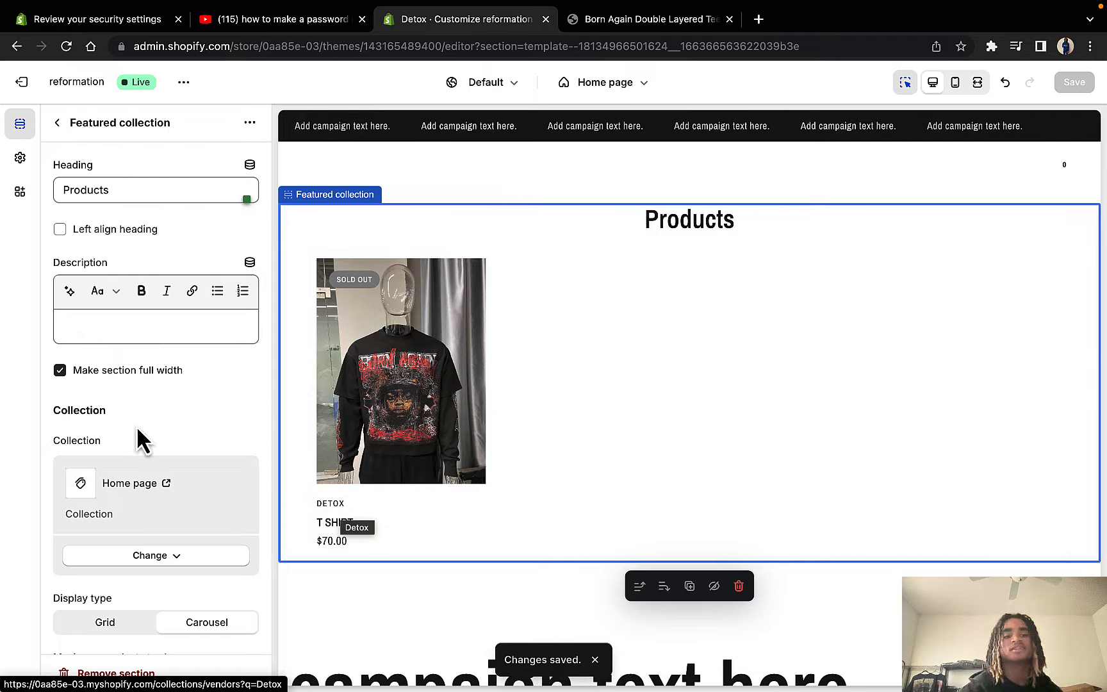
scroll(138, 441, down, 8)
click(149, 596)
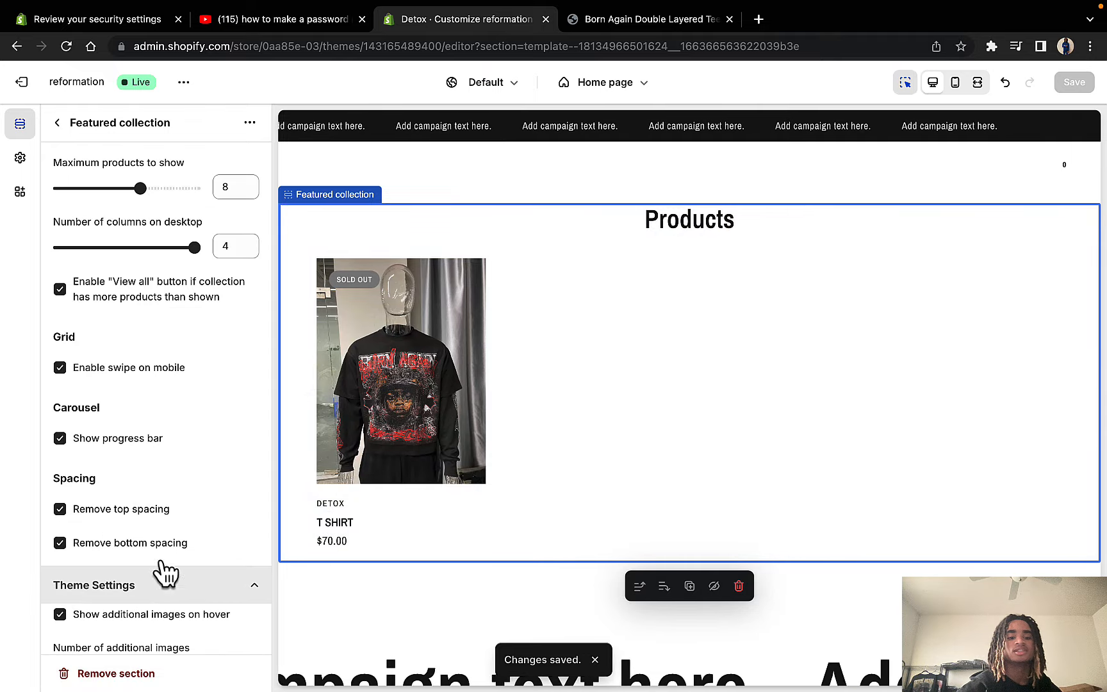
scroll(164, 523, down, 5)
scroll(164, 522, down, 6)
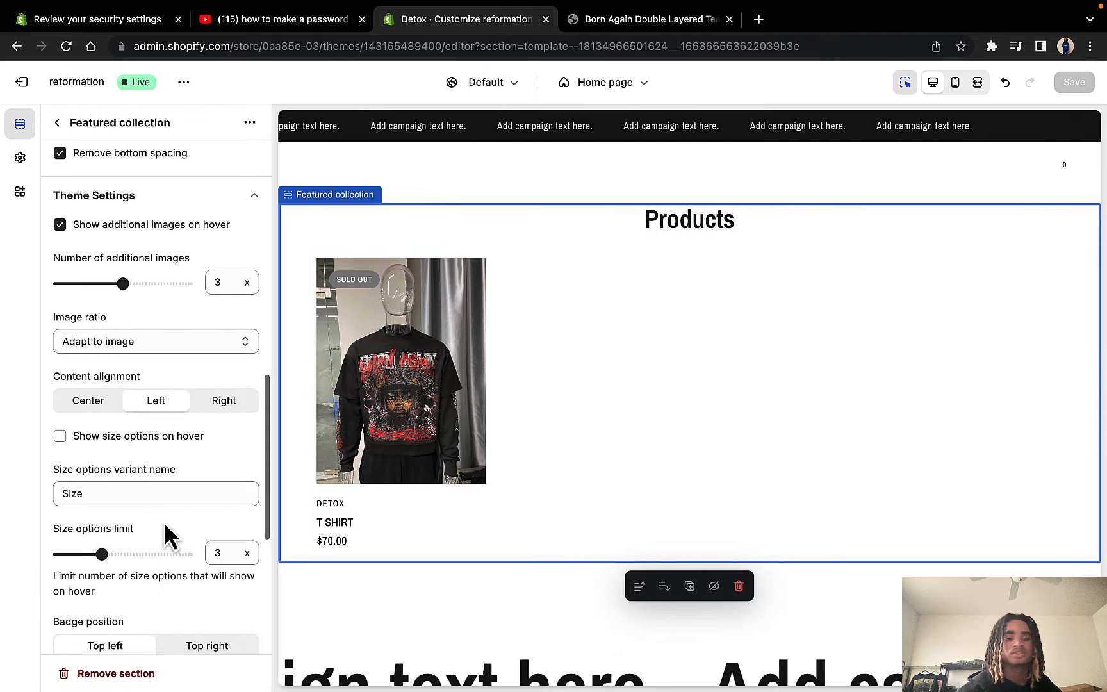
scroll(164, 532, down, 1)
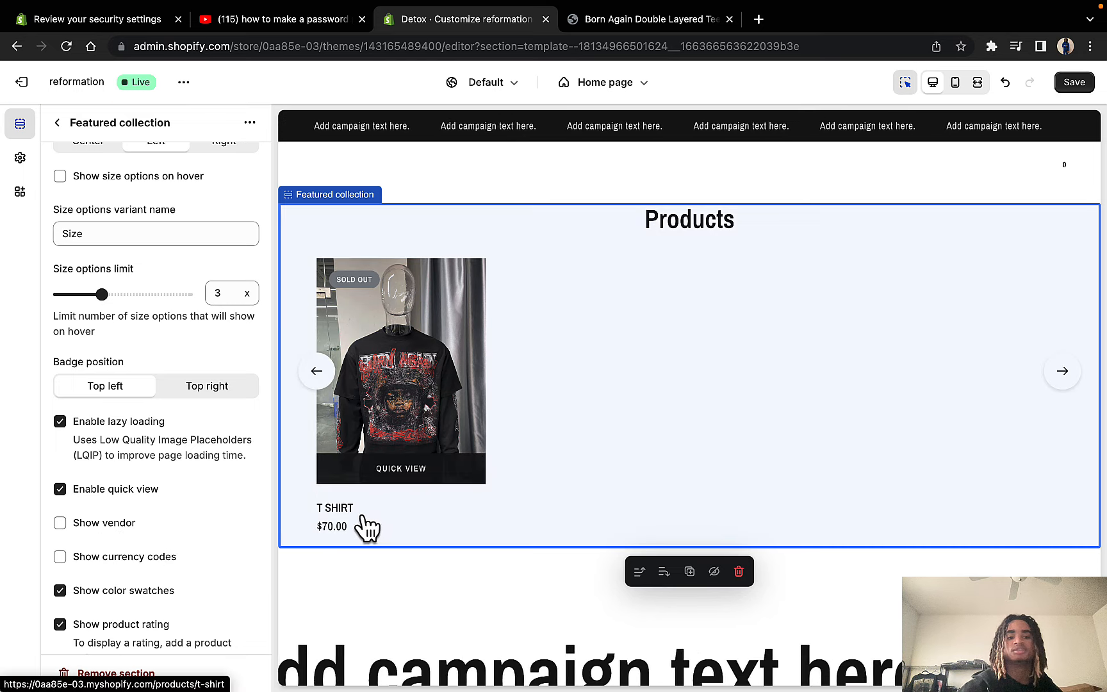
scroll(131, 500, down, 4)
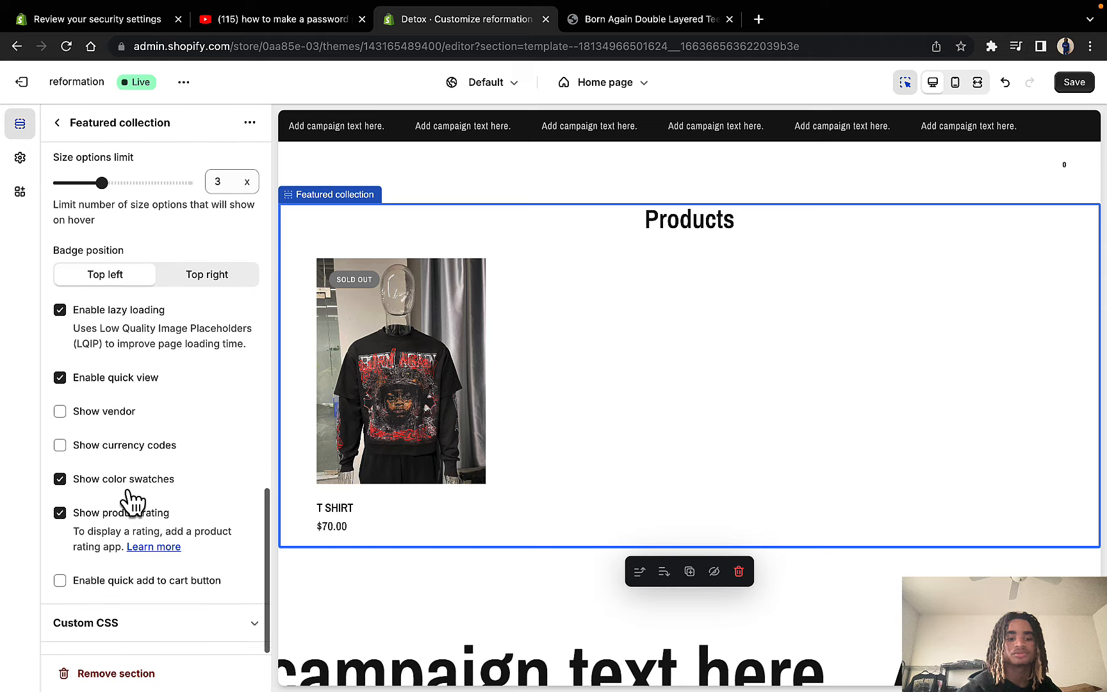
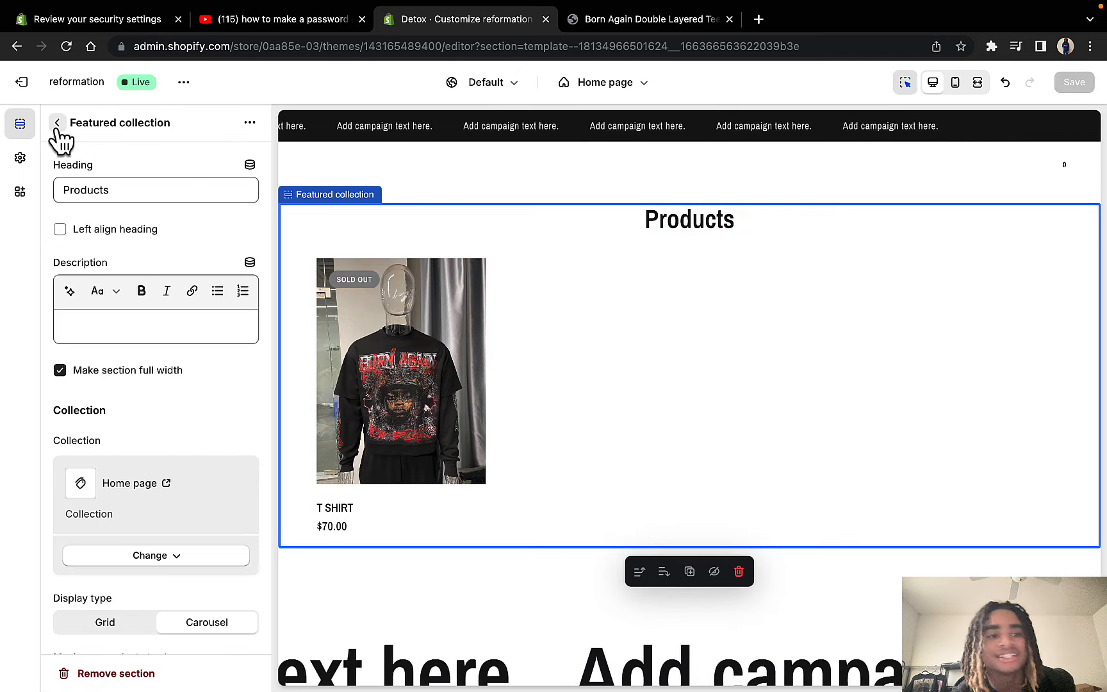
click(57, 124)
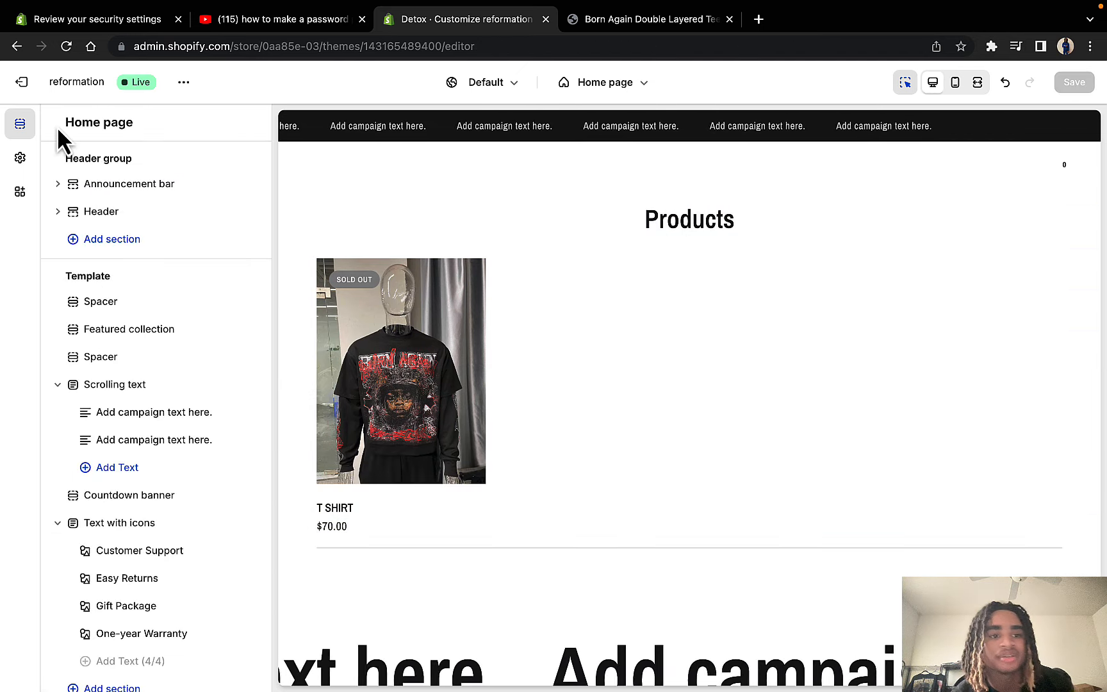
Step: Disable the transparent header on the homepage and move the Announcement bar below the Header
click(132, 219)
scroll(149, 387, down, 1)
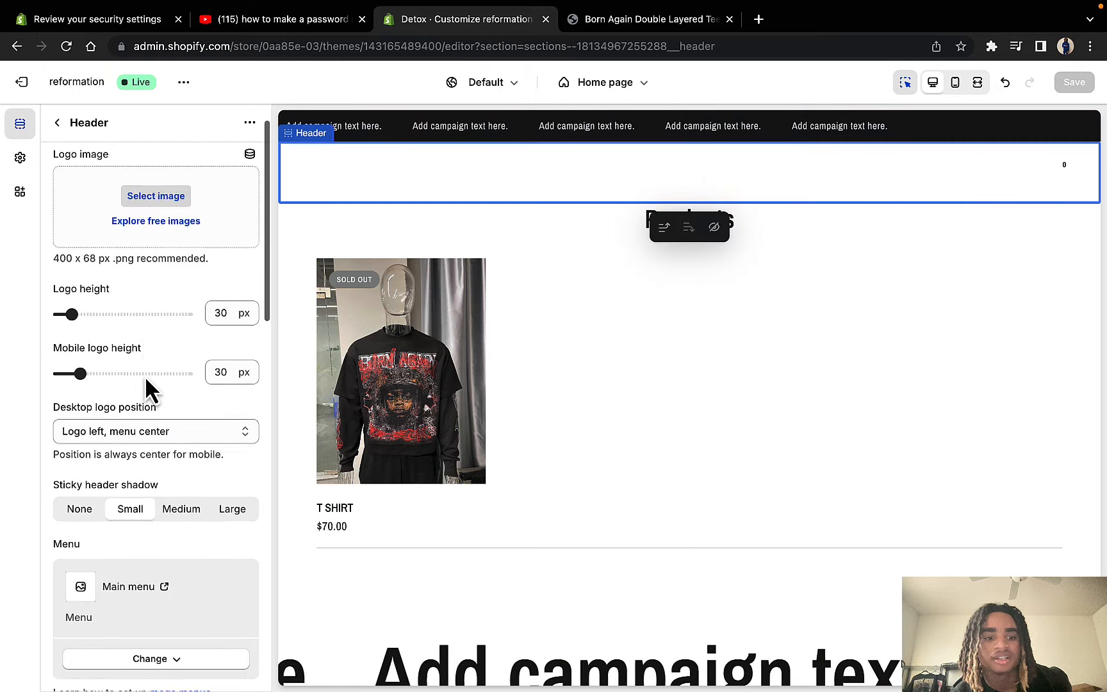
scroll(149, 387, down, 7)
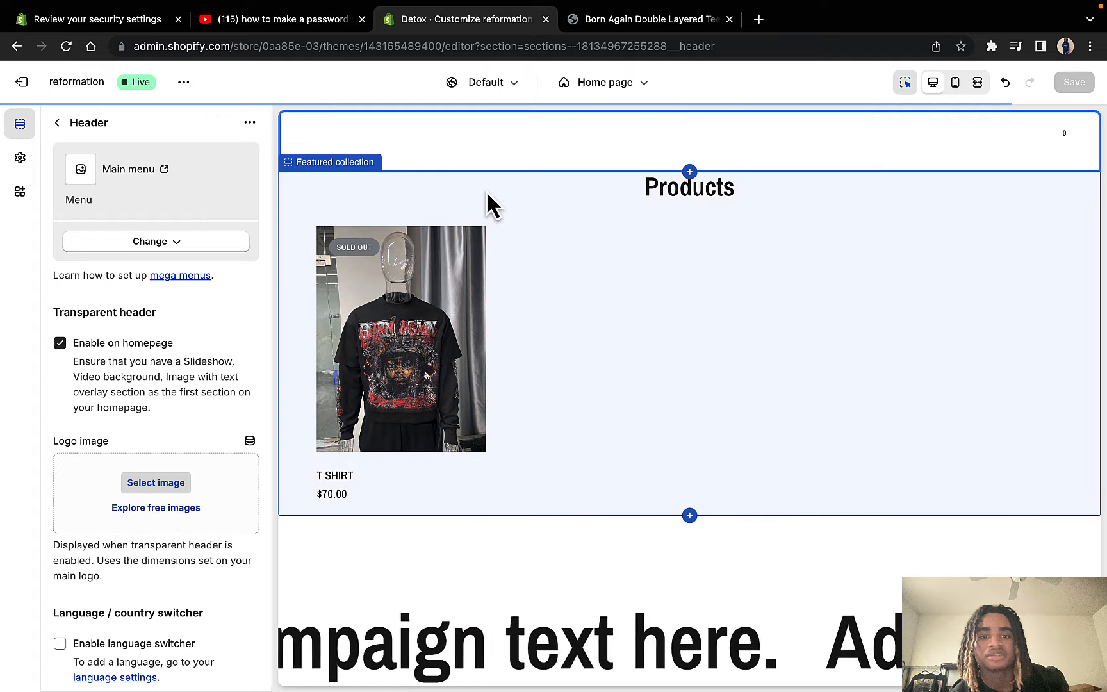
scroll(486, 191, down, 3)
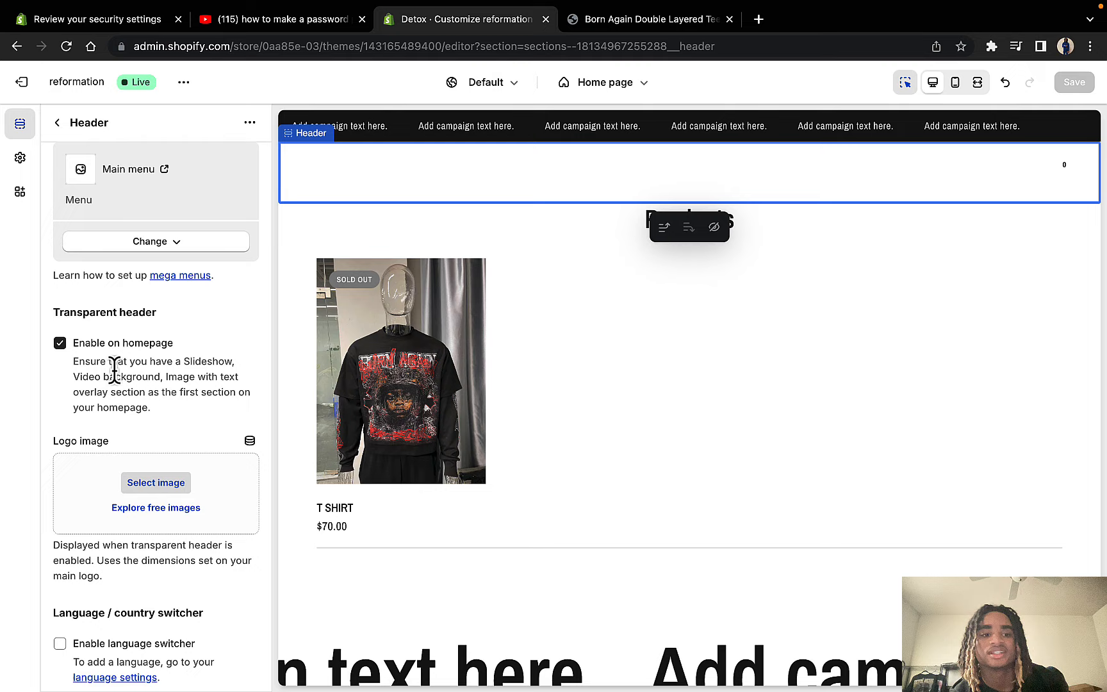
click(132, 344)
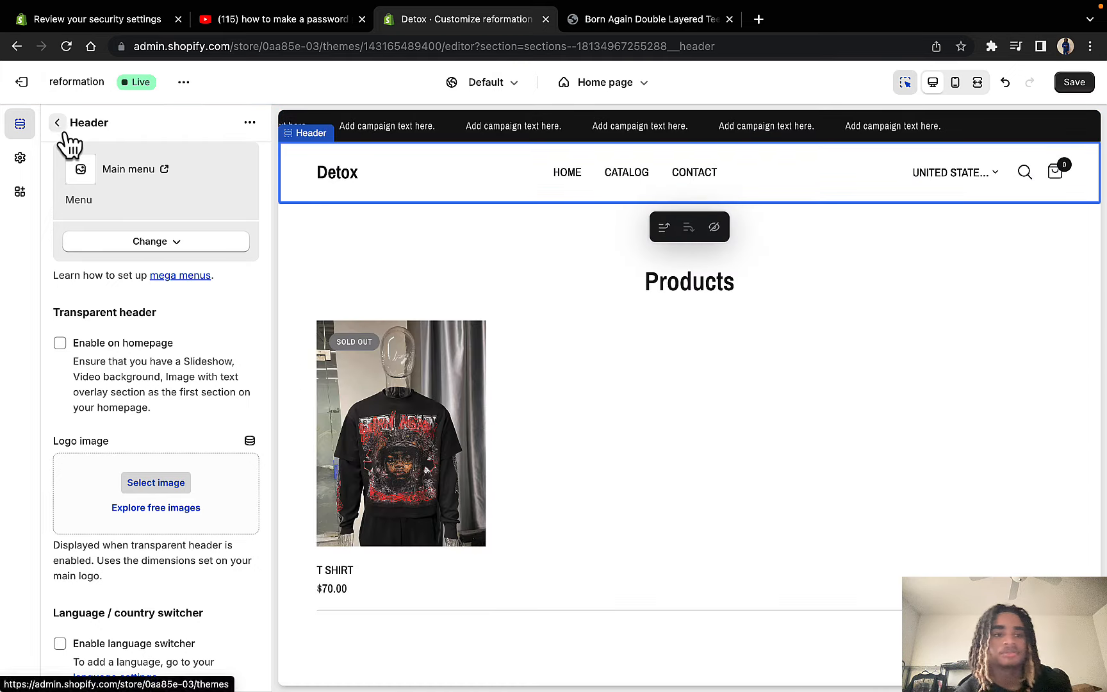
click(58, 124)
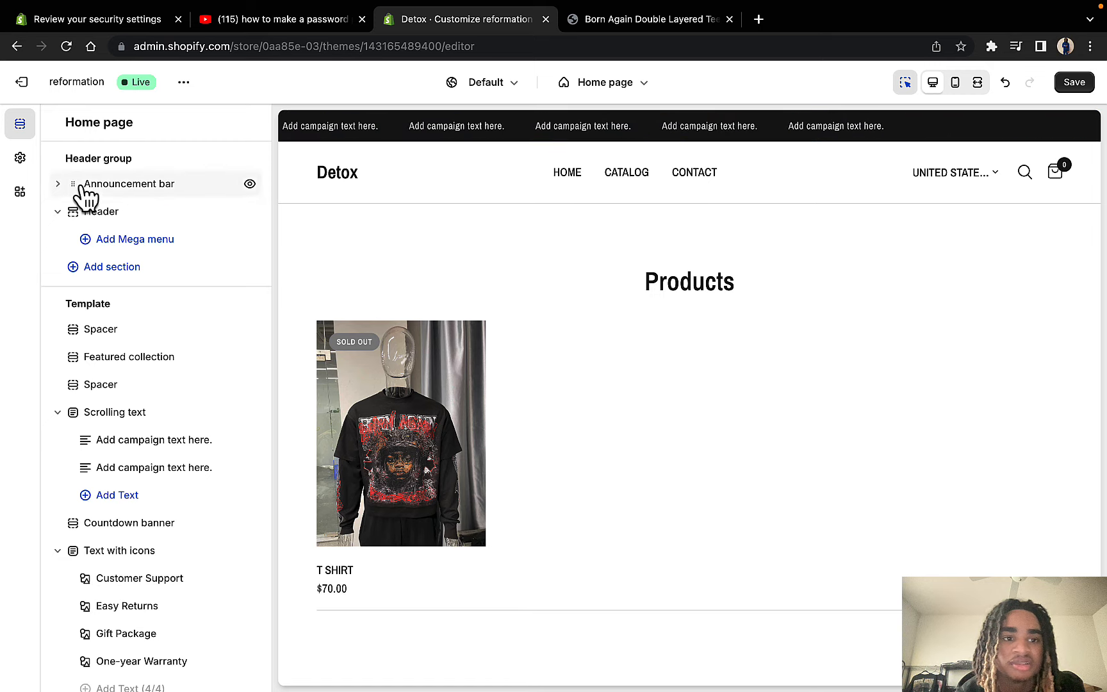
drag(81, 188, 76, 221)
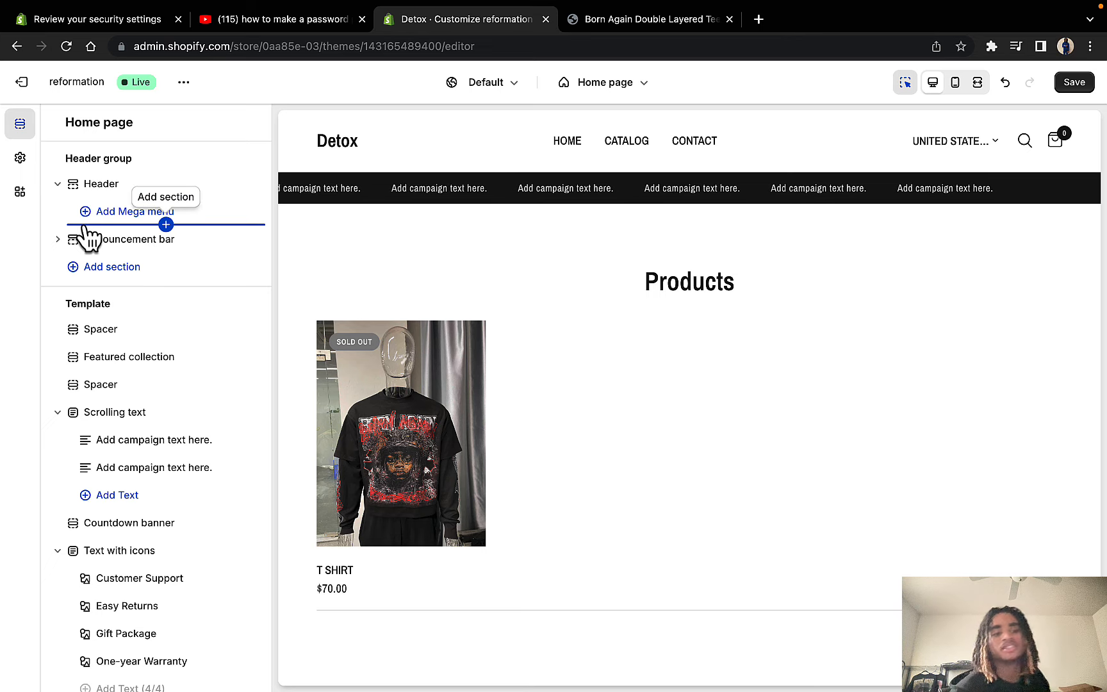
Step: Change the Countdown banner's background color to black
scroll(339, 320, down, 5)
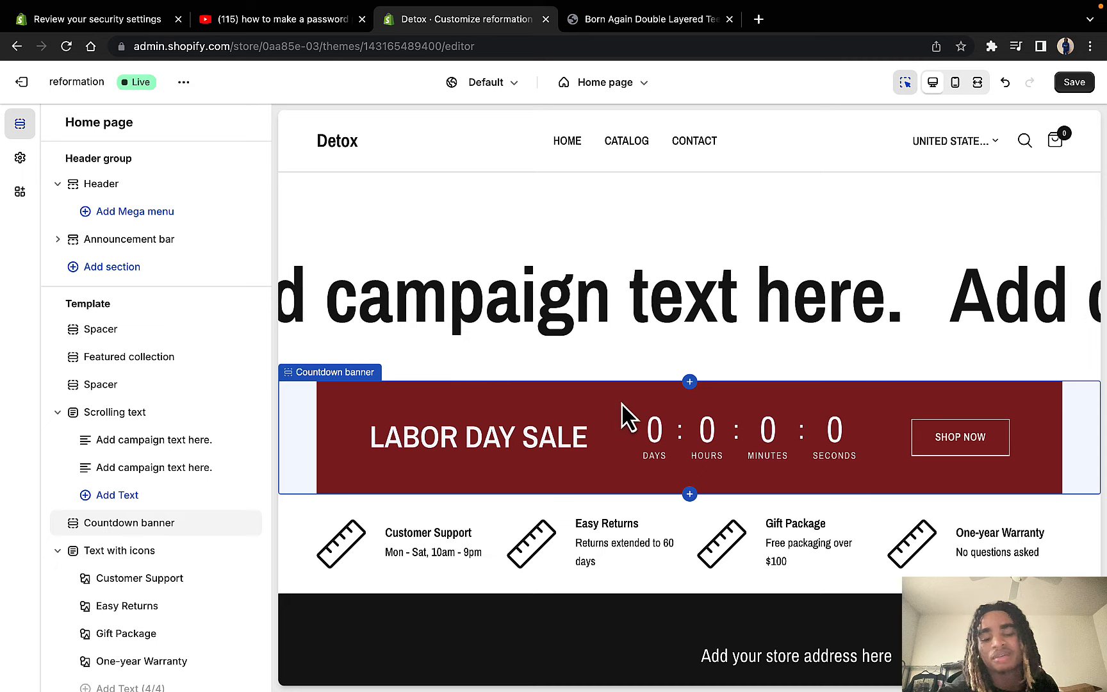
click(617, 449)
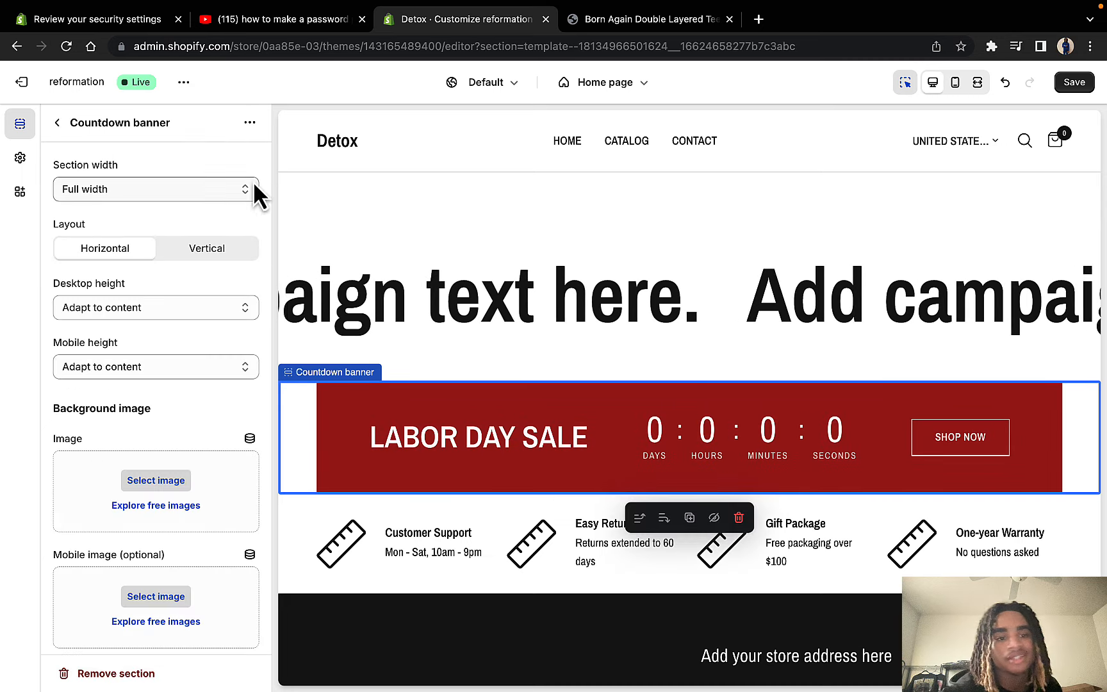
scroll(218, 398, down, 8)
scroll(217, 401, down, 10)
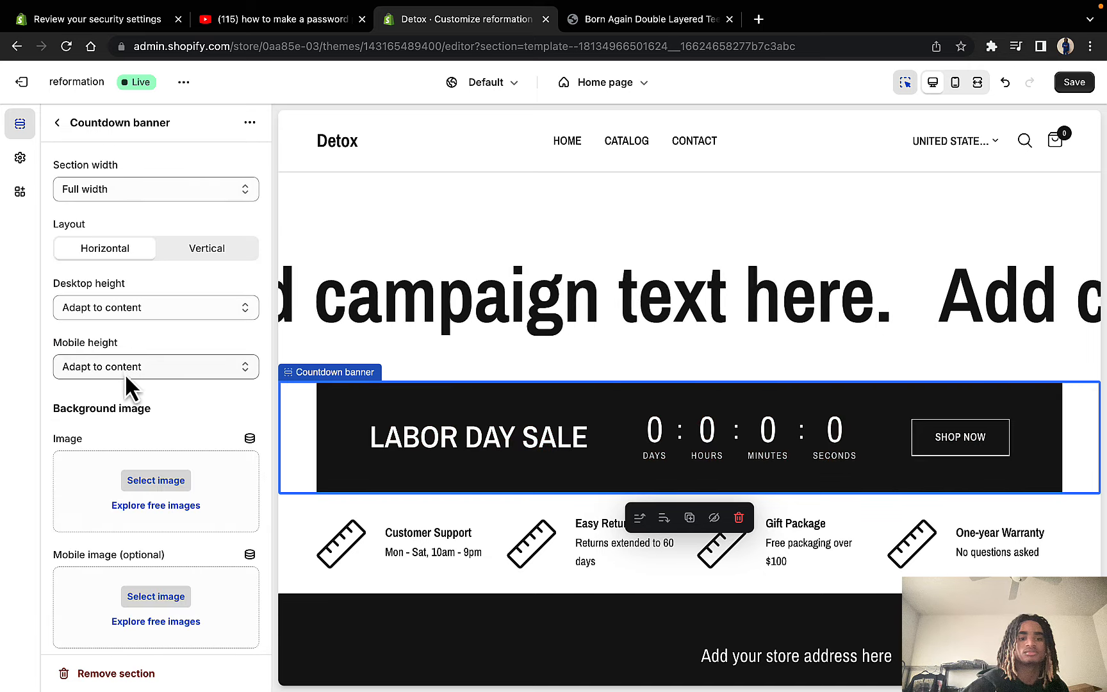
scroll(416, 397, up, 5)
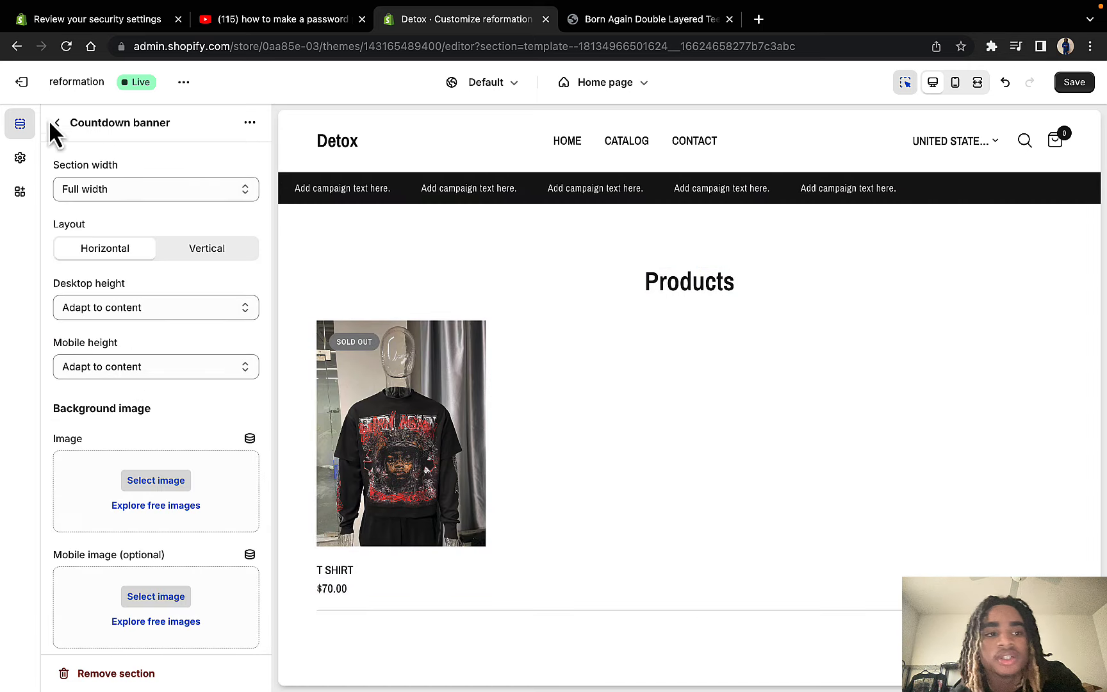
click(57, 122)
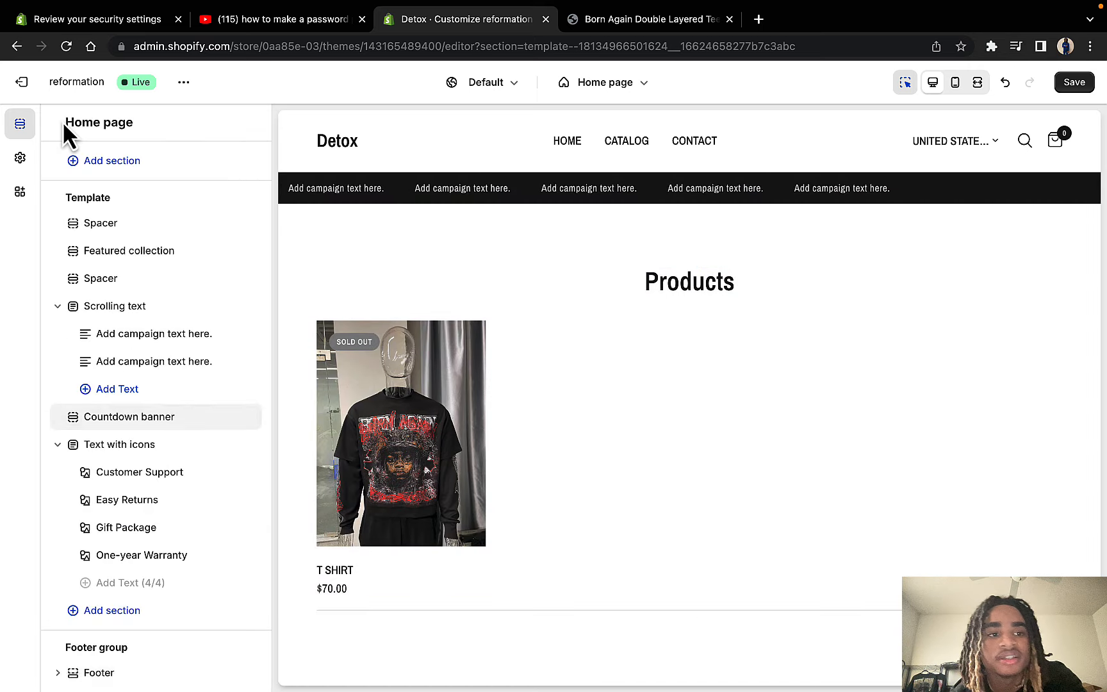
Step: Look through the Typography and Colors options in the theme settings
click(18, 160)
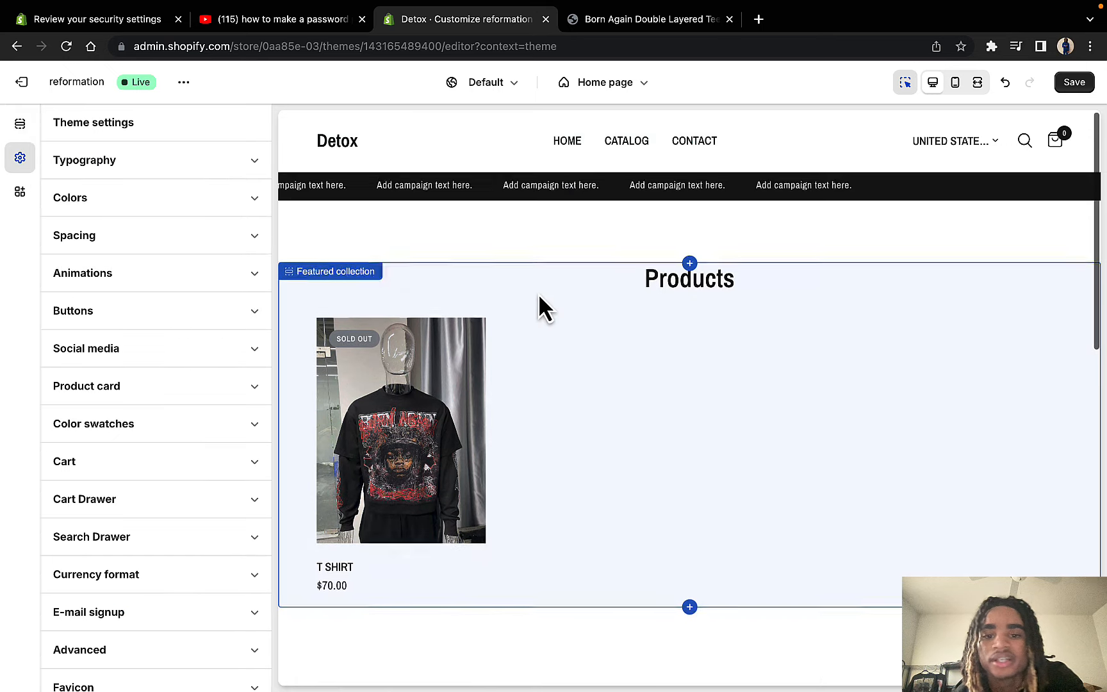
click(195, 170)
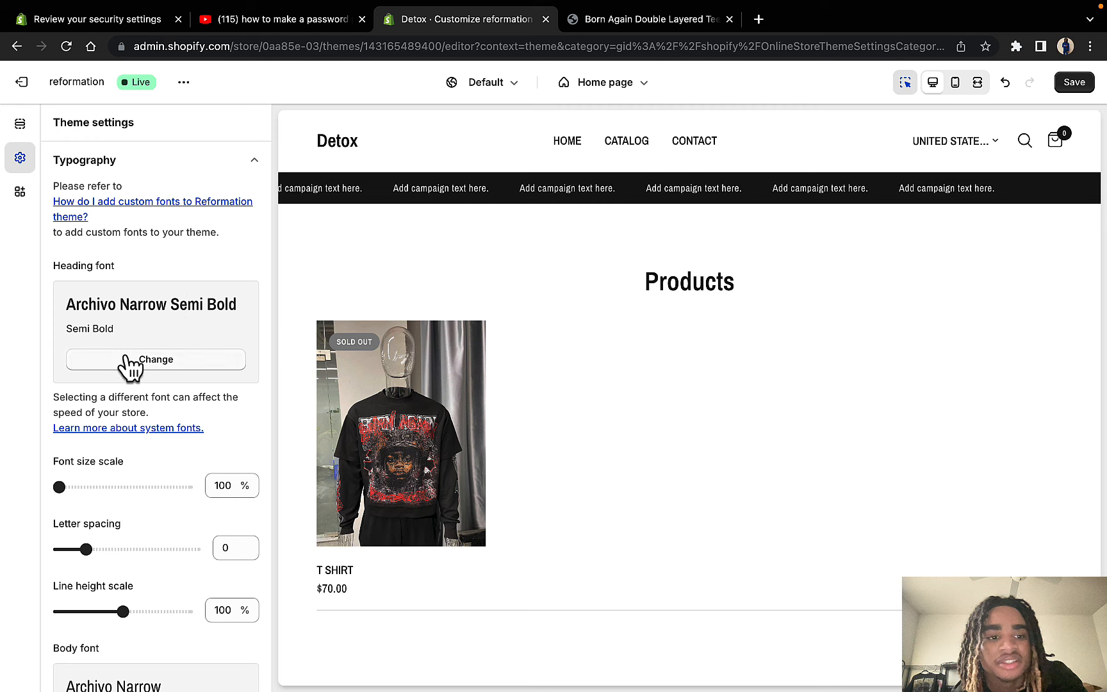
click(201, 168)
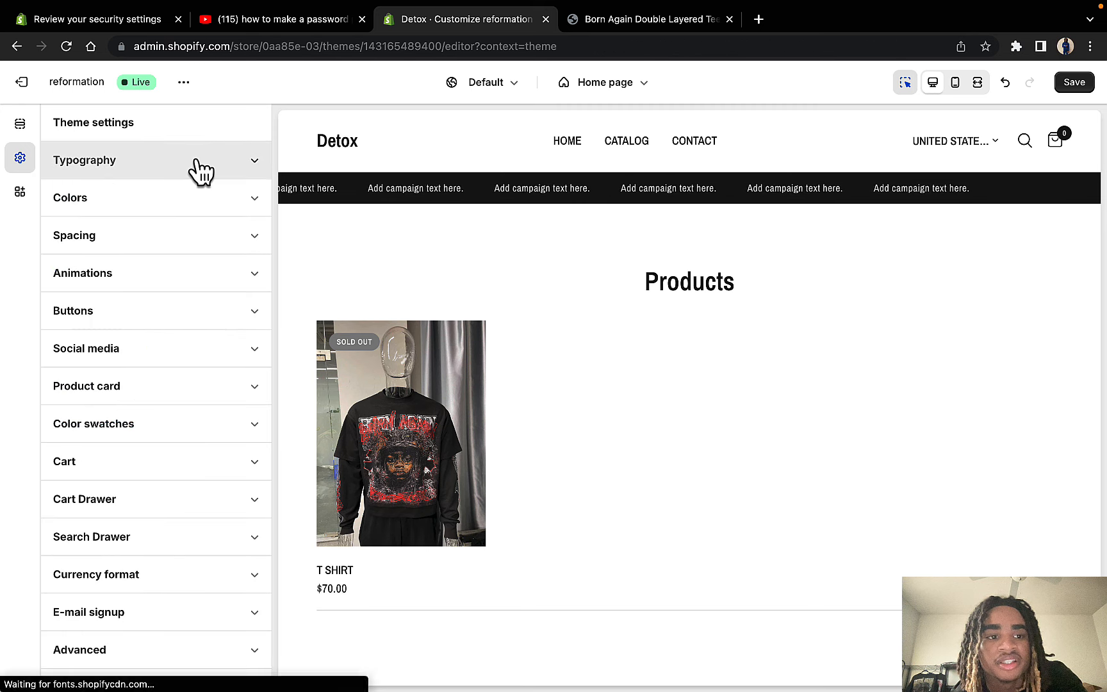
click(192, 206)
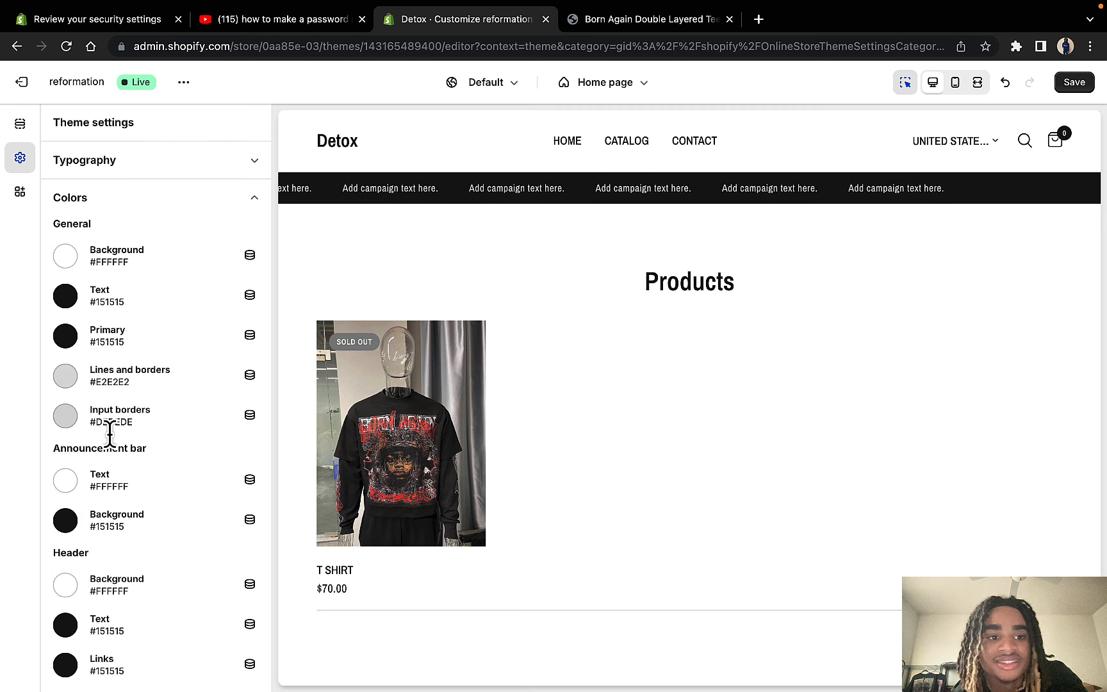
scroll(141, 492, down, 10)
scroll(141, 492, up, 10)
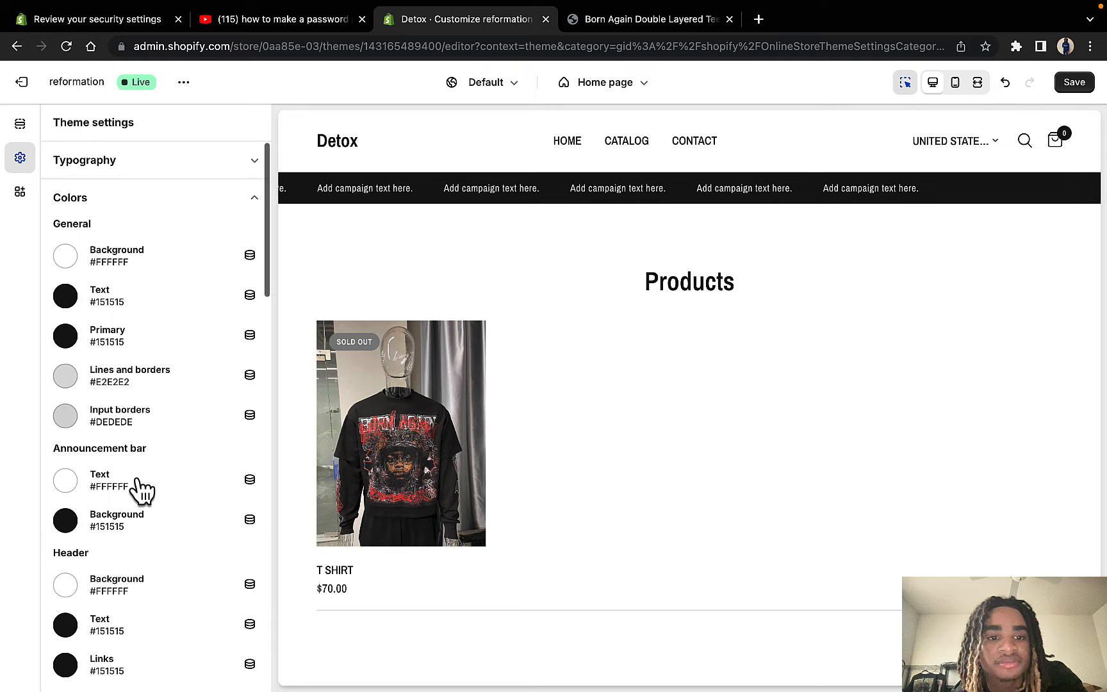
click(215, 207)
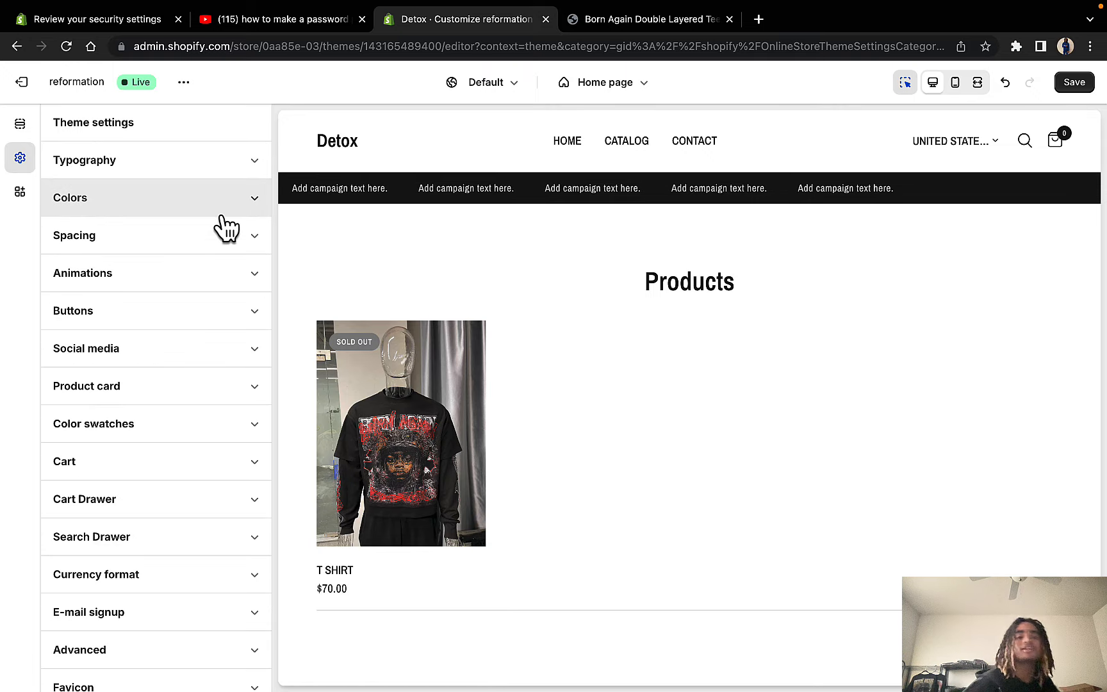
Step: Examine the Social media account fields and sharing options in the theme settings, and the footer in the home page preview
click(220, 358)
scroll(163, 511, down, 3)
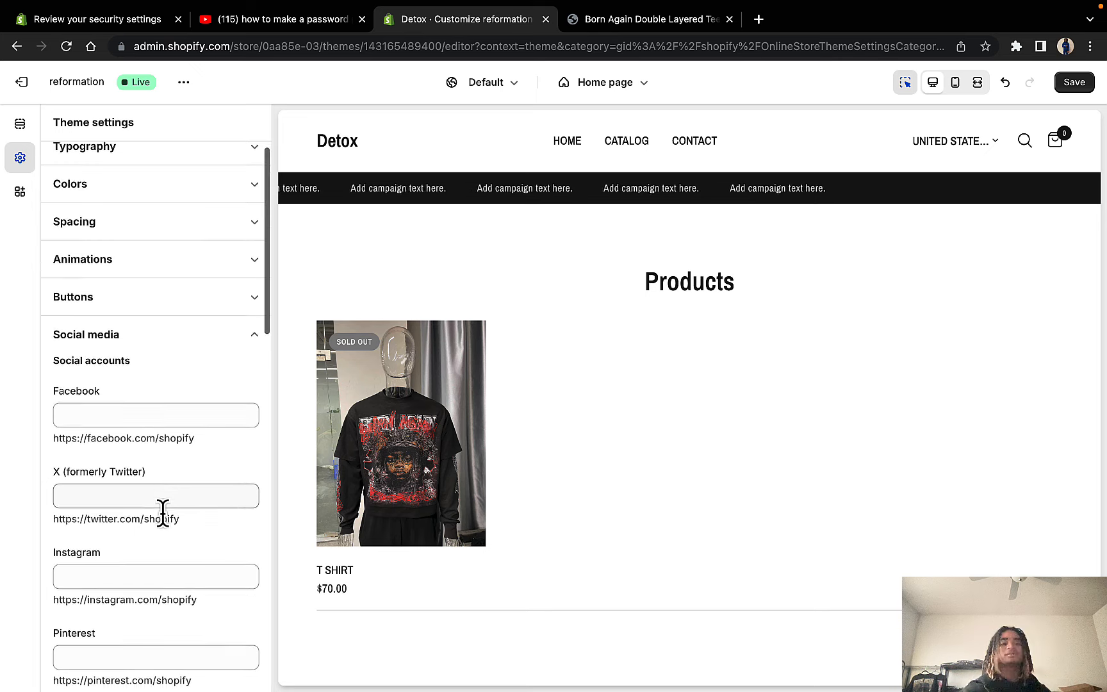
click(183, 489)
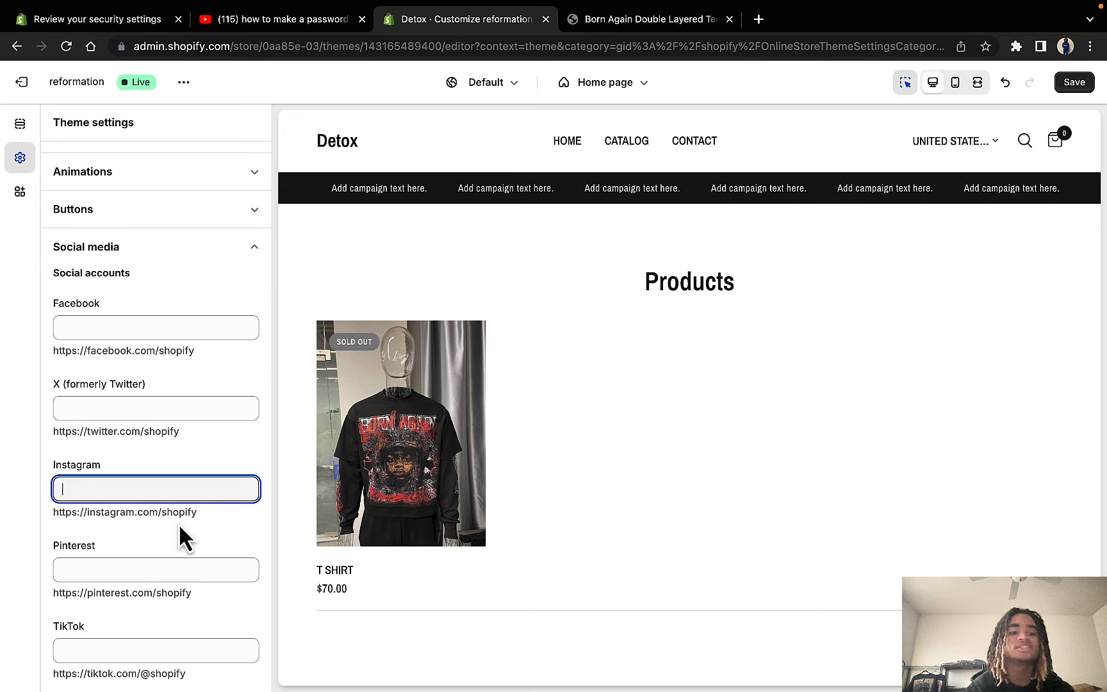
click(179, 327)
click(179, 408)
scroll(177, 402, down, 3)
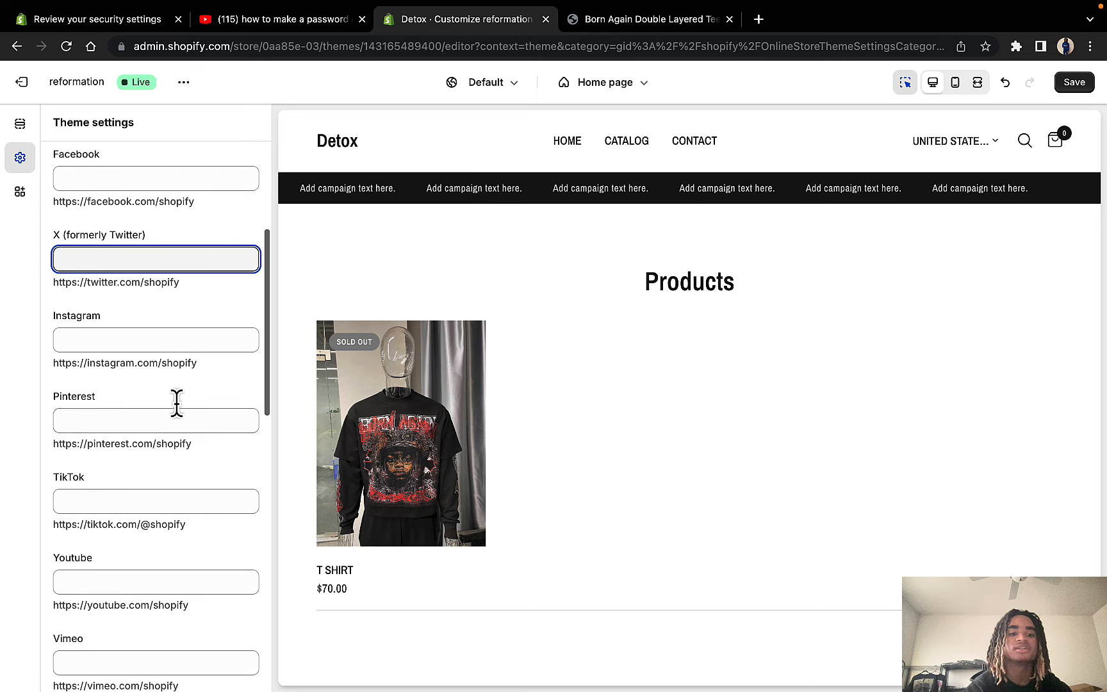
drag(153, 518, 153, 516)
click(151, 578)
scroll(146, 586, down, 6)
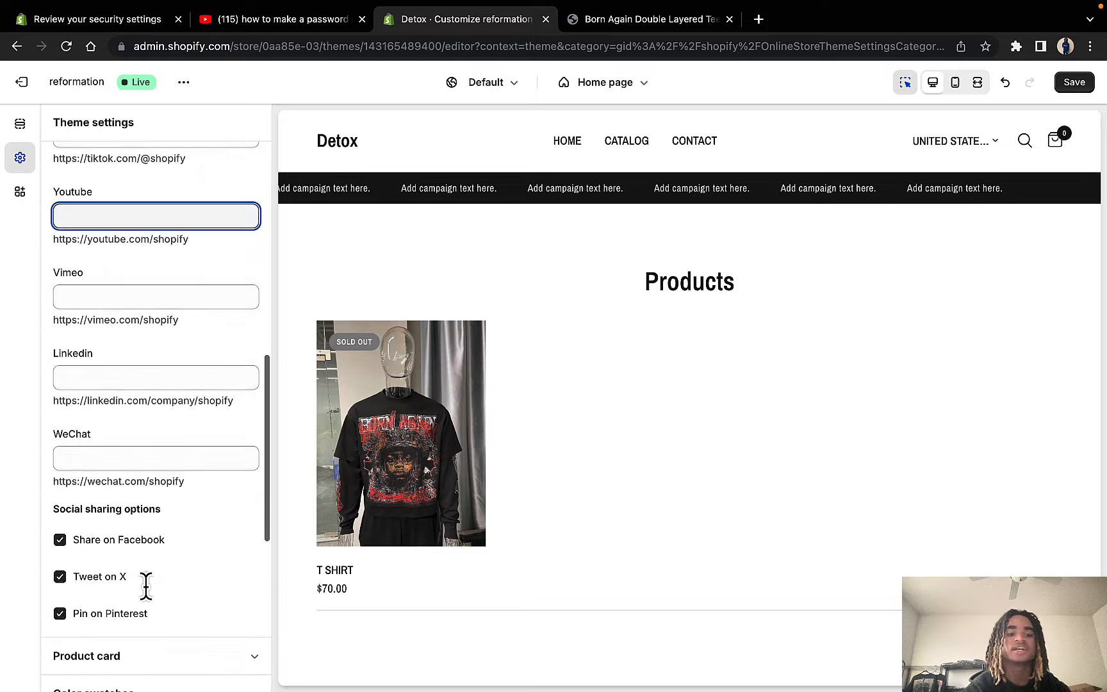
scroll(146, 586, up, 2)
scroll(146, 586, up, 7)
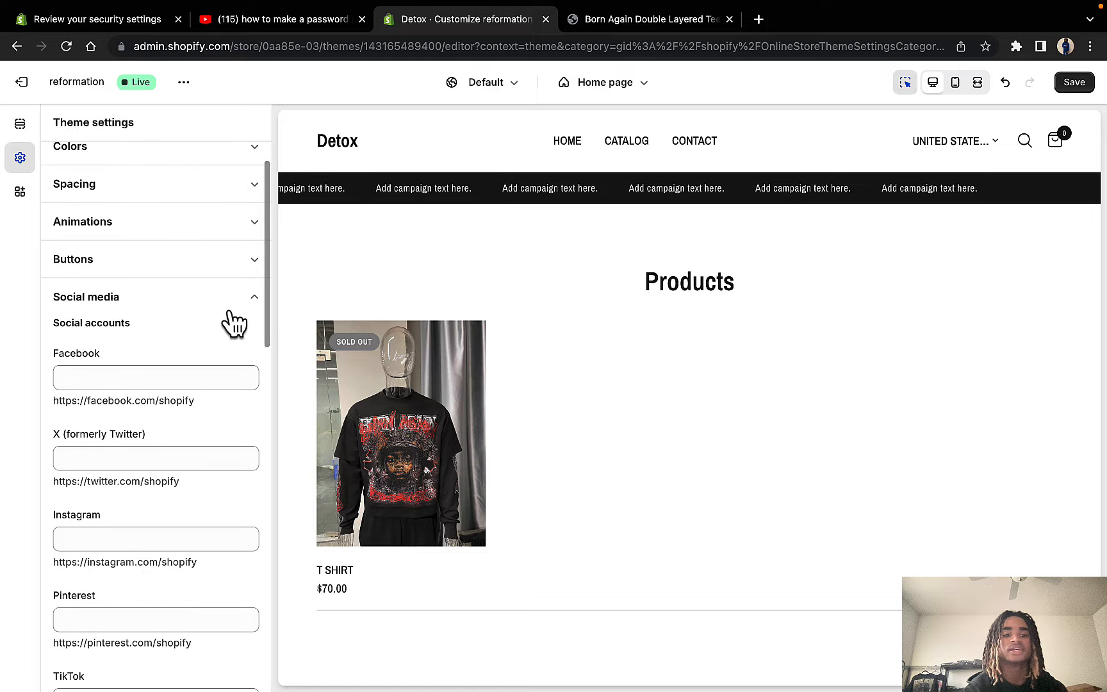
scroll(577, 398, down, 15)
scroll(705, 451, left, 5)
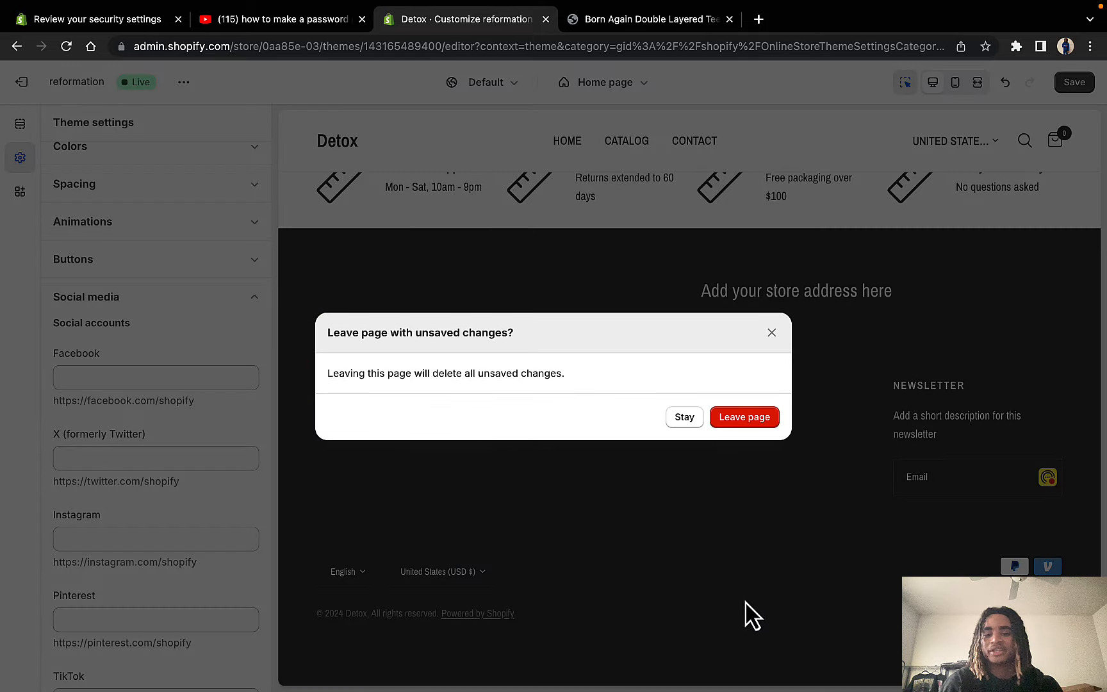
click(772, 333)
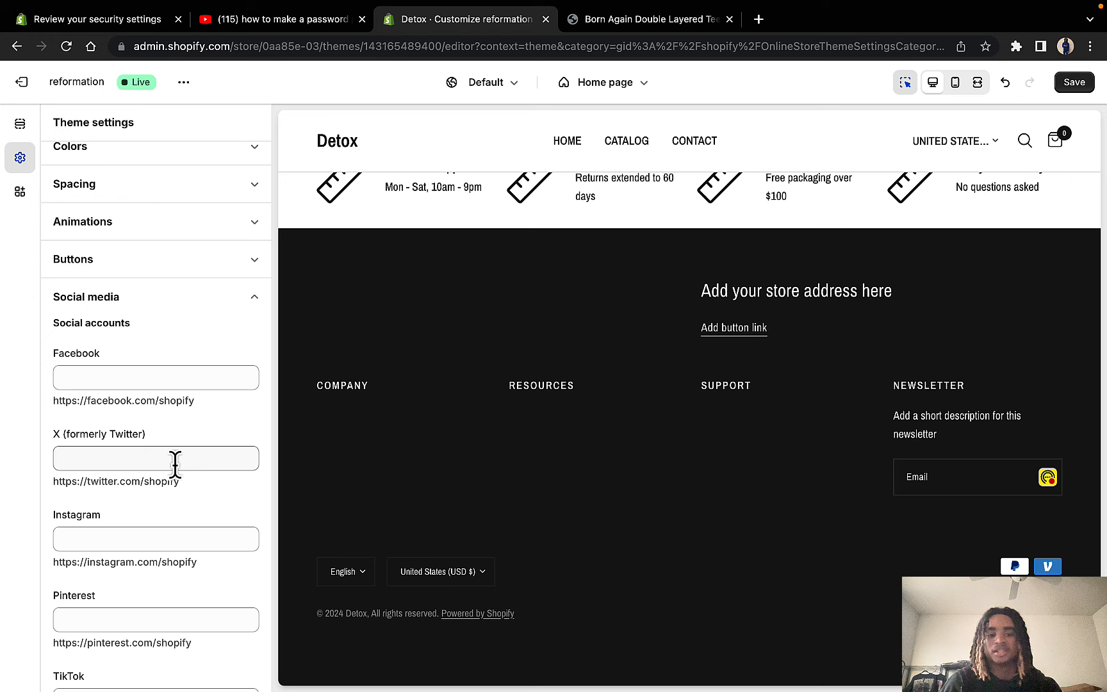
click(110, 452)
key(Tab)
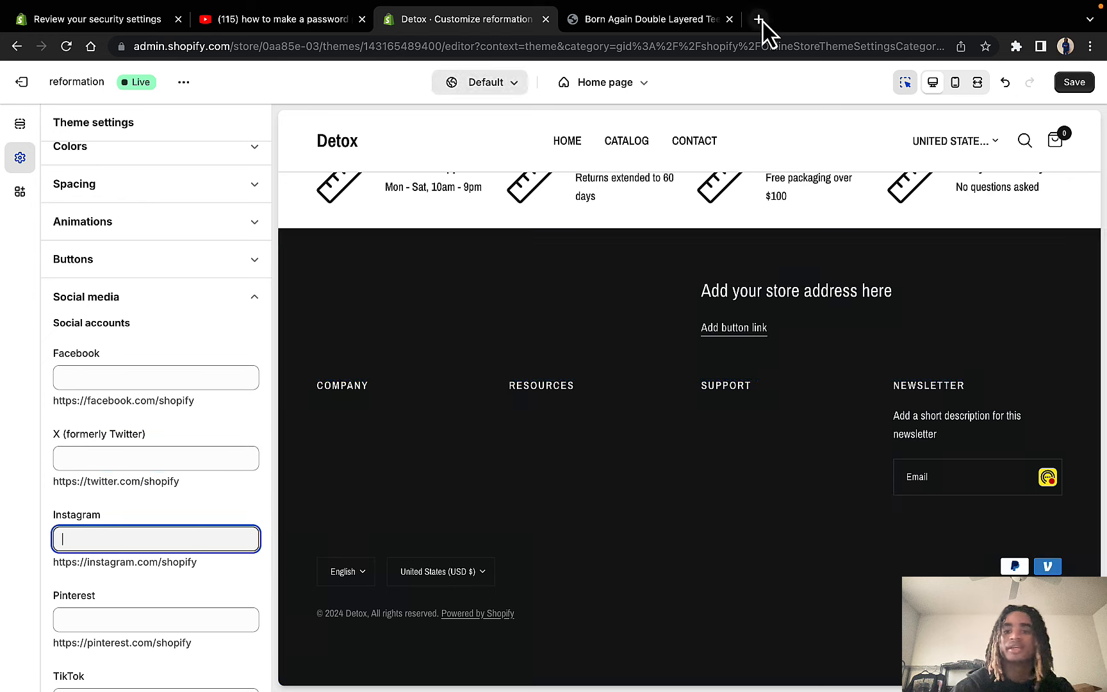
click(760, 20)
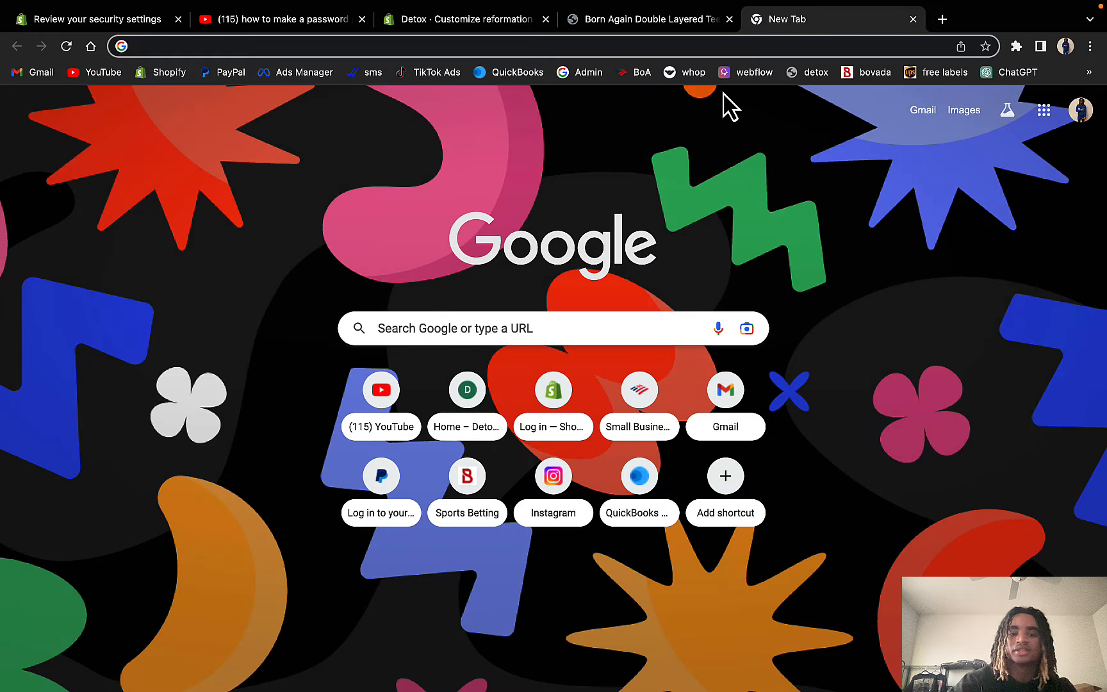
text(insta)
key(Return)
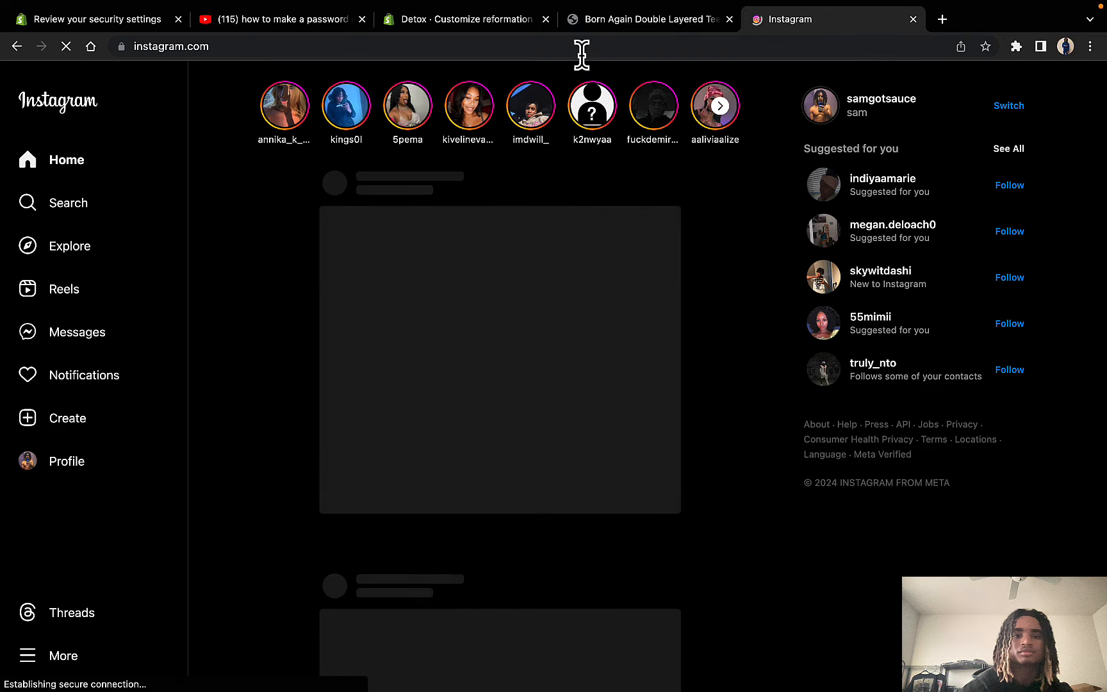
click(502, 47)
key(super+c)
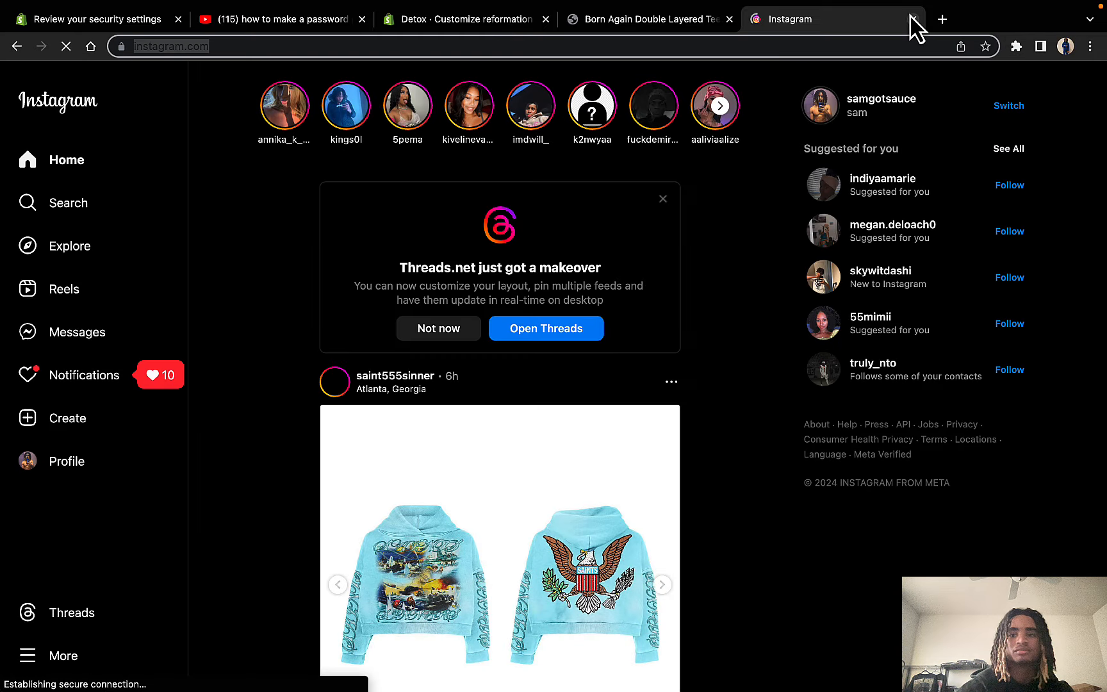
click(913, 19)
key(super+v)
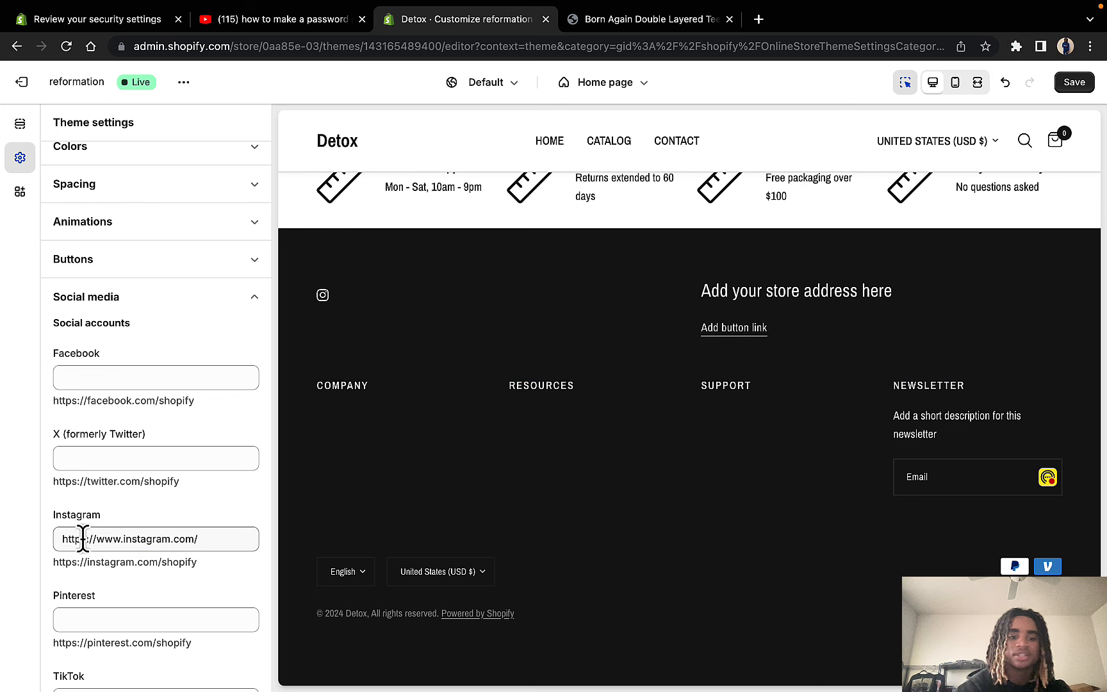
key(super+s)
Step: Inspect the footer's Text block that holds the Instagram icon, and return to the home page section list
click(323, 297)
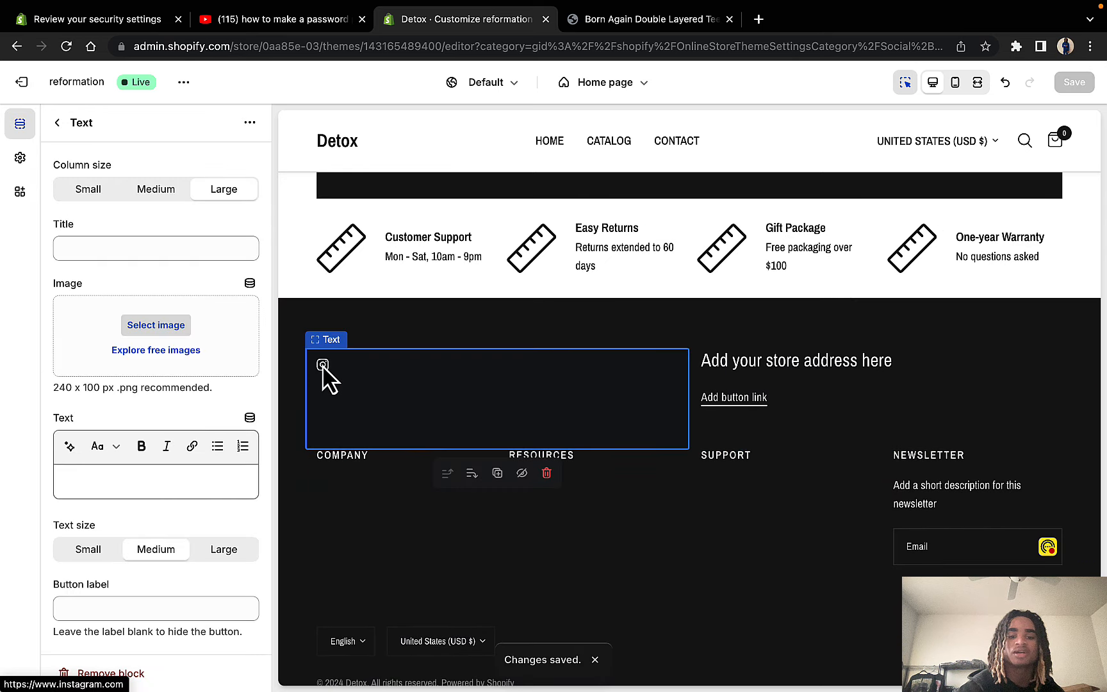
click(59, 121)
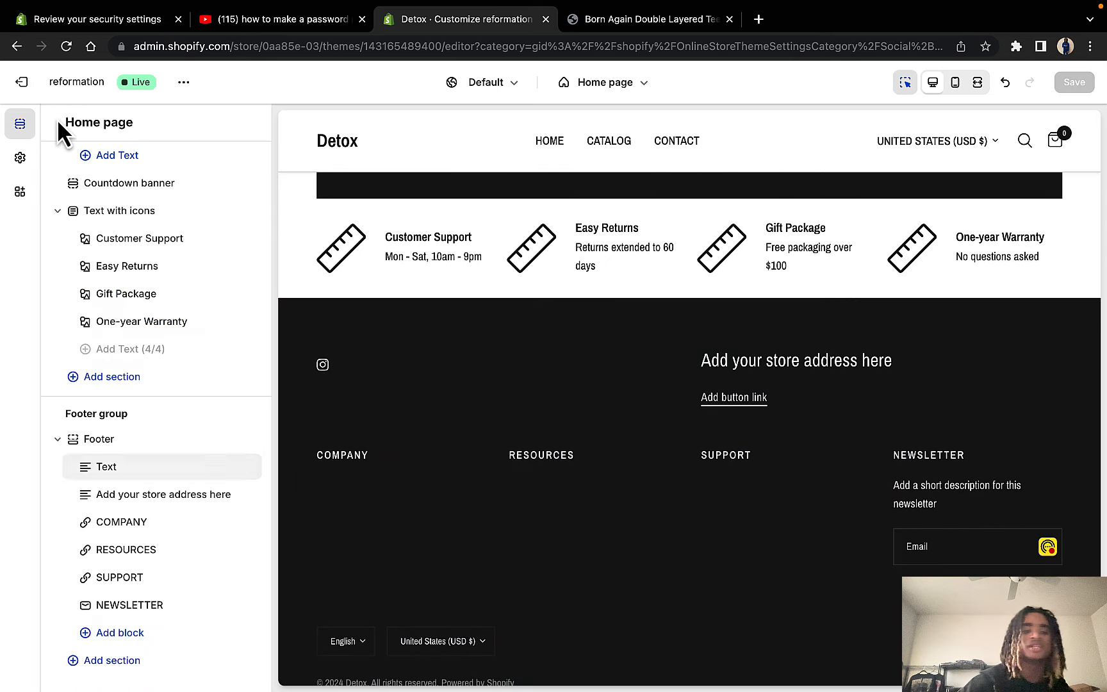
scroll(231, 588, up, 2)
Step: Choose the new_logo PNG as the favicon image in the theme settings
click(20, 158)
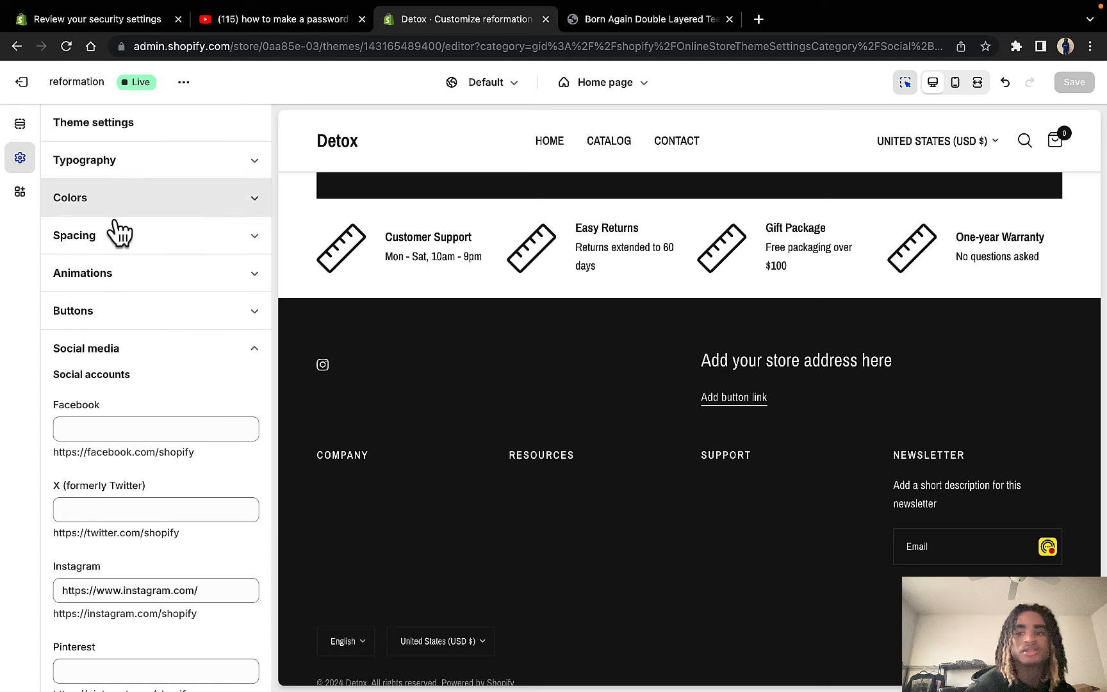
click(155, 349)
scroll(146, 577, down, 2)
click(147, 575)
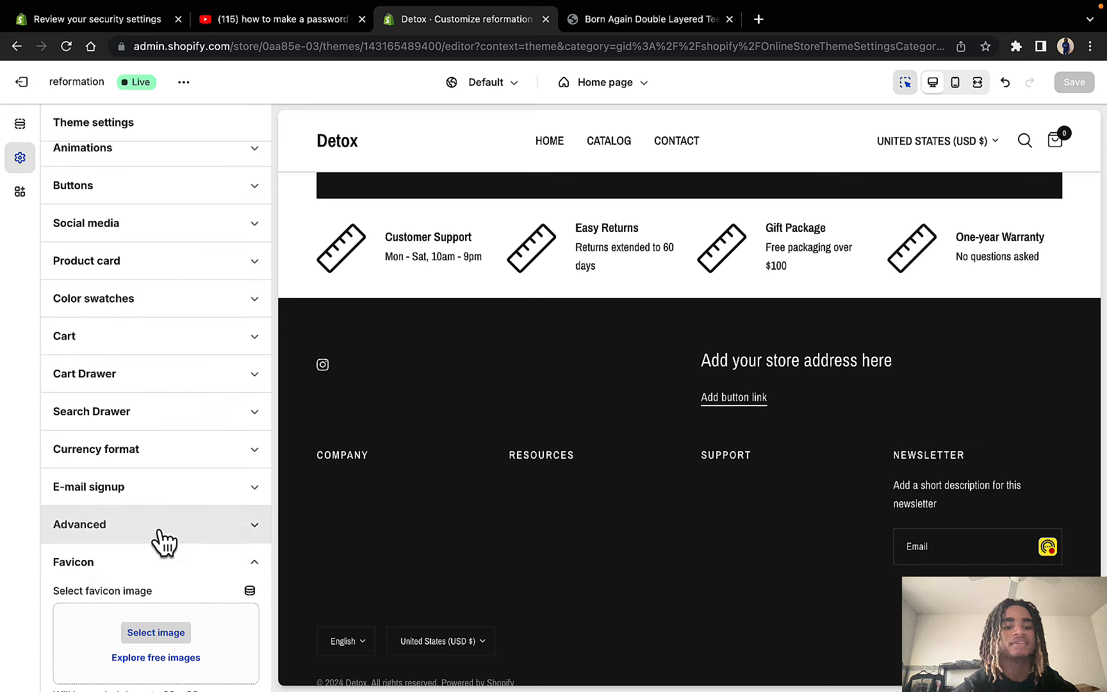
scroll(161, 551, down, 2)
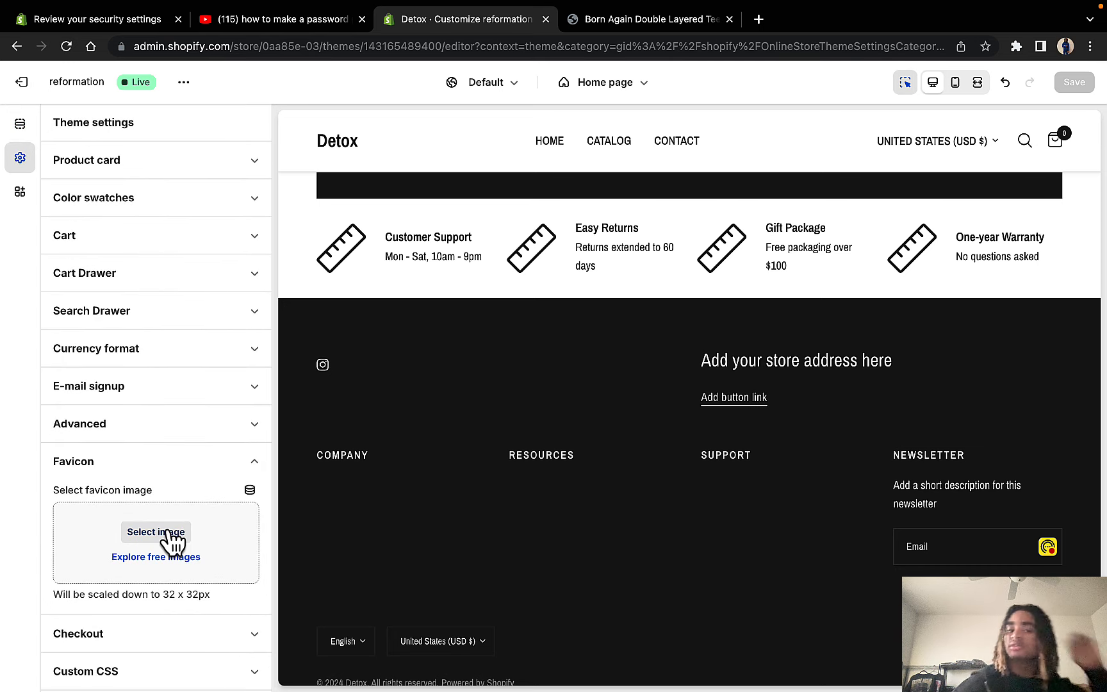
click(168, 532)
click(855, 637)
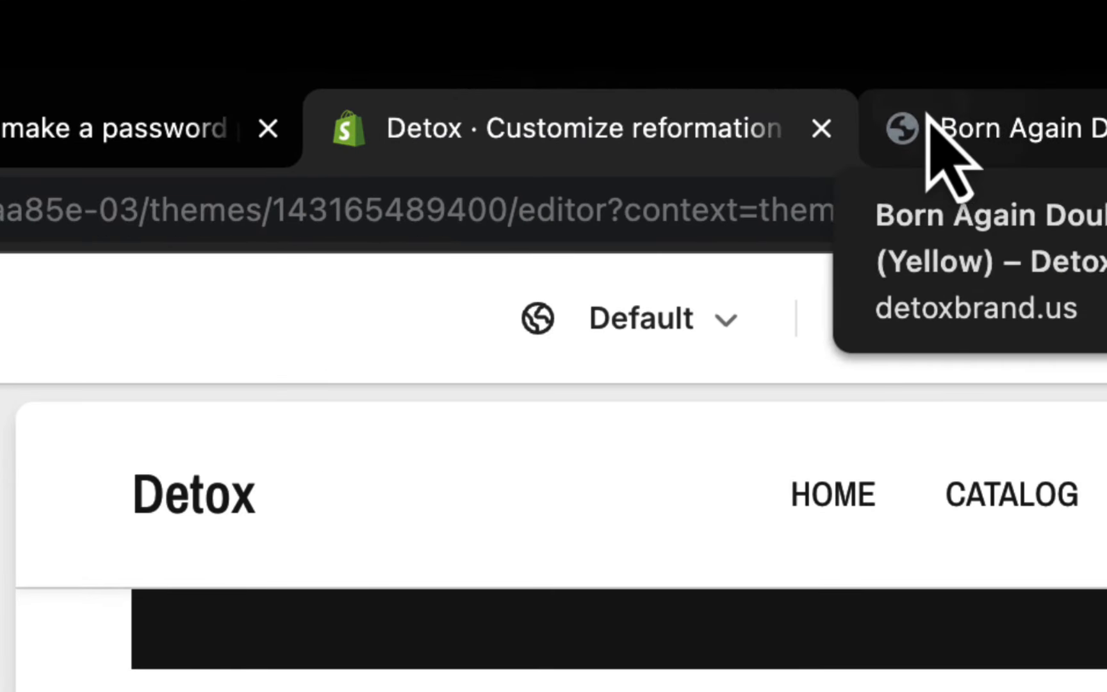
Step: View the detoxbrand.us product page in its browser tab, return to the theme editor, close the Favicon settings and save the theme
click(917, 132)
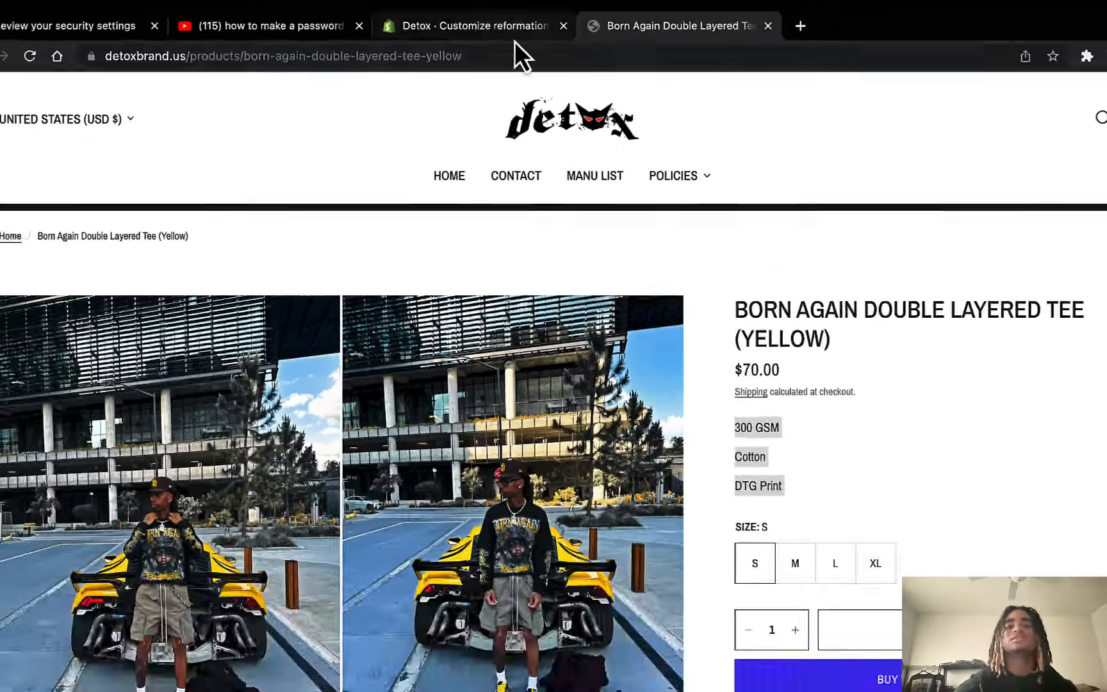
click(660, 106)
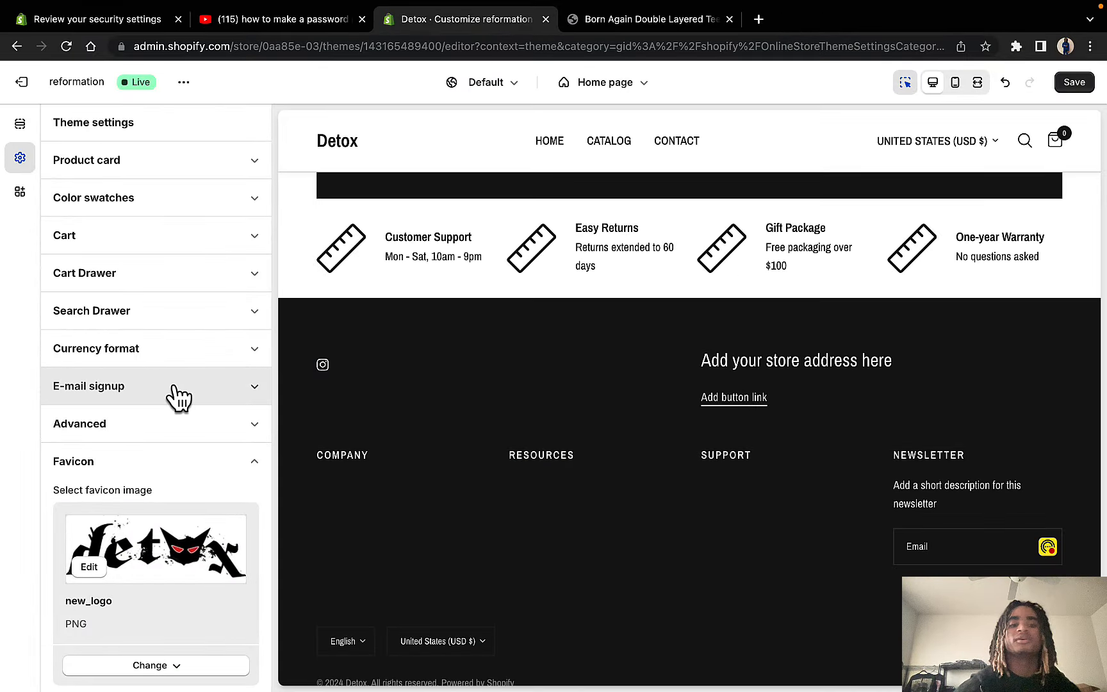
click(180, 473)
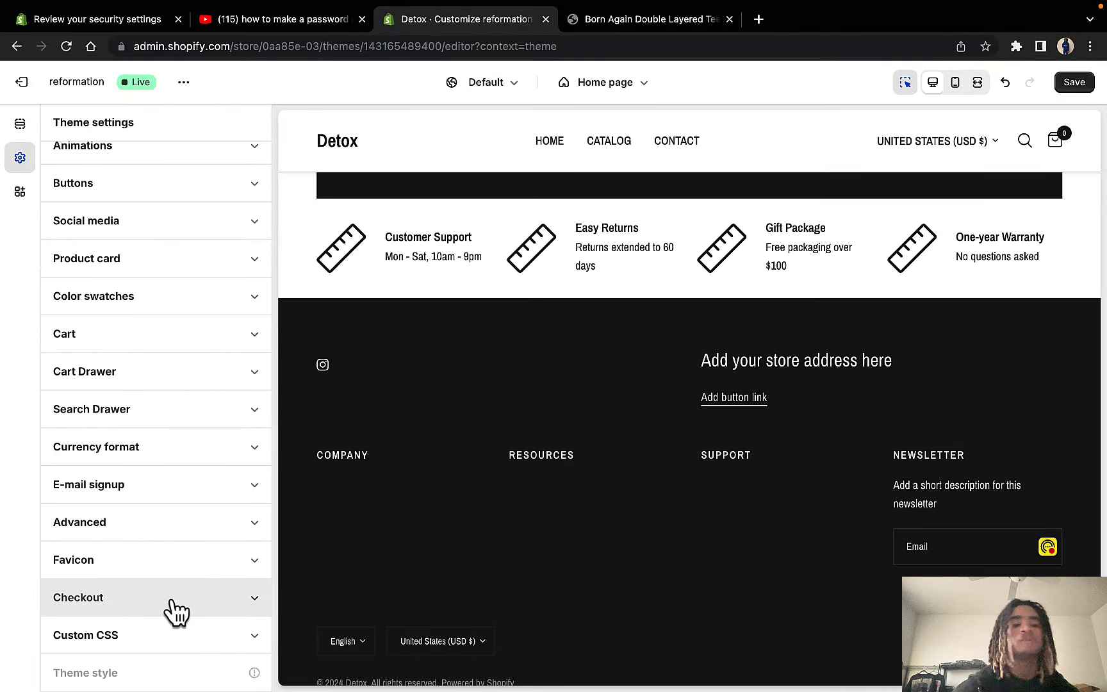
click(177, 606)
click(1082, 86)
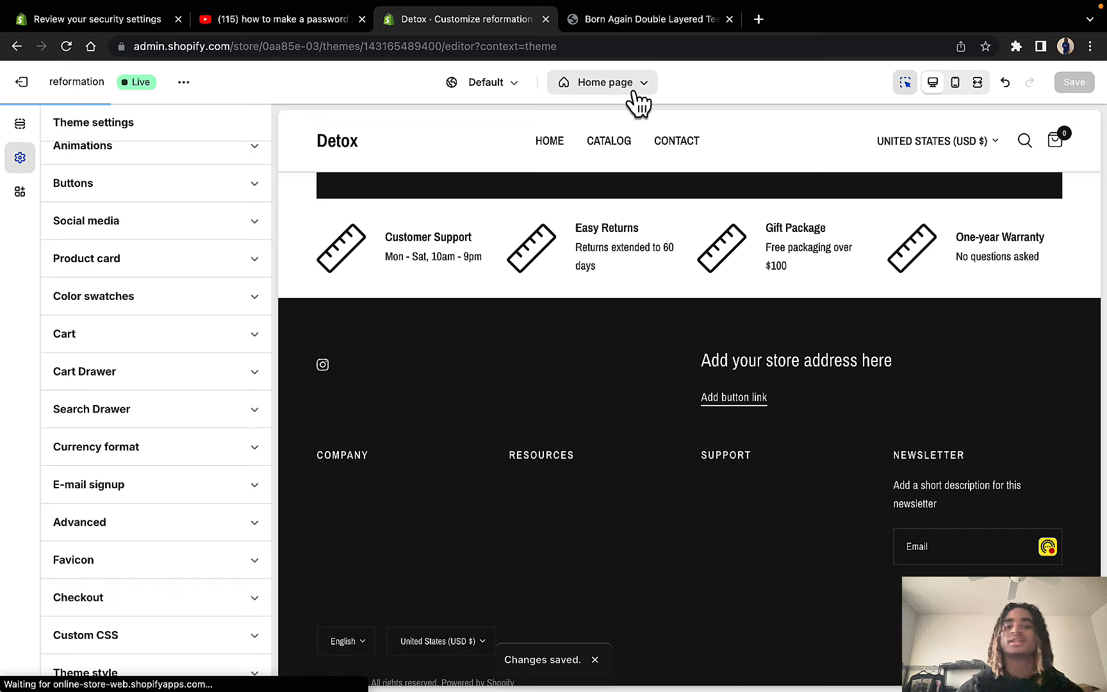
Step: Switch the theme editor from the home page to the Default product template
click(637, 91)
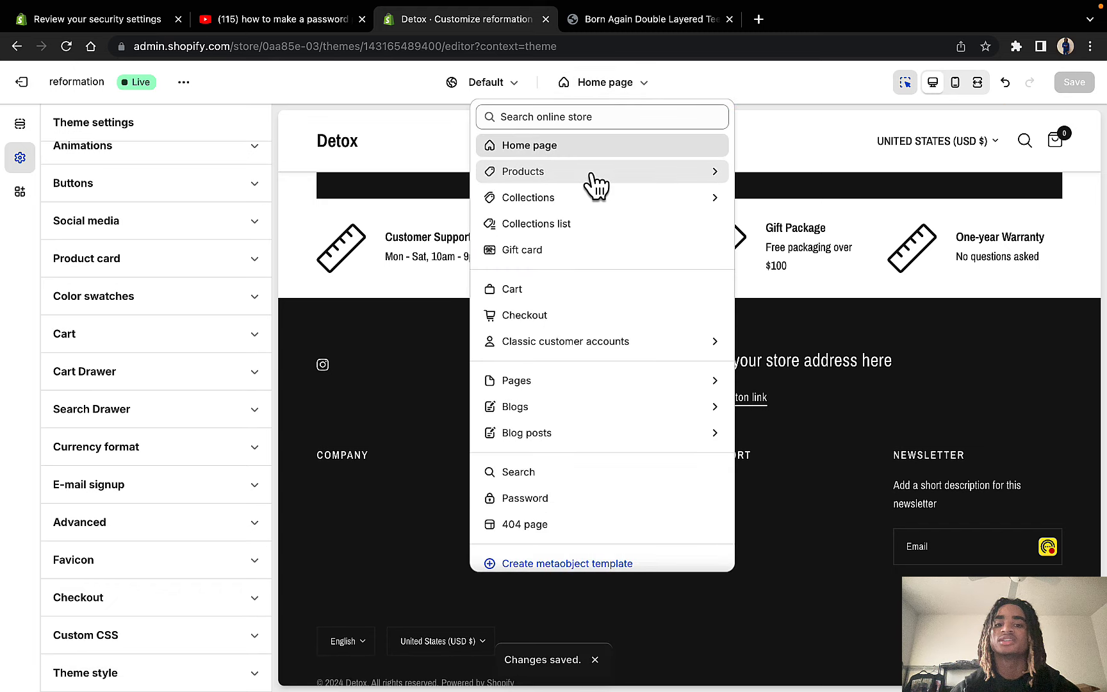
click(591, 171)
click(544, 203)
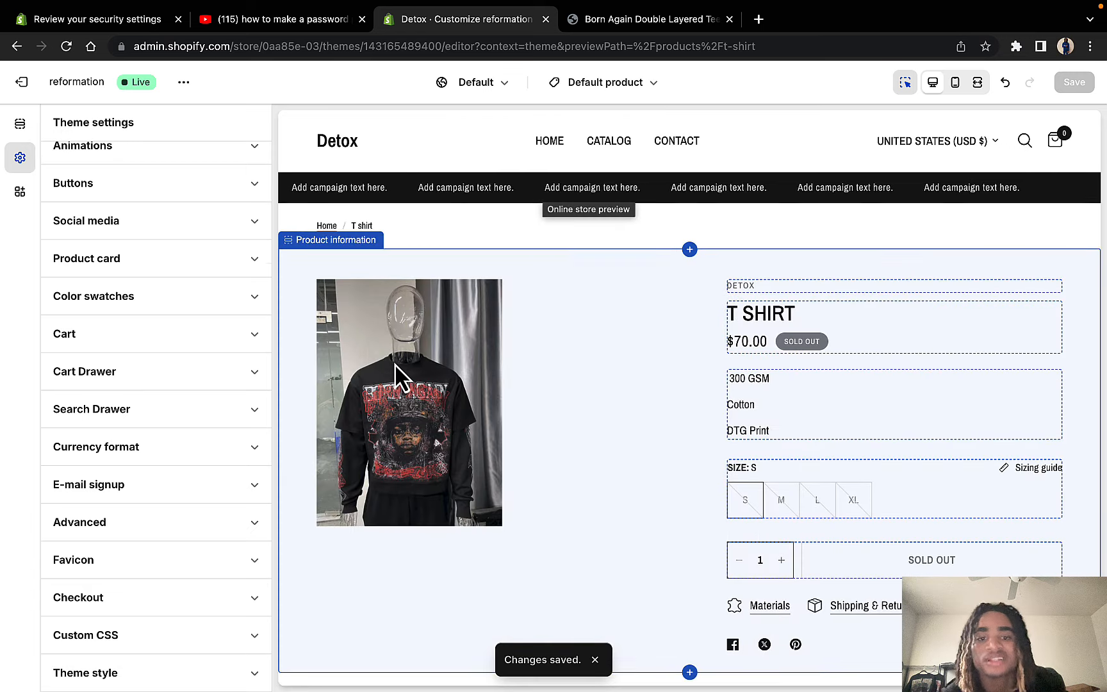
Step: Inspect the Product information section and its Materials side panel link, and return to the Default product section list
mouse_move(639, 3)
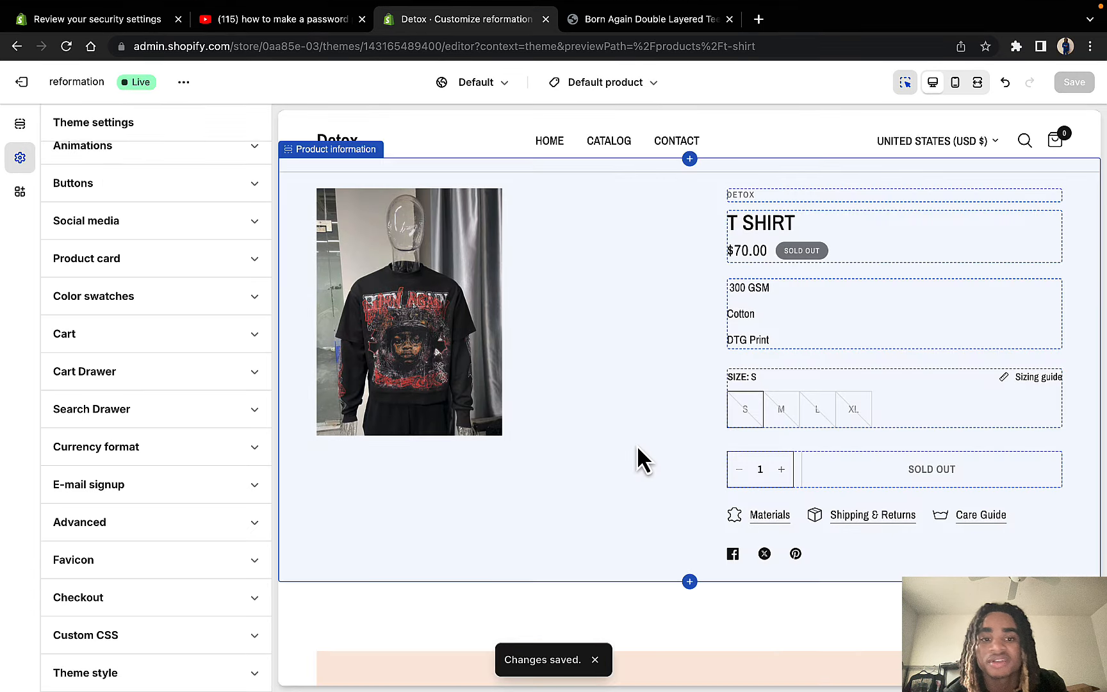
click(698, 481)
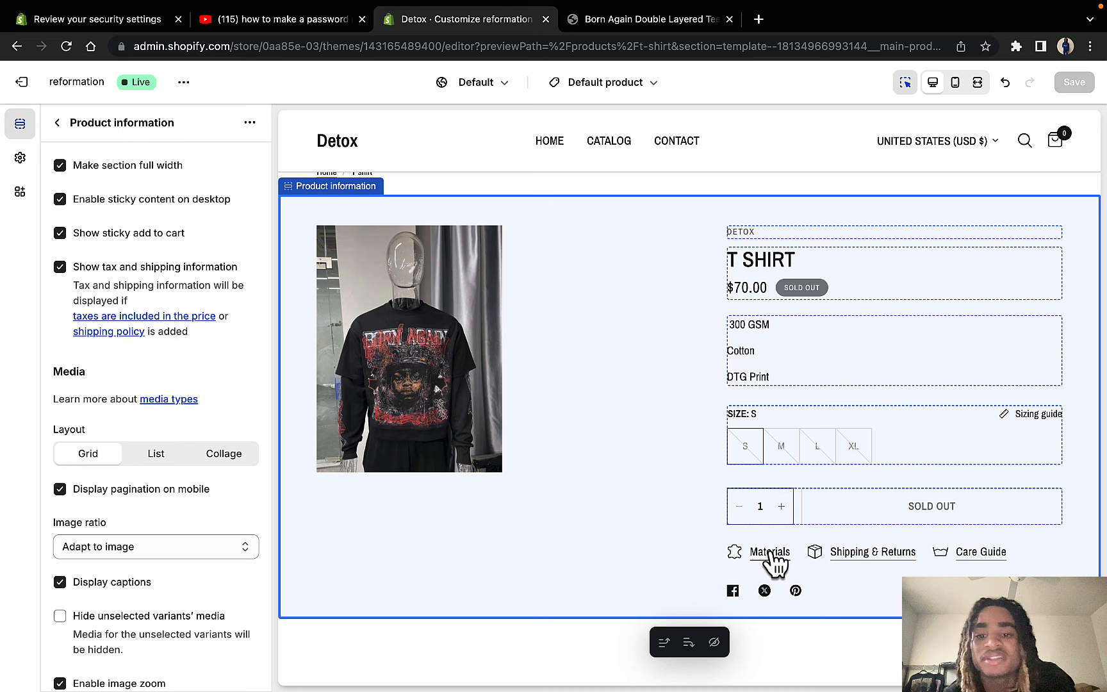
click(771, 552)
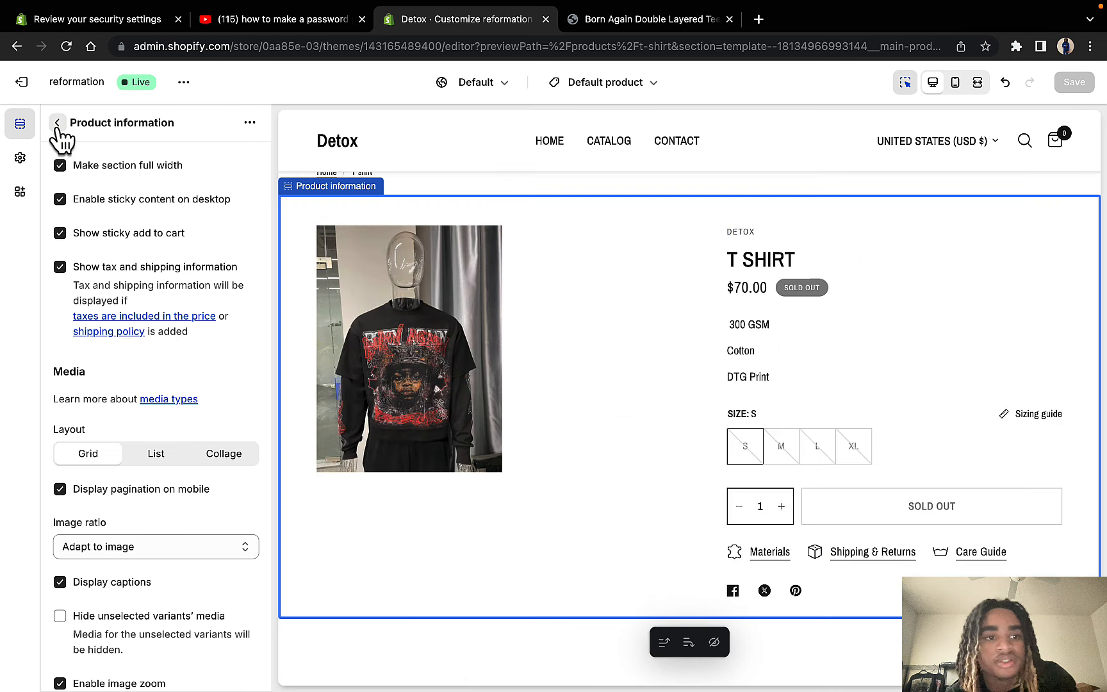
click(58, 126)
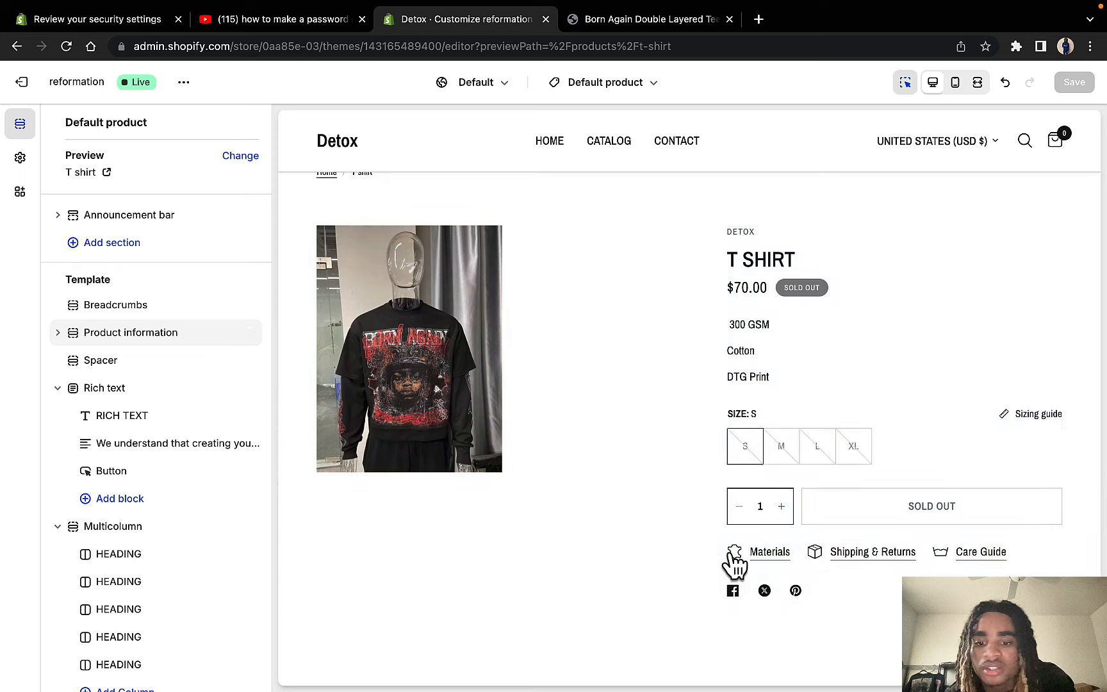
click(735, 553)
click(57, 122)
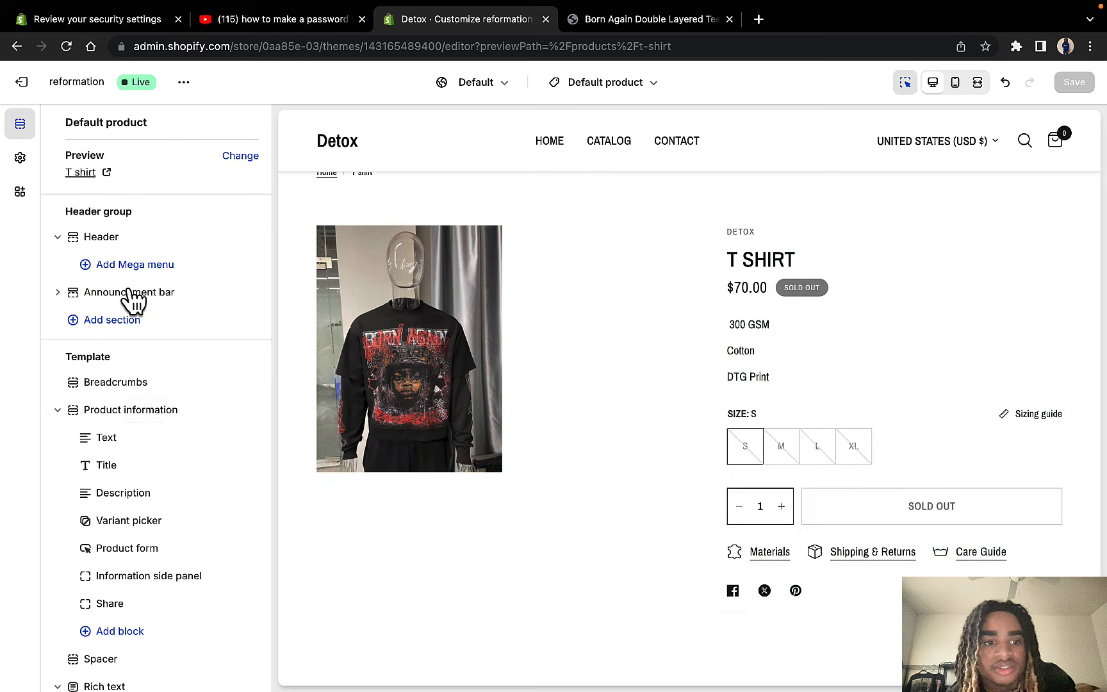
Step: In the product's Information side panel block, clear Panel 1's Materials label and set its icon to None
click(183, 551)
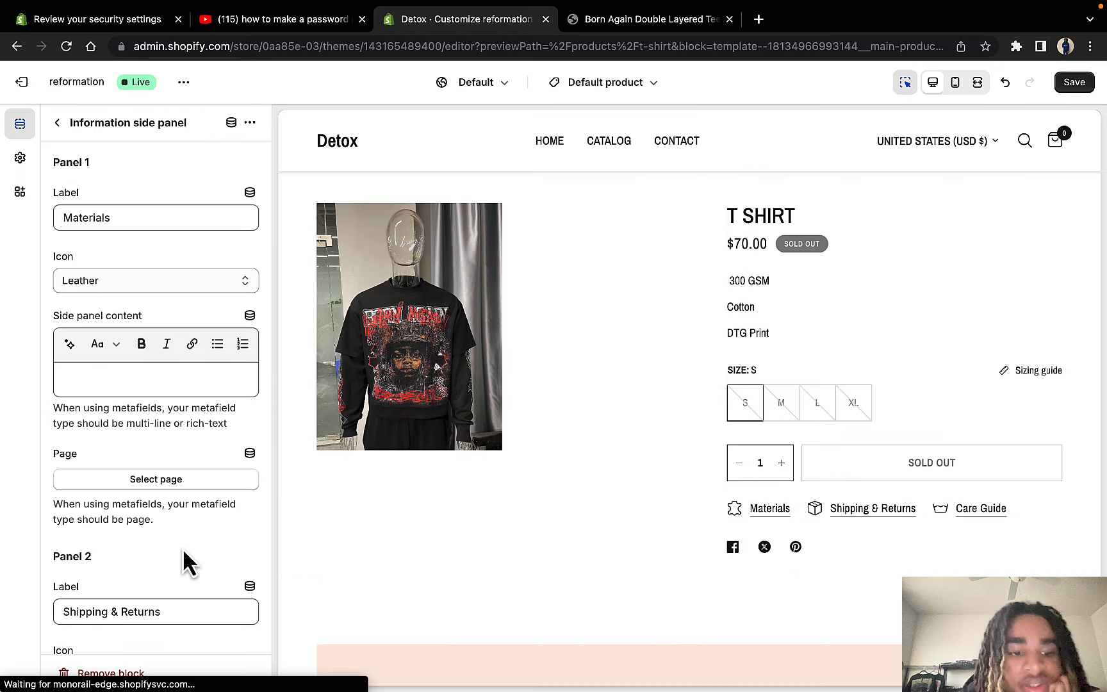
scroll(188, 246, down, 1)
double_click(174, 201)
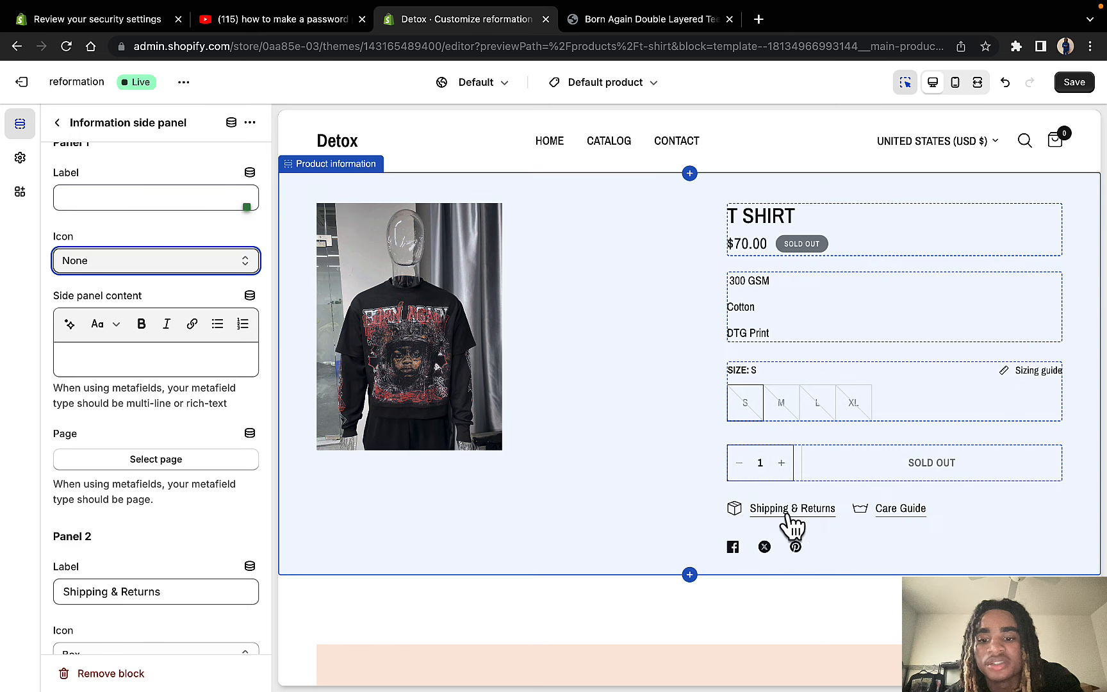
click(782, 510)
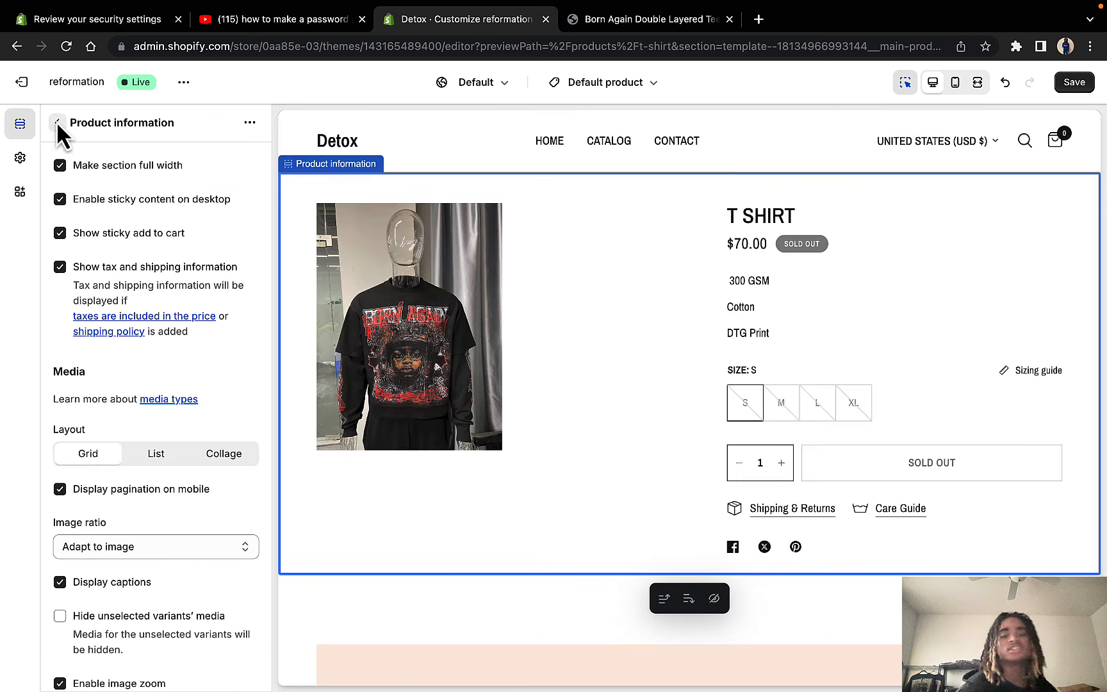
click(57, 122)
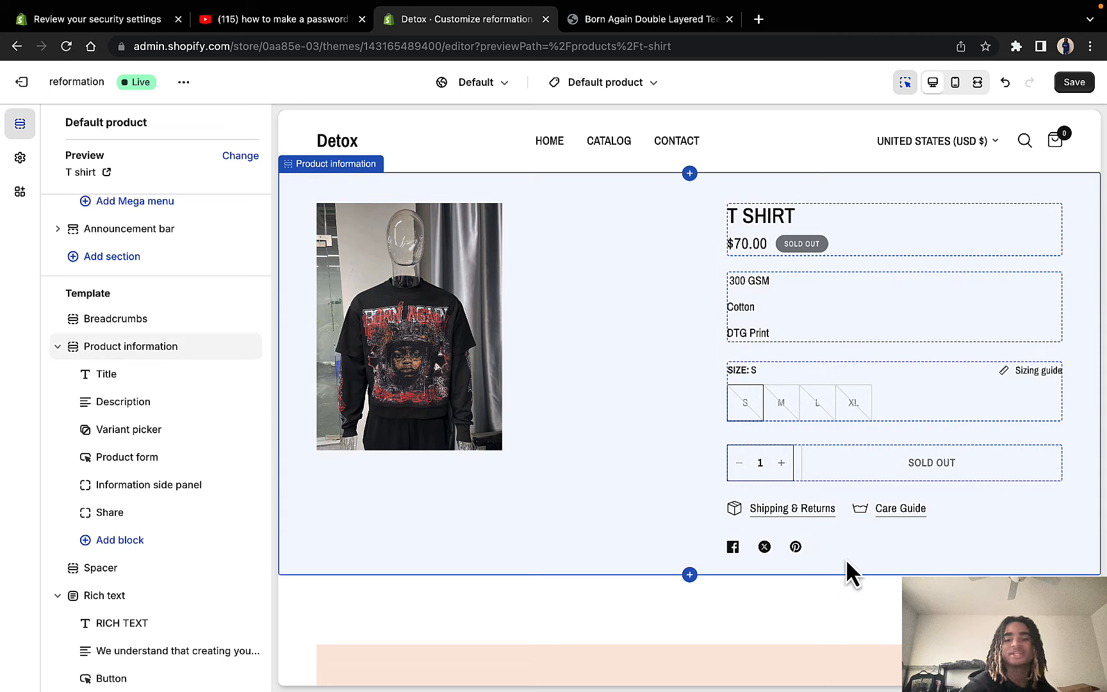
Step: Enter "Free shipping" as the side panel content of Panel 2, Shipping & Returns
scroll(809, 506, down, 1)
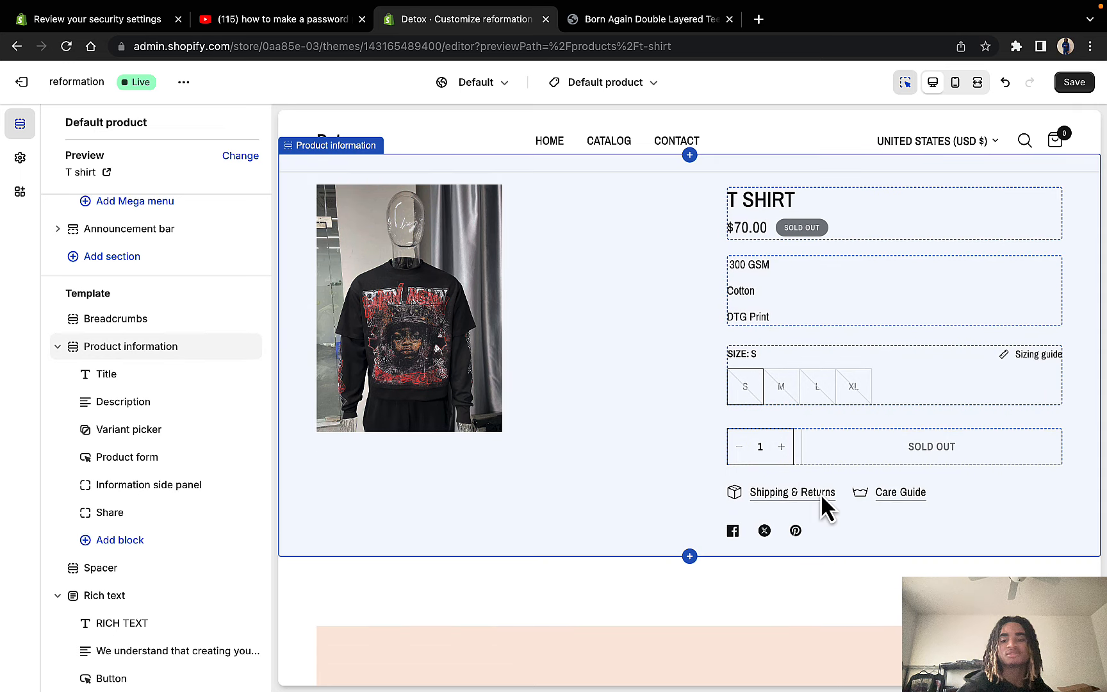
click(820, 492)
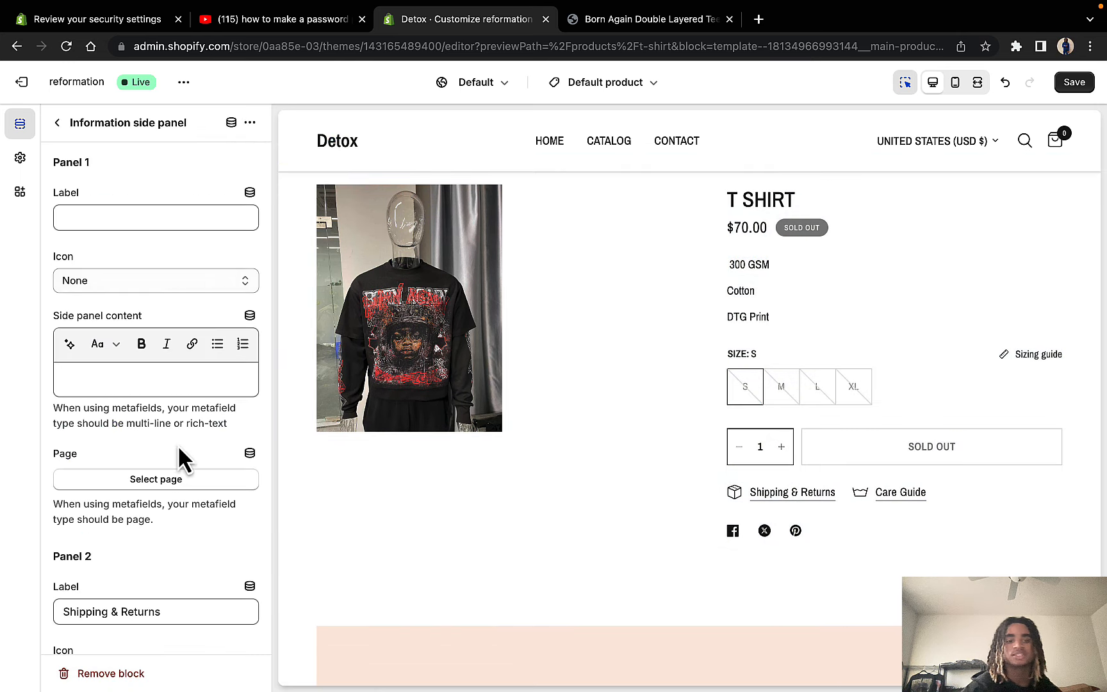
scroll(179, 457, down, 4)
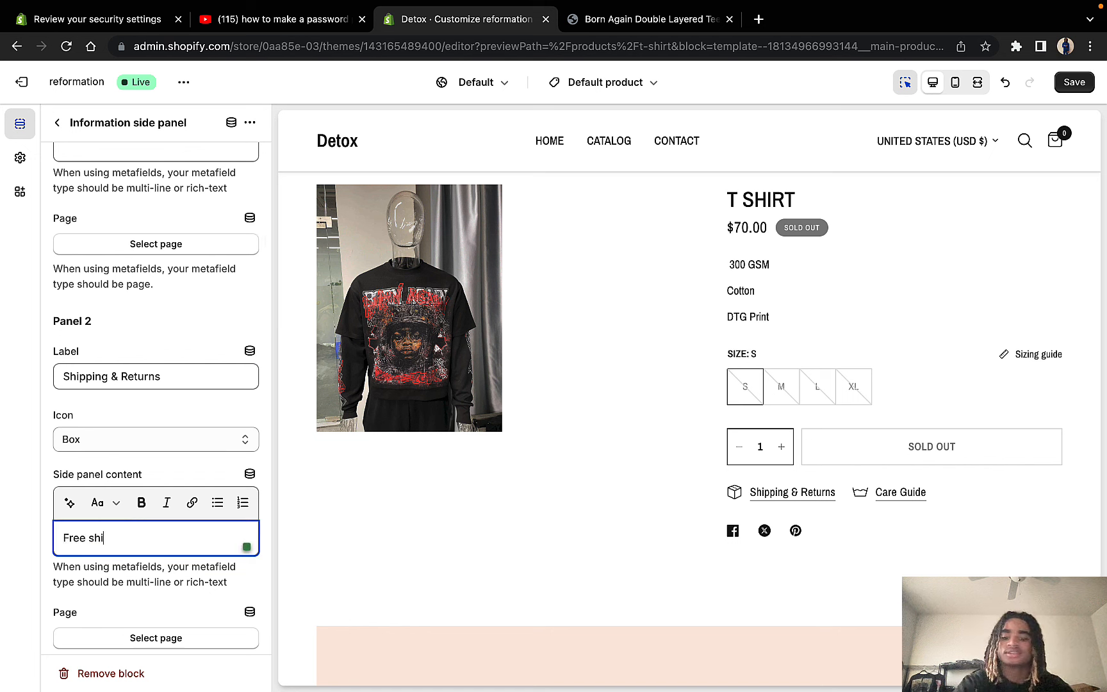
text(ng)
click(785, 490)
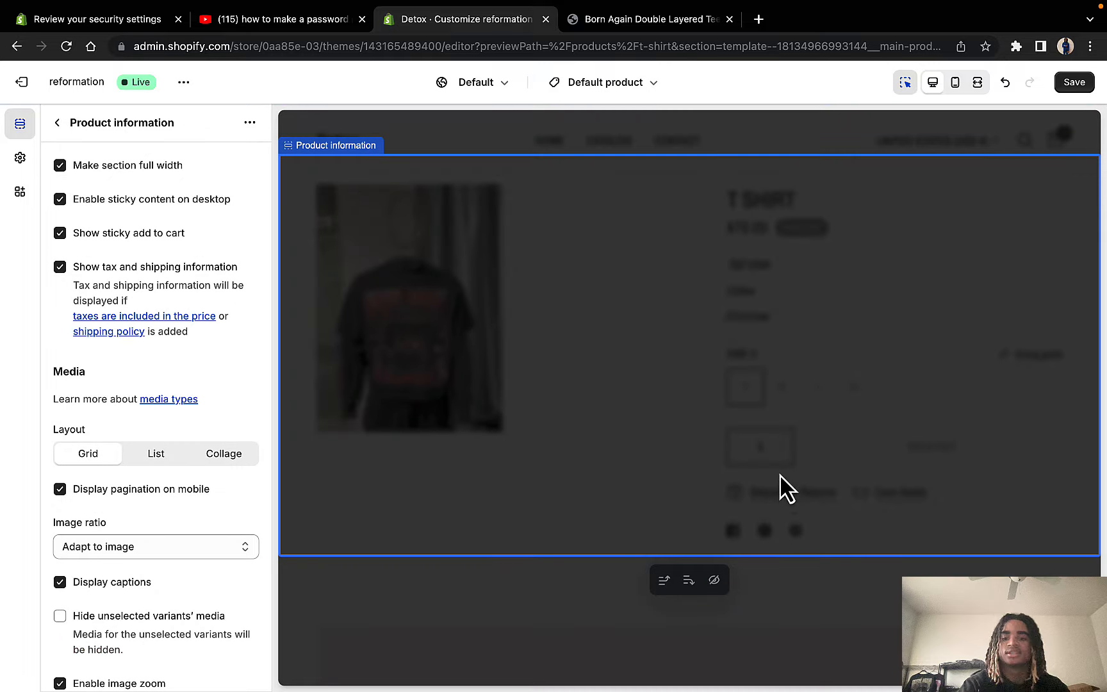
Step: Save the theme, reload the editor and check the Shipping & Returns panel in the product preview, closing it again
click(1074, 84)
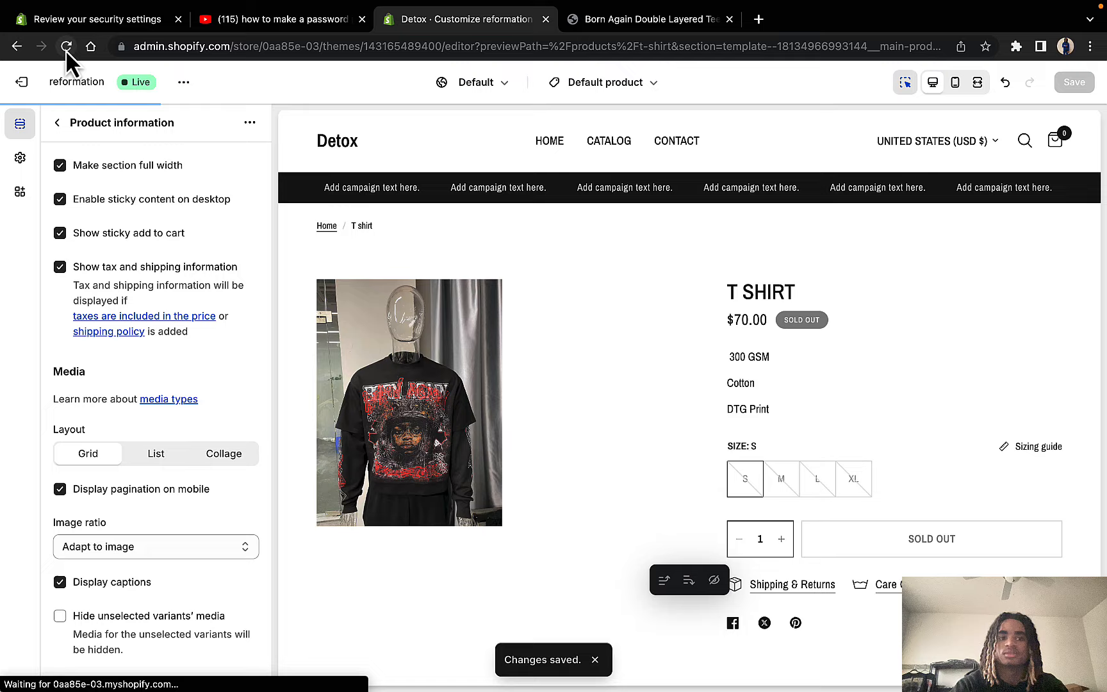
click(67, 47)
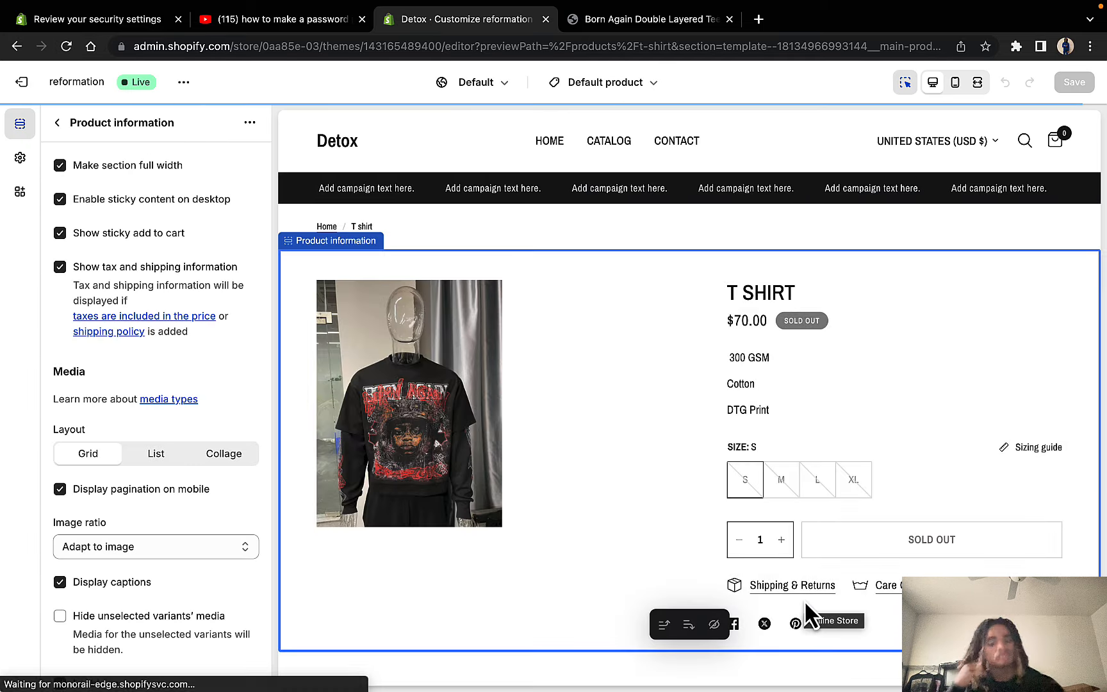
click(794, 587)
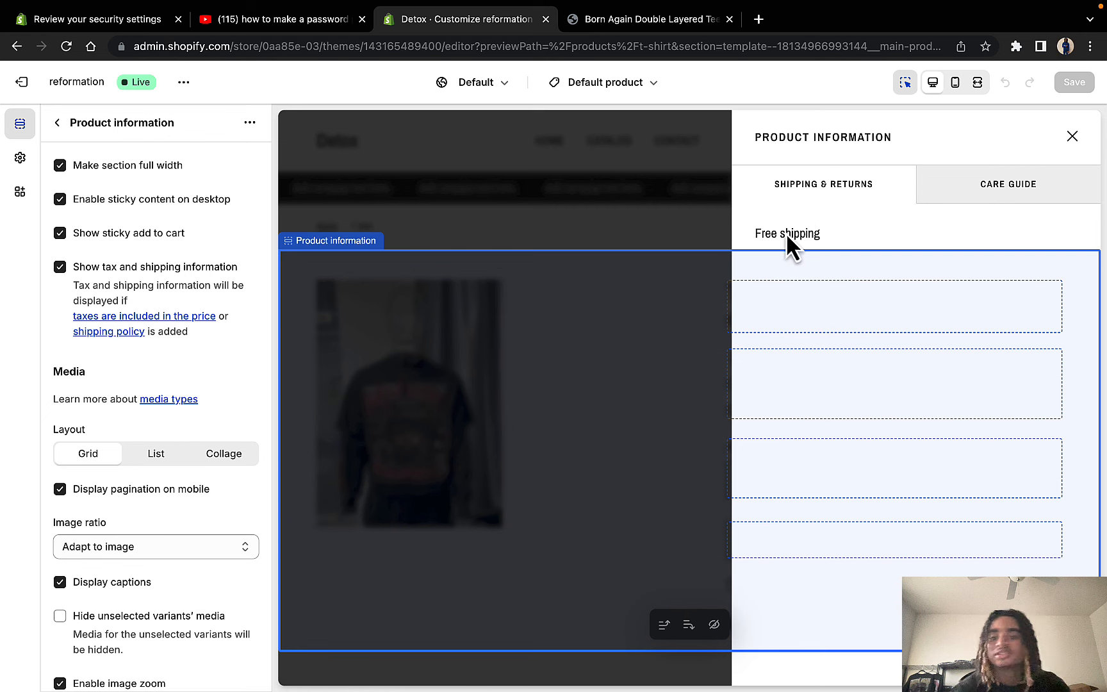
double_click(816, 232)
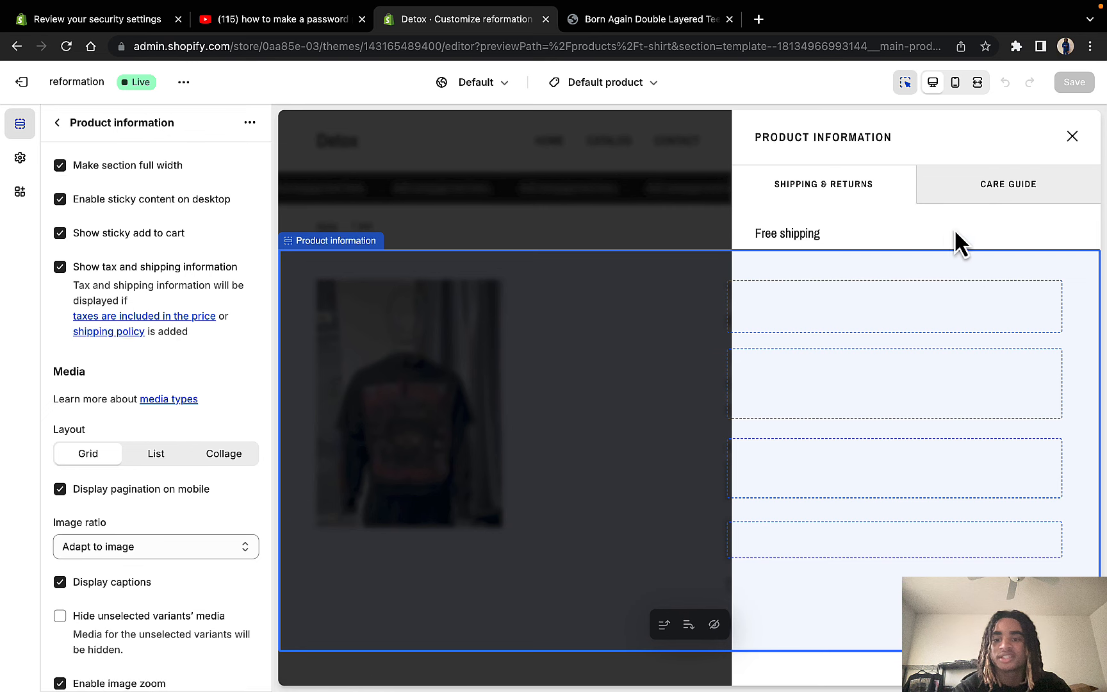
click(1072, 136)
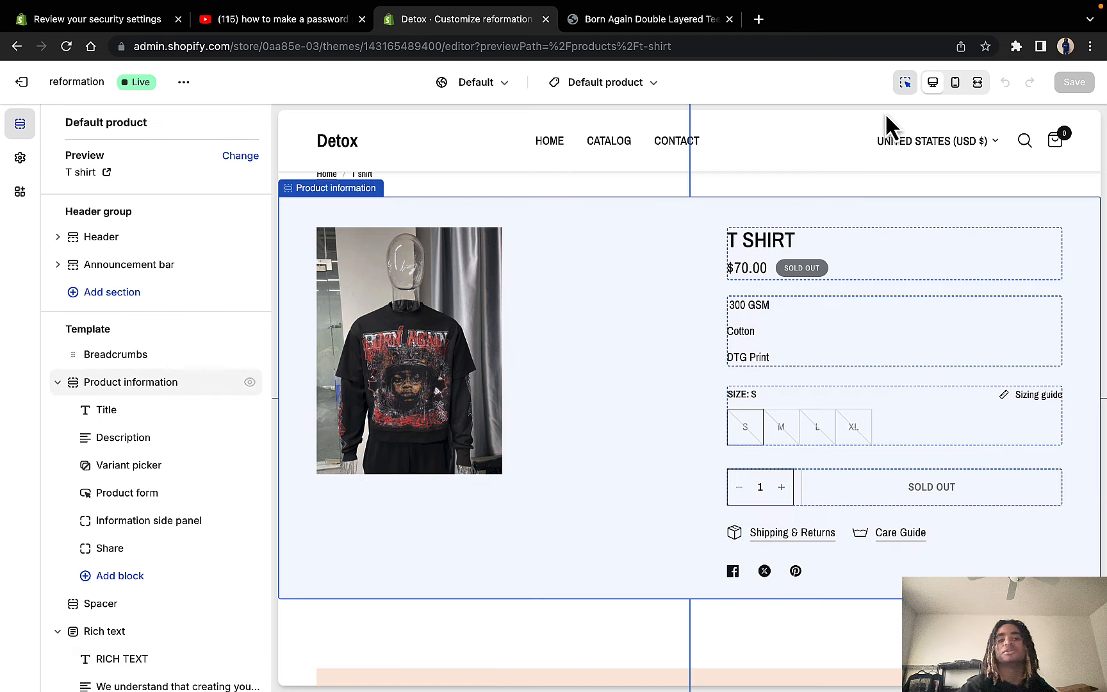
Step: Remove the Rich text section below the product information from the Default product template
scroll(911, 348, down, 5)
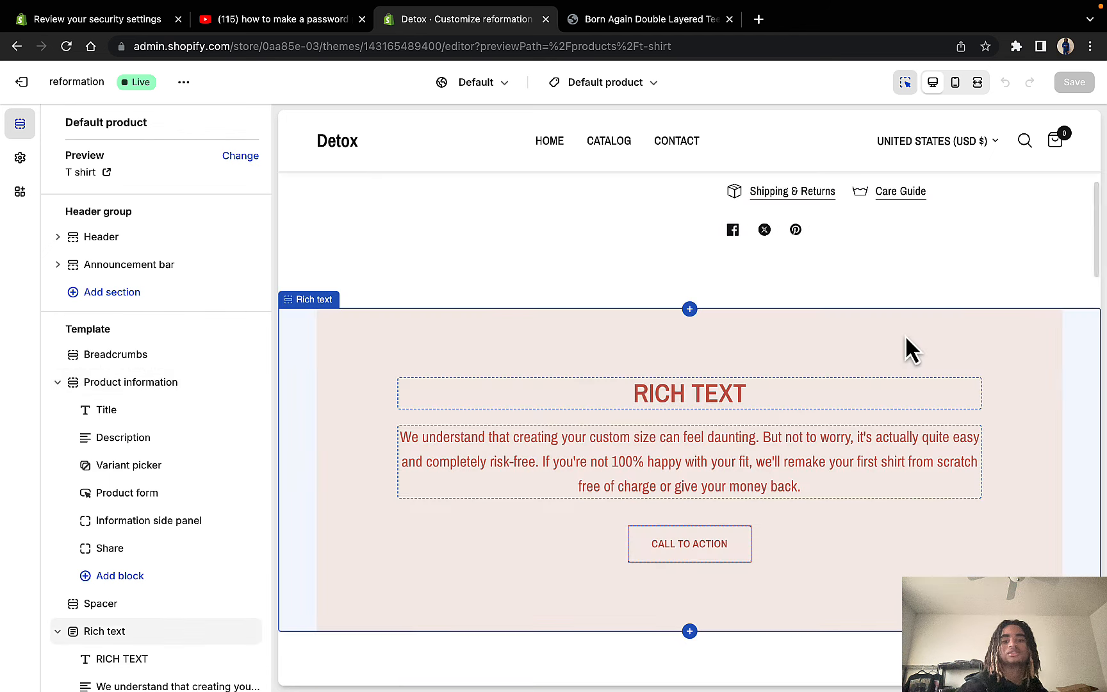
click(907, 338)
click(99, 672)
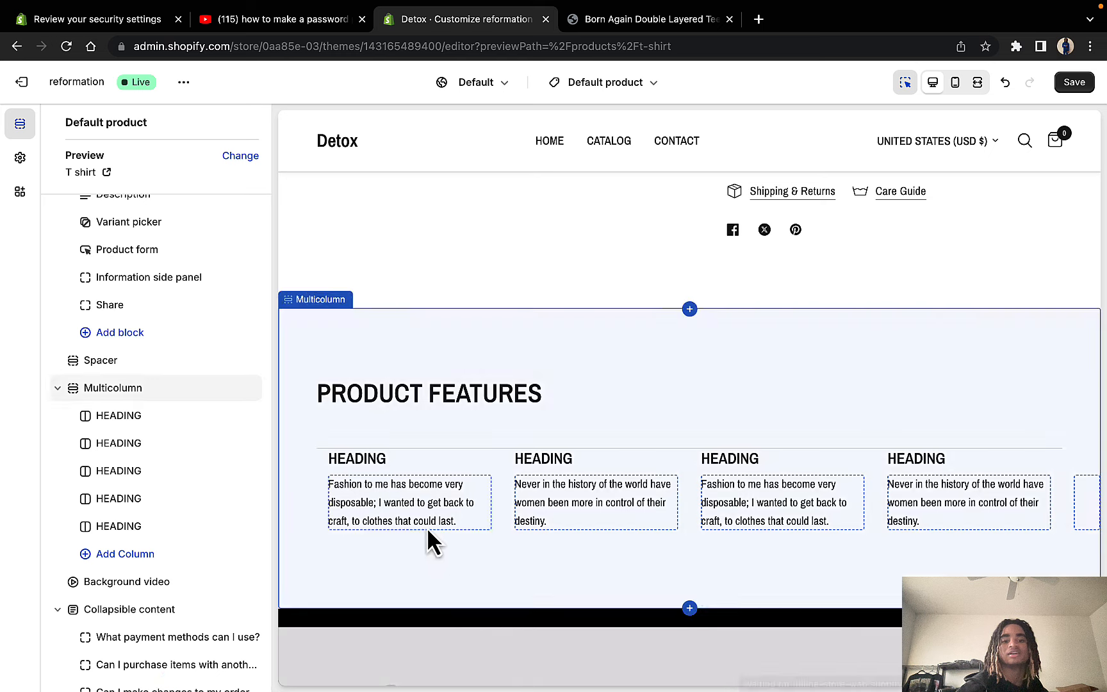
Step: Remove the Product Features multicolumn section and the Background video section from the product template
scroll(541, 461, up, 3)
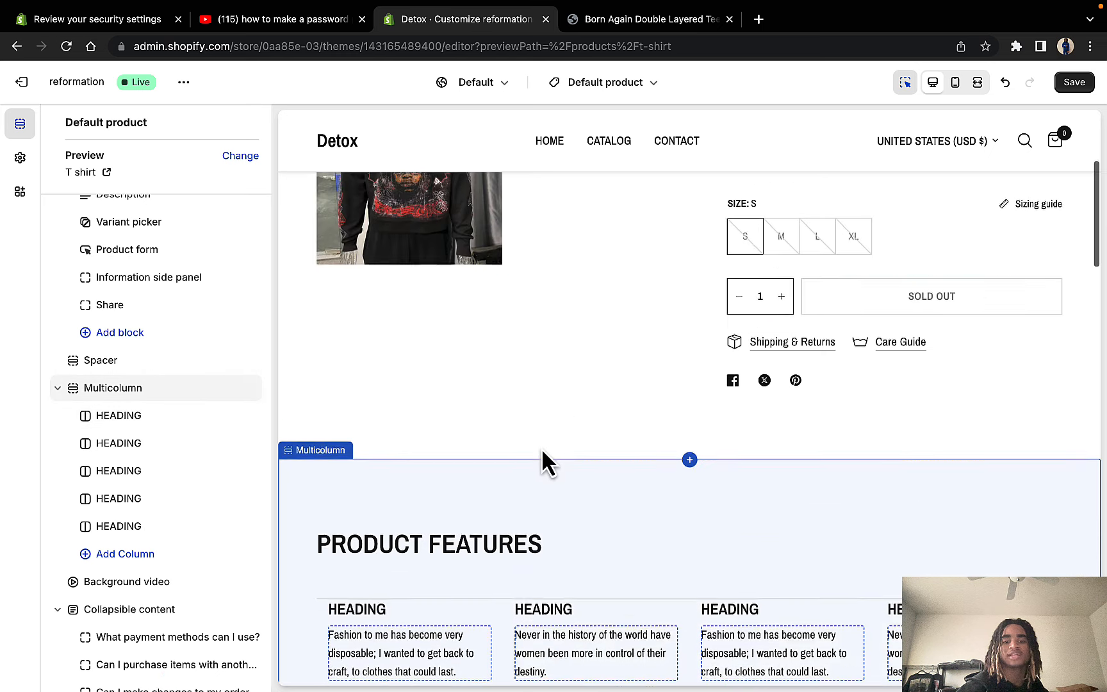
scroll(542, 458, up, 3)
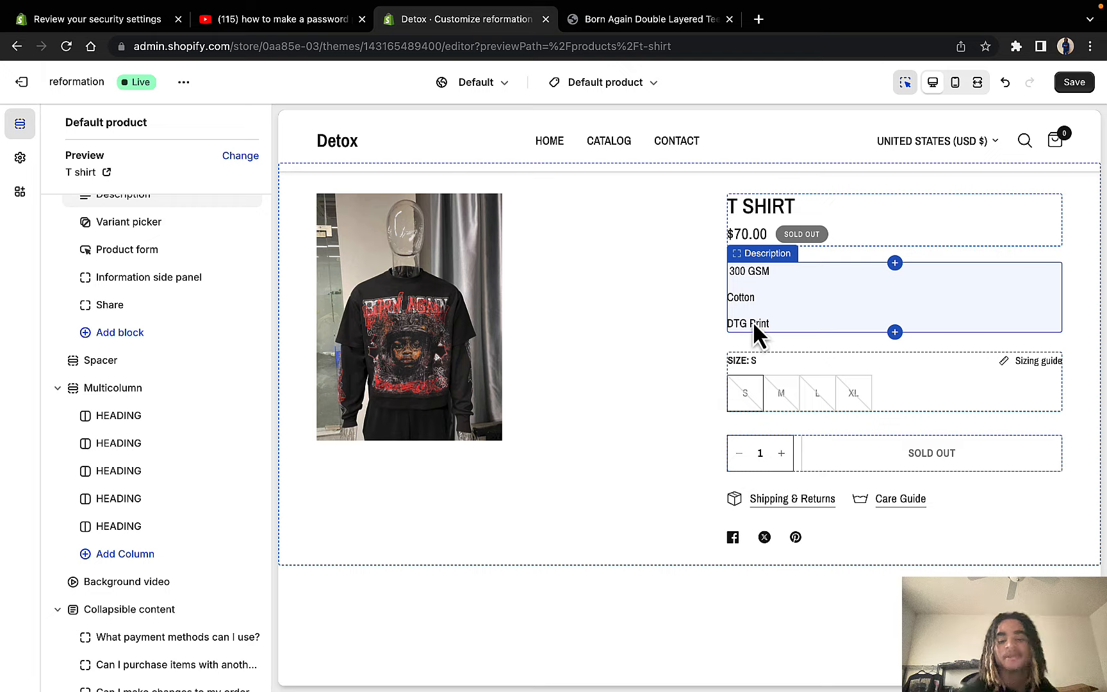
scroll(750, 333, down, 5)
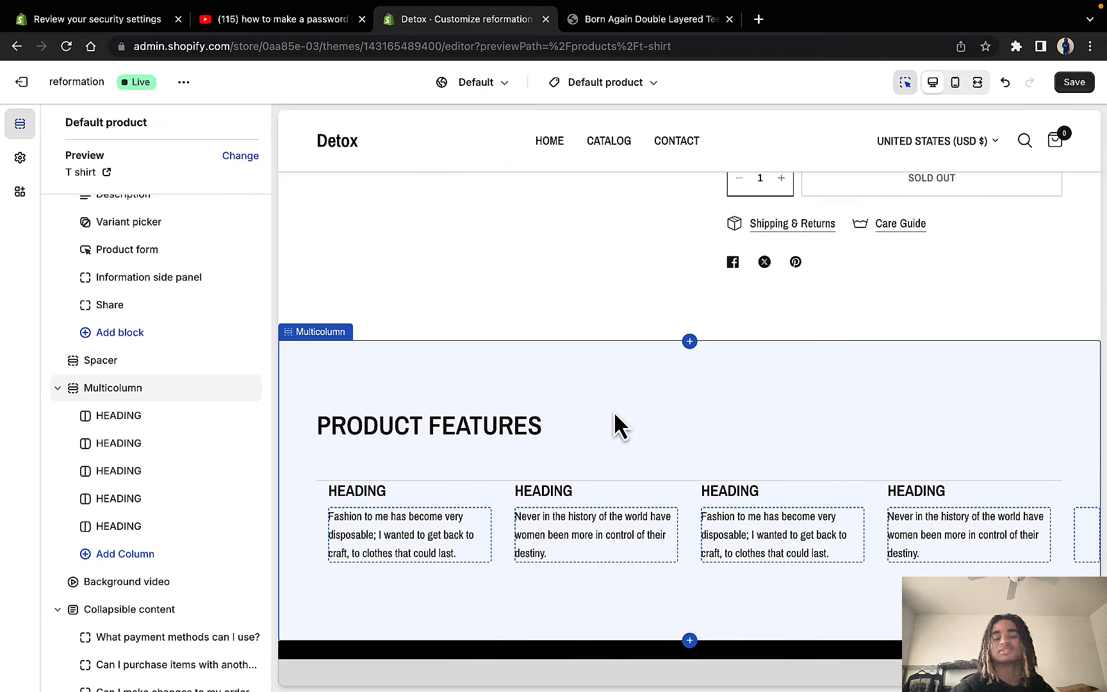
click(615, 412)
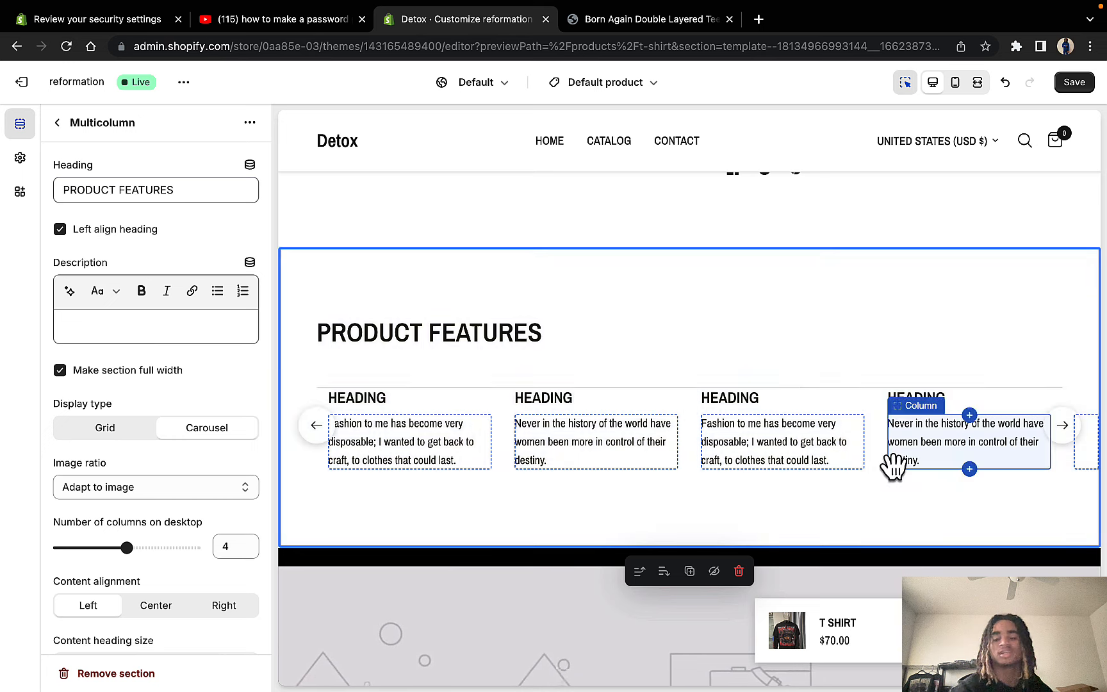
click(88, 674)
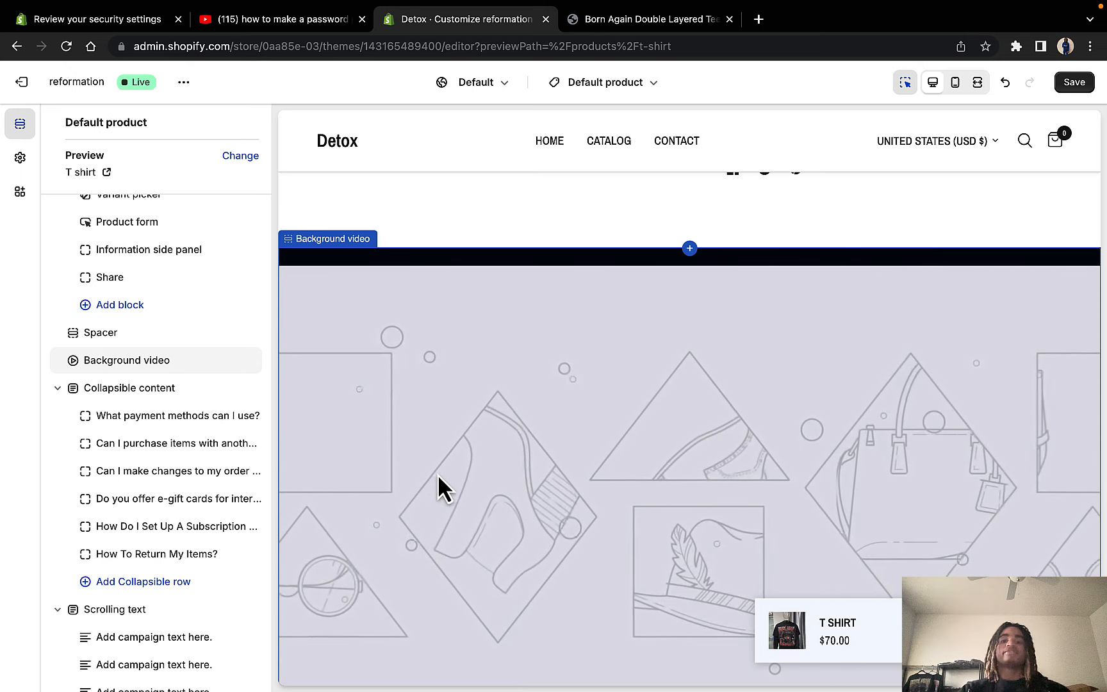
click(438, 474)
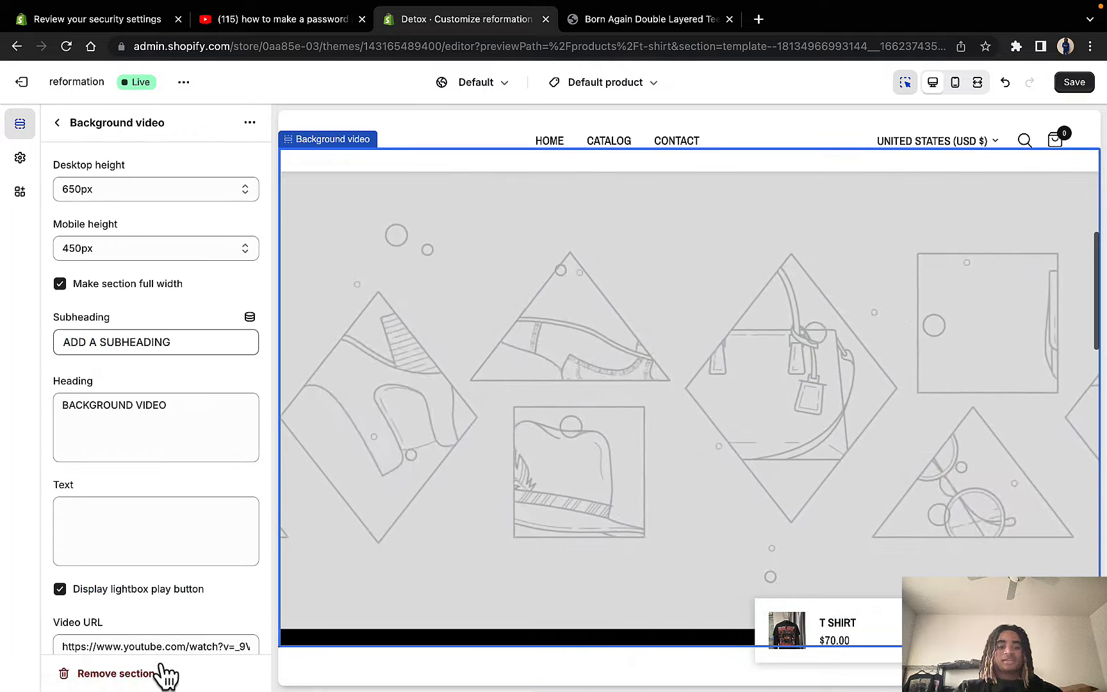
click(160, 672)
Step: Examine the template's F.A.Q. section and compare it with the questions and answers on the detoxbrand.us product page
scroll(663, 445, down, 5)
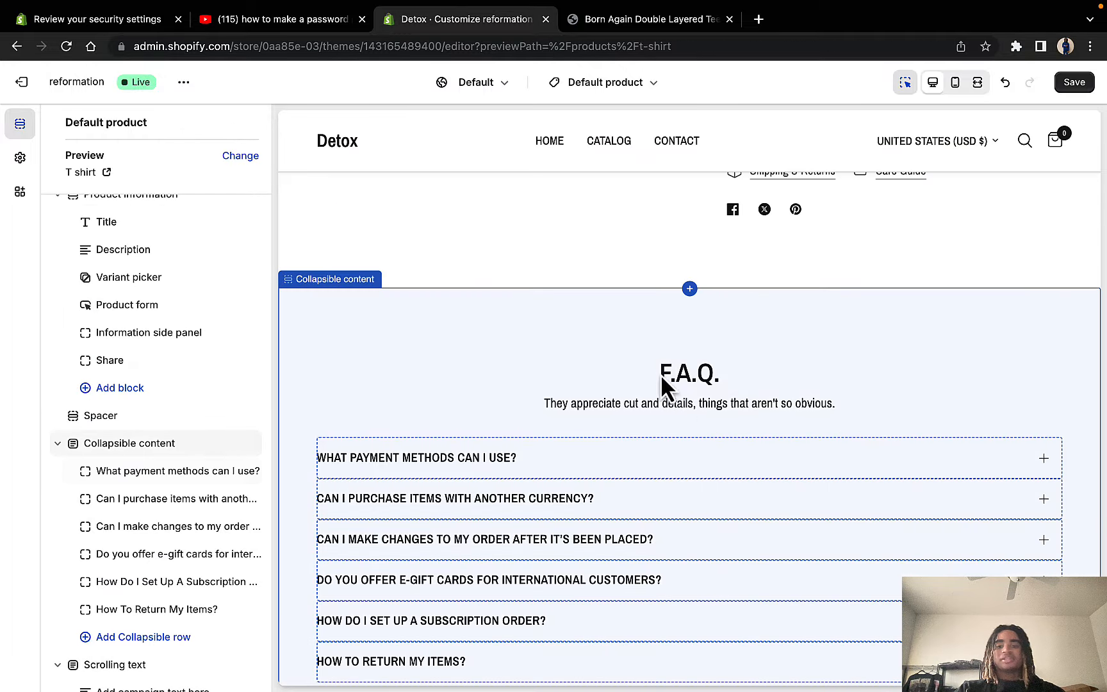
scroll(362, 600, down, 2)
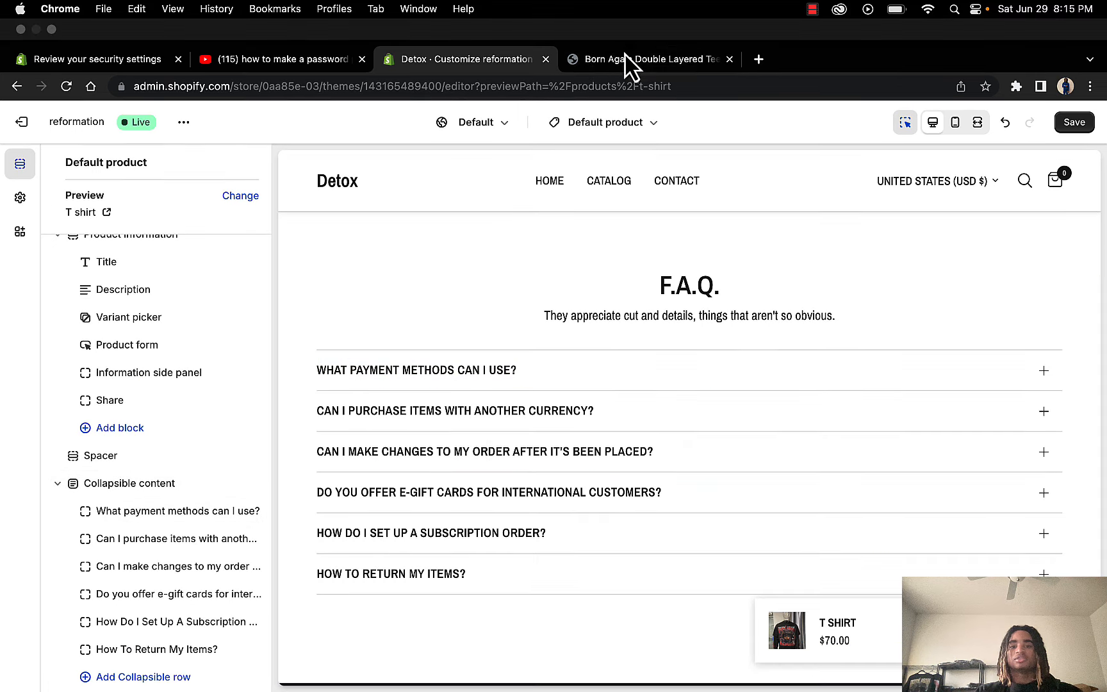
click(619, 63)
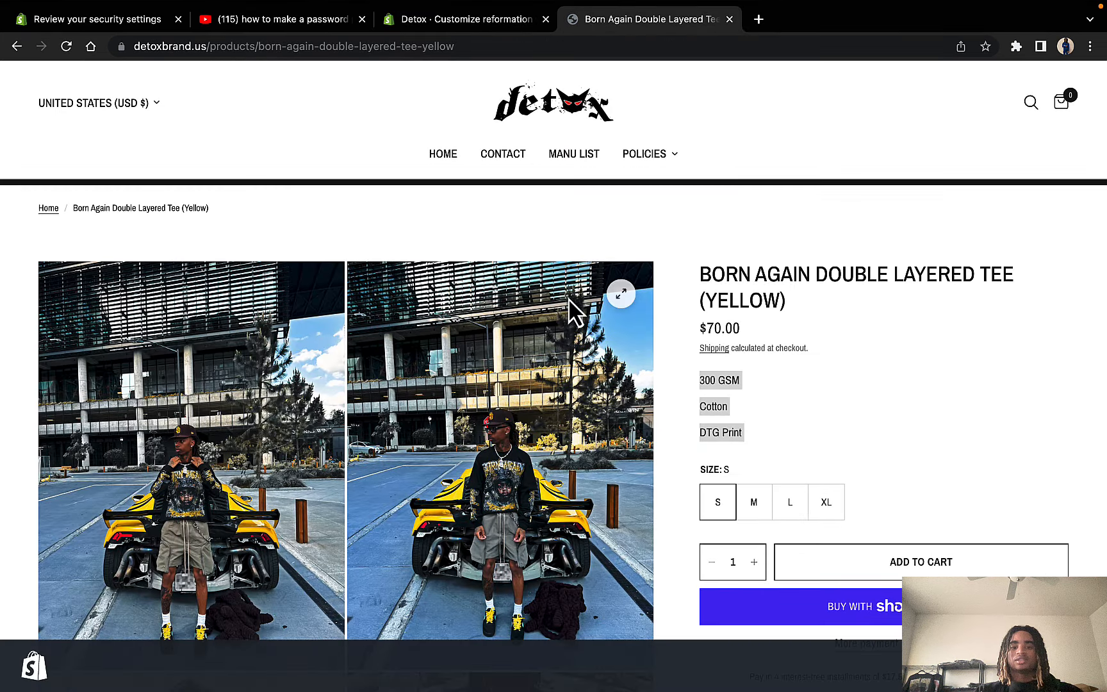
scroll(570, 308, down, 2)
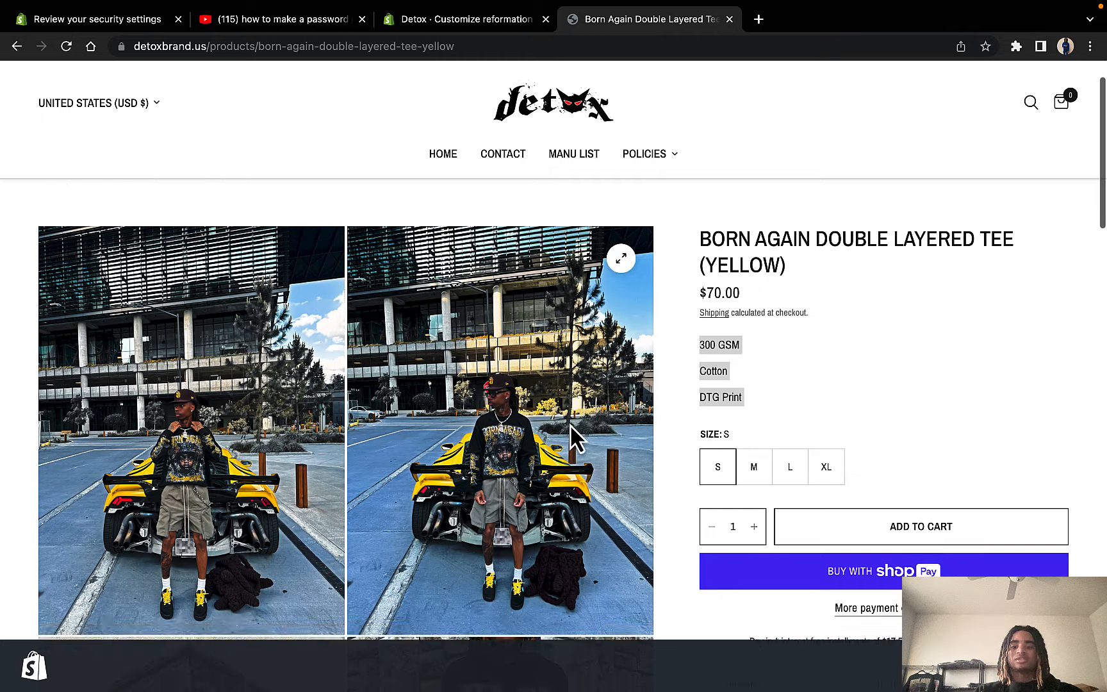
scroll(721, 369, down, 6)
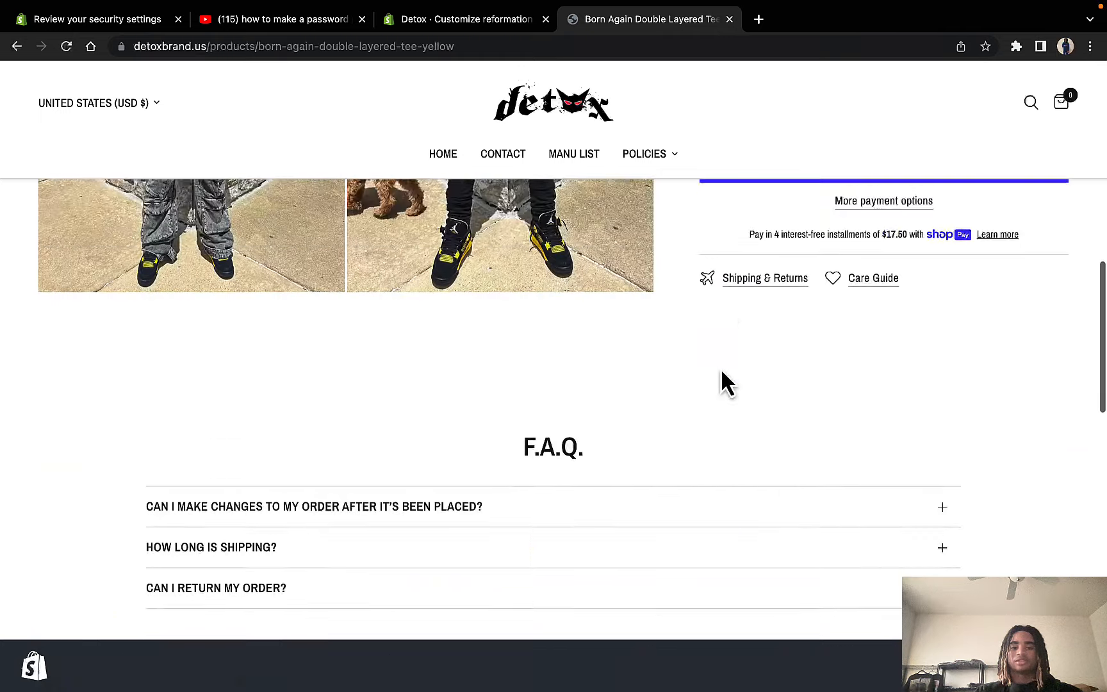
scroll(720, 375, down, 2)
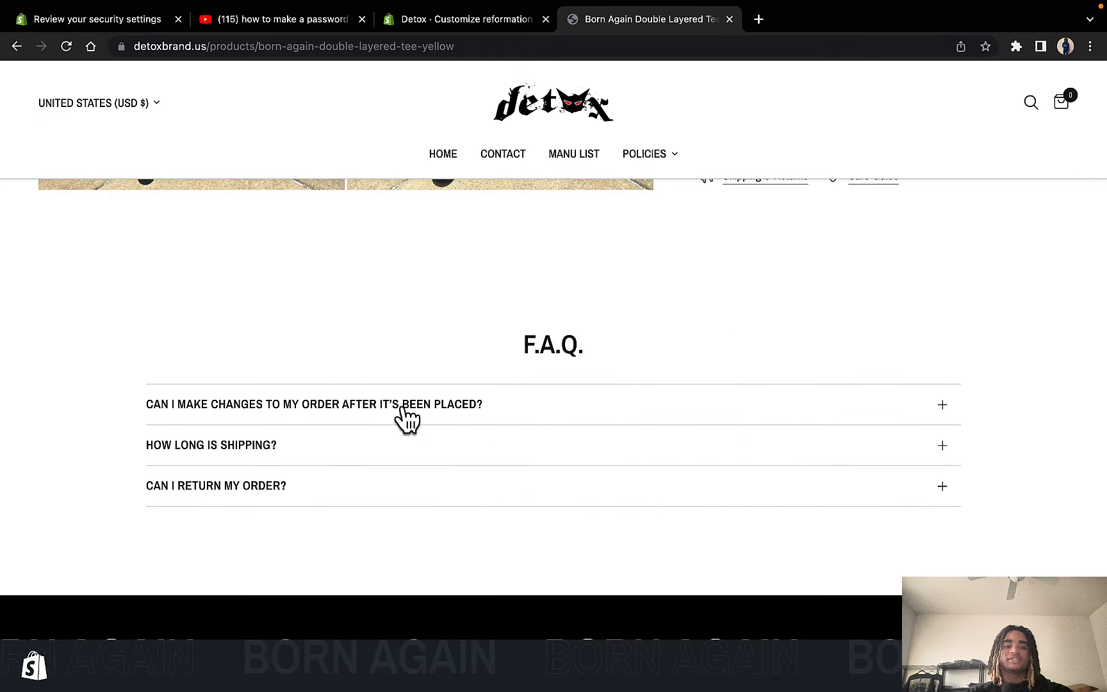
click(501, 410)
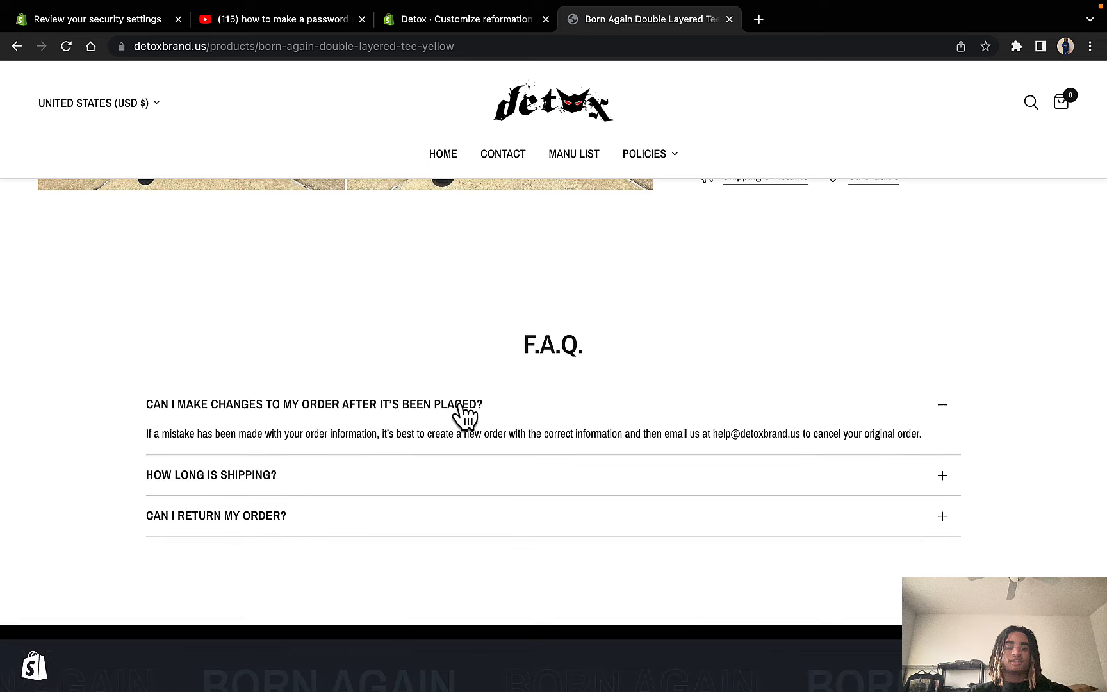
scroll(463, 414, down, 1)
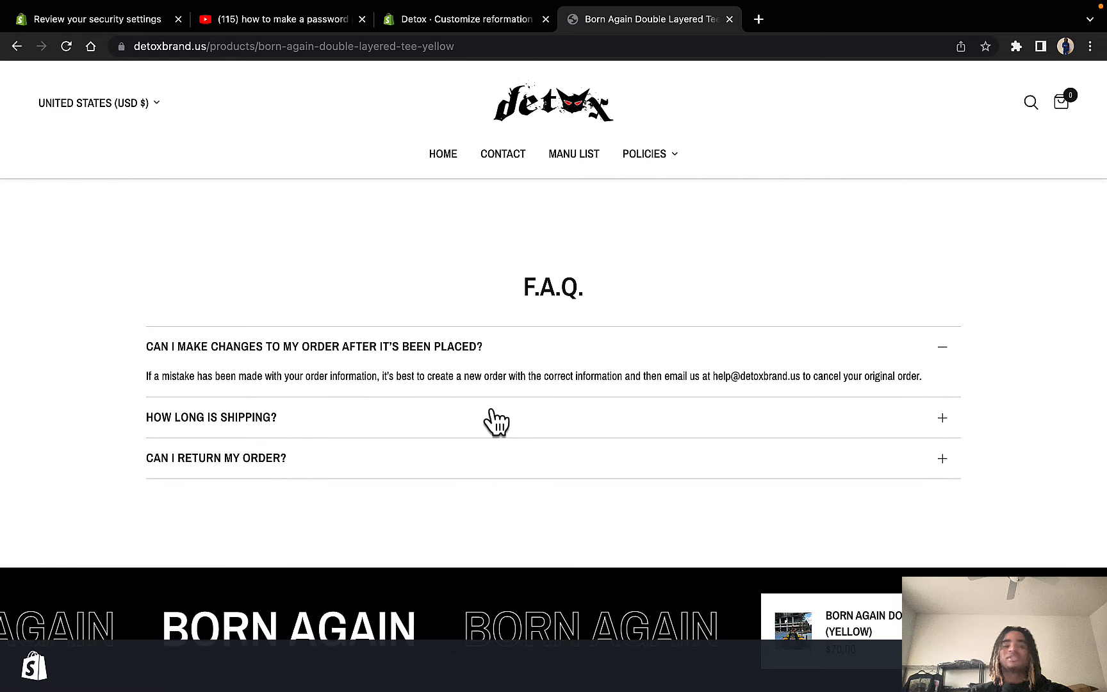
click(477, 433)
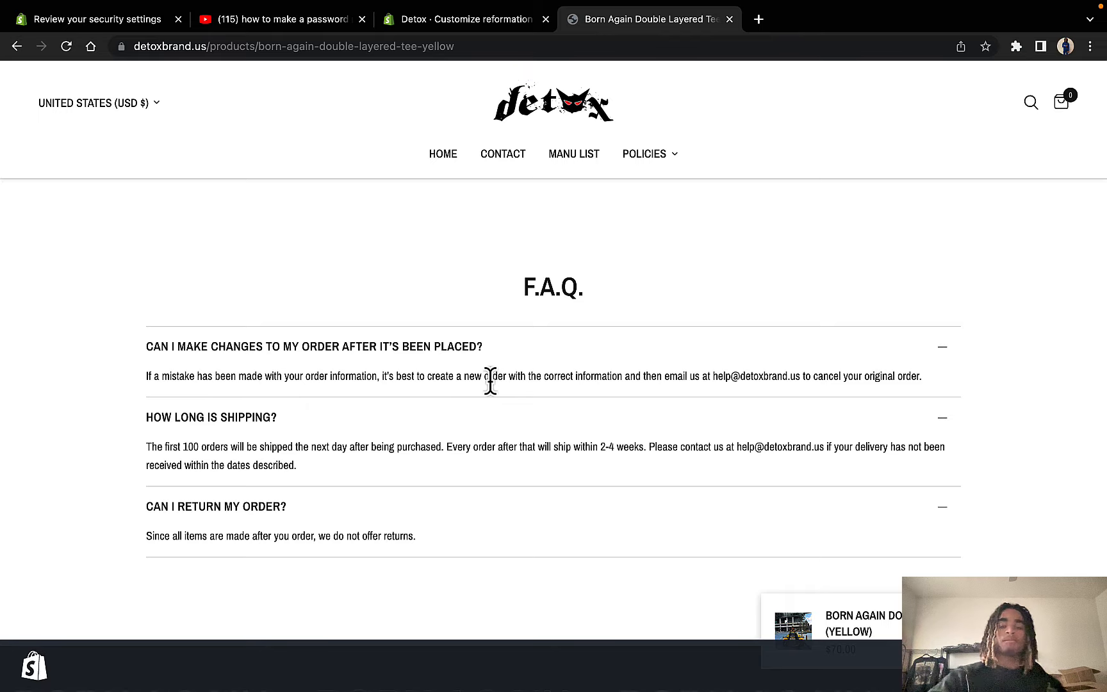
Step: Look through the scrolling text banner and the You May Also Like section on the detoxbrand.us product page
click(486, 24)
click(643, 23)
scroll(586, 258, down, 2)
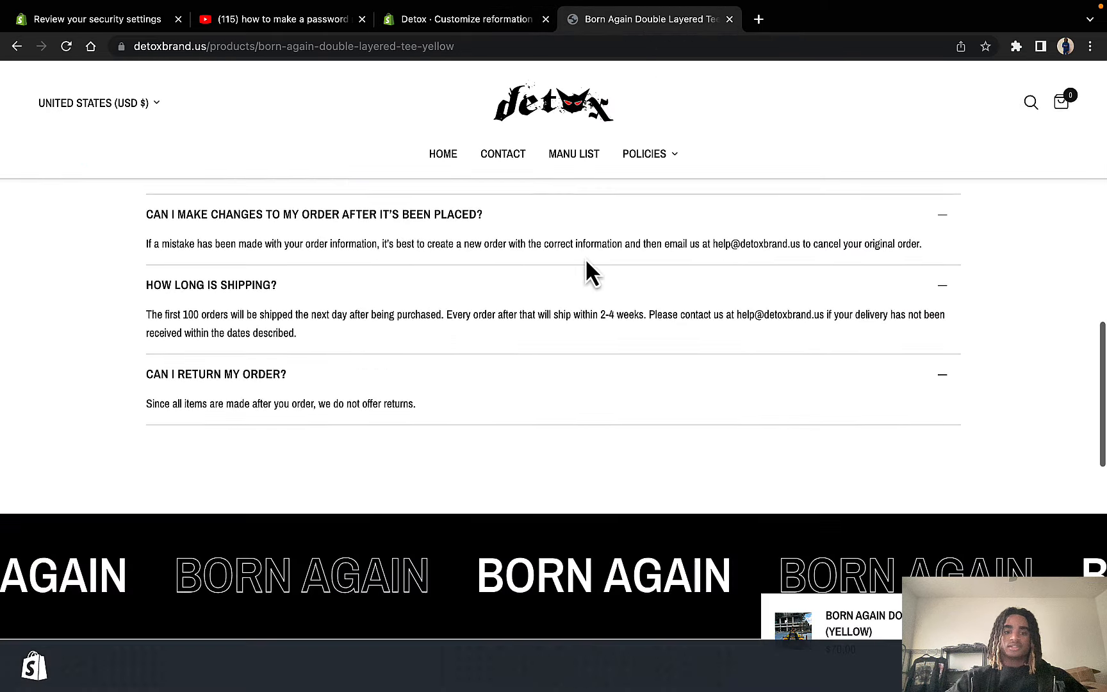
scroll(586, 258, down, 9)
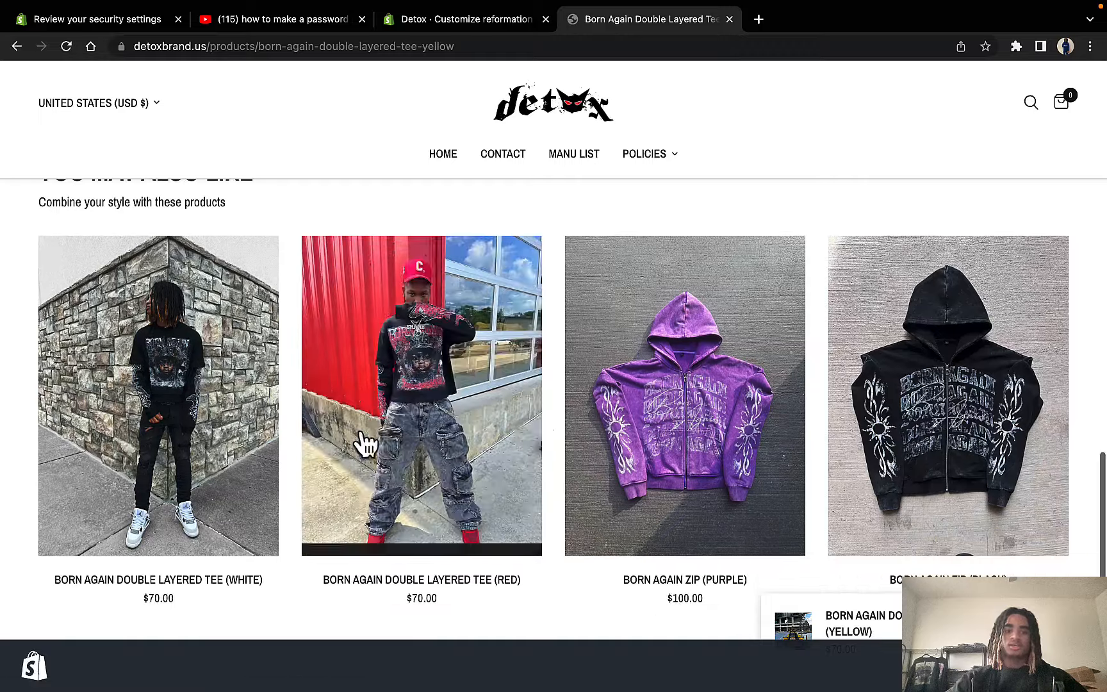
scroll(539, 435, down, 5)
scroll(539, 436, up, 8)
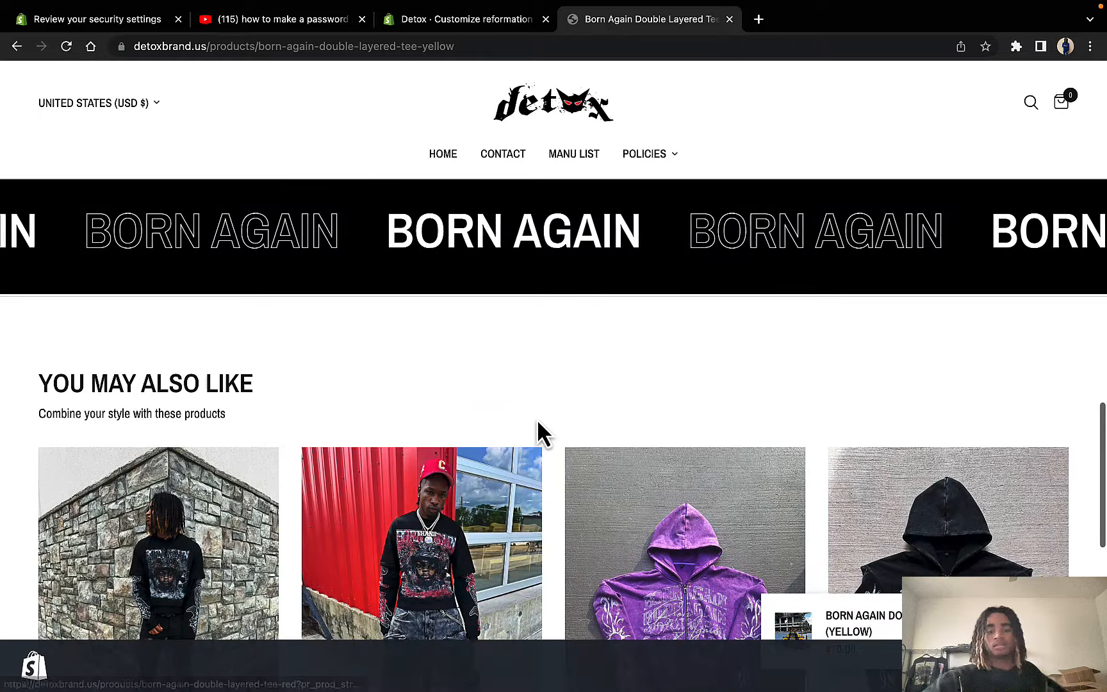
scroll(537, 417, up, 1)
Step: Return to the theme editor and remove the Image with text overlay section from the Default product template
click(470, 20)
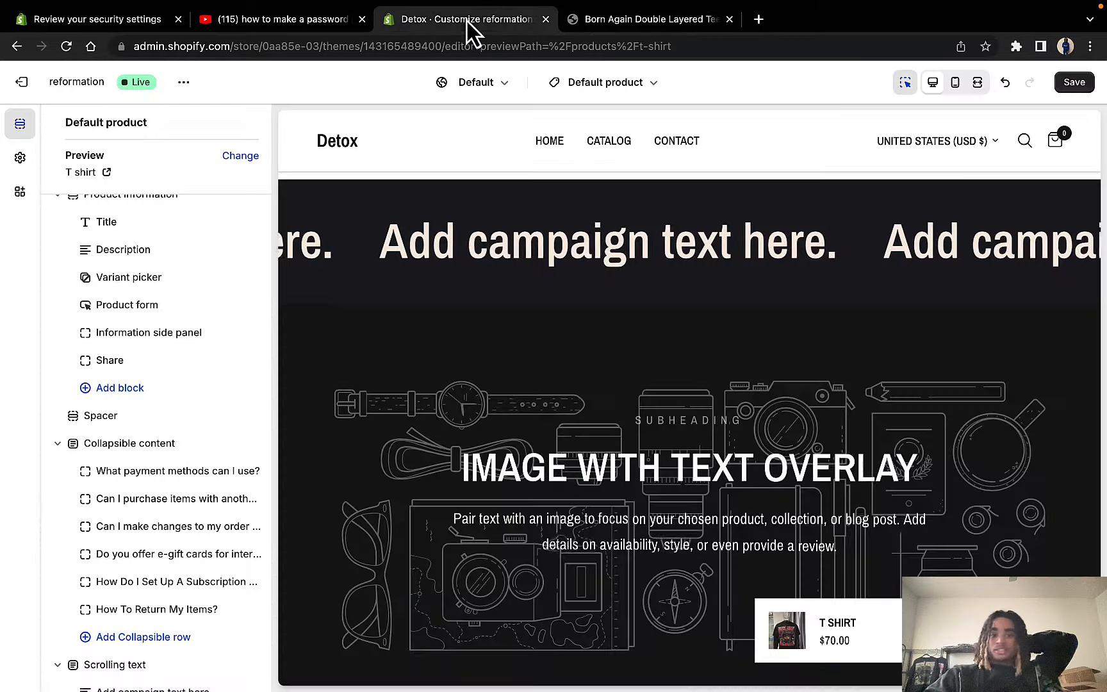
click(539, 411)
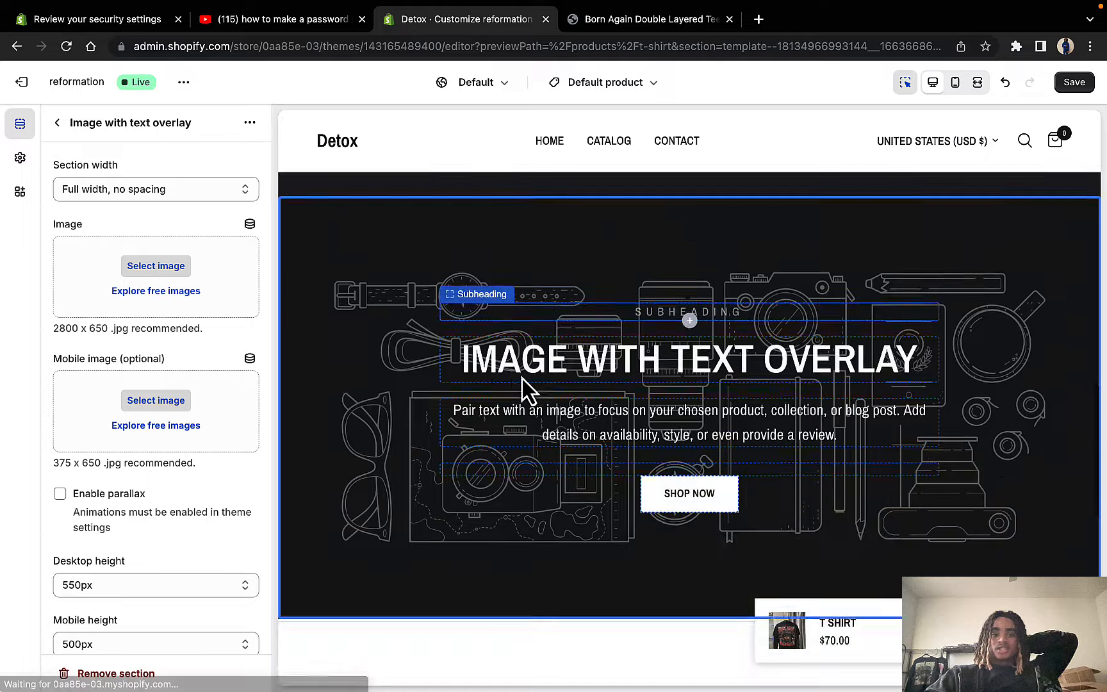
scroll(522, 378, down, 5)
scroll(519, 359, up, 4)
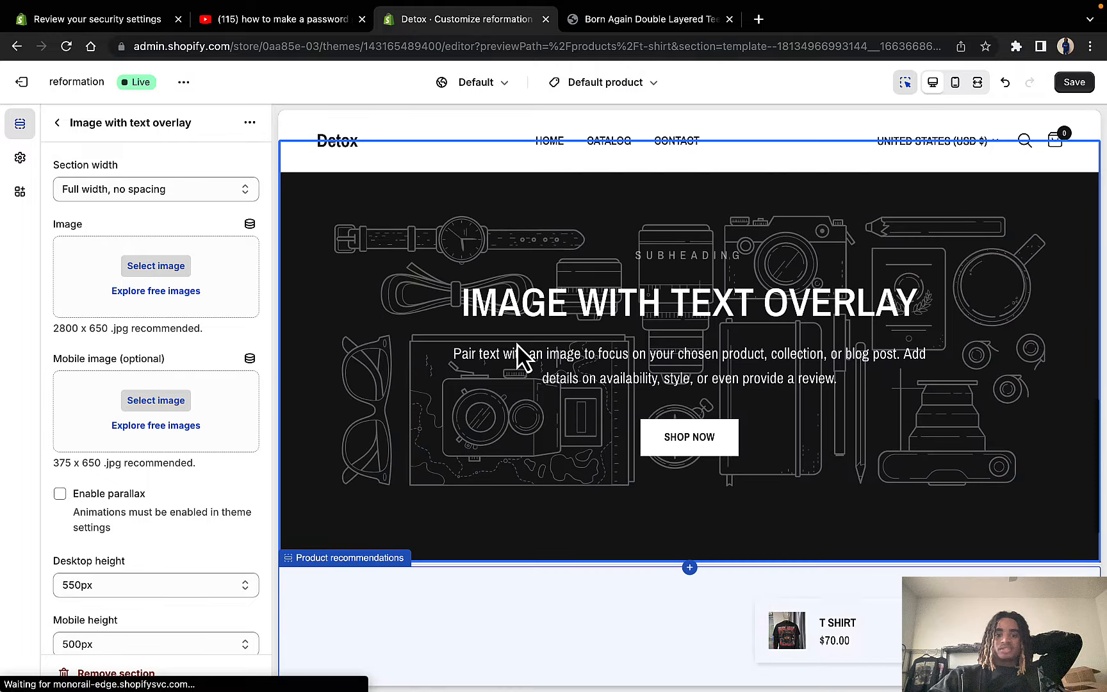
click(133, 672)
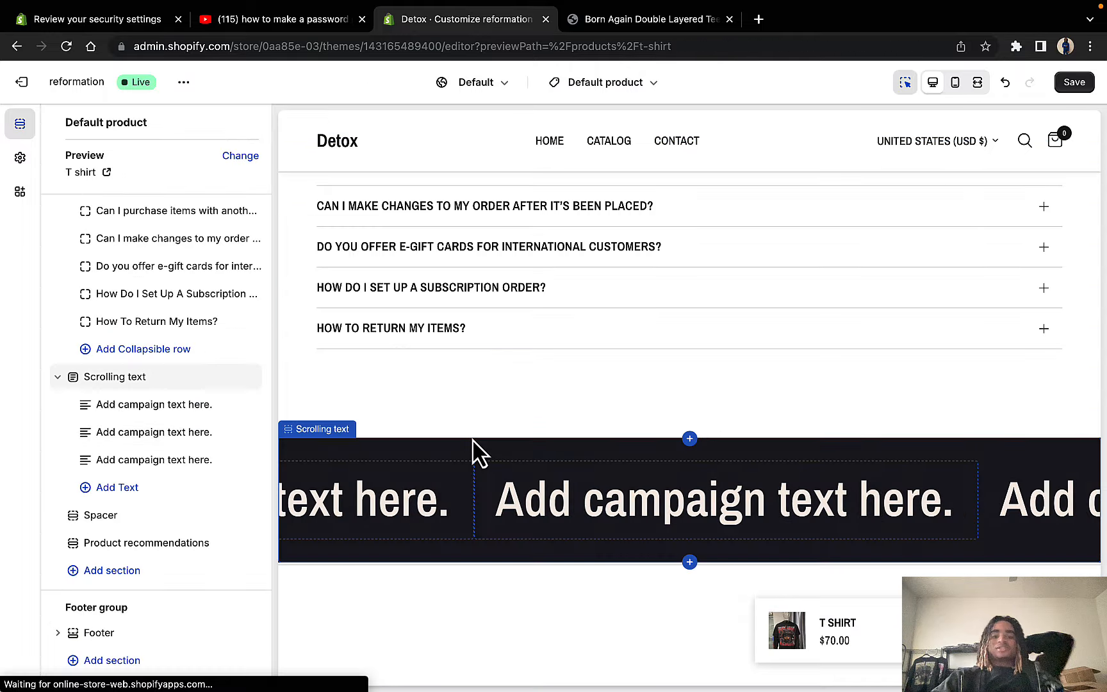
Step: Save the changes made to the Default product template
scroll(512, 481, down, 3)
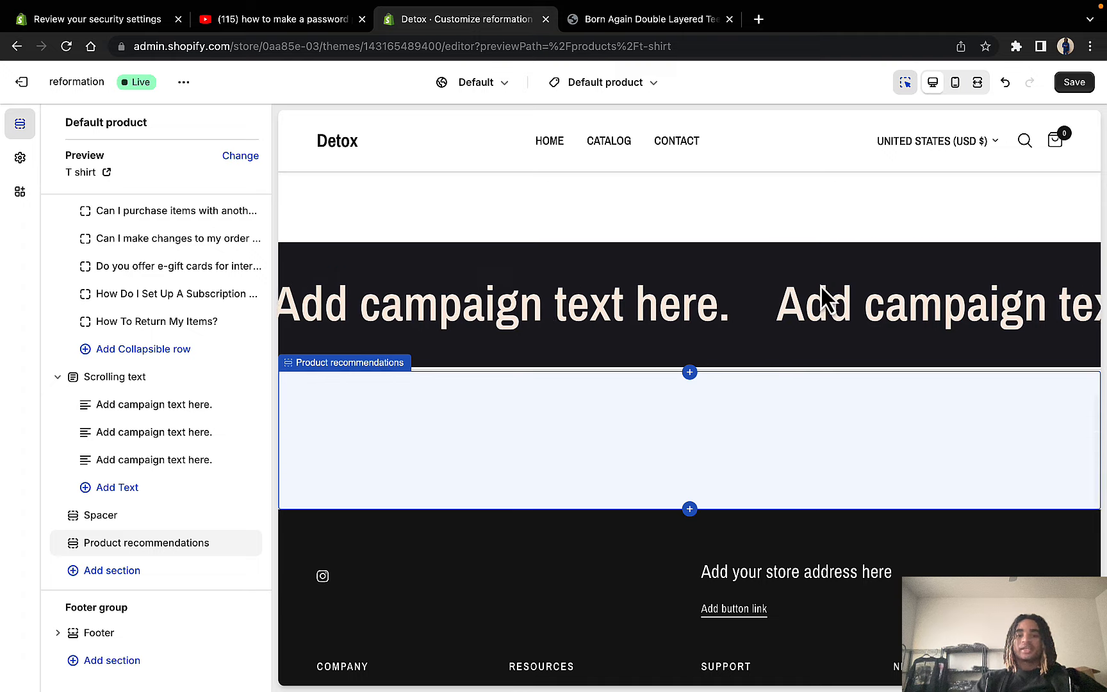
scroll(942, 427, down, 2)
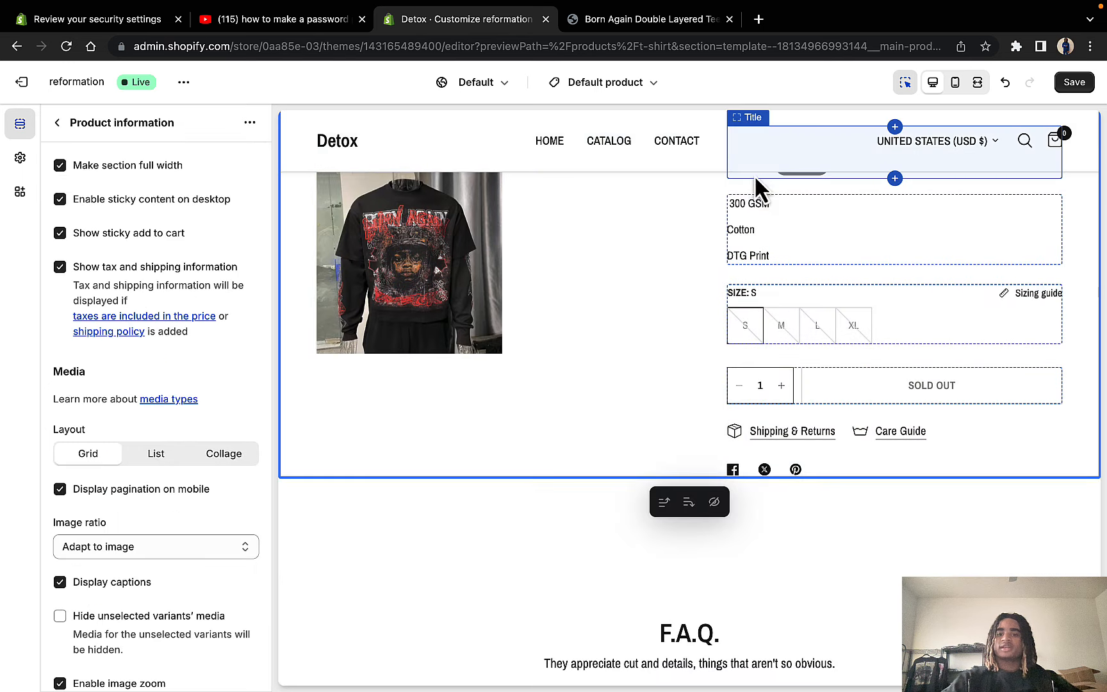
click(1081, 85)
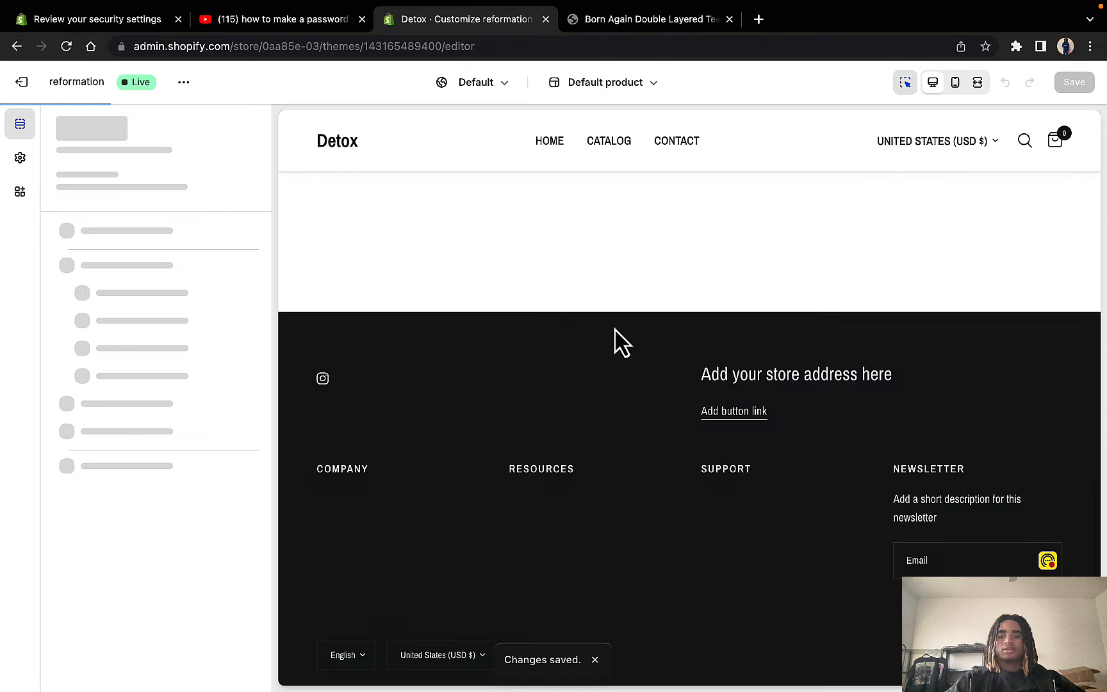
Step: Remove the text block with the store address placeholder and button link from the footer
click(761, 382)
scroll(769, 382, down, 2)
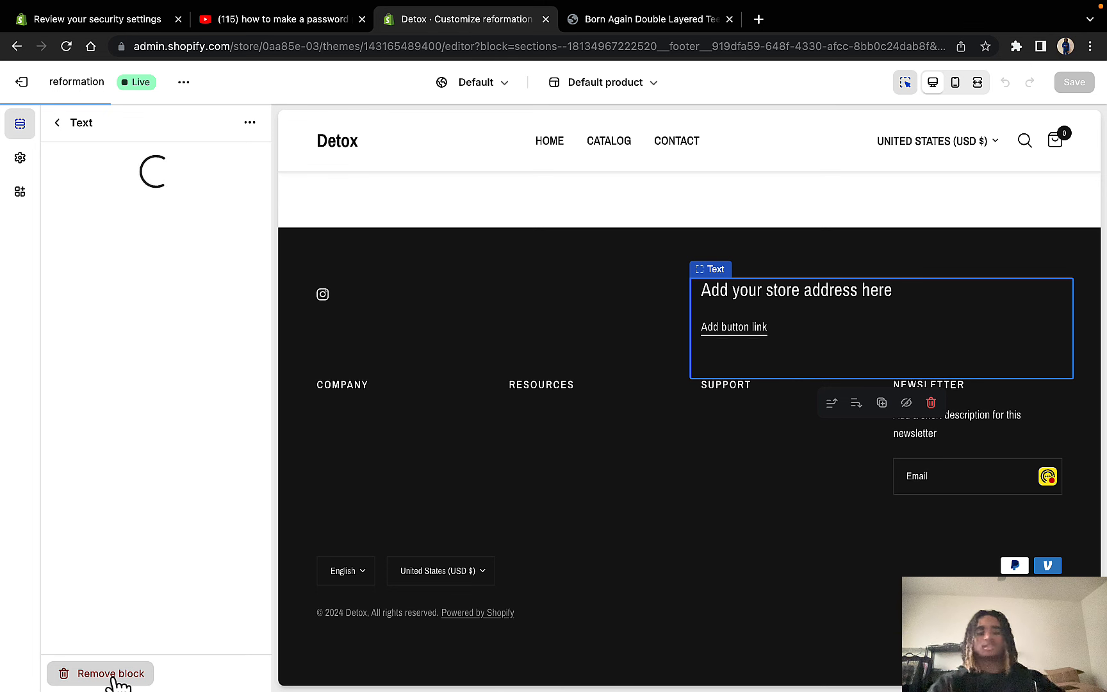
click(110, 674)
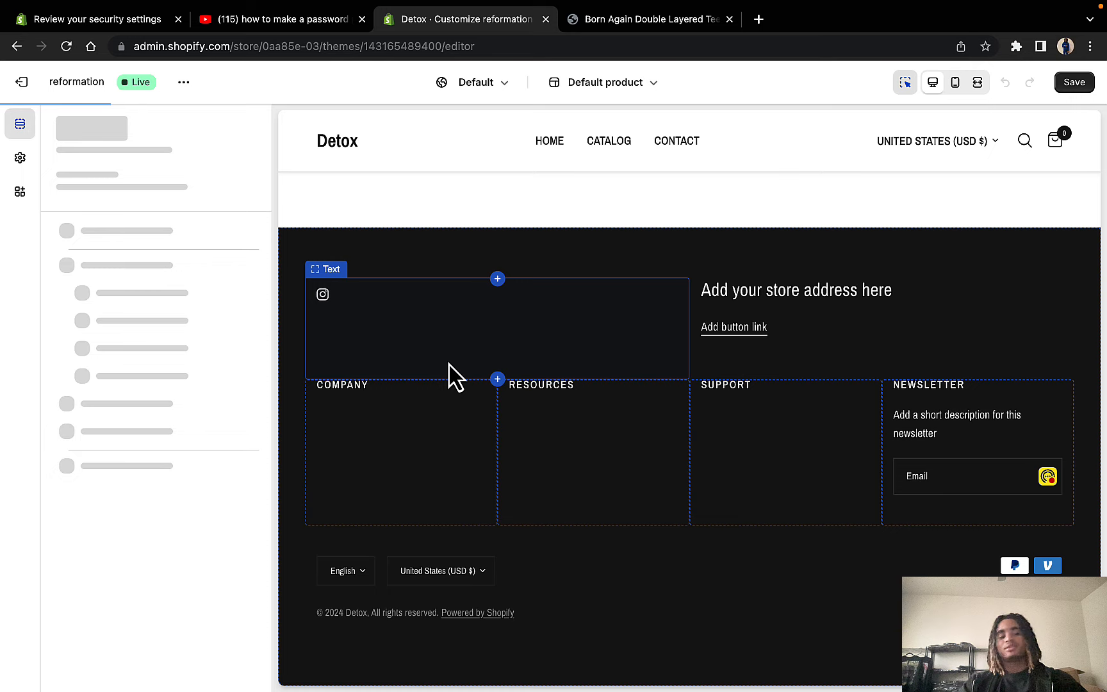
scroll(574, 286, down, 3)
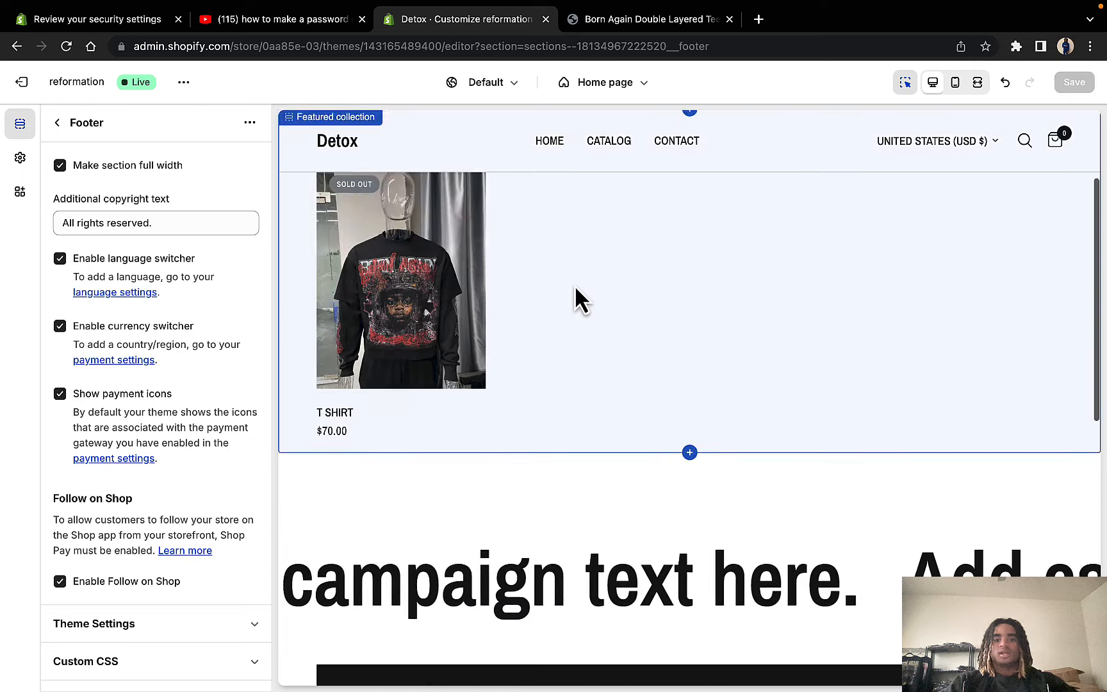
Step: Remove the COMPANY menu block from the home page footer
scroll(574, 286, up, 3)
scroll(546, 213, down, 3)
scroll(546, 212, down, 5)
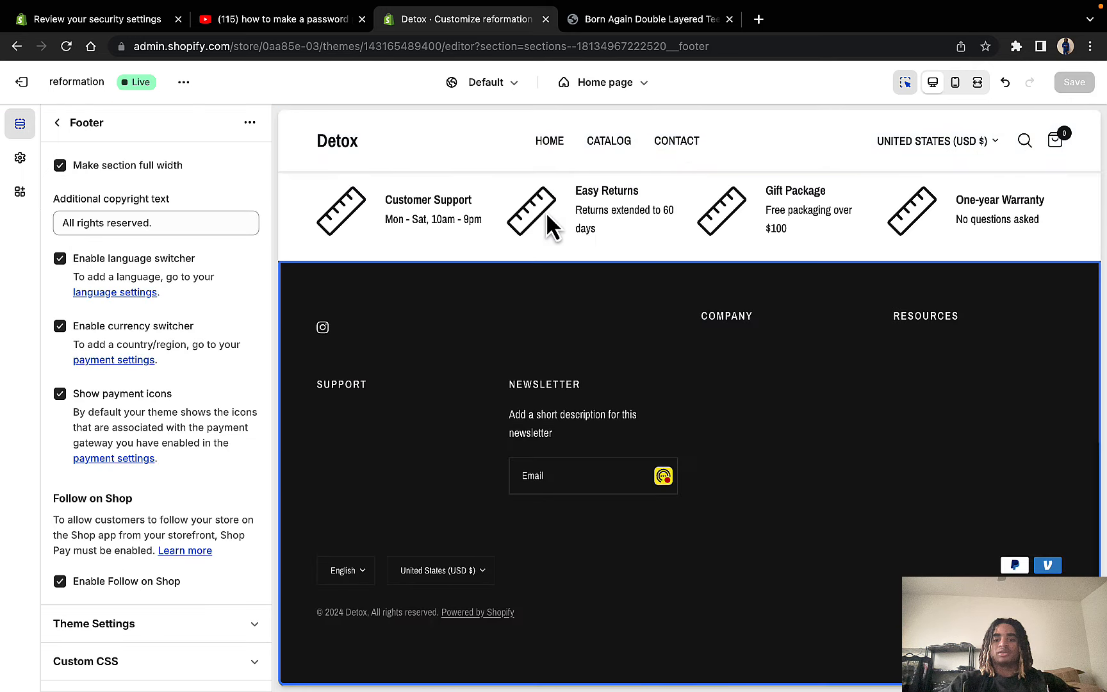
click(801, 359)
click(836, 404)
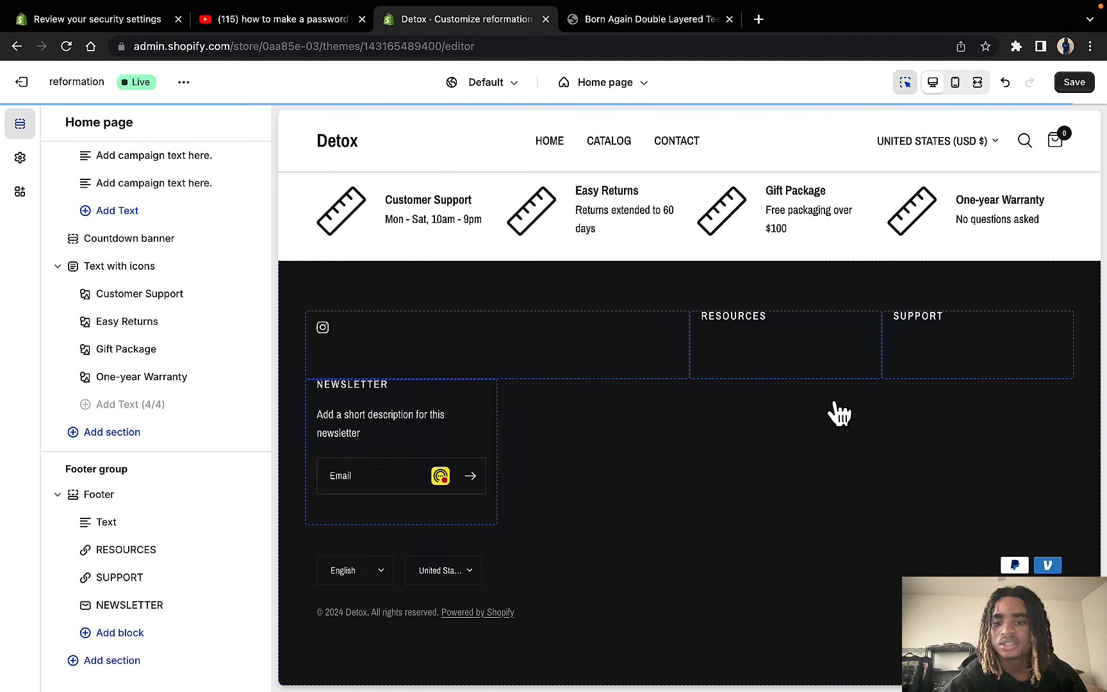
Step: Clear the placeholder description text from the footer's NEWSLETTER email signup block
click(802, 356)
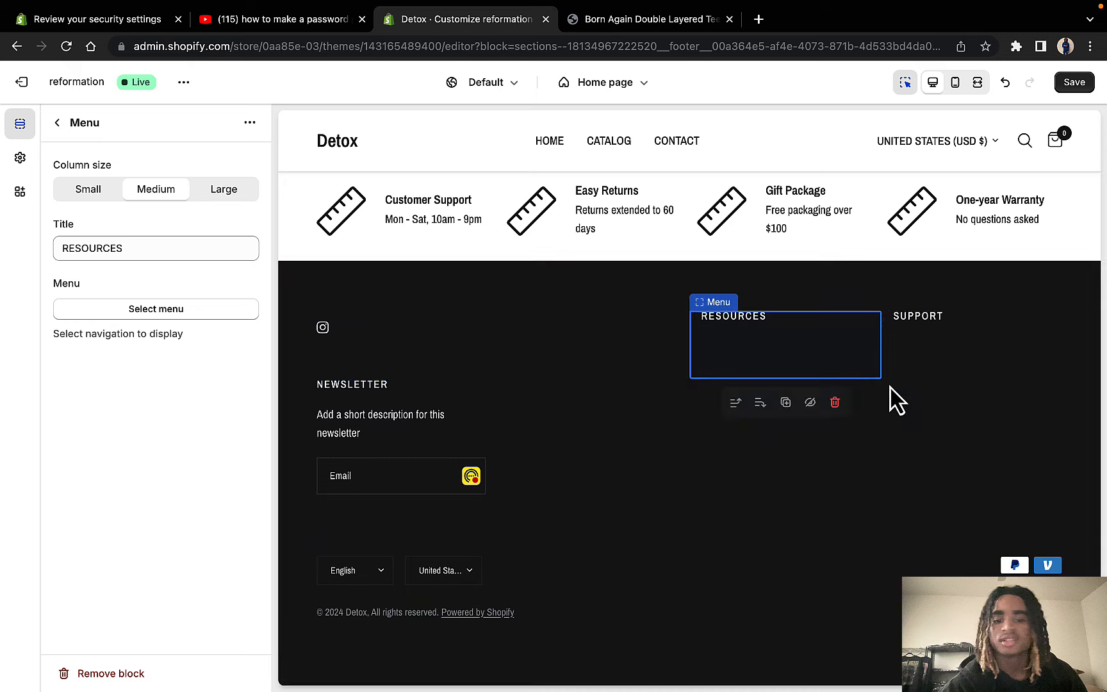
click(396, 456)
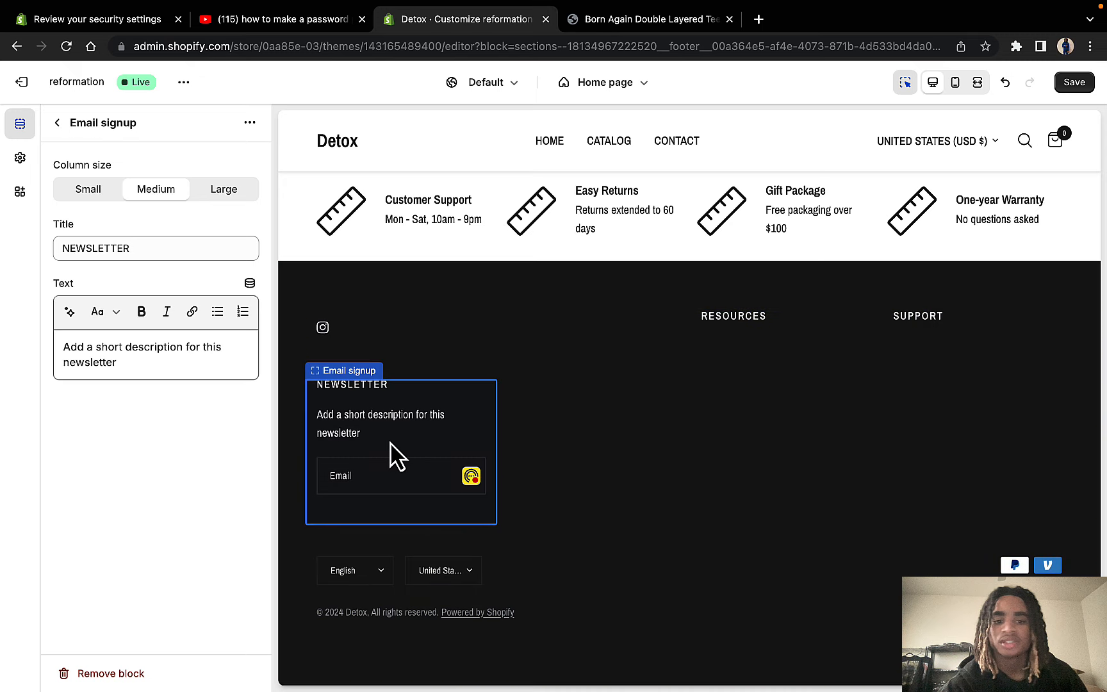
triple_click(182, 352)
key(BackSpace)
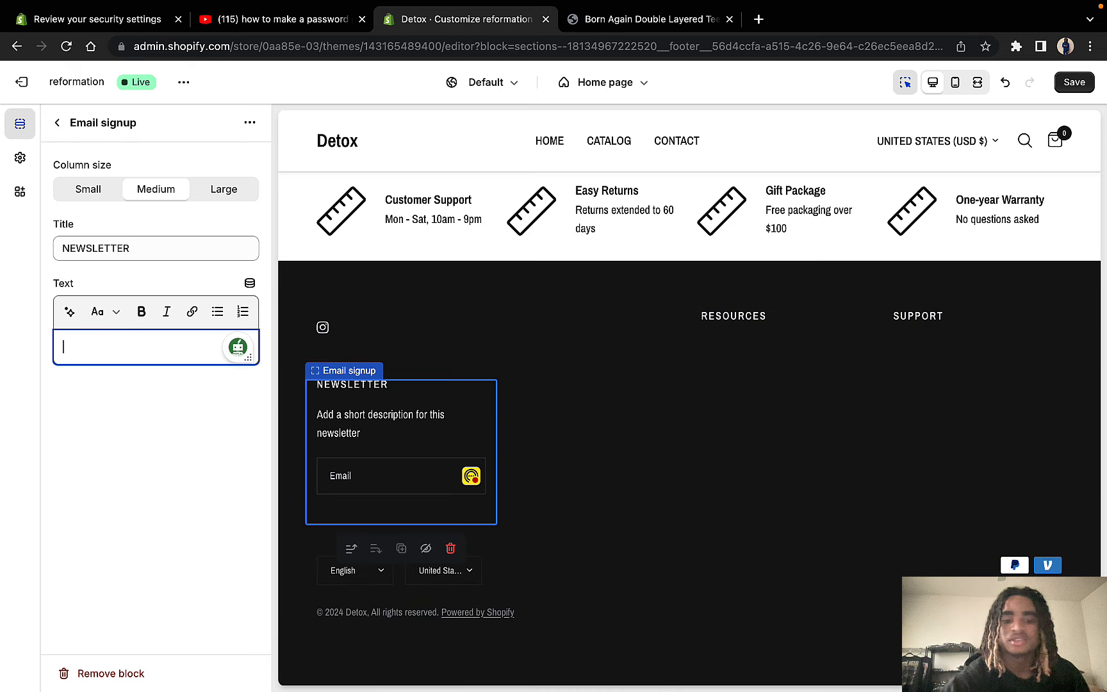
click(570, 525)
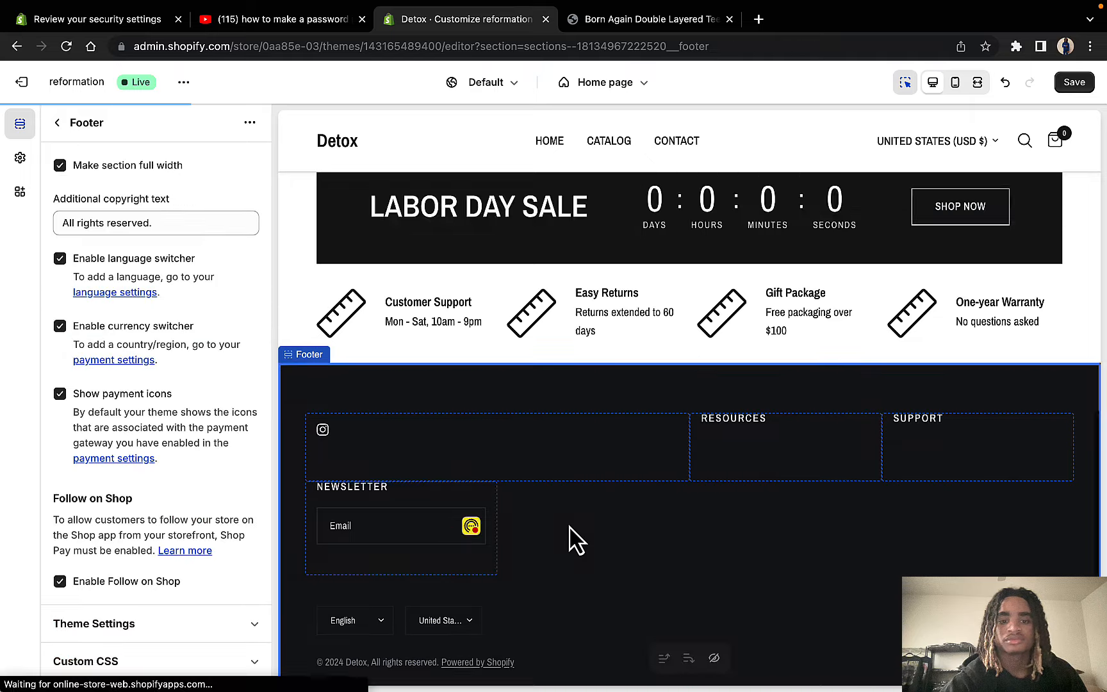
Step: Review the home page with the edited footer and save the theme changes
click(585, 503)
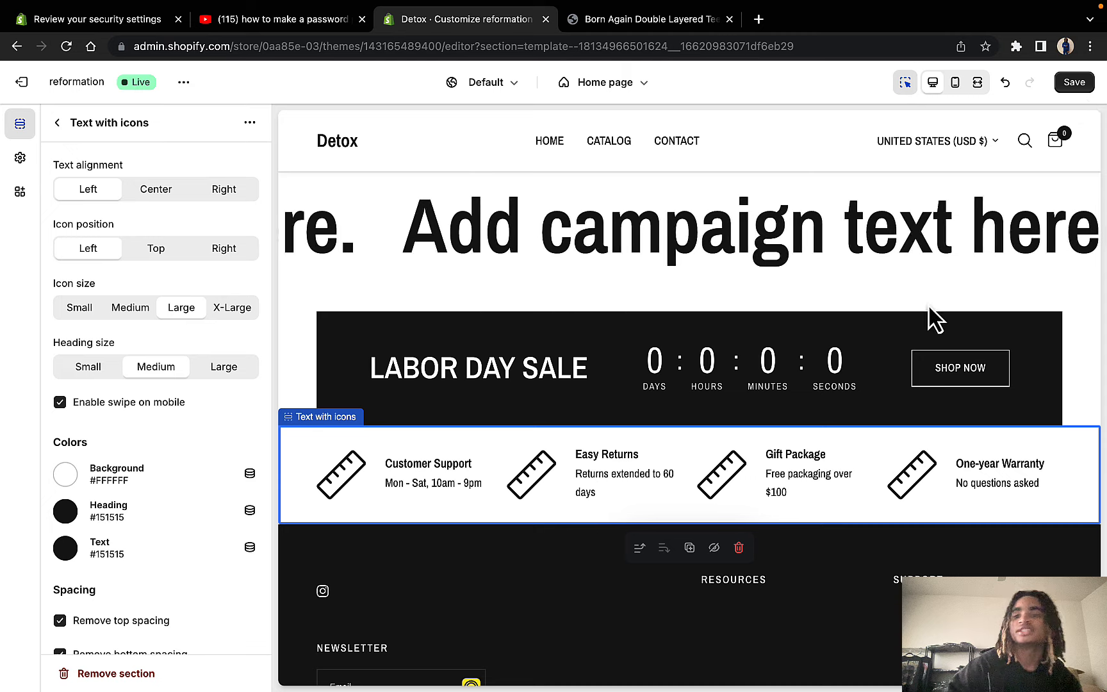
scroll(923, 352, up, 10)
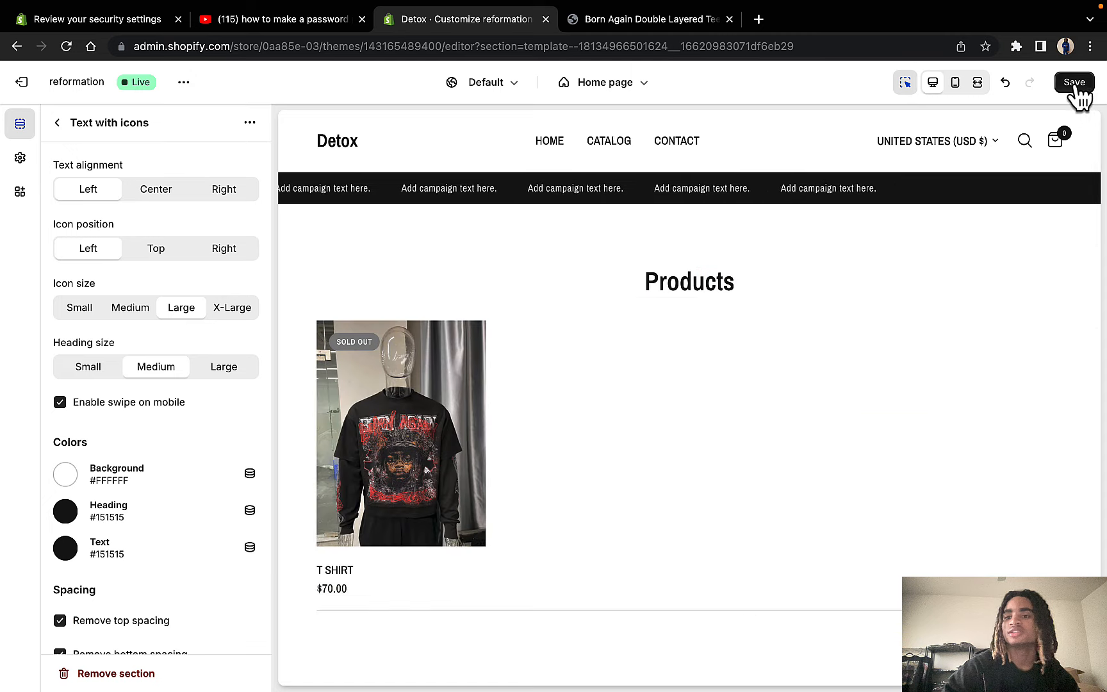
click(1077, 85)
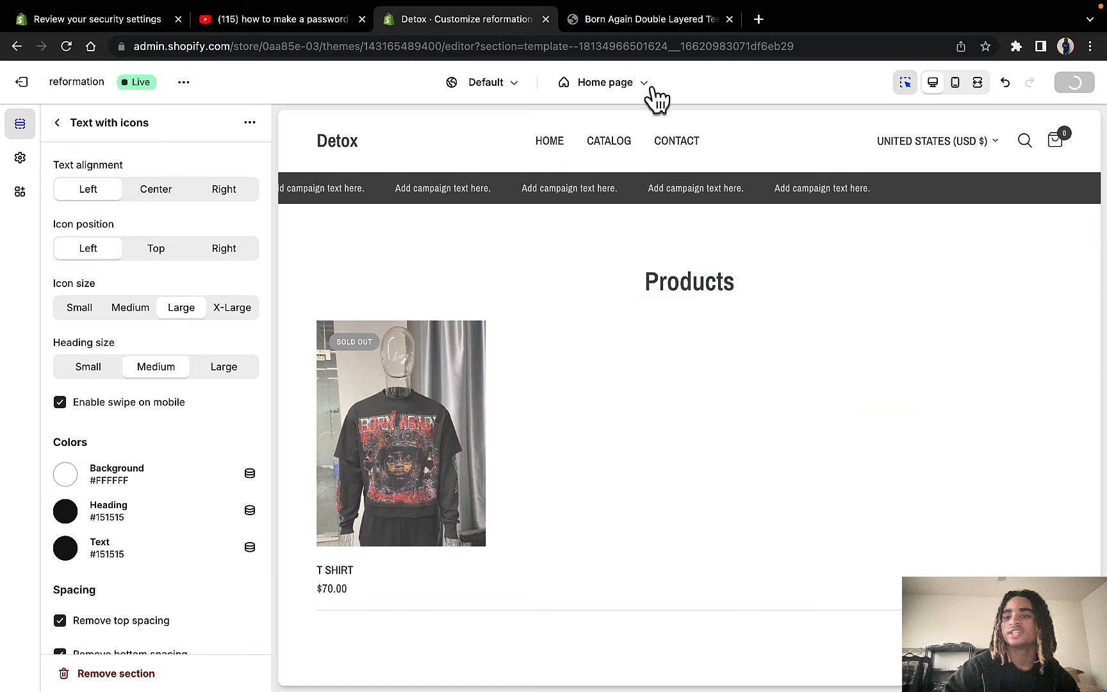
Step: Open the checkout page for customization and look through its logo, color and typography settings and its delivery, shipping and payment sections
click(636, 88)
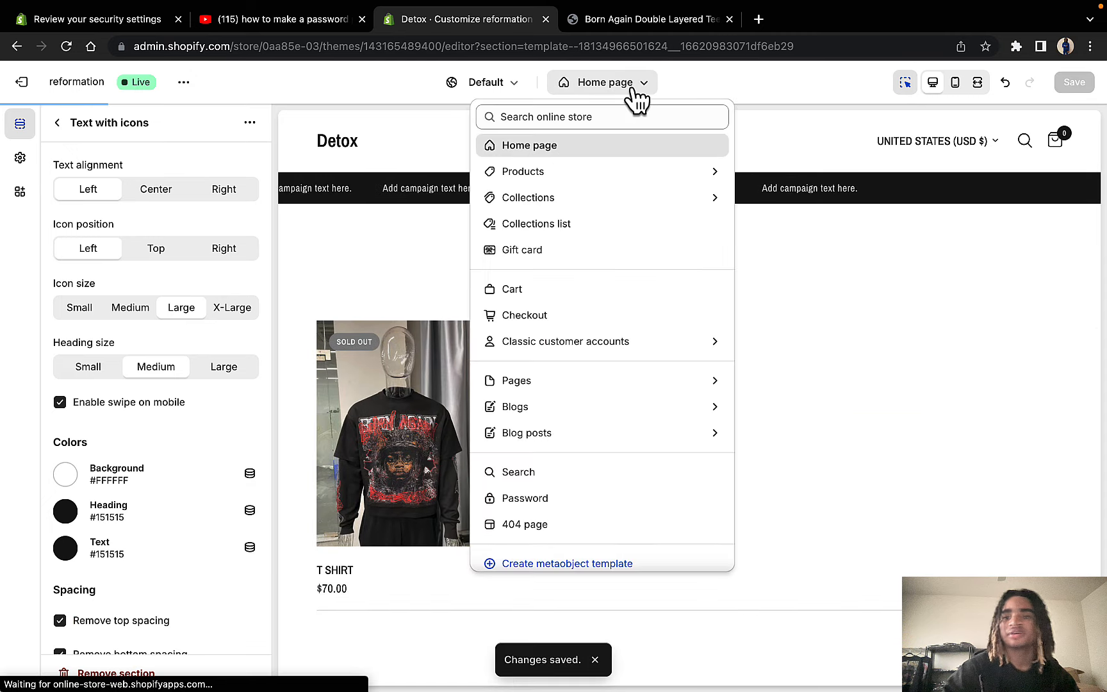
click(546, 314)
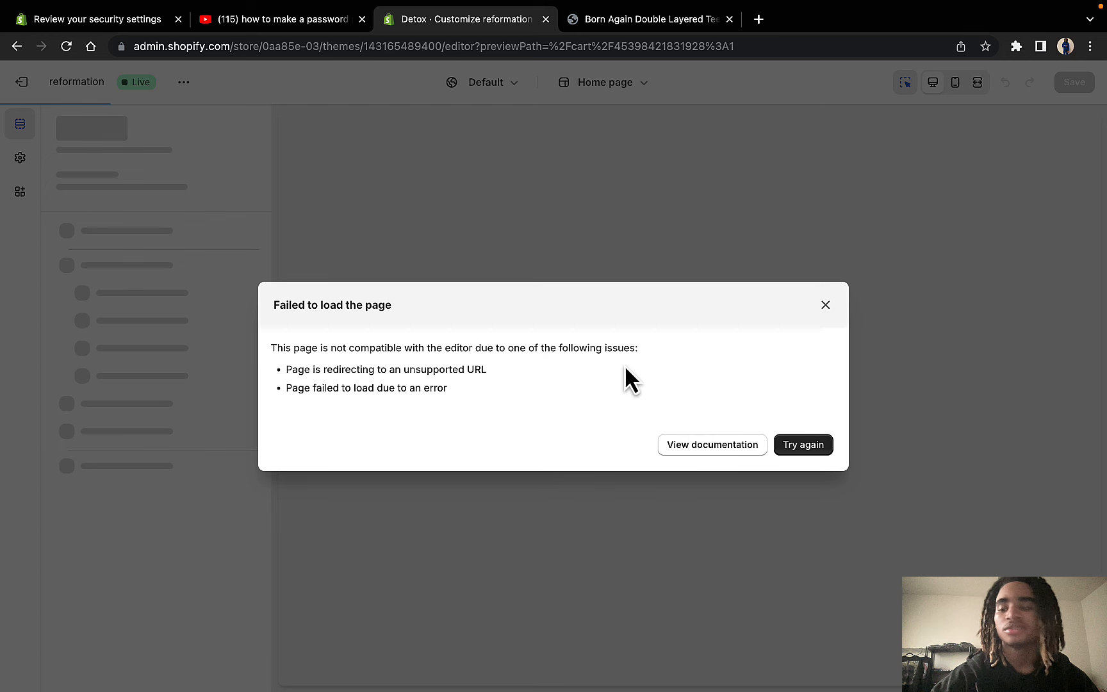
triple_click(541, 346)
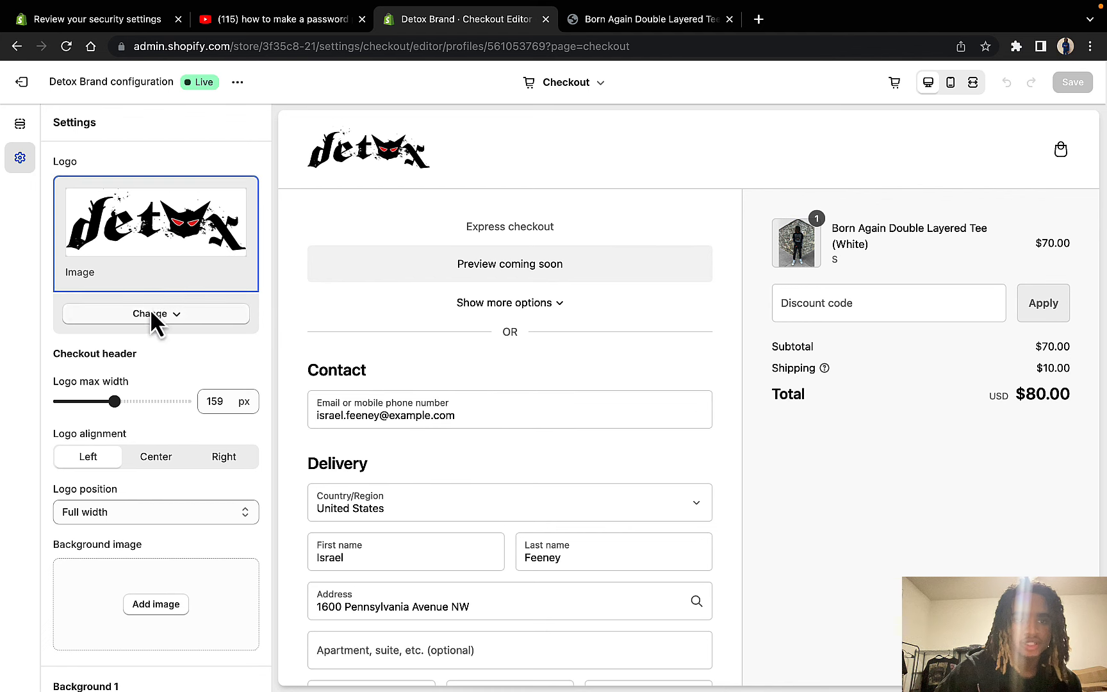
scroll(184, 290, down, 6)
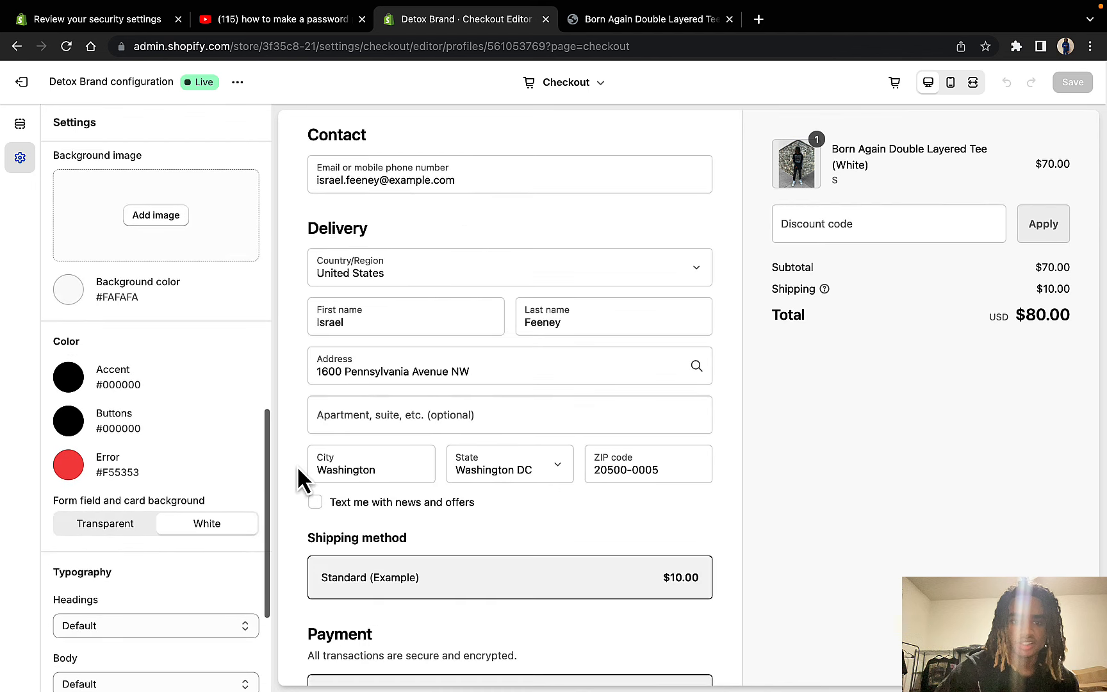
scroll(667, 450, down, 5)
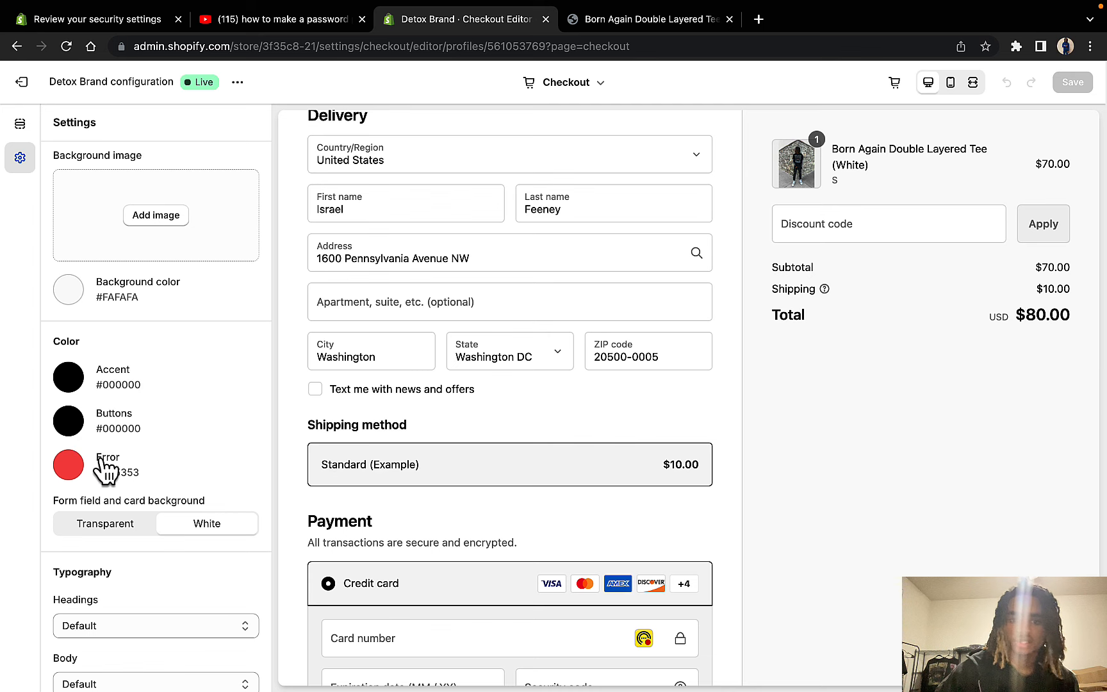
scroll(474, 444, down, 8)
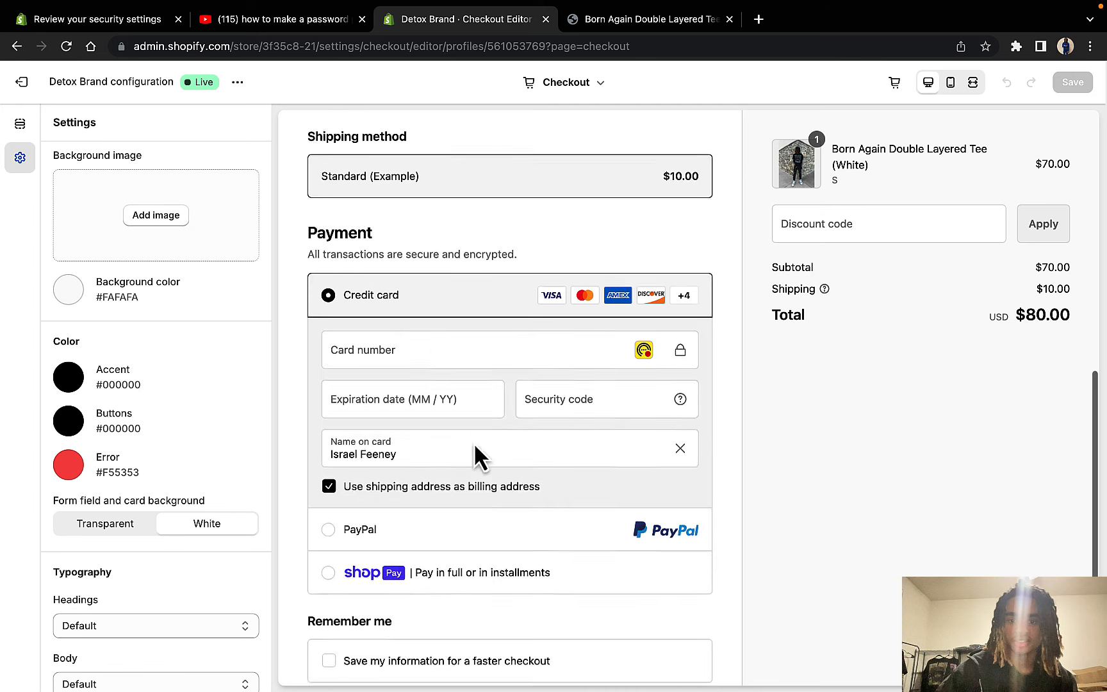
scroll(207, 494, down, 3)
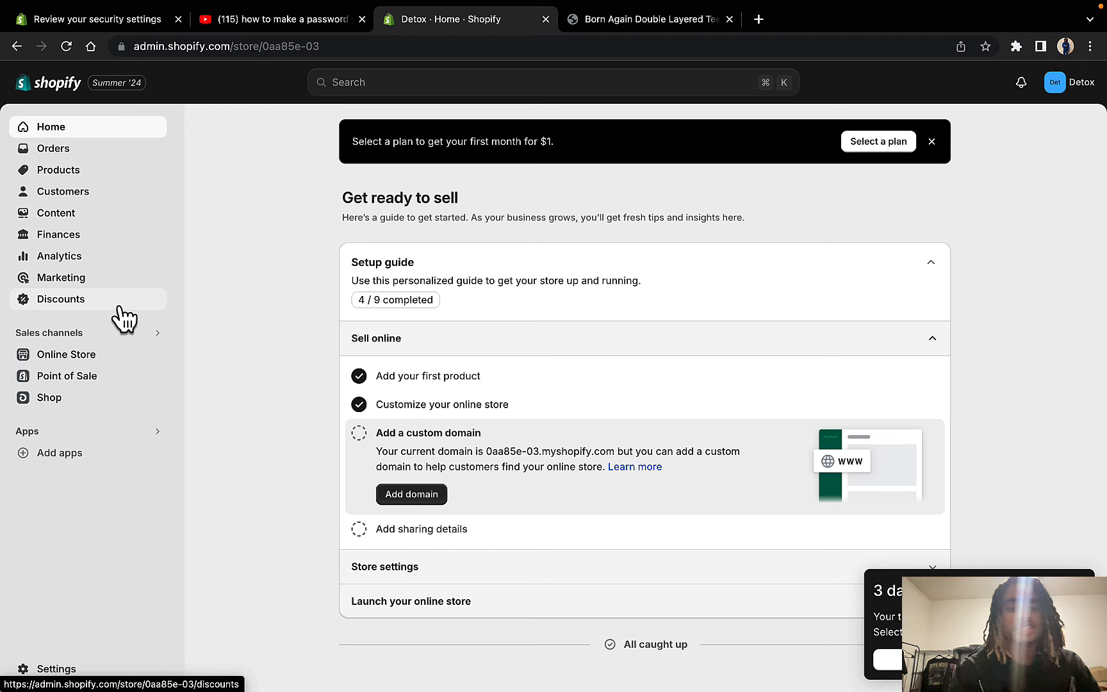
Step: Create a new navigation menu for the online store with the title Policies
click(112, 360)
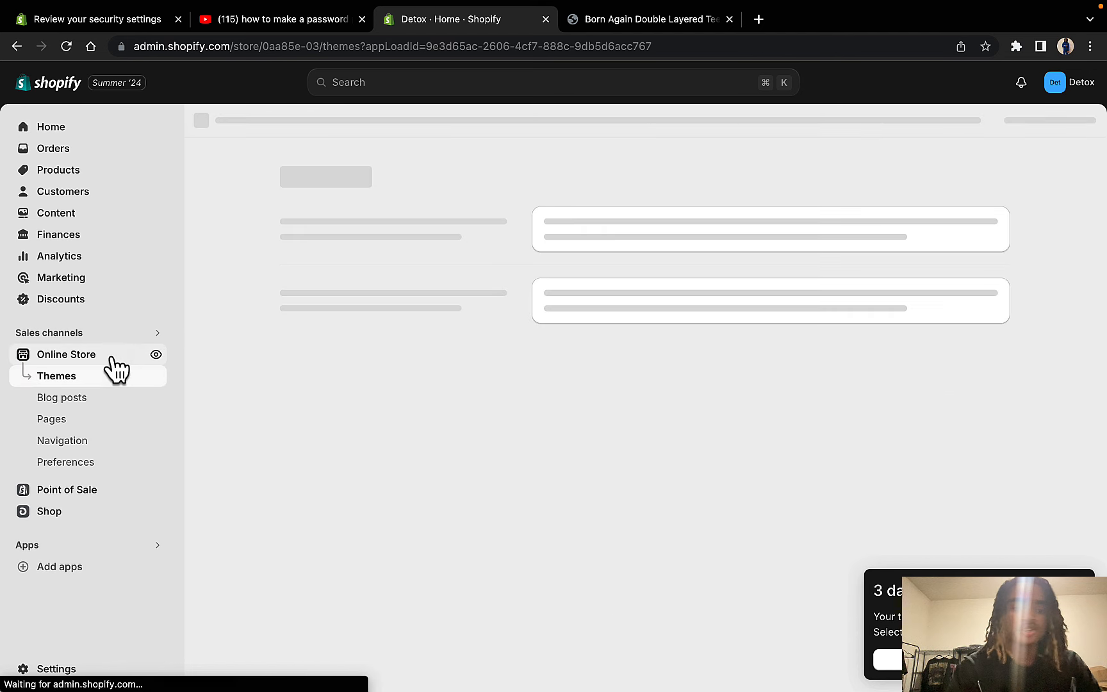
click(106, 446)
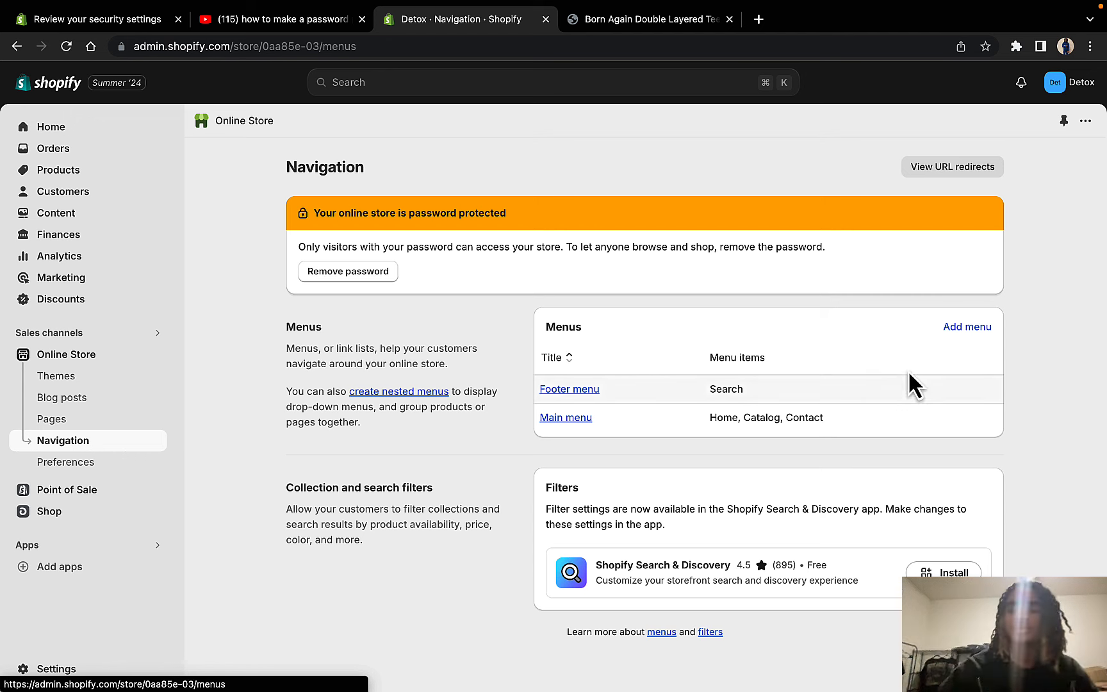
click(964, 328)
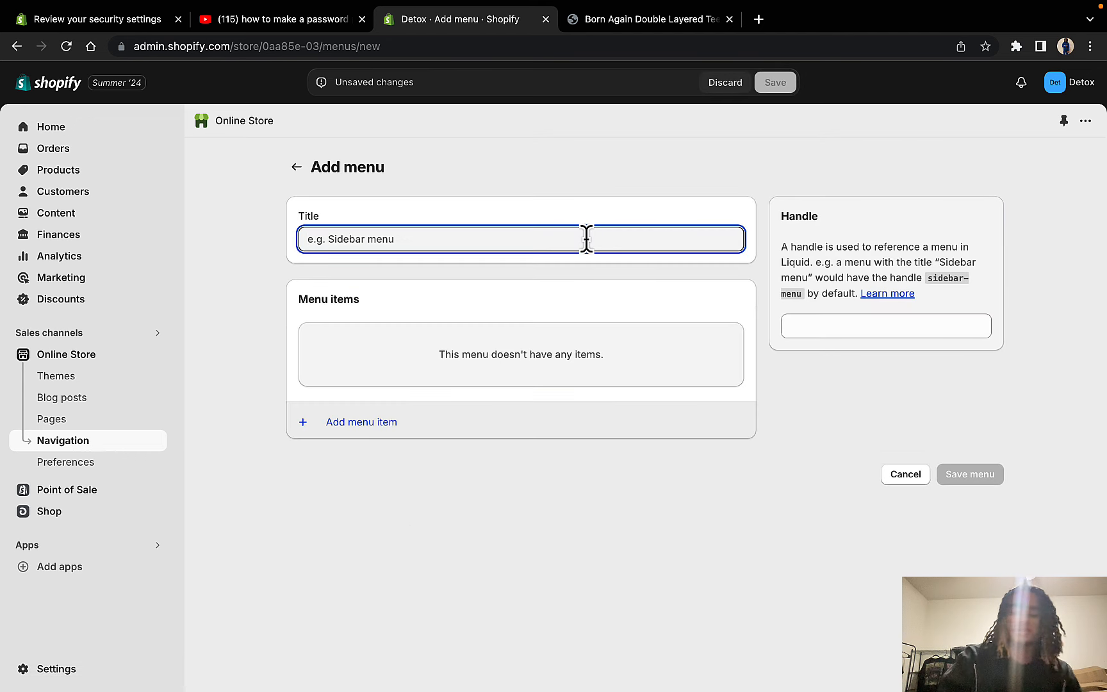
text(Polici)
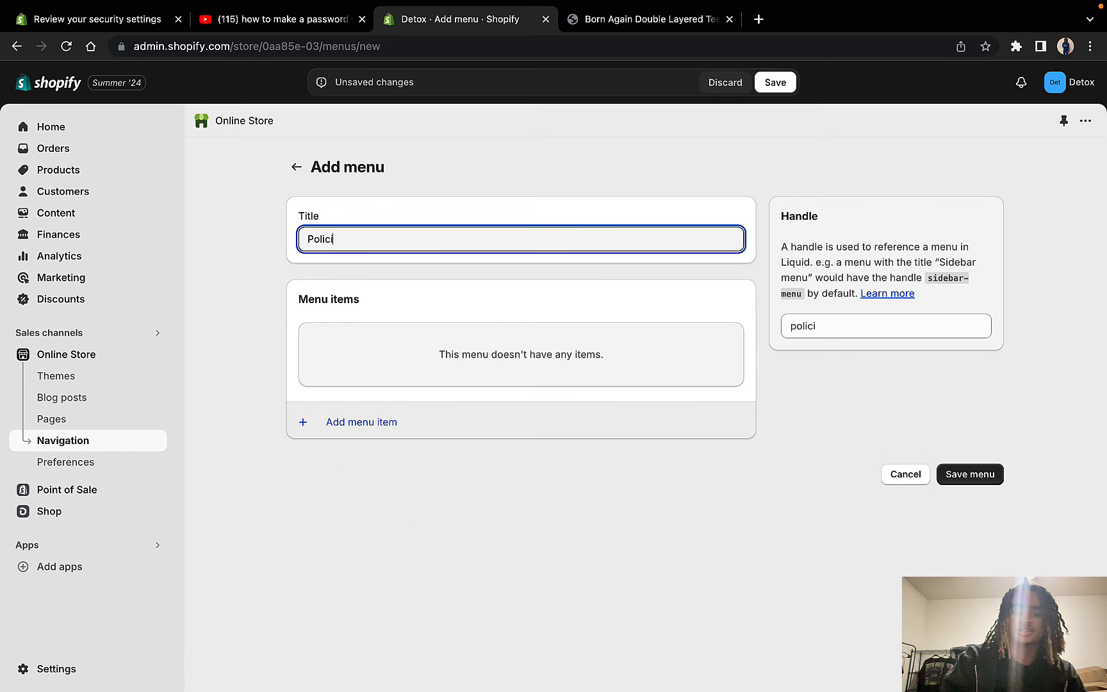
text(es)
Step: Add a menu item to the Policies menu that links to the Refund Policy
click(663, 424)
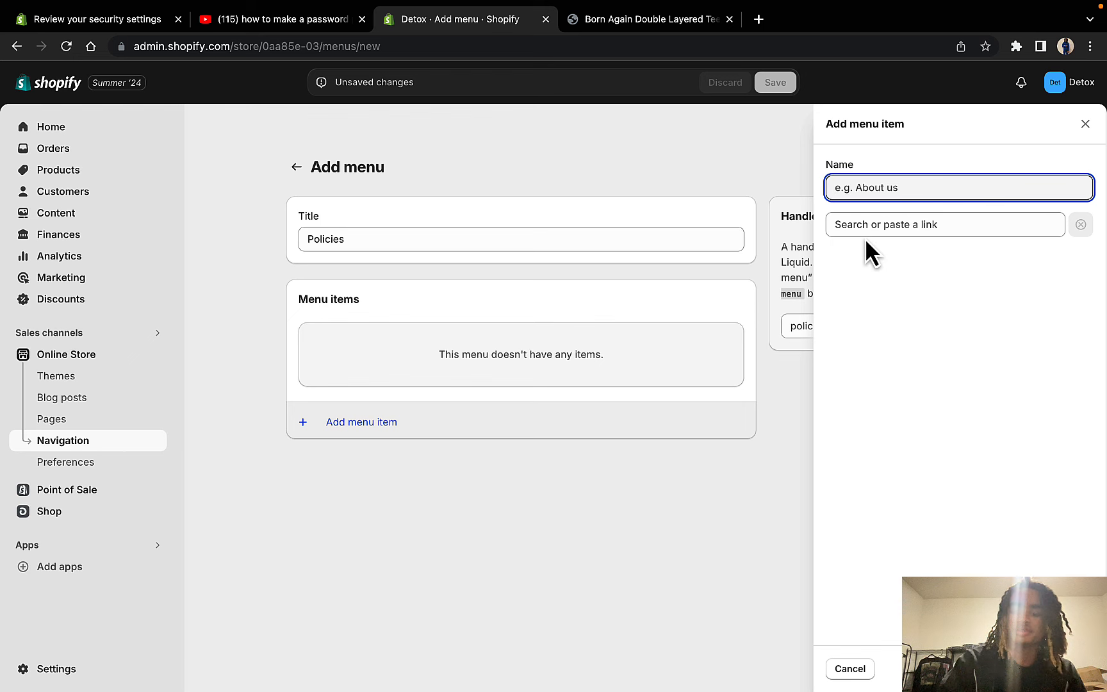
click(879, 227)
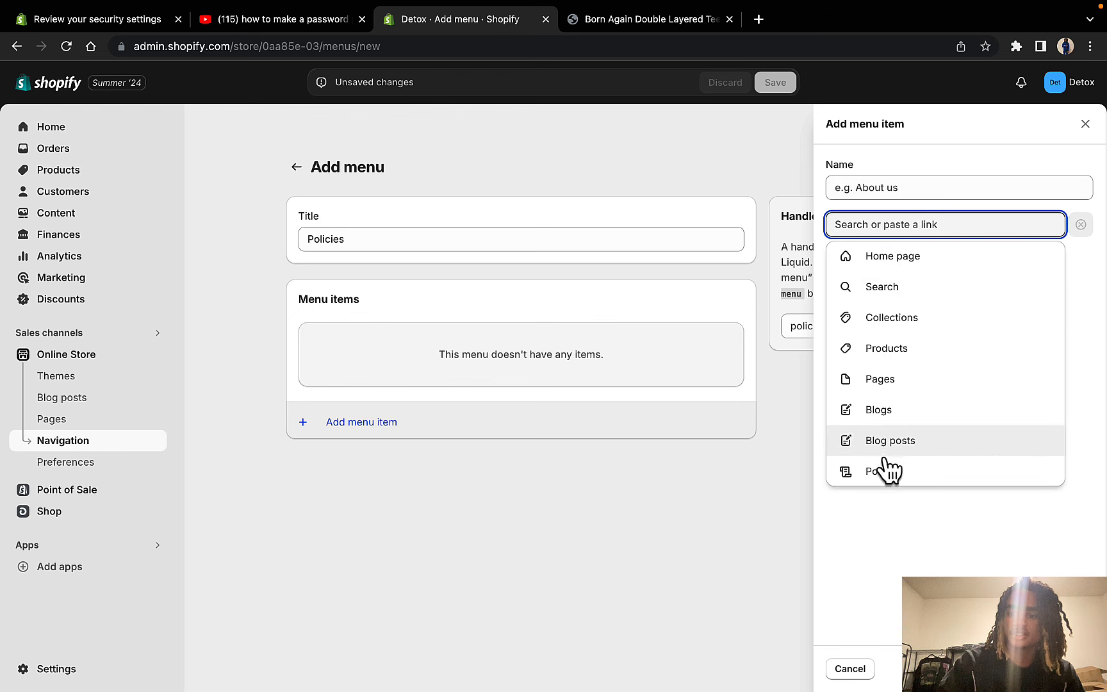
click(887, 473)
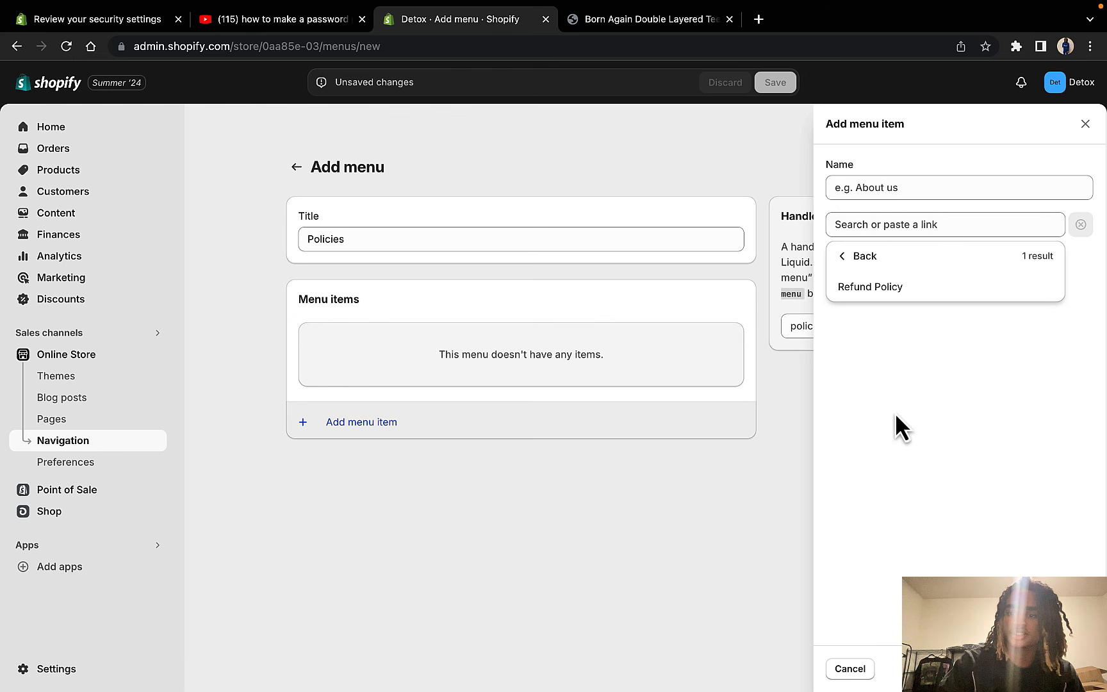
click(915, 295)
click(1078, 669)
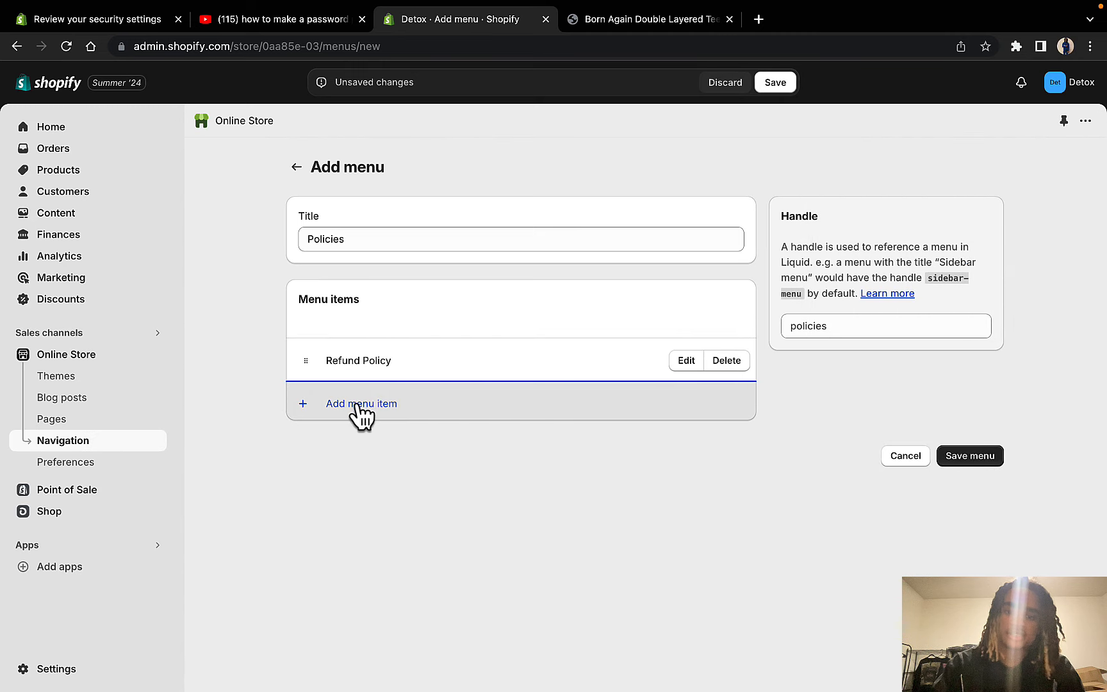
click(388, 399)
click(900, 225)
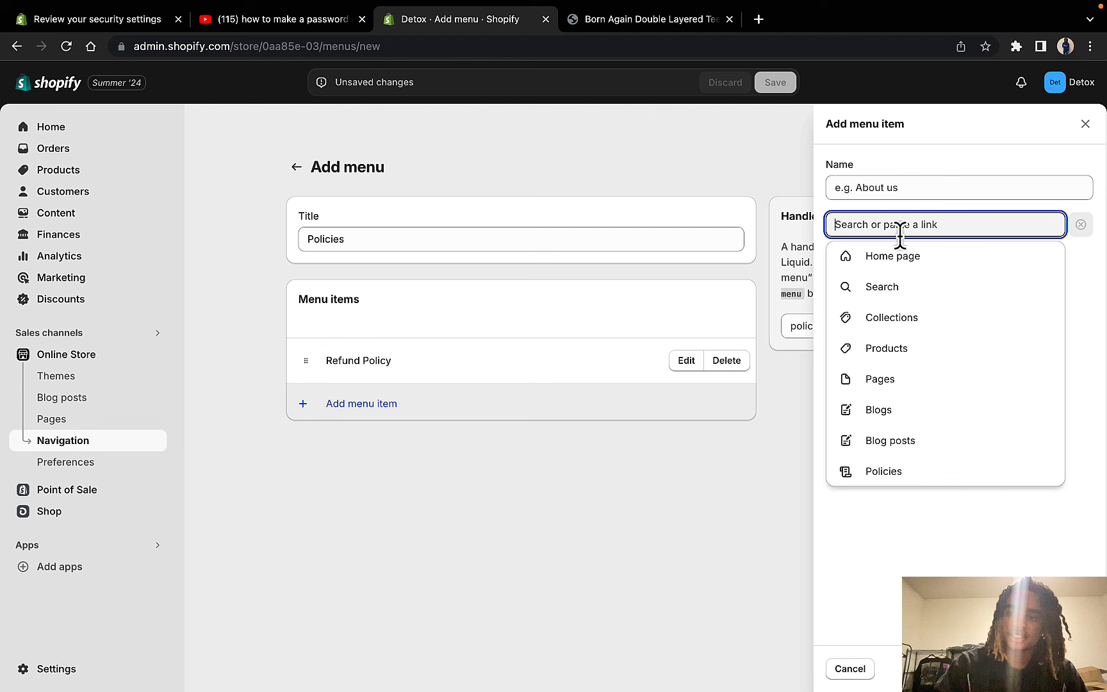
click(888, 471)
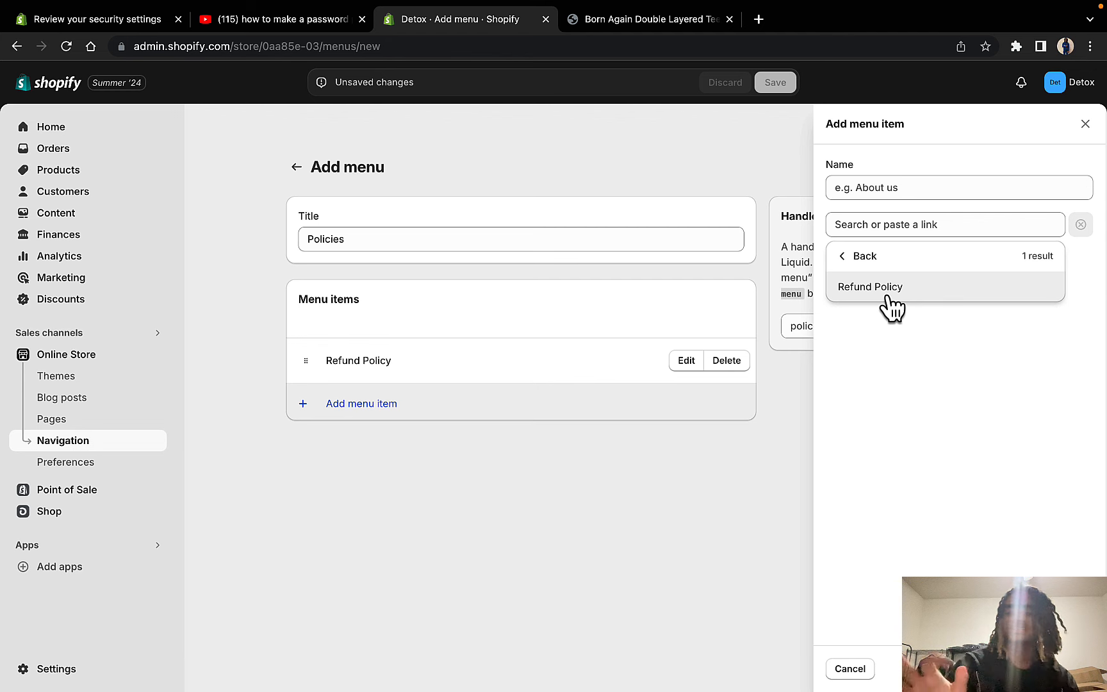
click(851, 669)
Step: Save the new Policies menu and open the reformation theme for customization
click(949, 455)
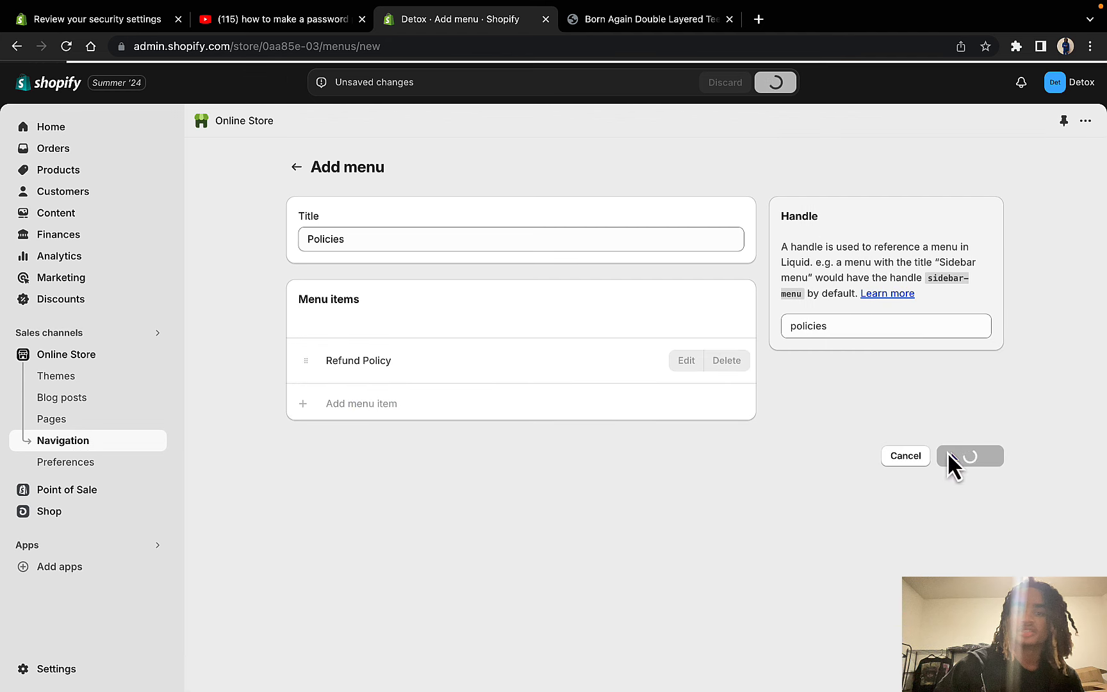
click(298, 168)
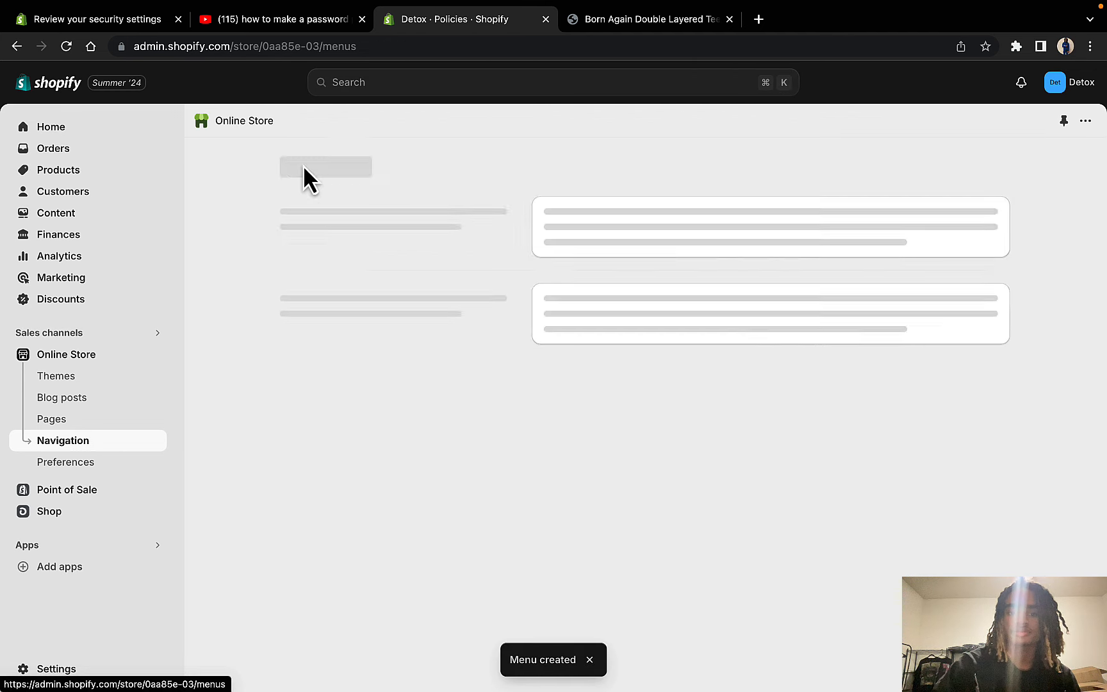
click(136, 373)
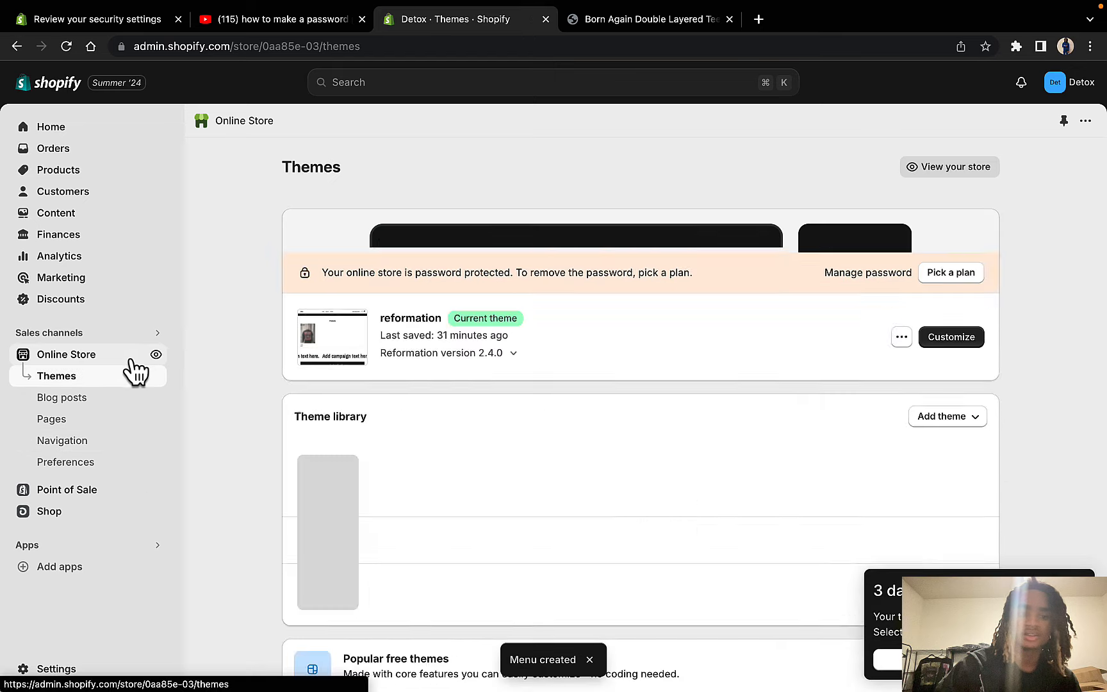
click(952, 509)
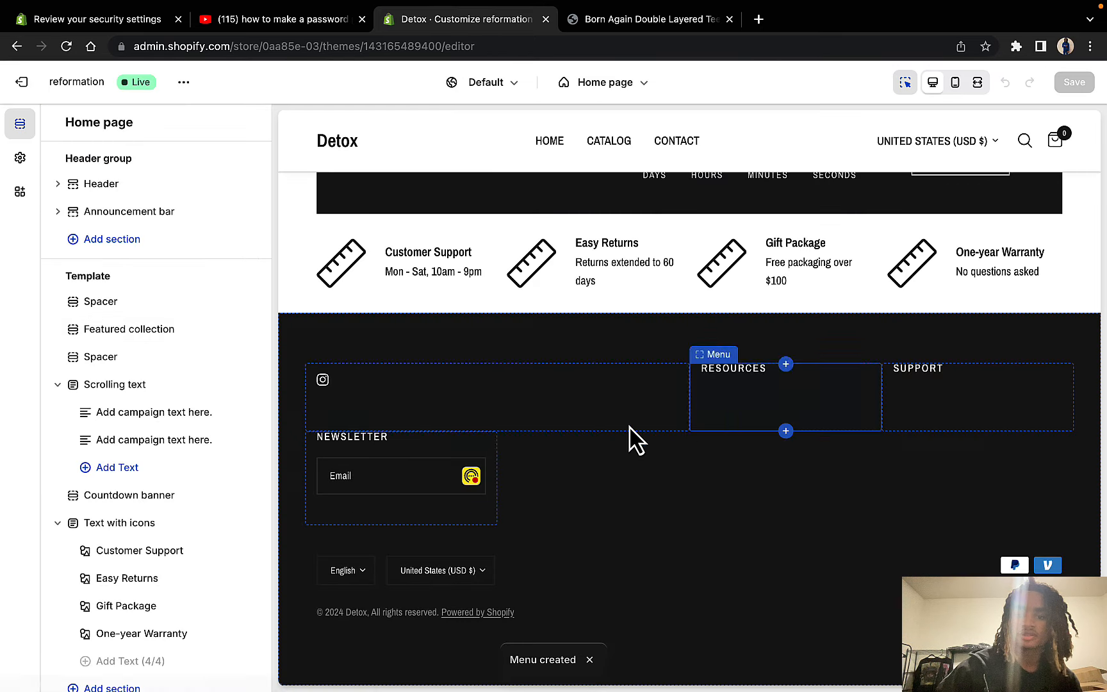
Step: Assign the Policies menu to the RESOURCES menu block in the footer
click(715, 397)
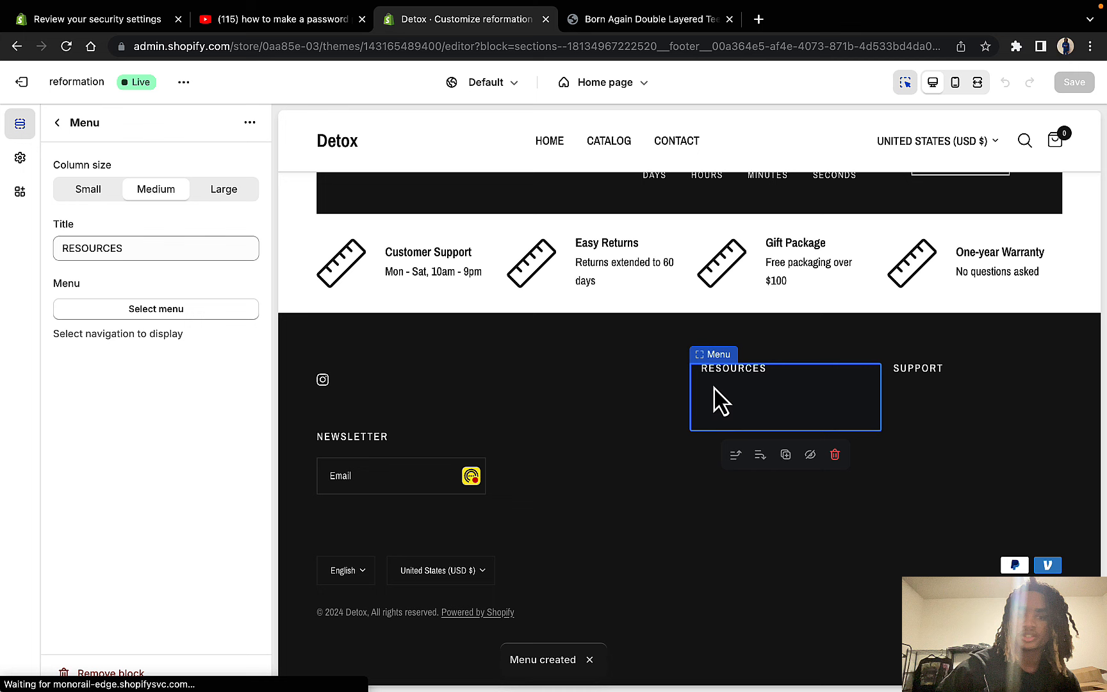
click(177, 314)
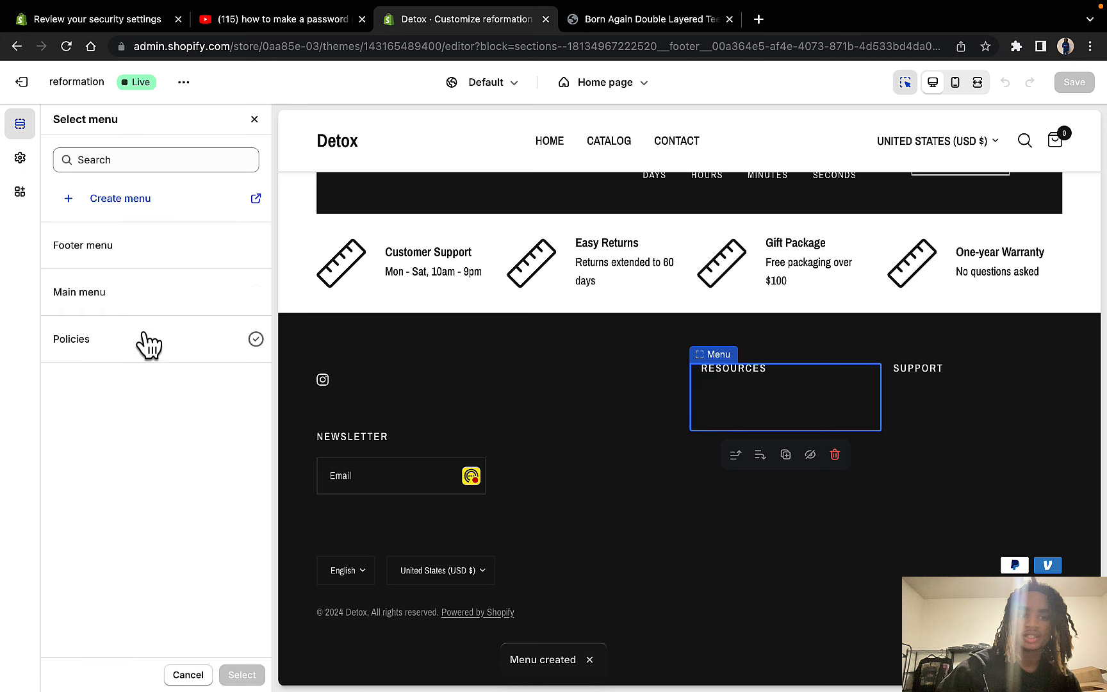
click(146, 340)
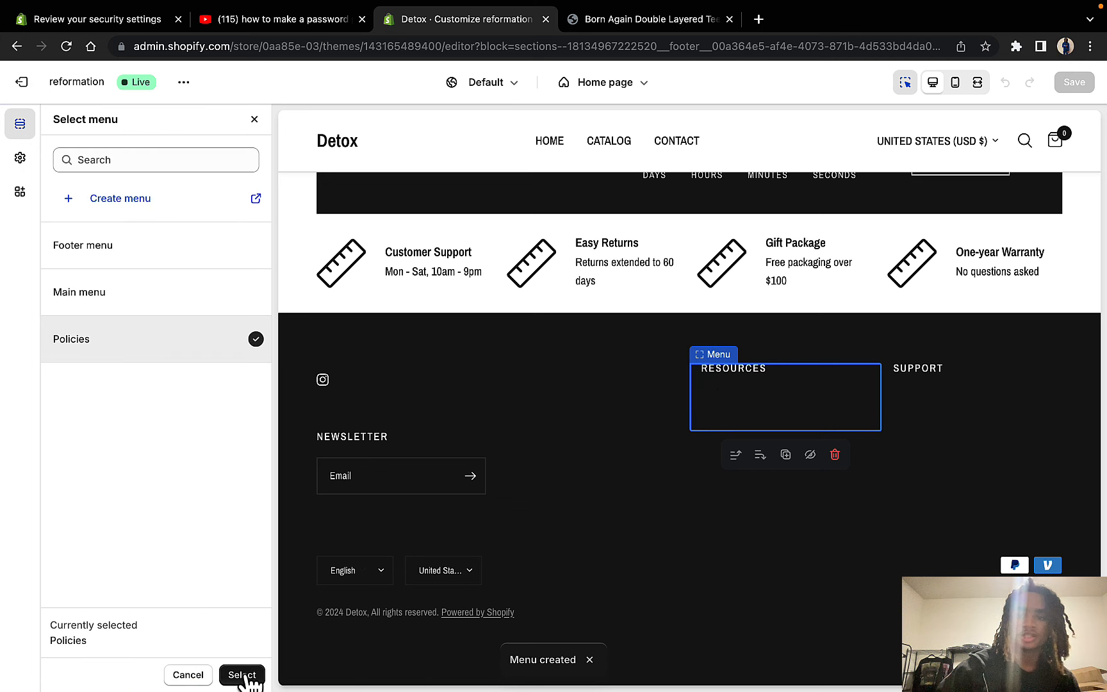
Step: Assign the Policies menu to the SUPPORT menu block in the footer and save the theme
click(949, 399)
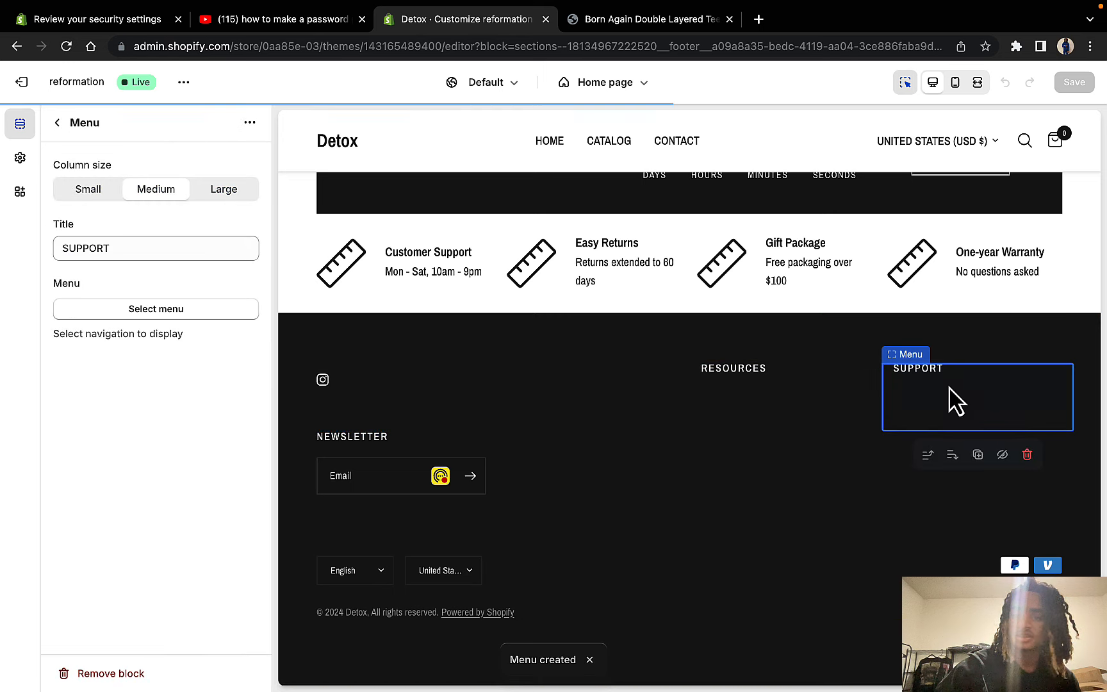
click(219, 314)
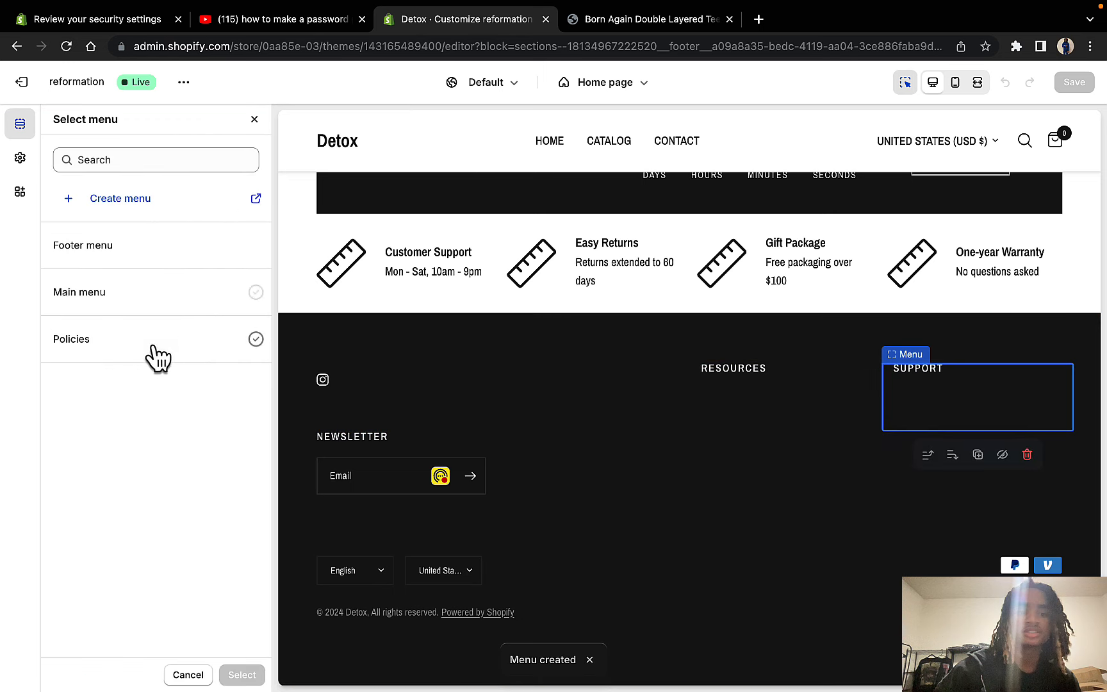
click(148, 340)
click(1081, 85)
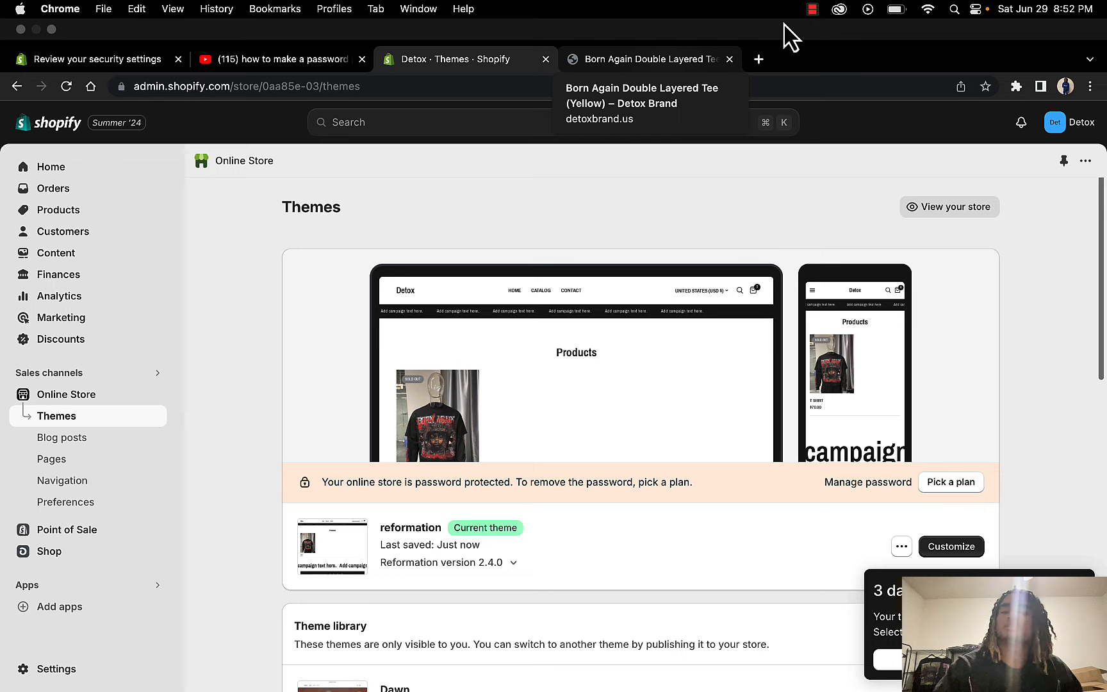
Step: Open the Shopify App Store and look through its popular, sponsored, trending and spotlighted apps
scroll(531, 346, down, 3)
scroll(531, 346, up, 3)
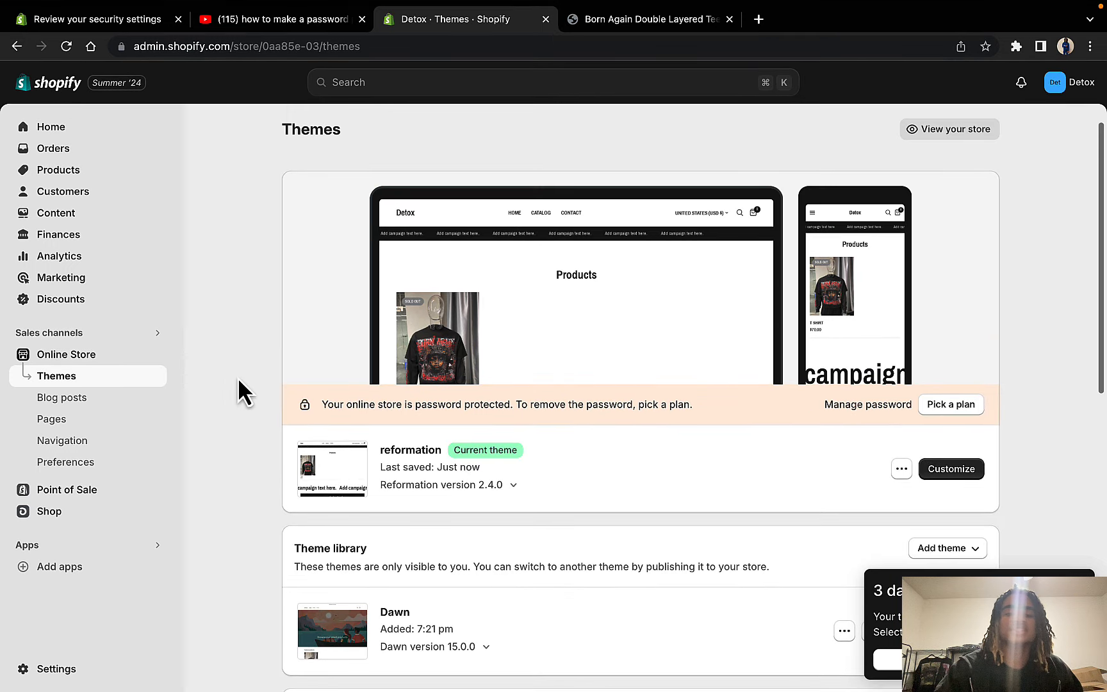
click(60, 566)
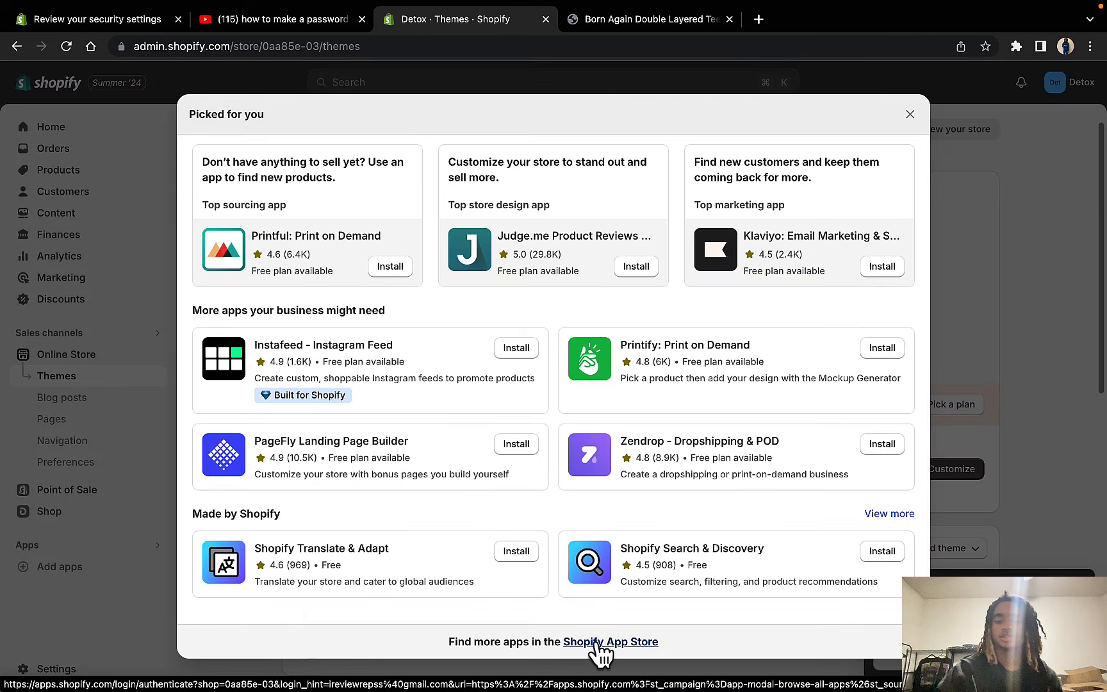
click(600, 642)
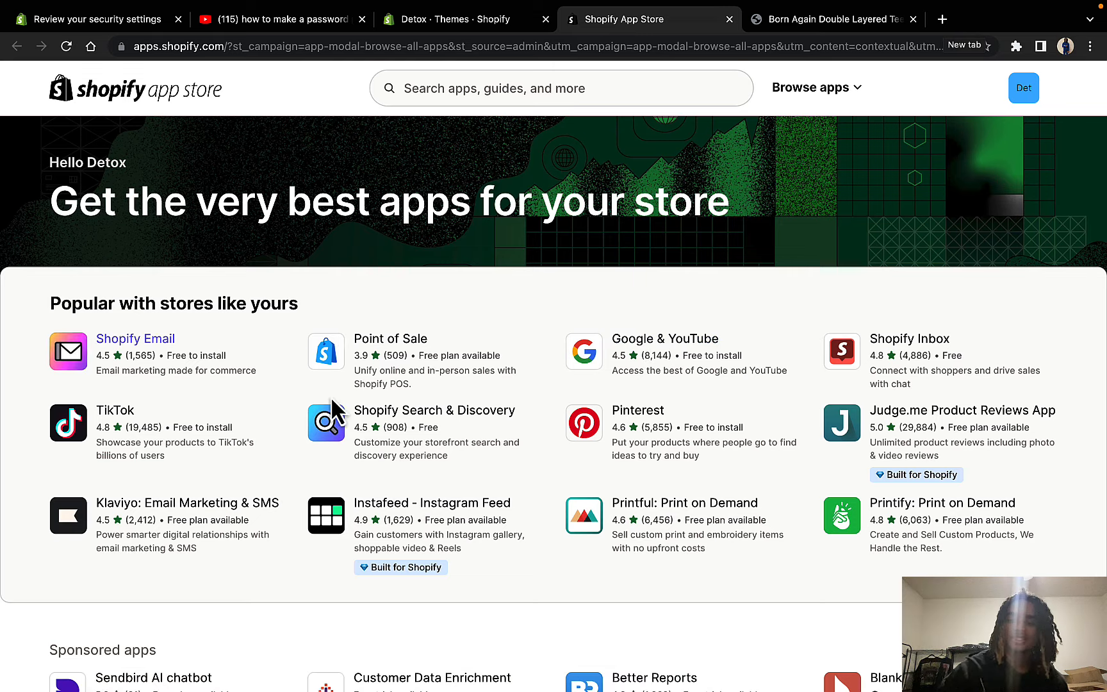
scroll(689, 425, down, 2)
scroll(696, 426, down, 6)
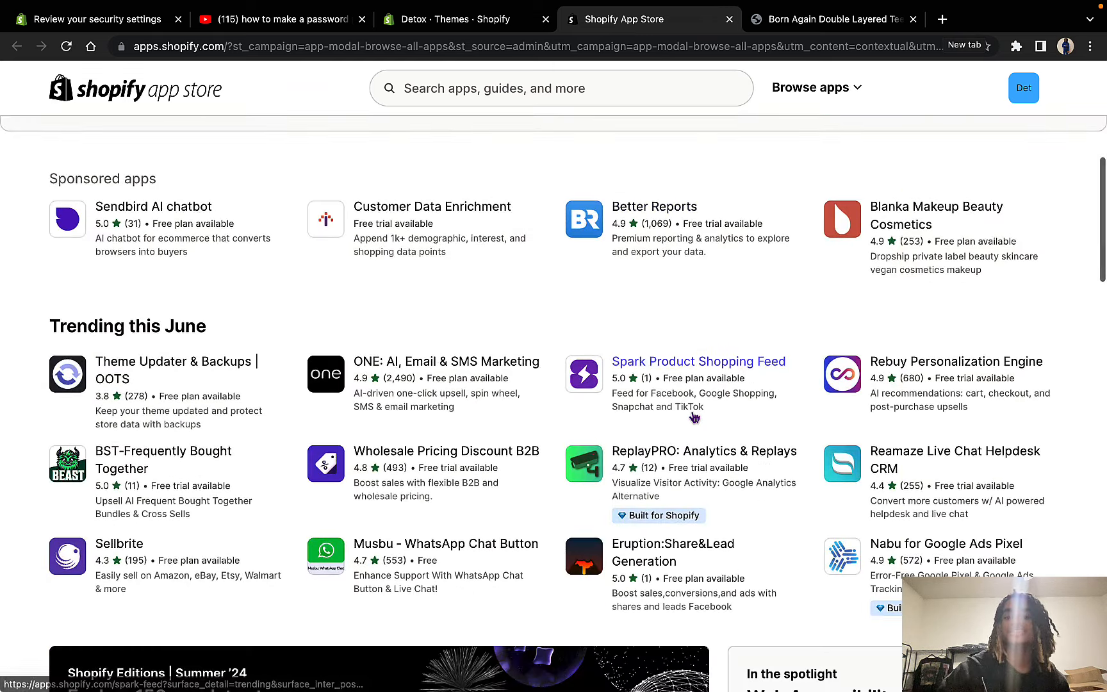
scroll(689, 442, down, 4)
scroll(689, 446, down, 10)
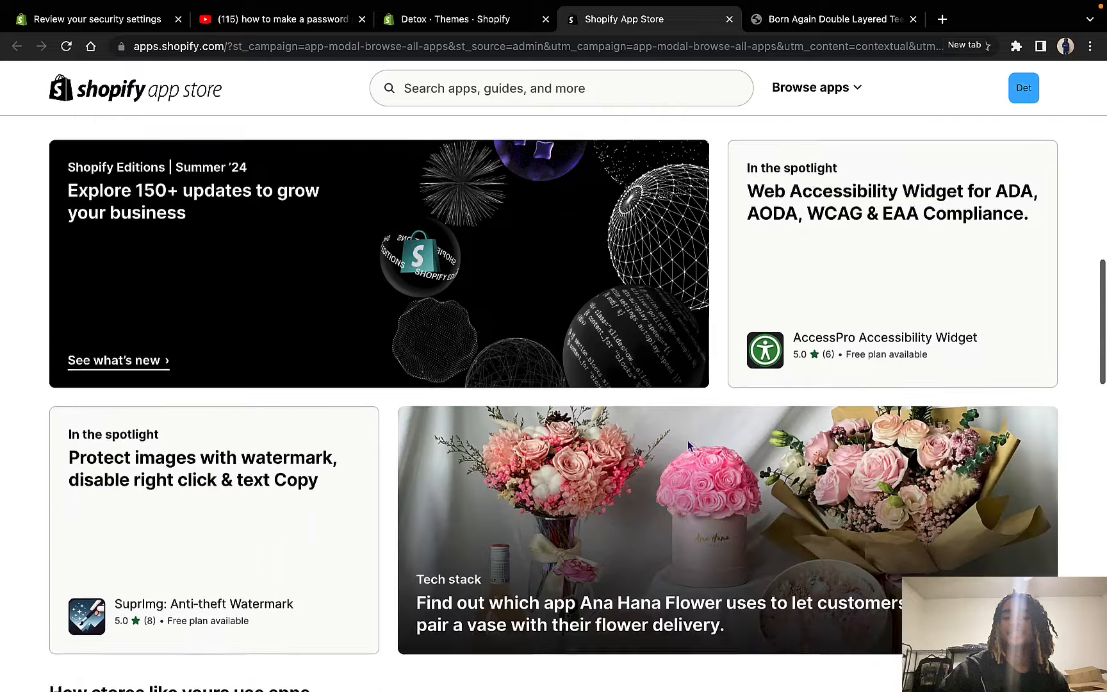
scroll(689, 444, up, 20)
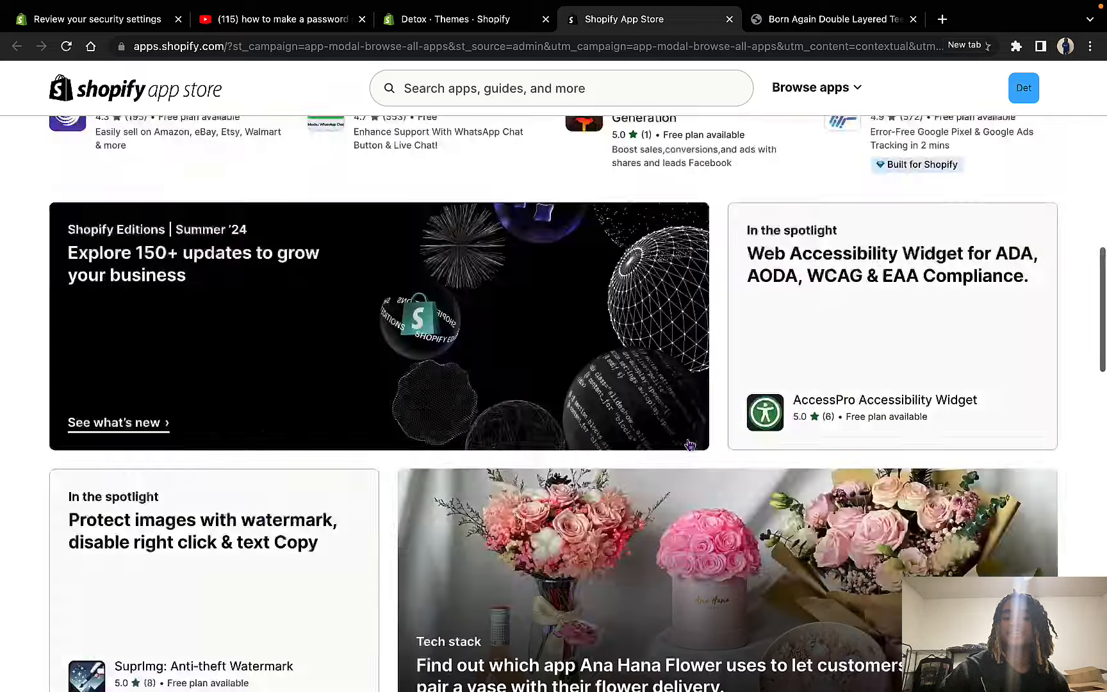
Step: Search the Shopify App Store for track123 and install the Track123 Order Tracking 3D app
click(641, 88)
text(traqc)
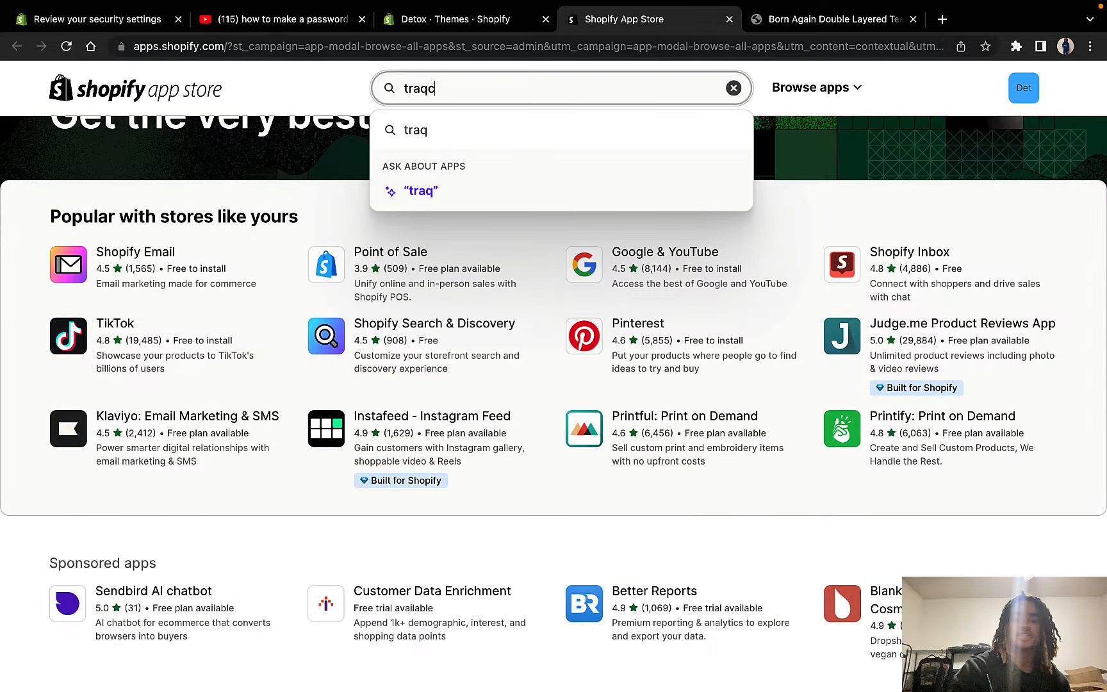
key(BackSpace)
text(ck123)
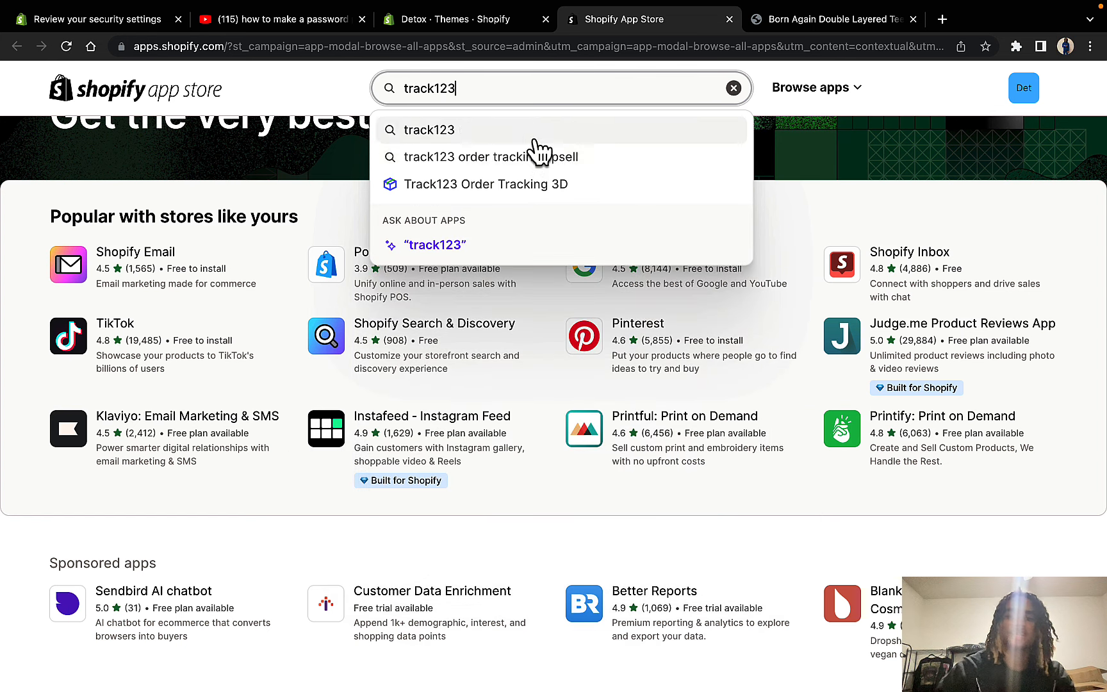
click(535, 135)
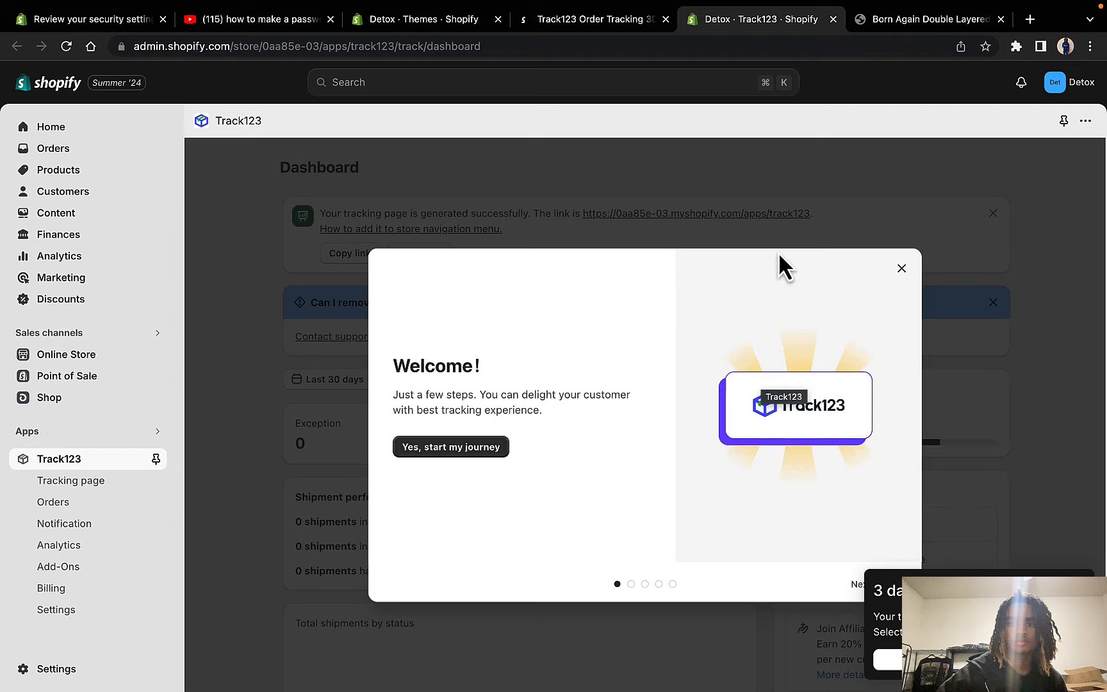
Step: Go through the Track123 welcome setup, leaving dropshipping mode off and choosing the Sharp tracking page style
click(474, 449)
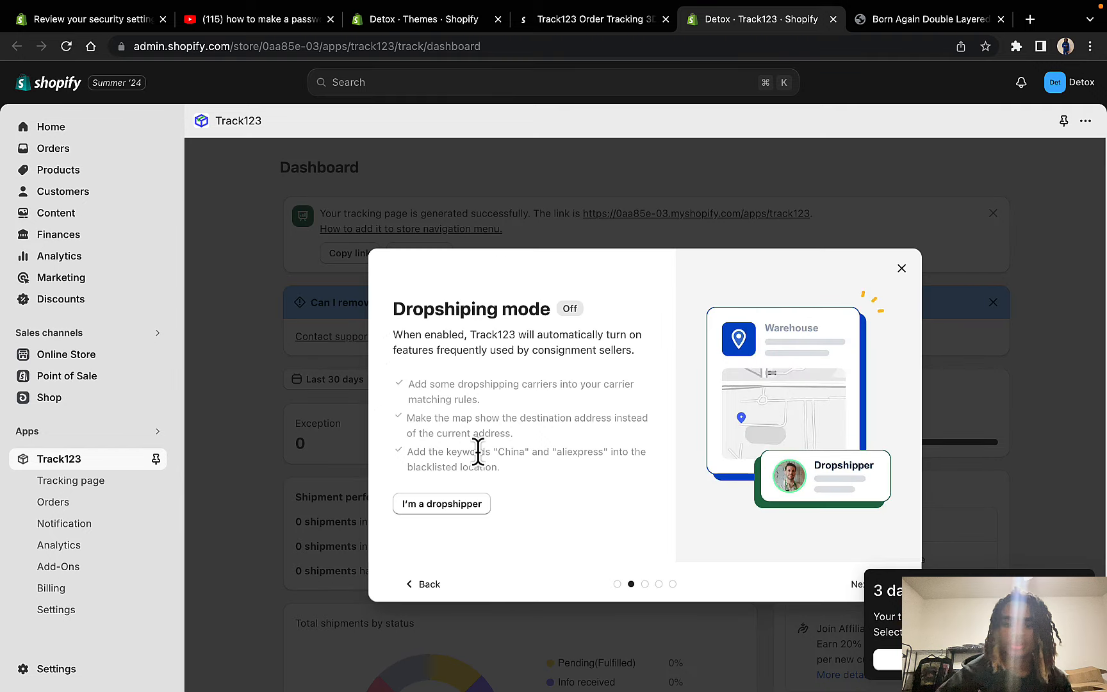
click(857, 584)
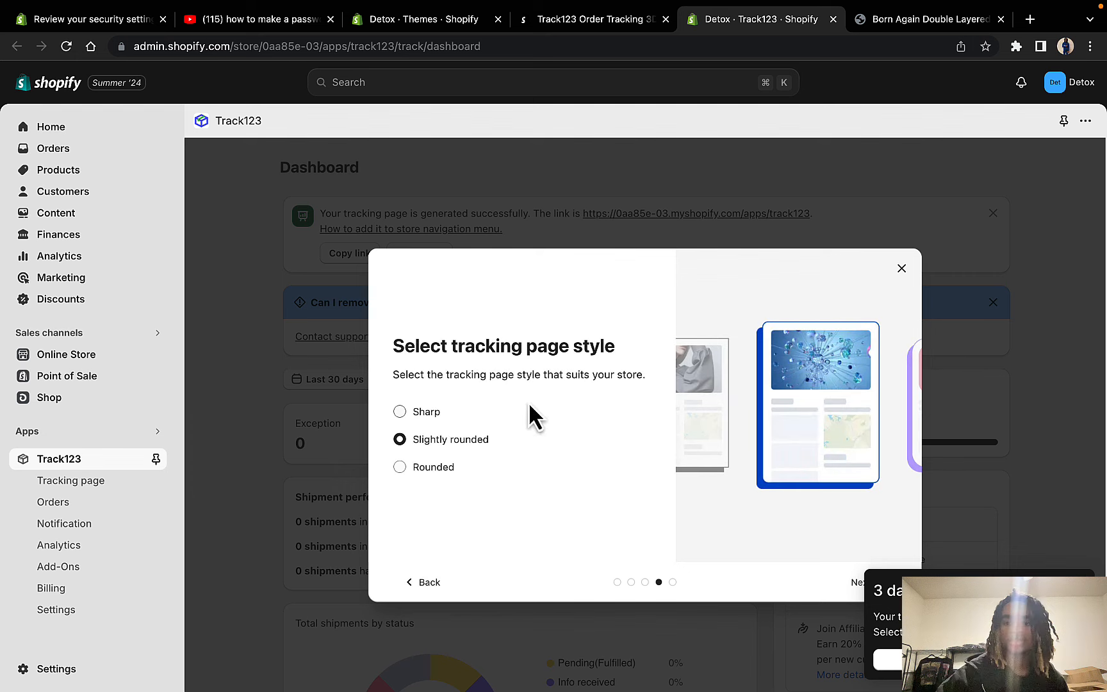
click(424, 416)
click(449, 441)
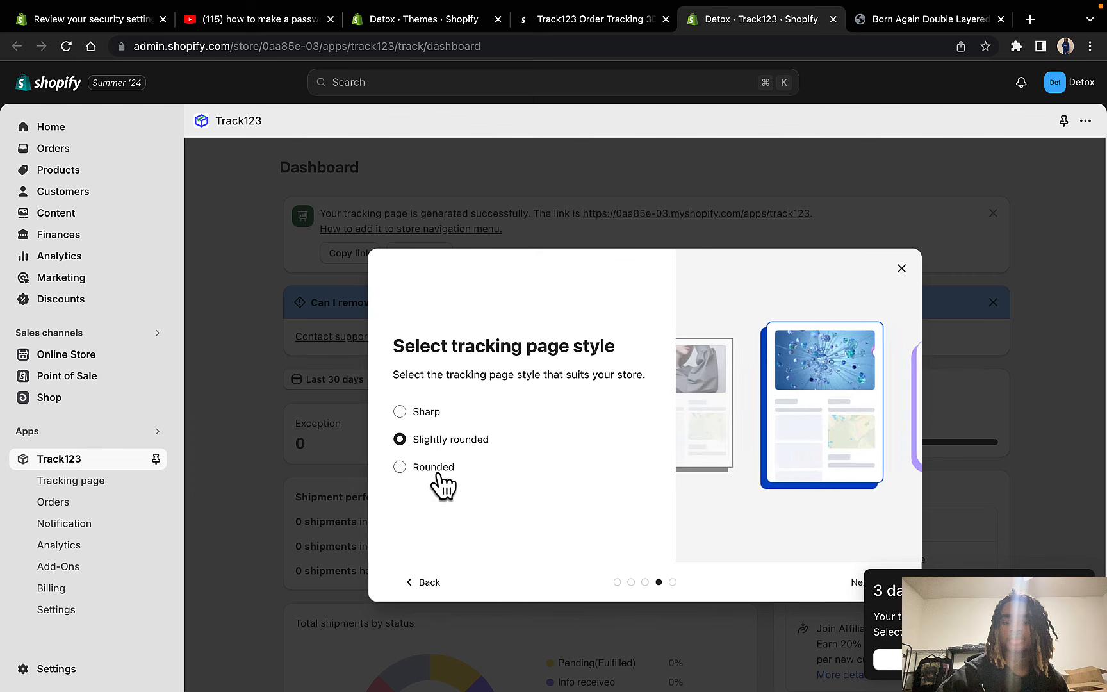
click(426, 414)
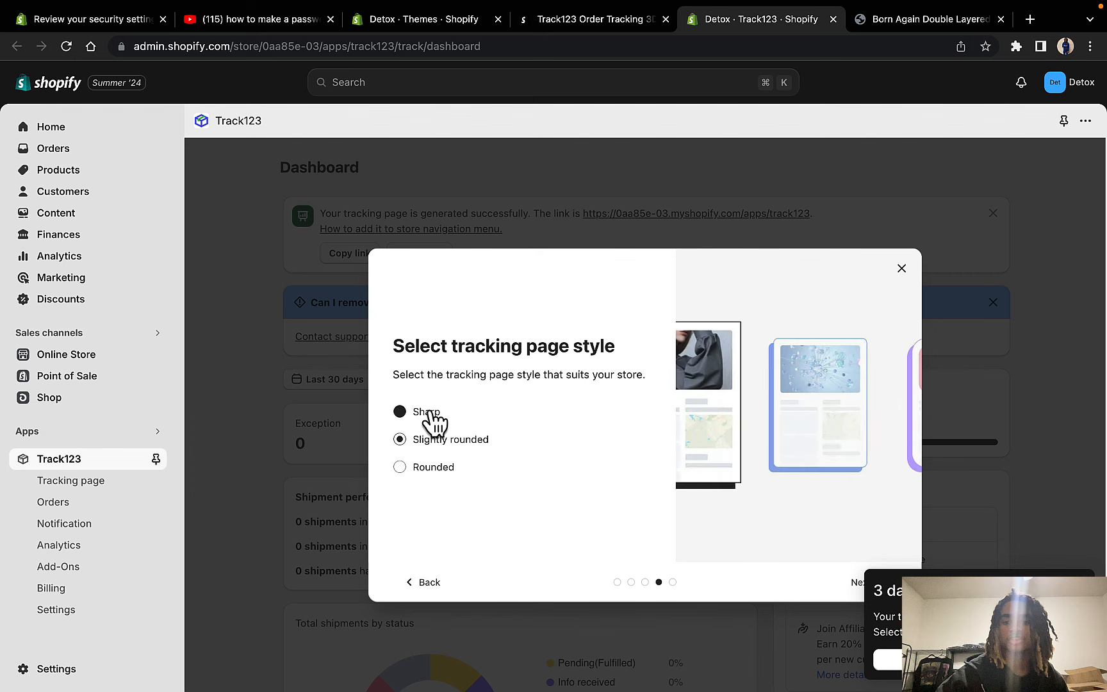
click(856, 583)
Step: Copy the branded tracking page link from Track123 and start adding a menu item to the store's Main menu
triple_click(541, 405)
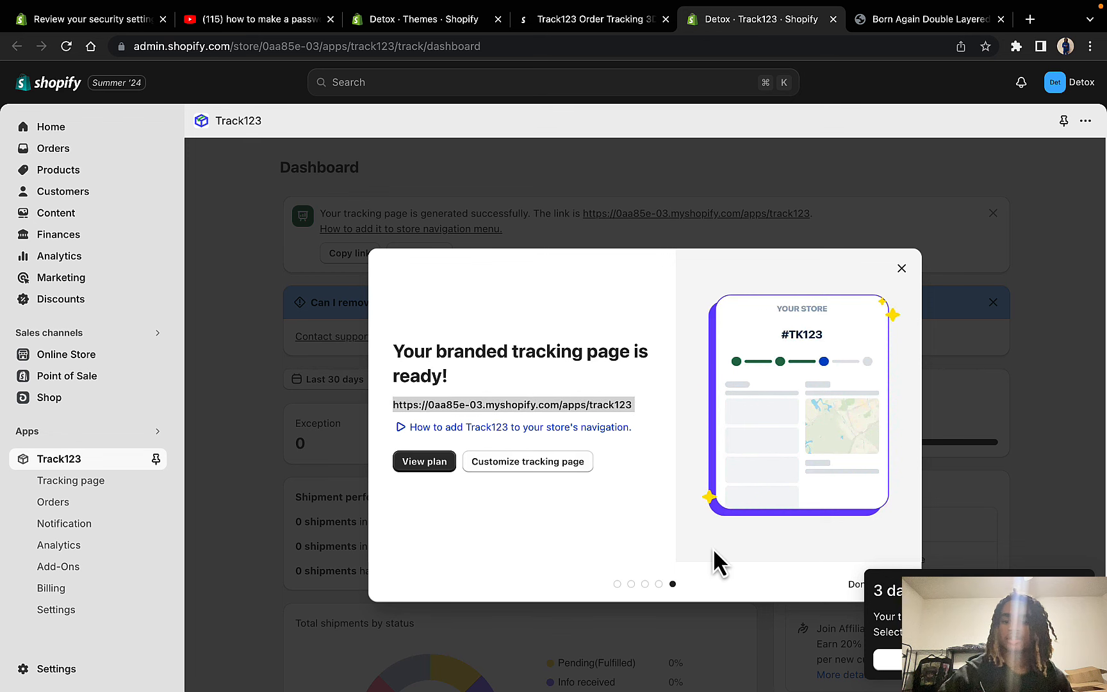
click(66, 354)
click(90, 446)
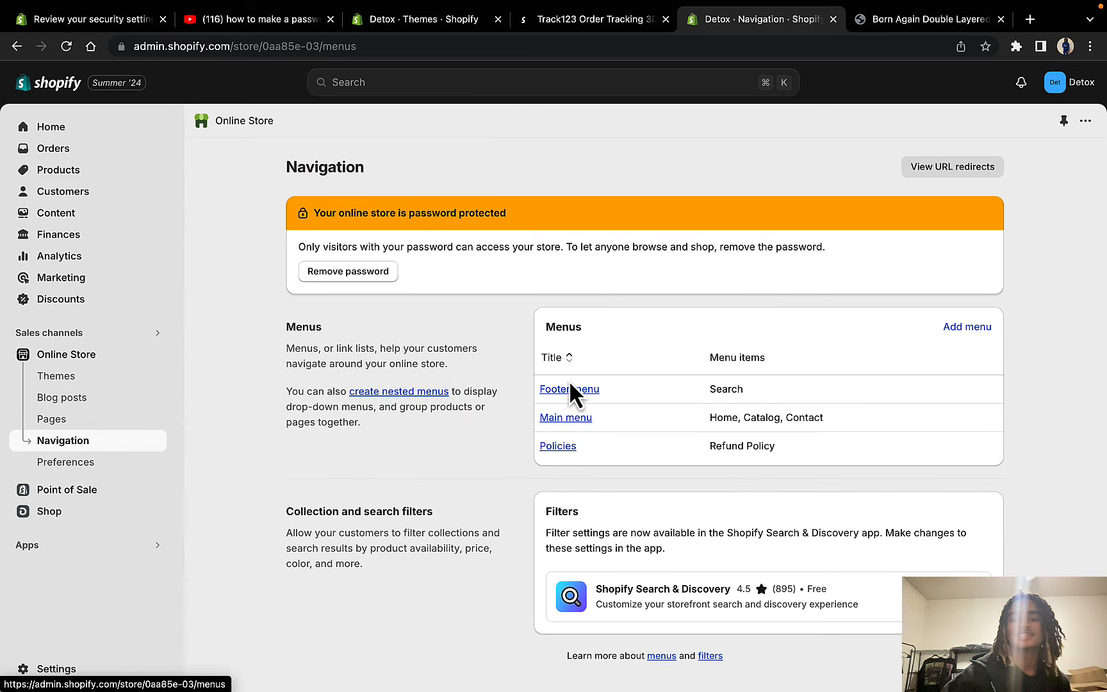
click(561, 415)
click(469, 495)
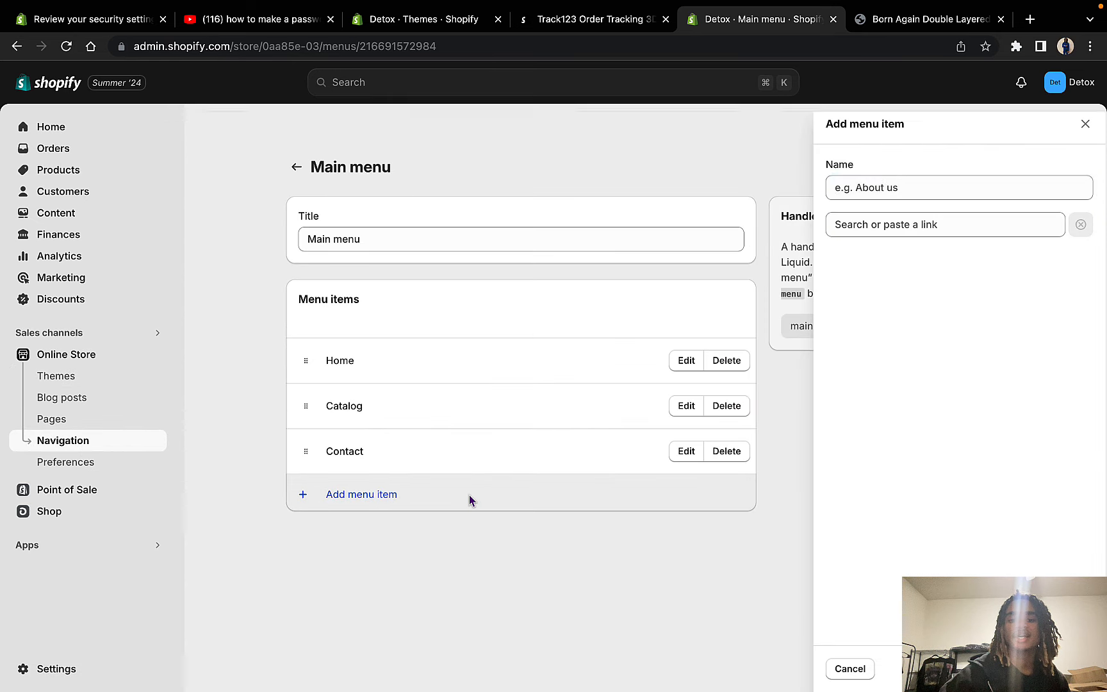